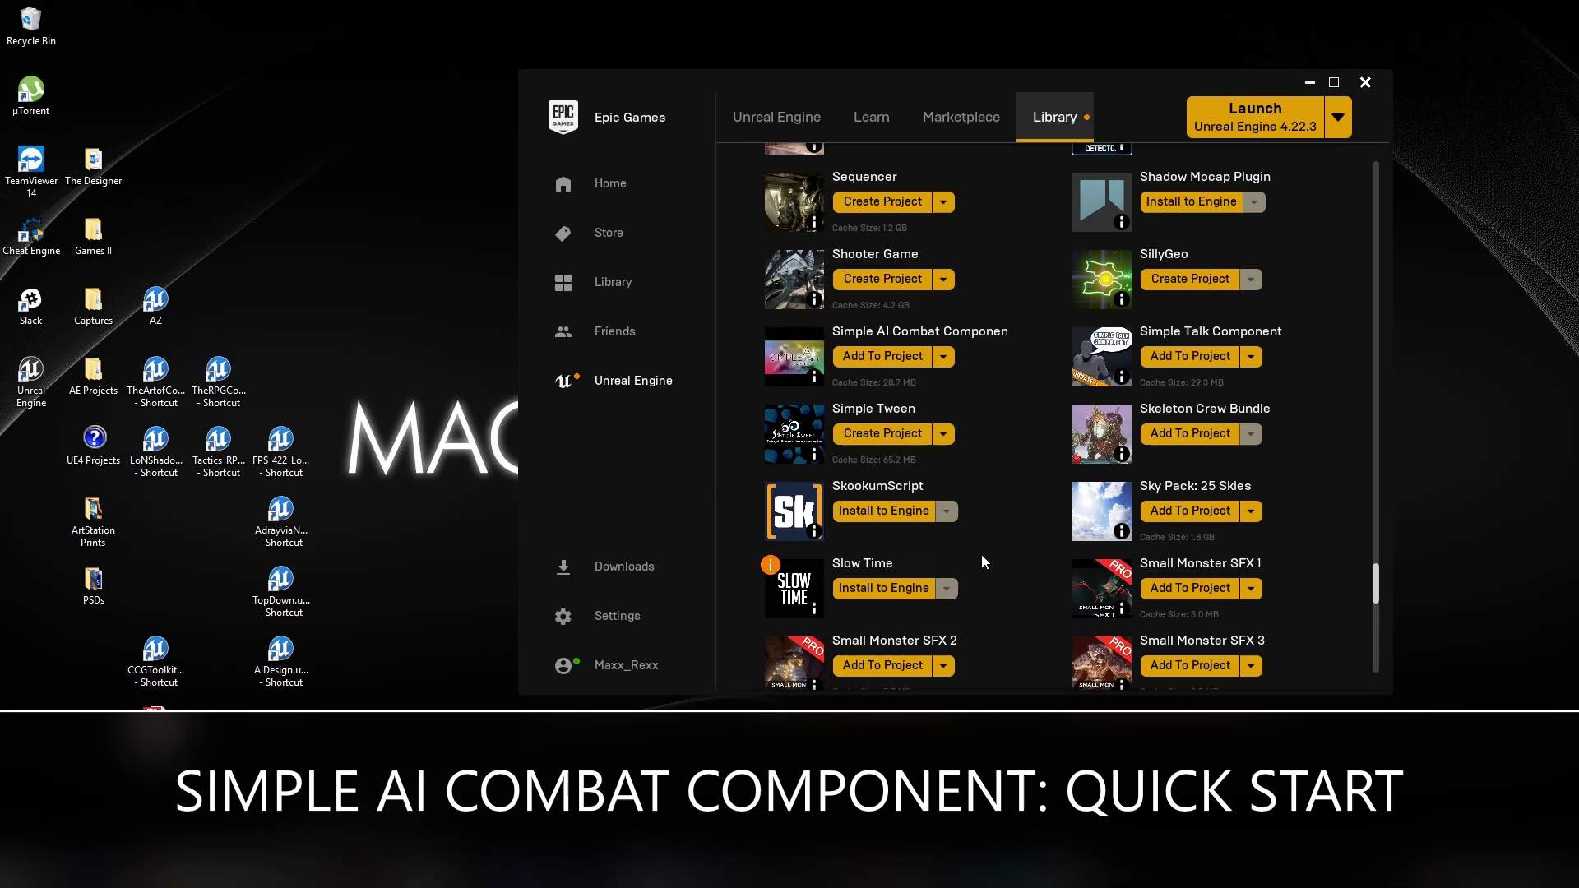
# Step: Add the Simple AI Combat Component asset from the library to the 4.15 TopDown project with the sky thumbnail
pyautogui.click(282, 582)
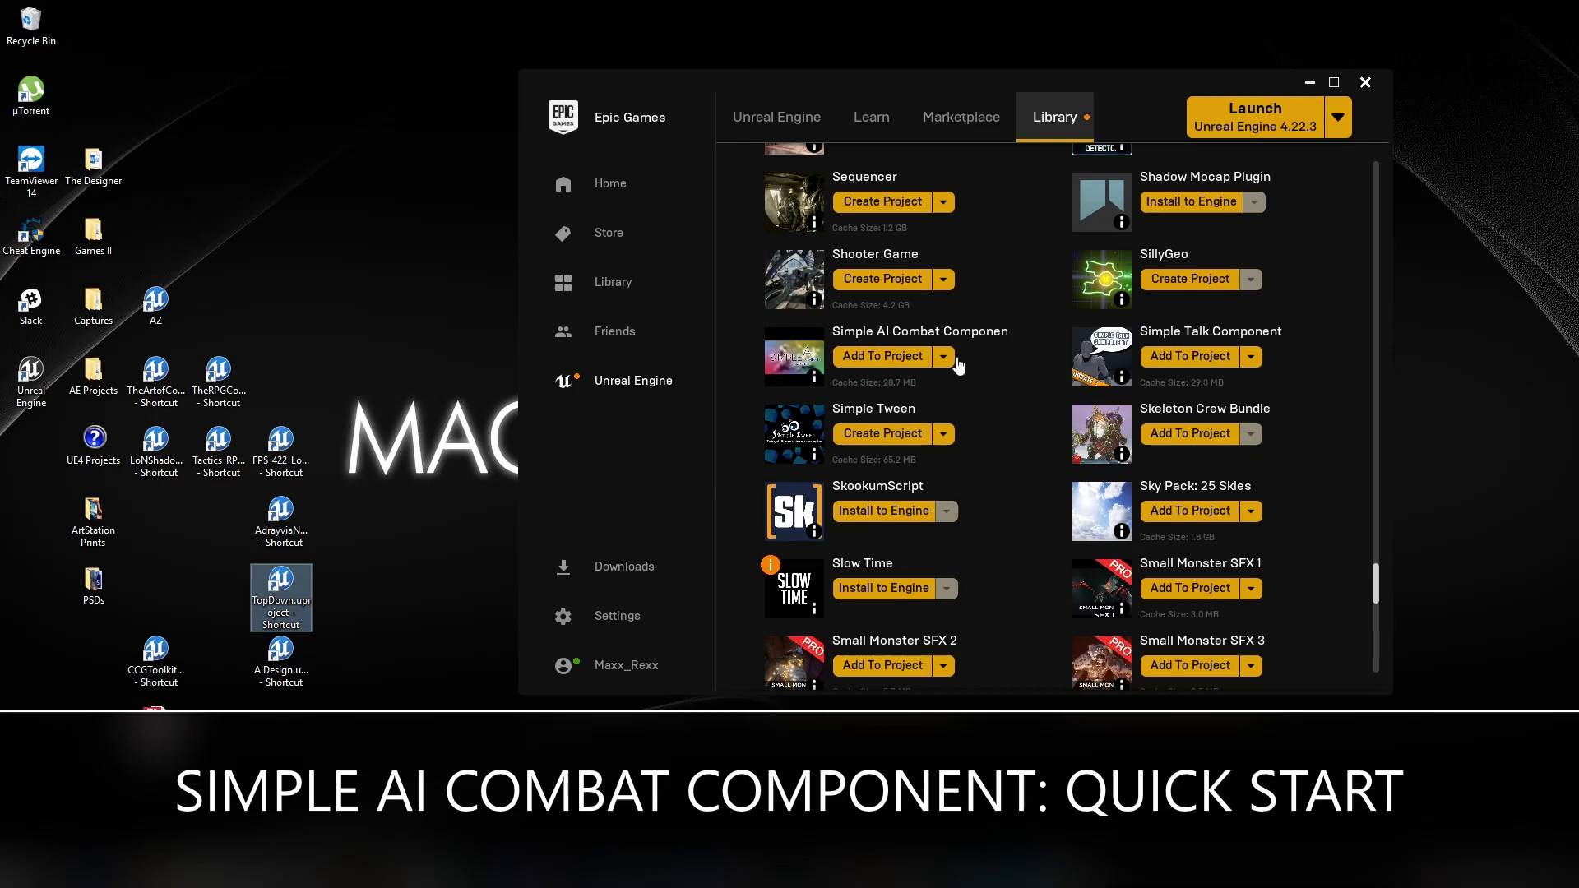
pyautogui.click(890, 359)
pyautogui.click(890, 359)
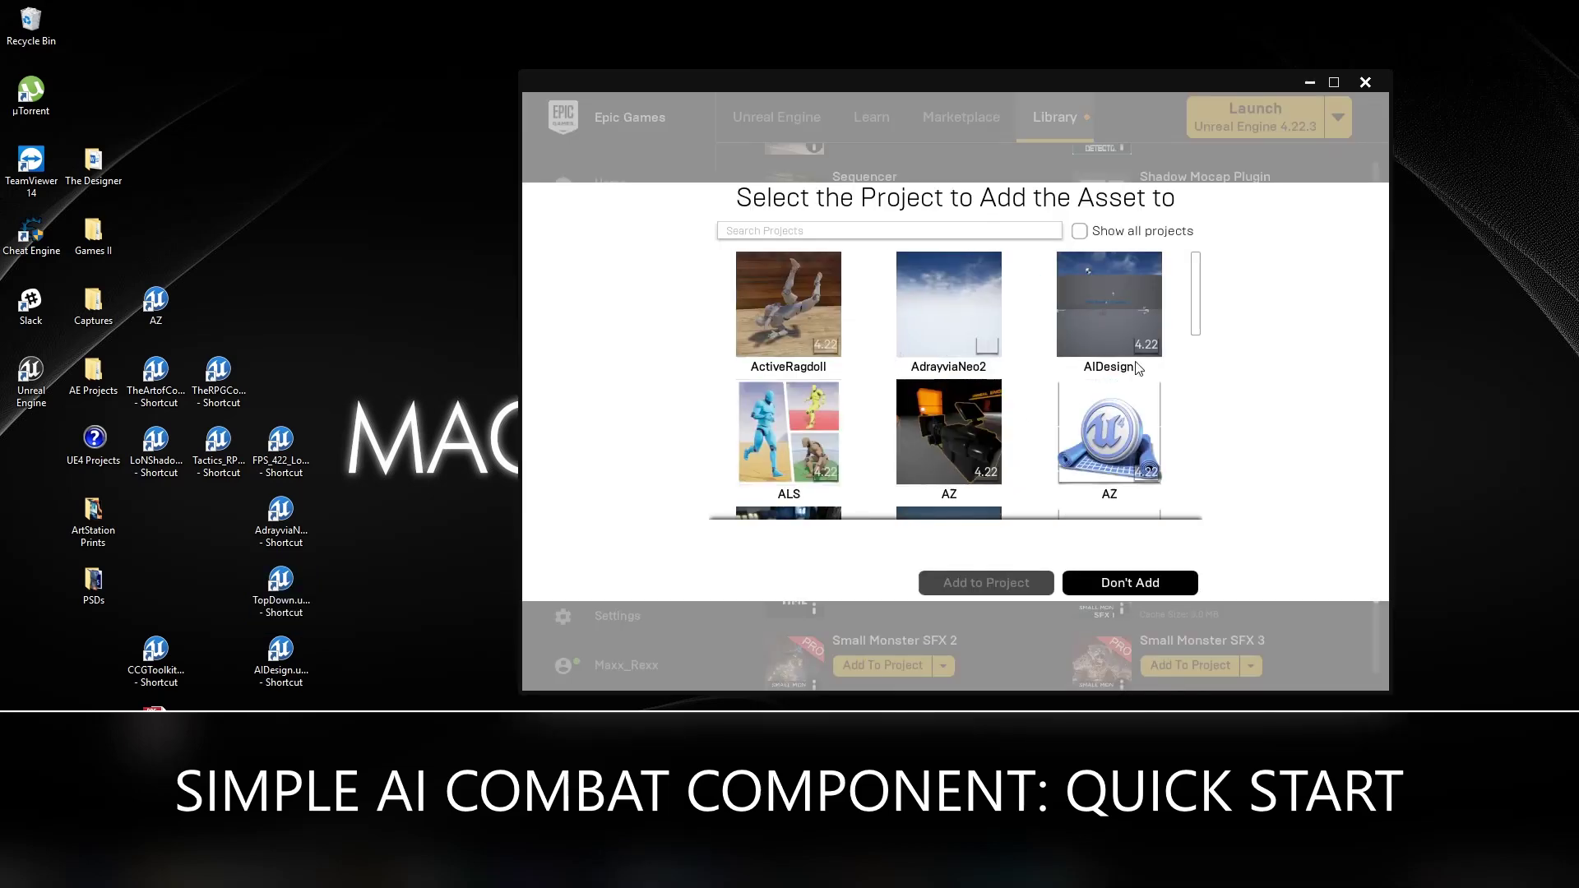
pyautogui.moveTo(1196, 316); pyautogui.dragTo(1186, 486)
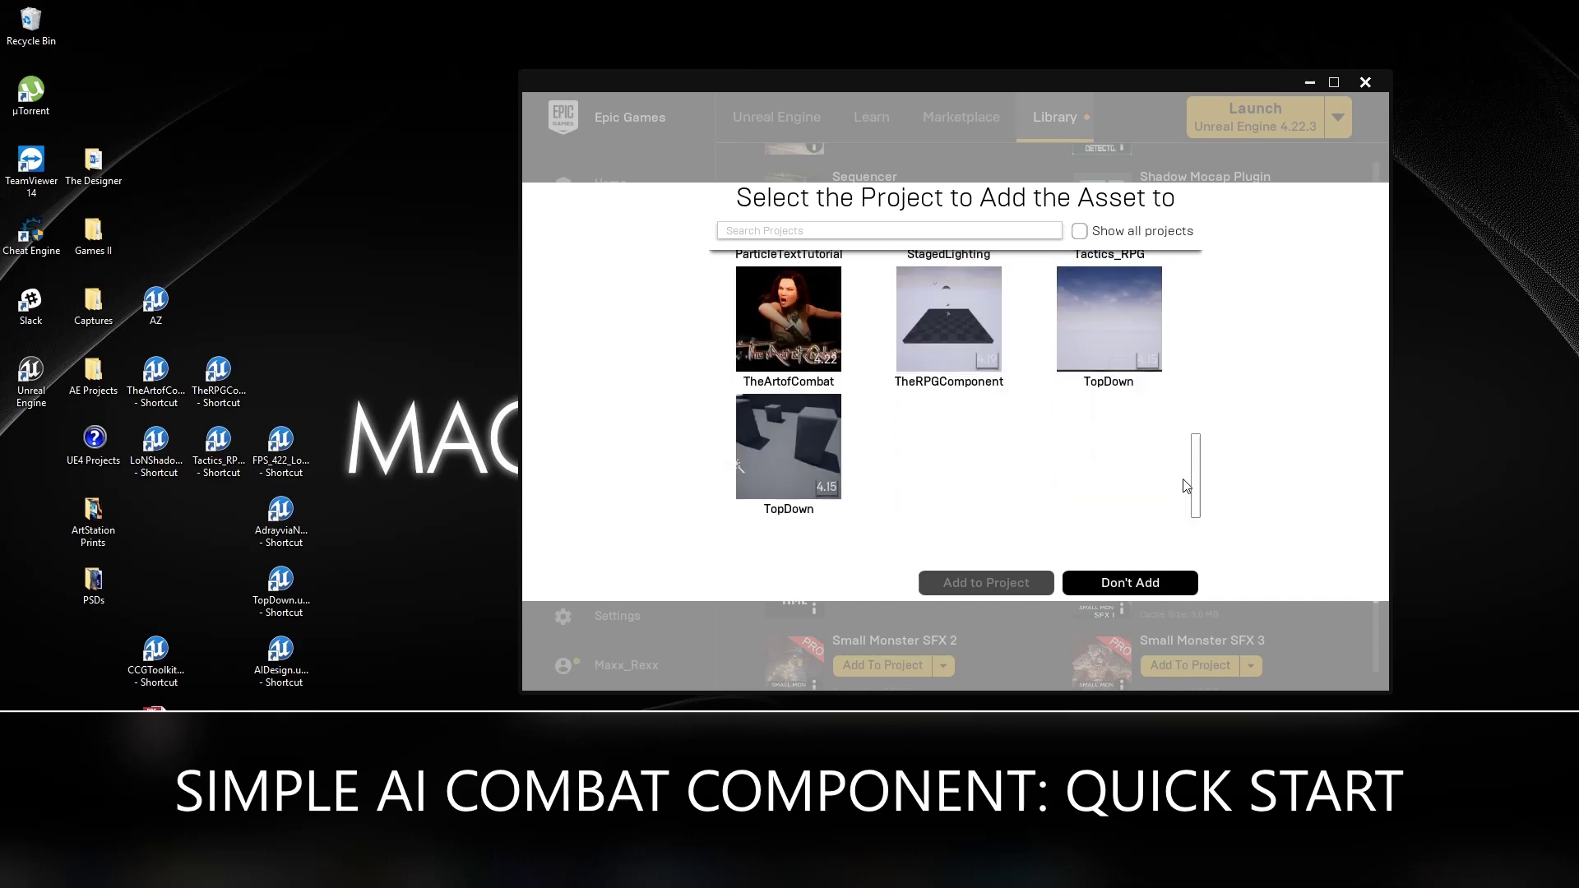
pyautogui.click(1092, 359)
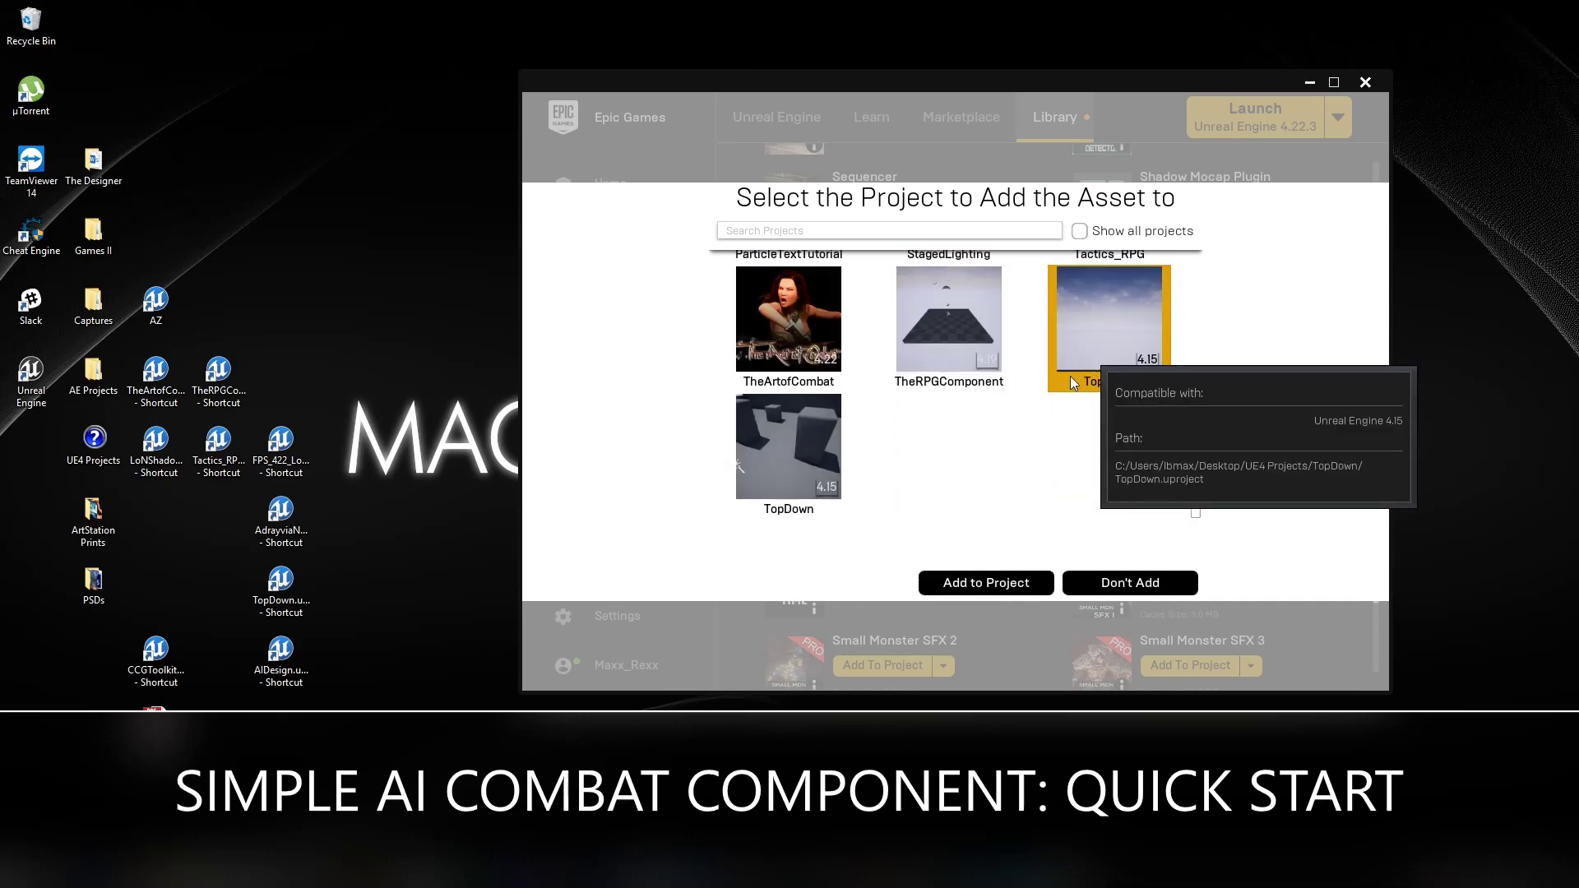
pyautogui.click(1001, 581)
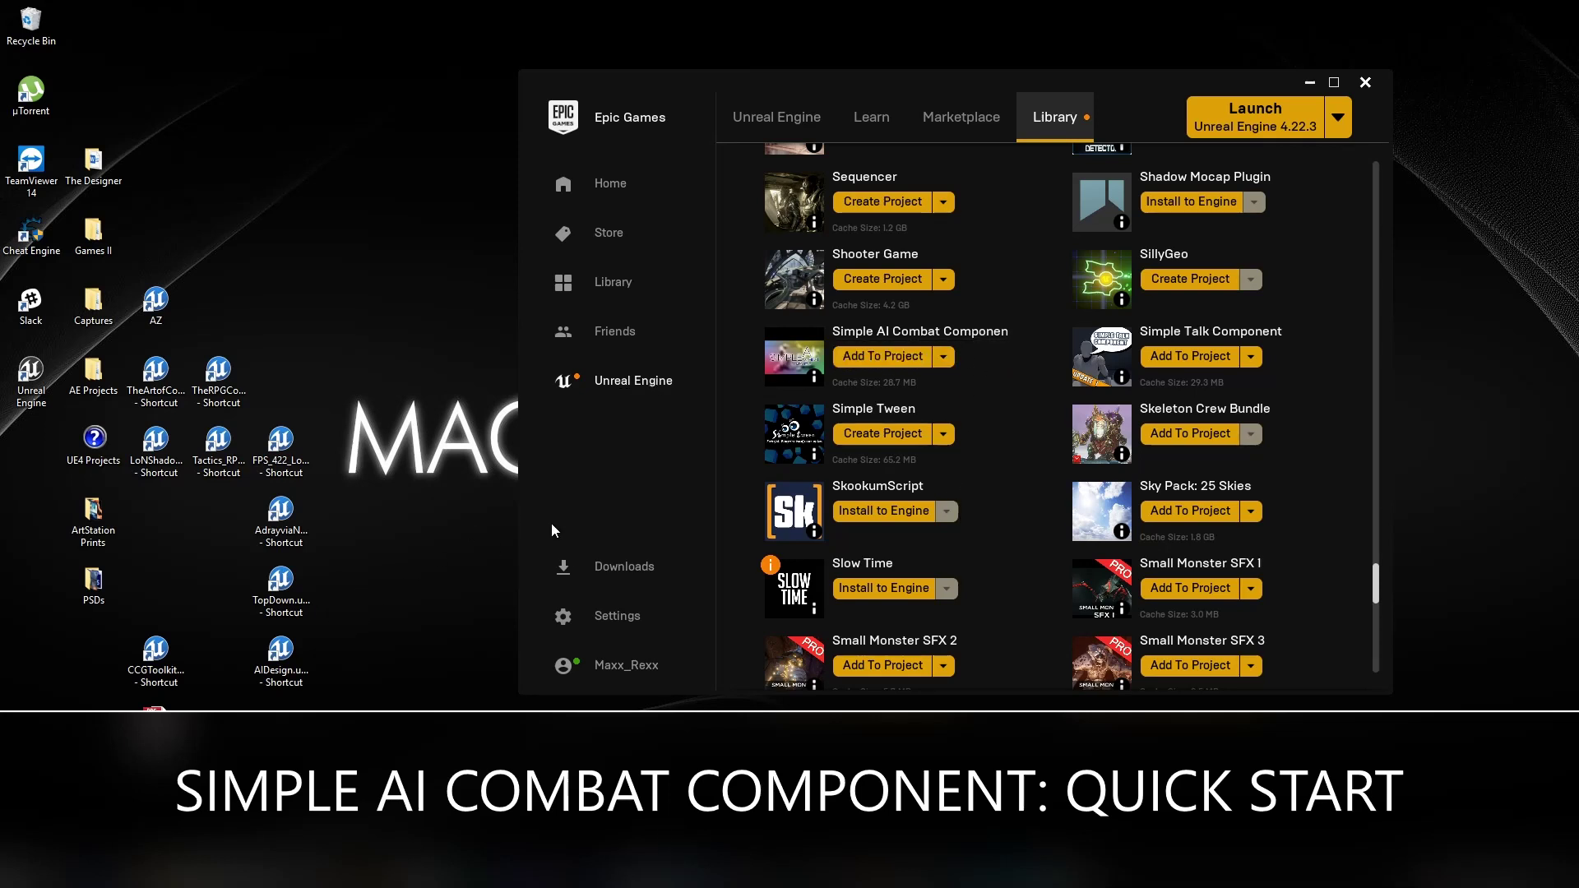
# Step: Open the TopDown project from its desktop shortcut and minimize the Epic Games launcher
pyautogui.doubleClick(288, 625)
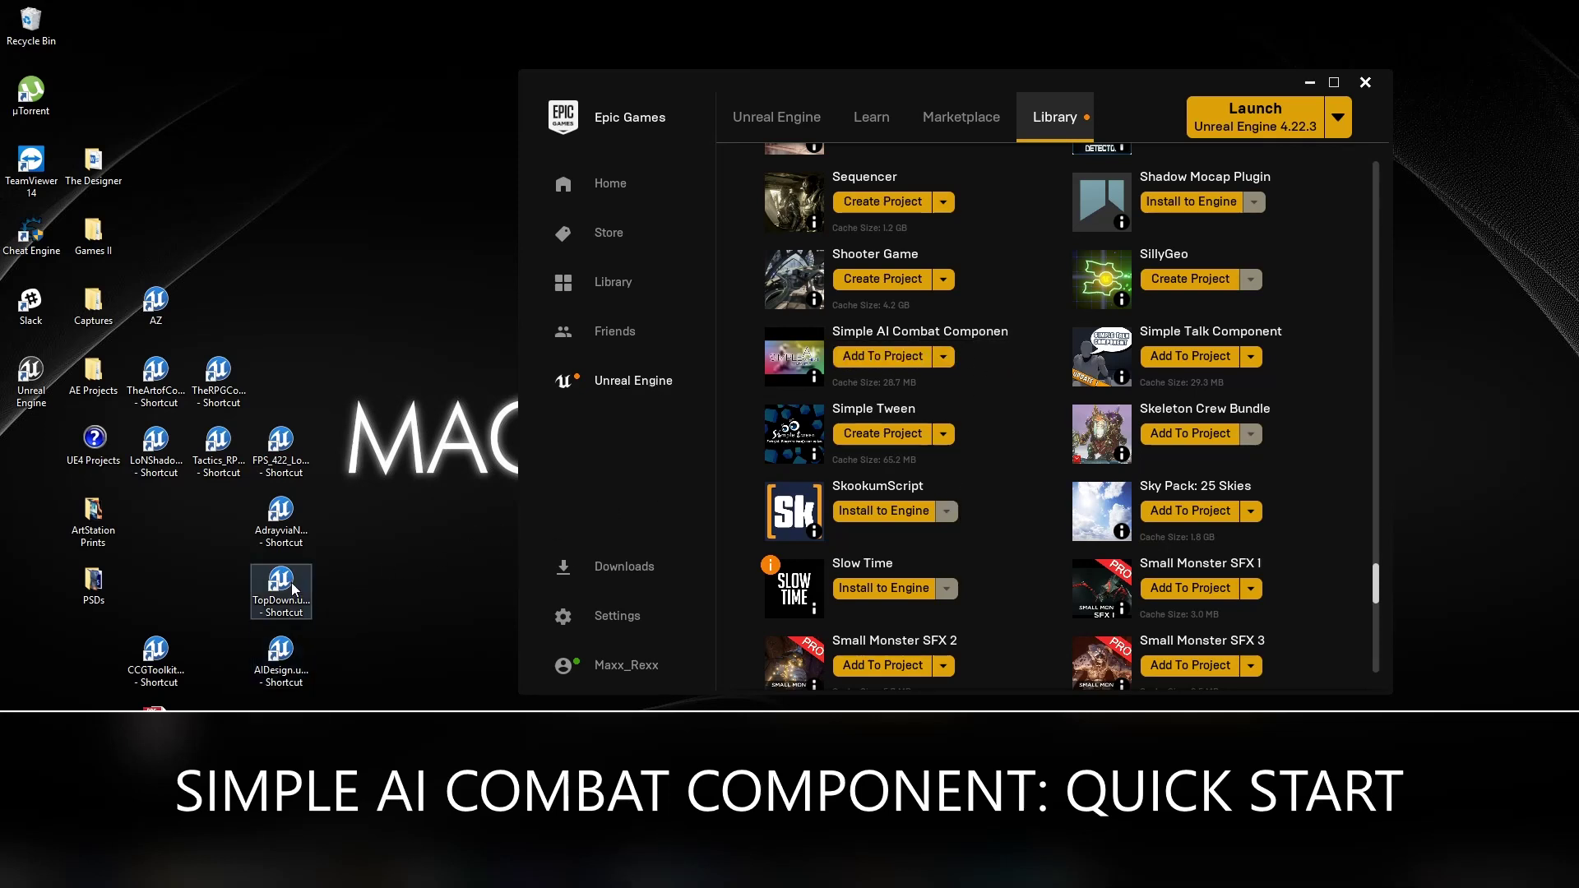
pyautogui.click(1310, 82)
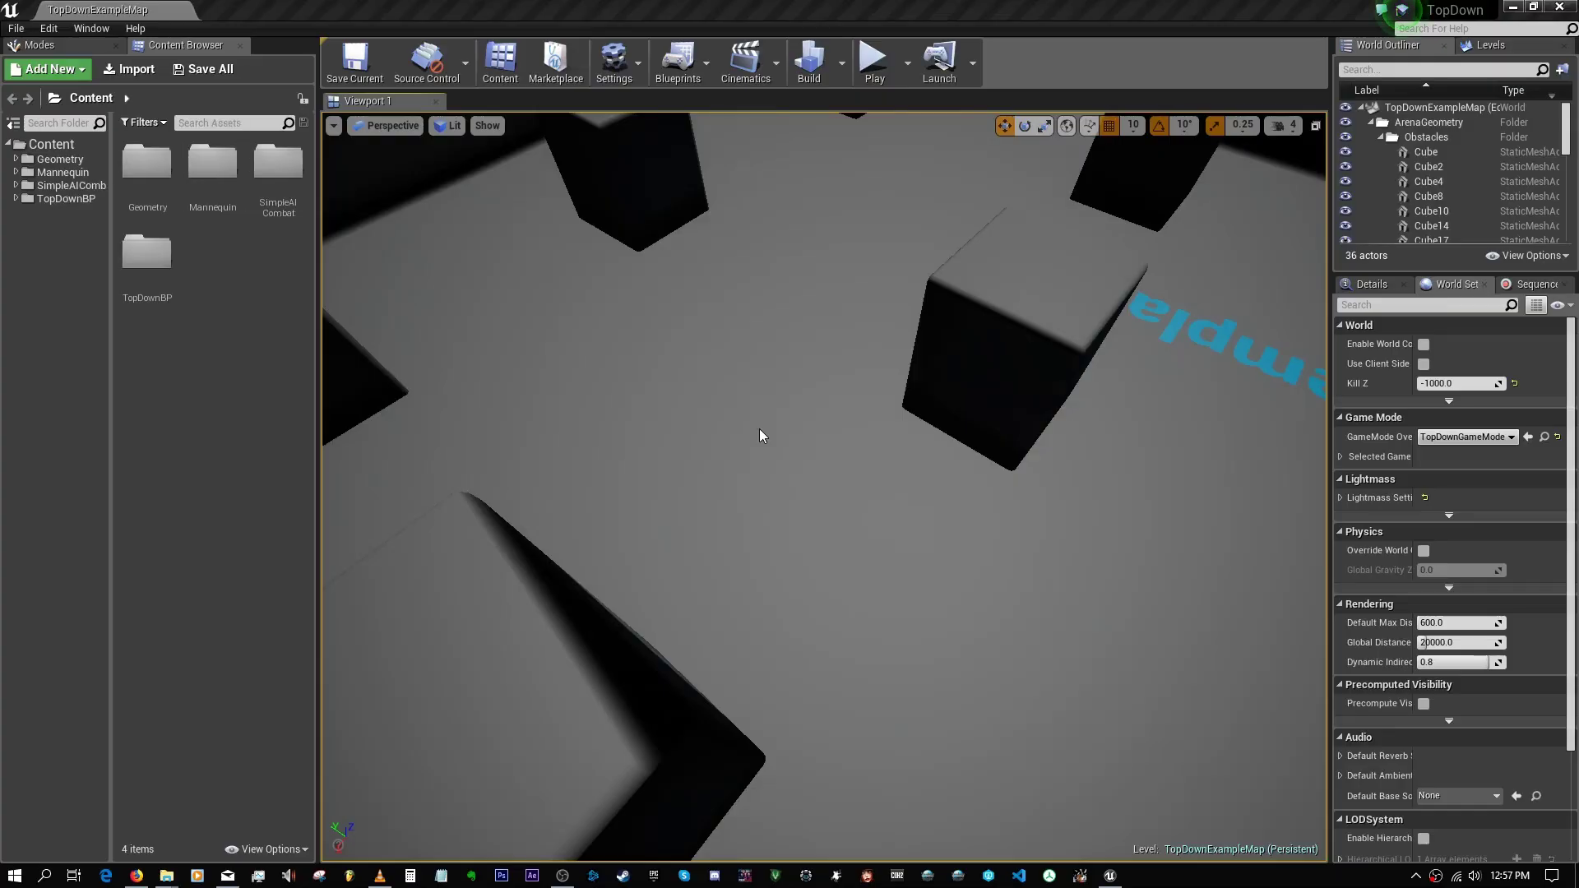
# Step: Play-test TopDownExampleMap by moving the character across the floor, end the session and look over the level
pyautogui.moveTo(925, 485); pyautogui.dragTo(864, 438, button='right')
pyautogui.click(872, 66)
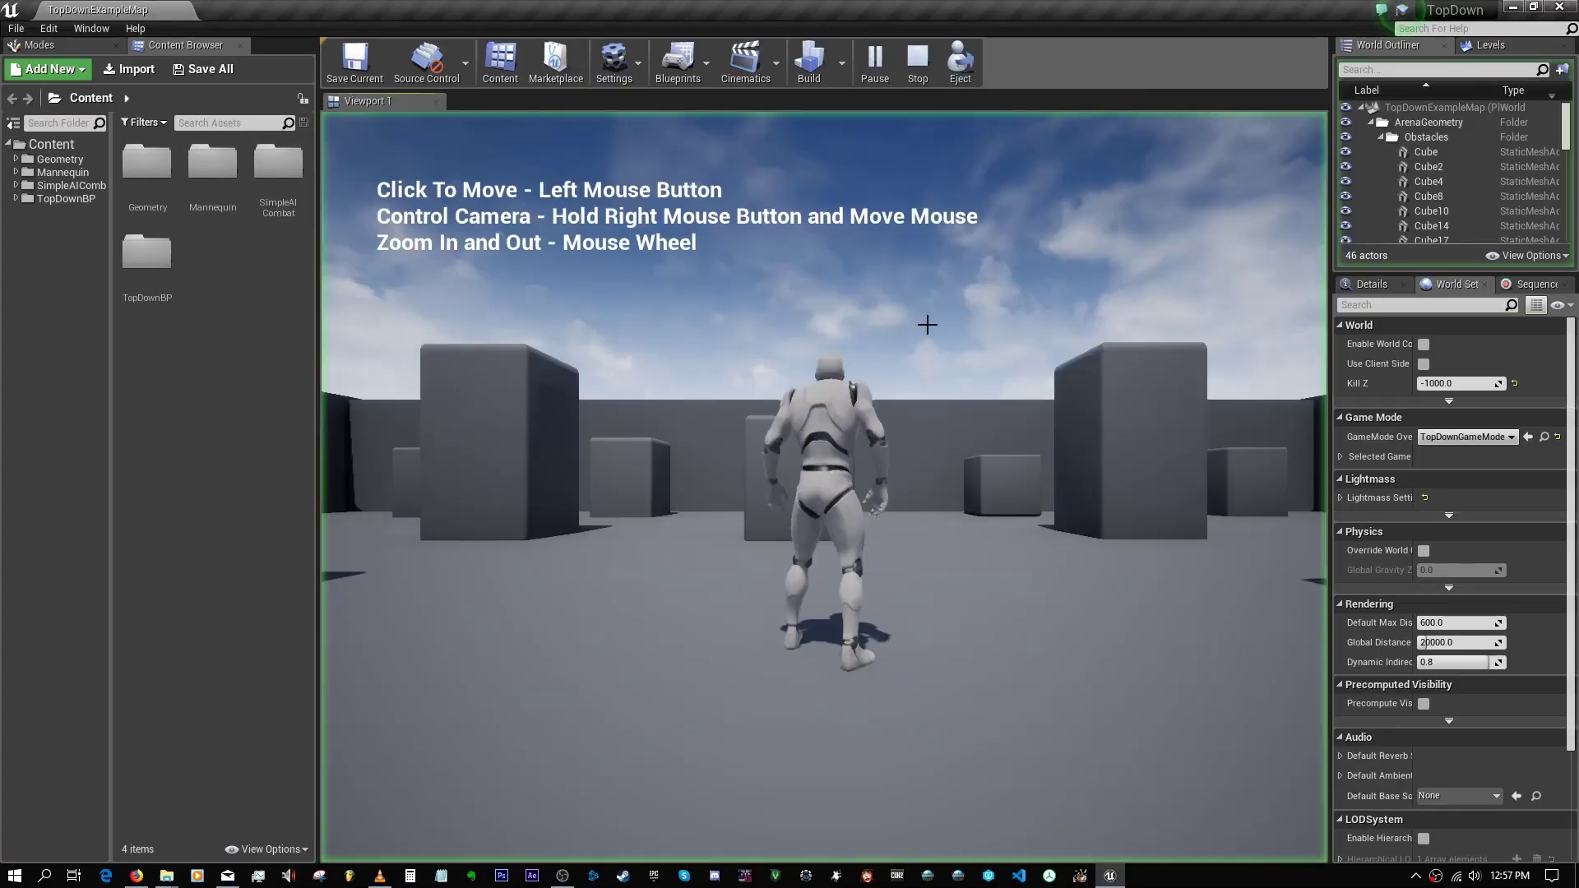
pyautogui.click(990, 441)
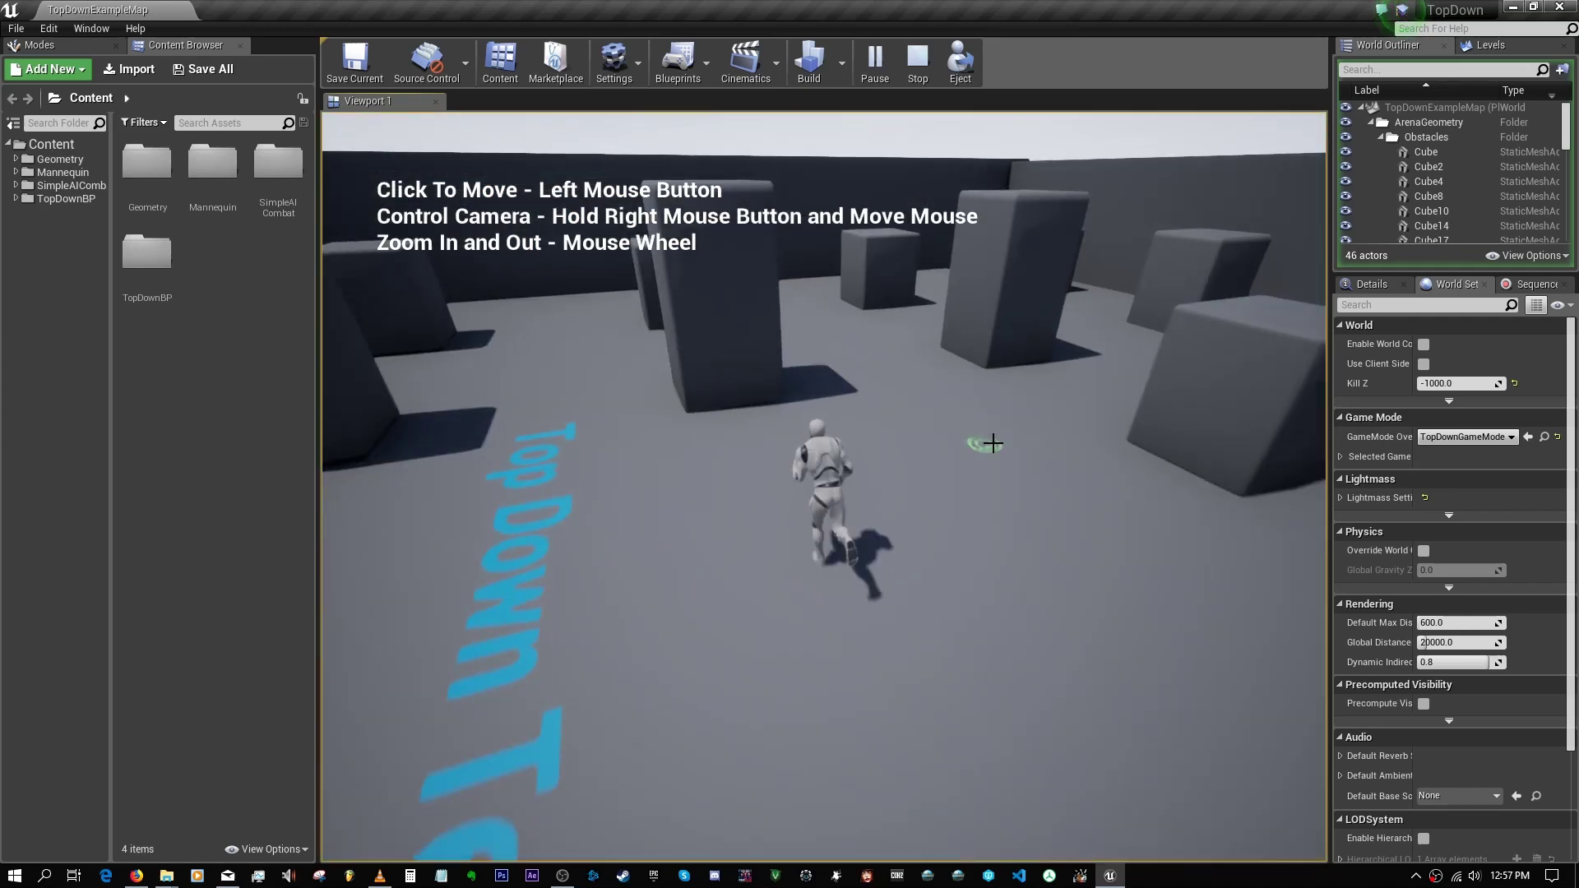
pyautogui.press('Escape')
pyautogui.moveTo(836, 264); pyautogui.dragTo(938, 329, button='right')
pyautogui.press('s')
pyautogui.press('s')
pyautogui.moveTo(729, 279); pyautogui.dragTo(812, 283, button='right')
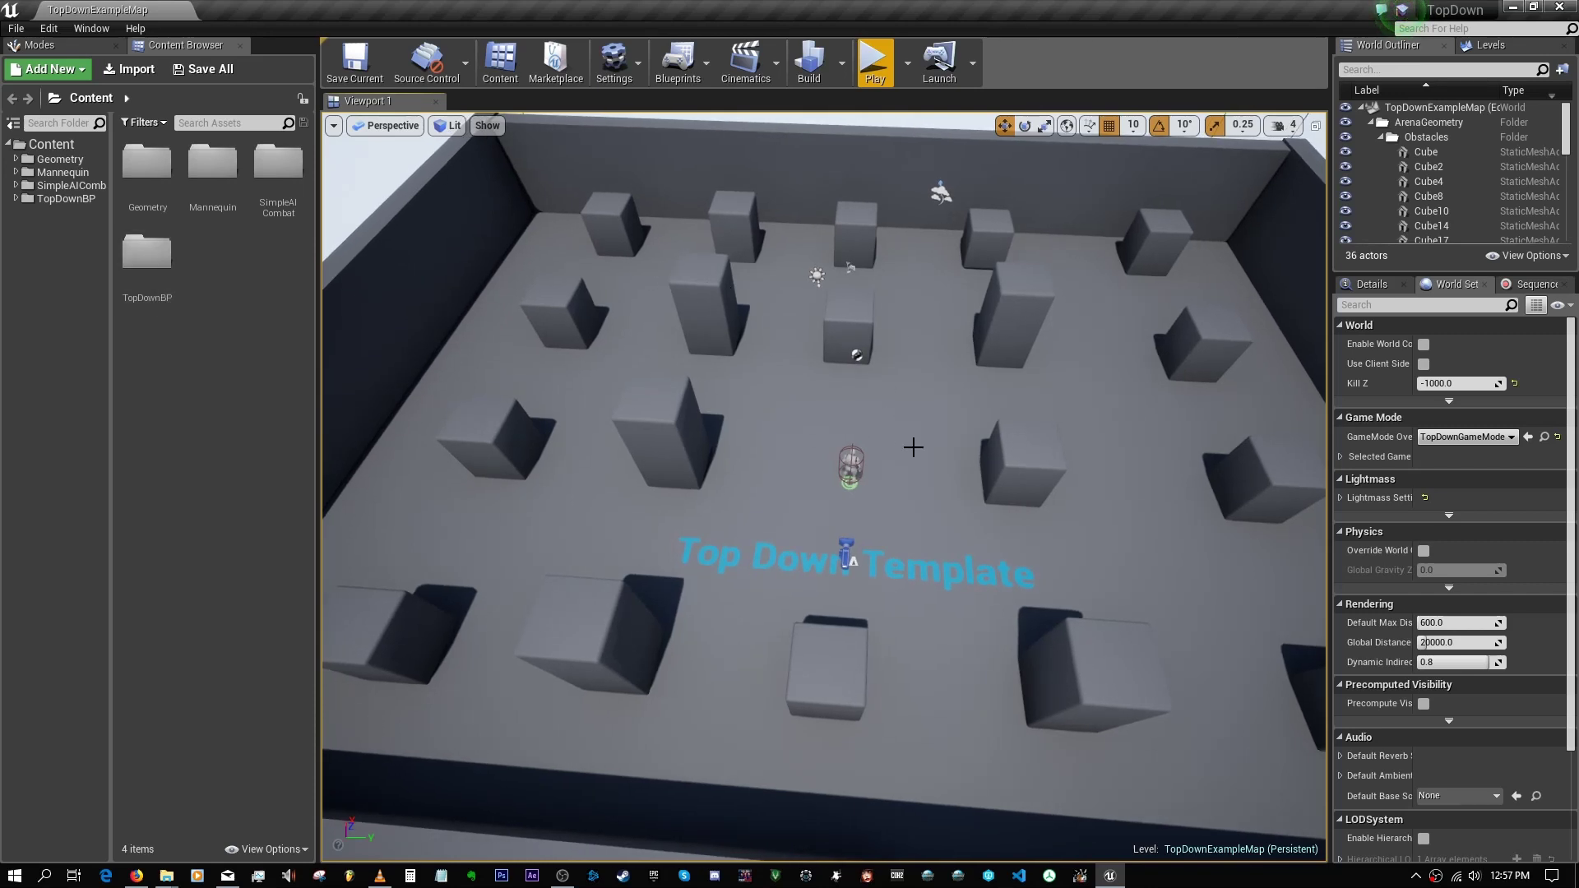
# Step: Open SideScrollerExampleMap from the SimpleAICombat Maps folder and run a brief play test of it
pyautogui.click(57, 185)
pyautogui.click(15, 186)
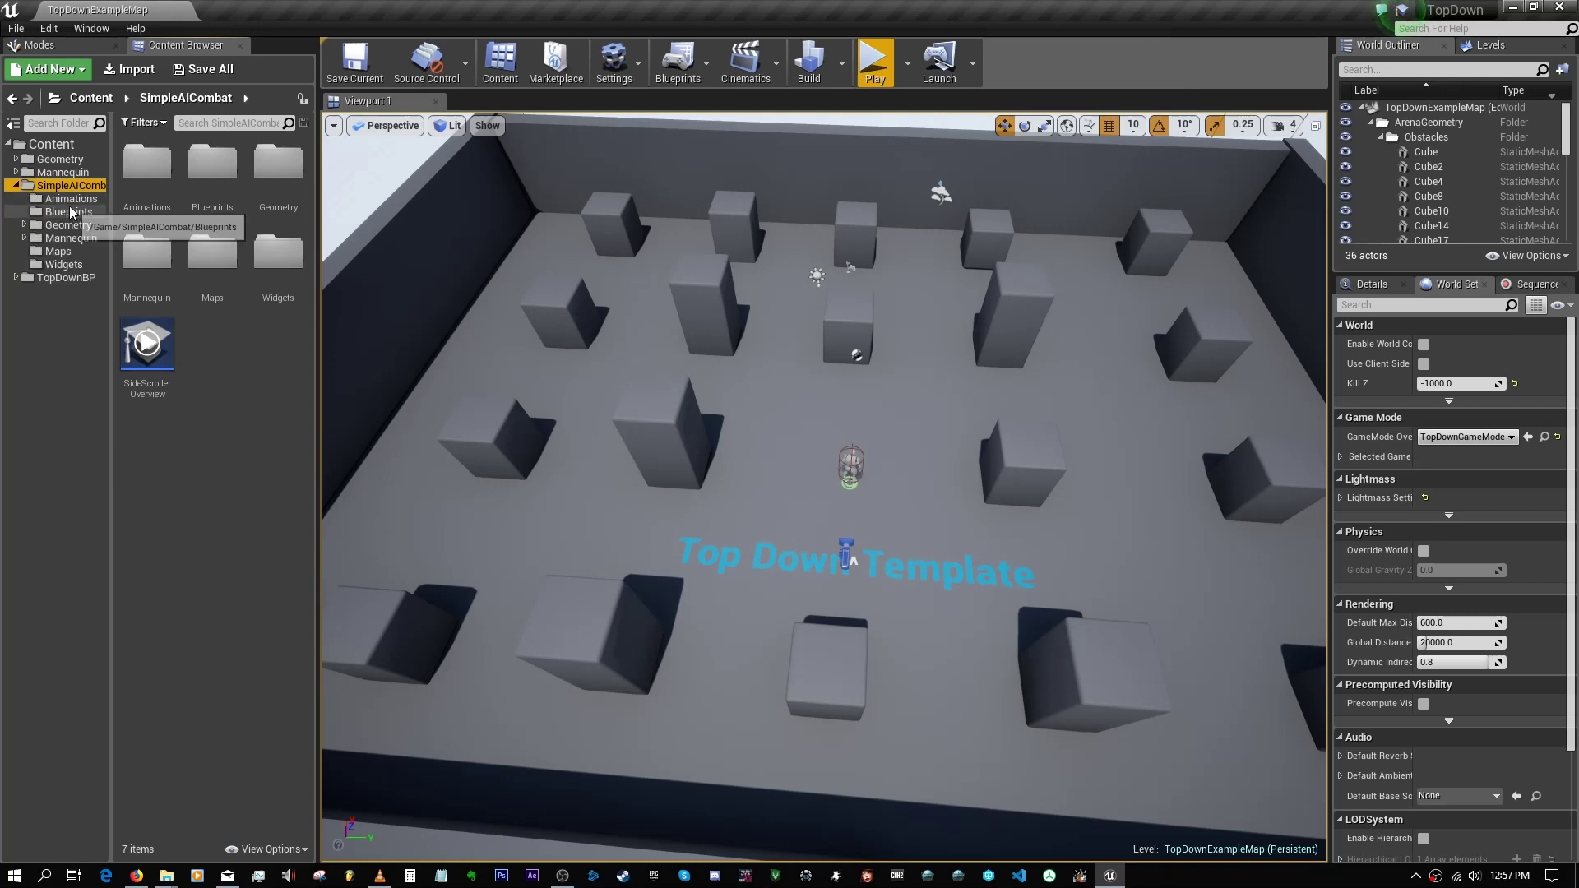
pyautogui.click(58, 250)
pyautogui.doubleClick(146, 174)
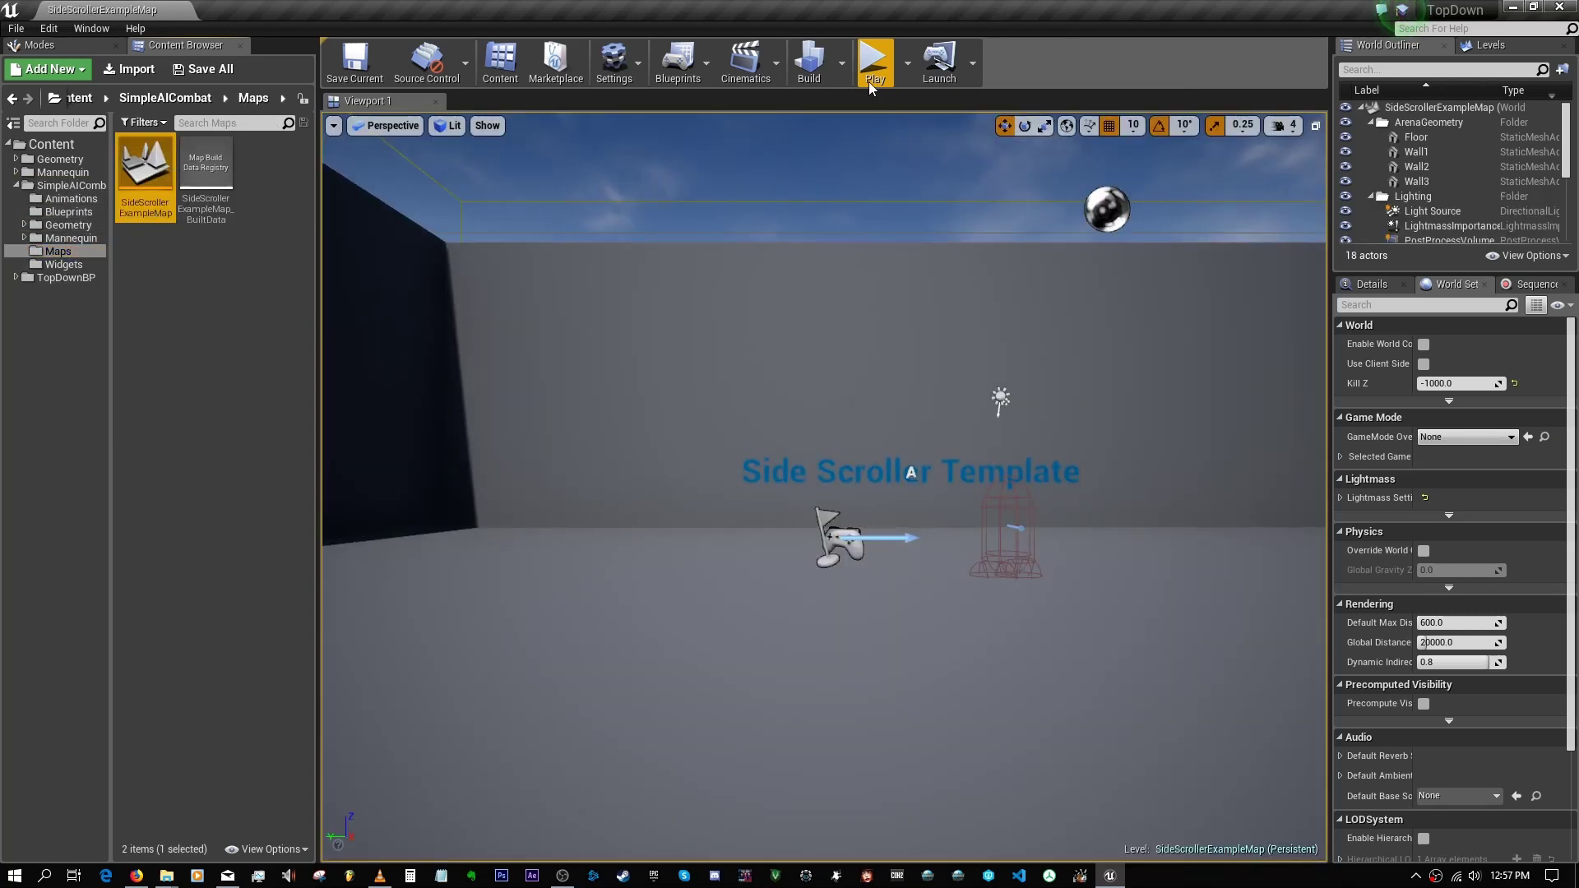
pyautogui.click(872, 66)
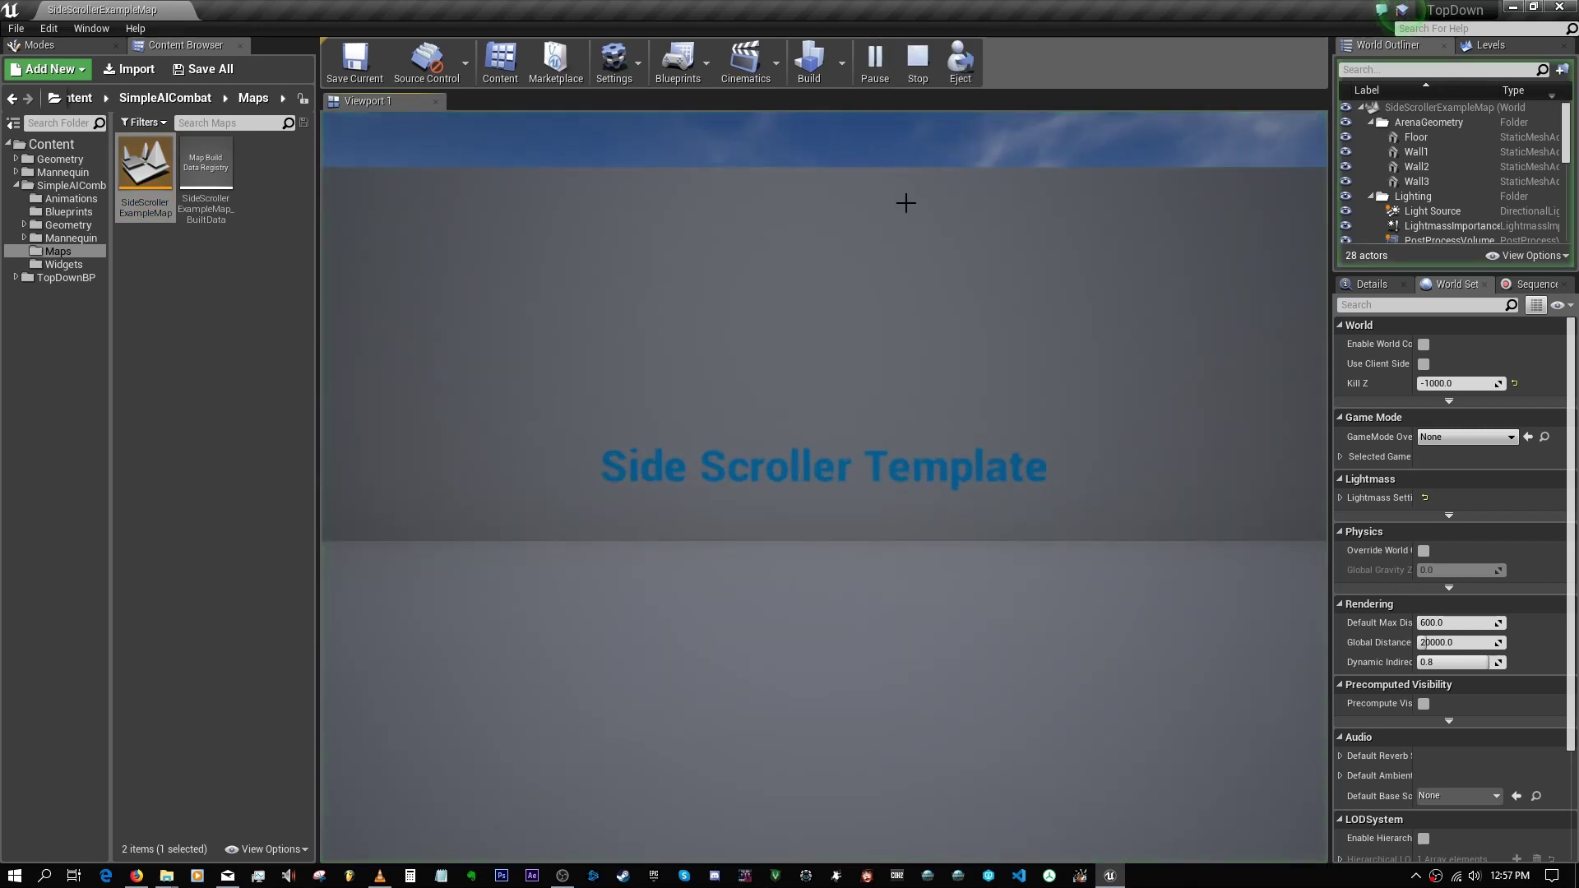
pyautogui.press('Escape')
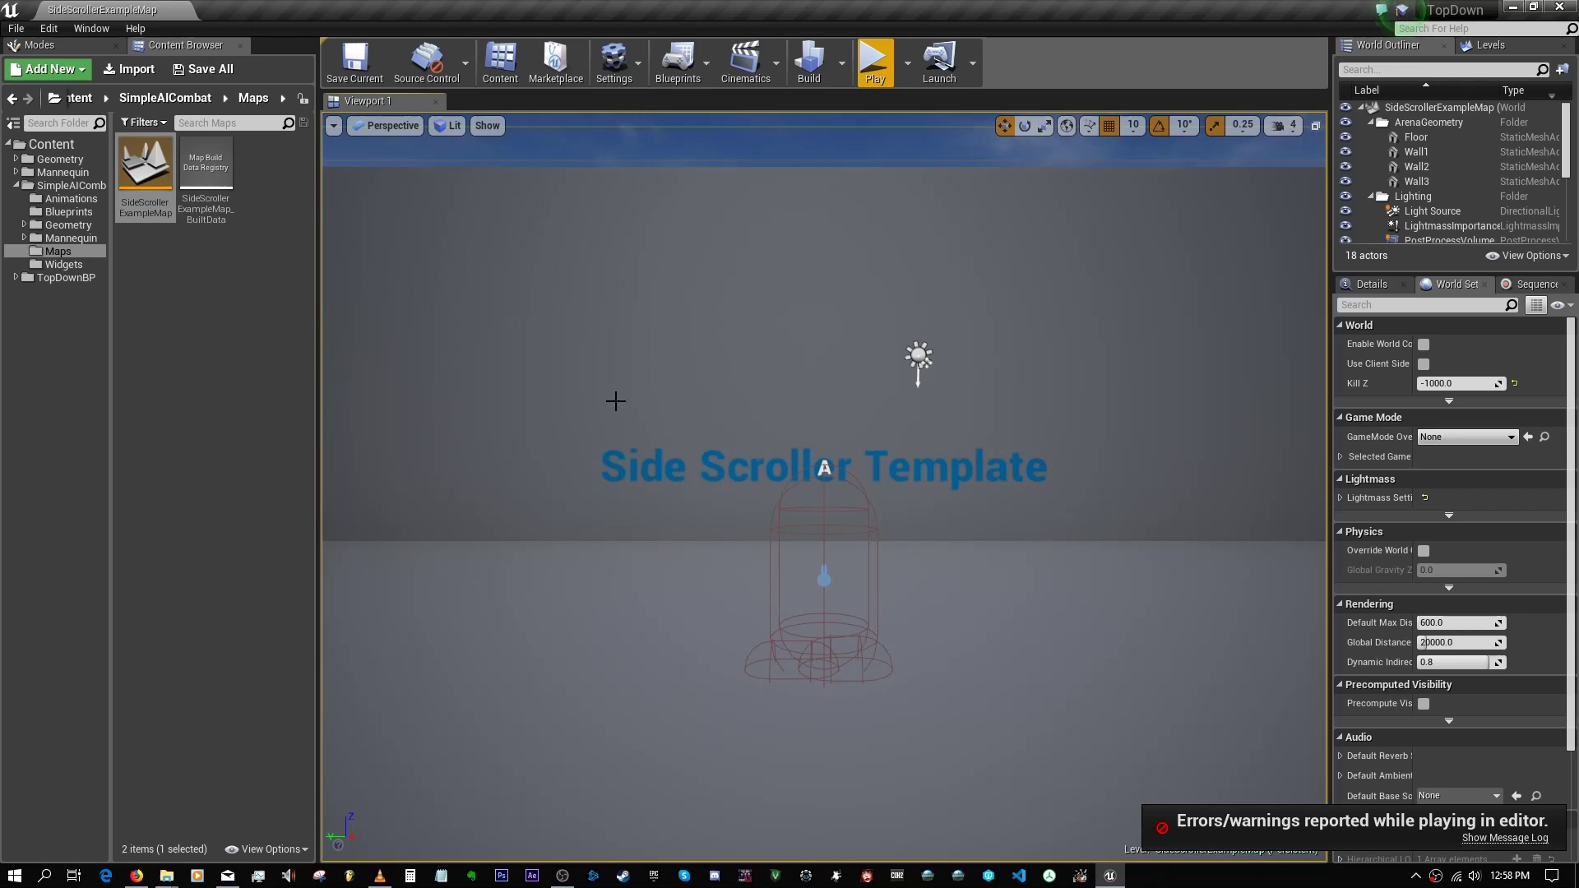
# Step: Set the level's GameMode Override to BP_SS_GM and locate that blueprint in the project content
pyautogui.click(1466, 437)
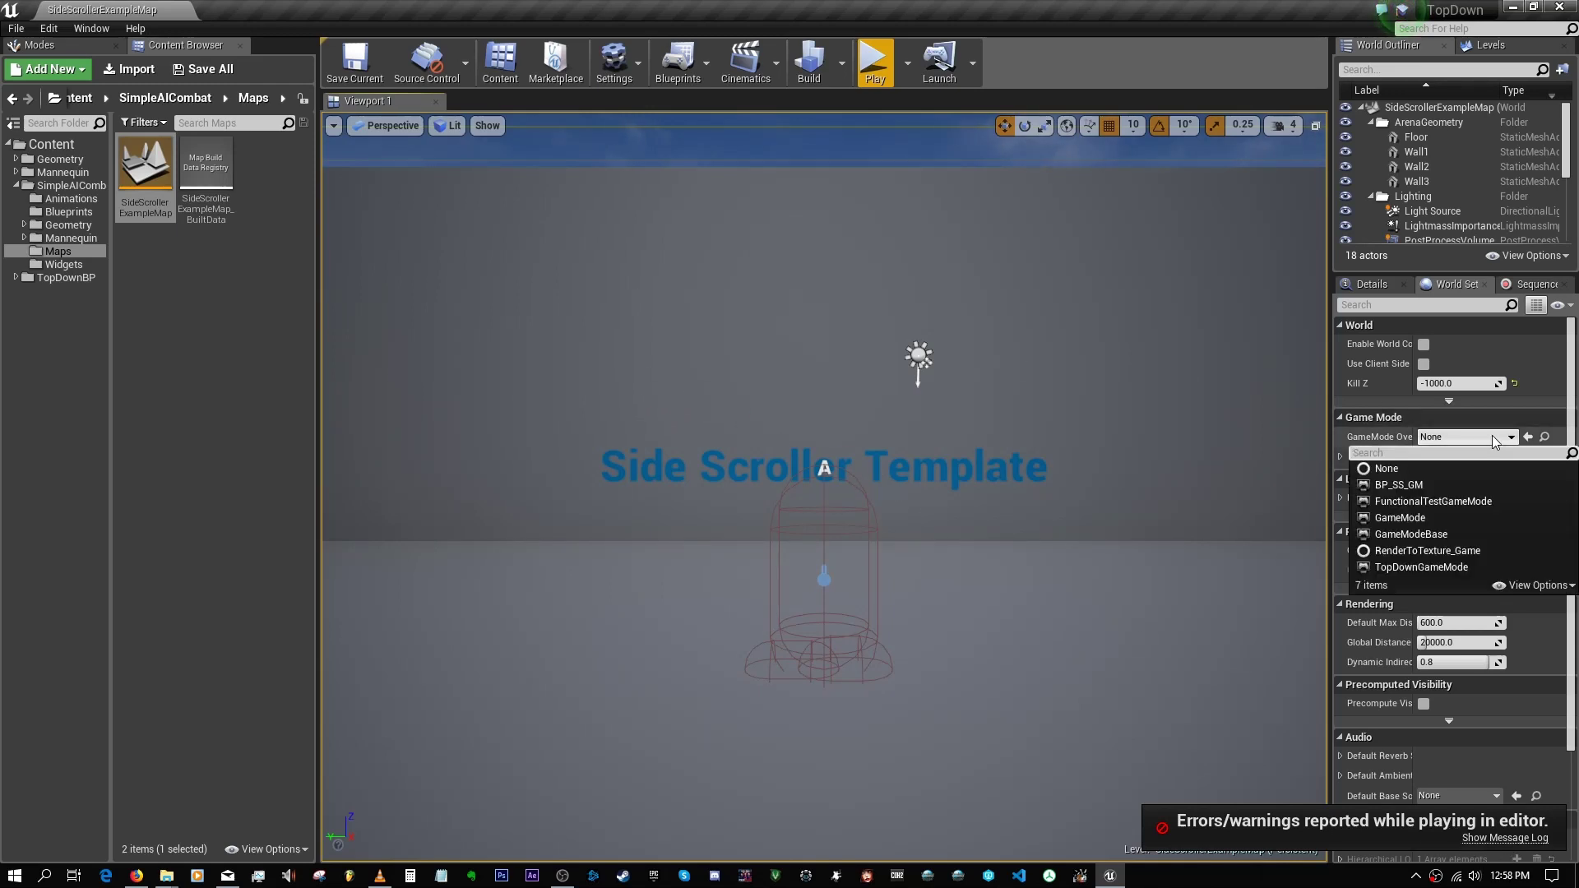
pyautogui.click(1399, 485)
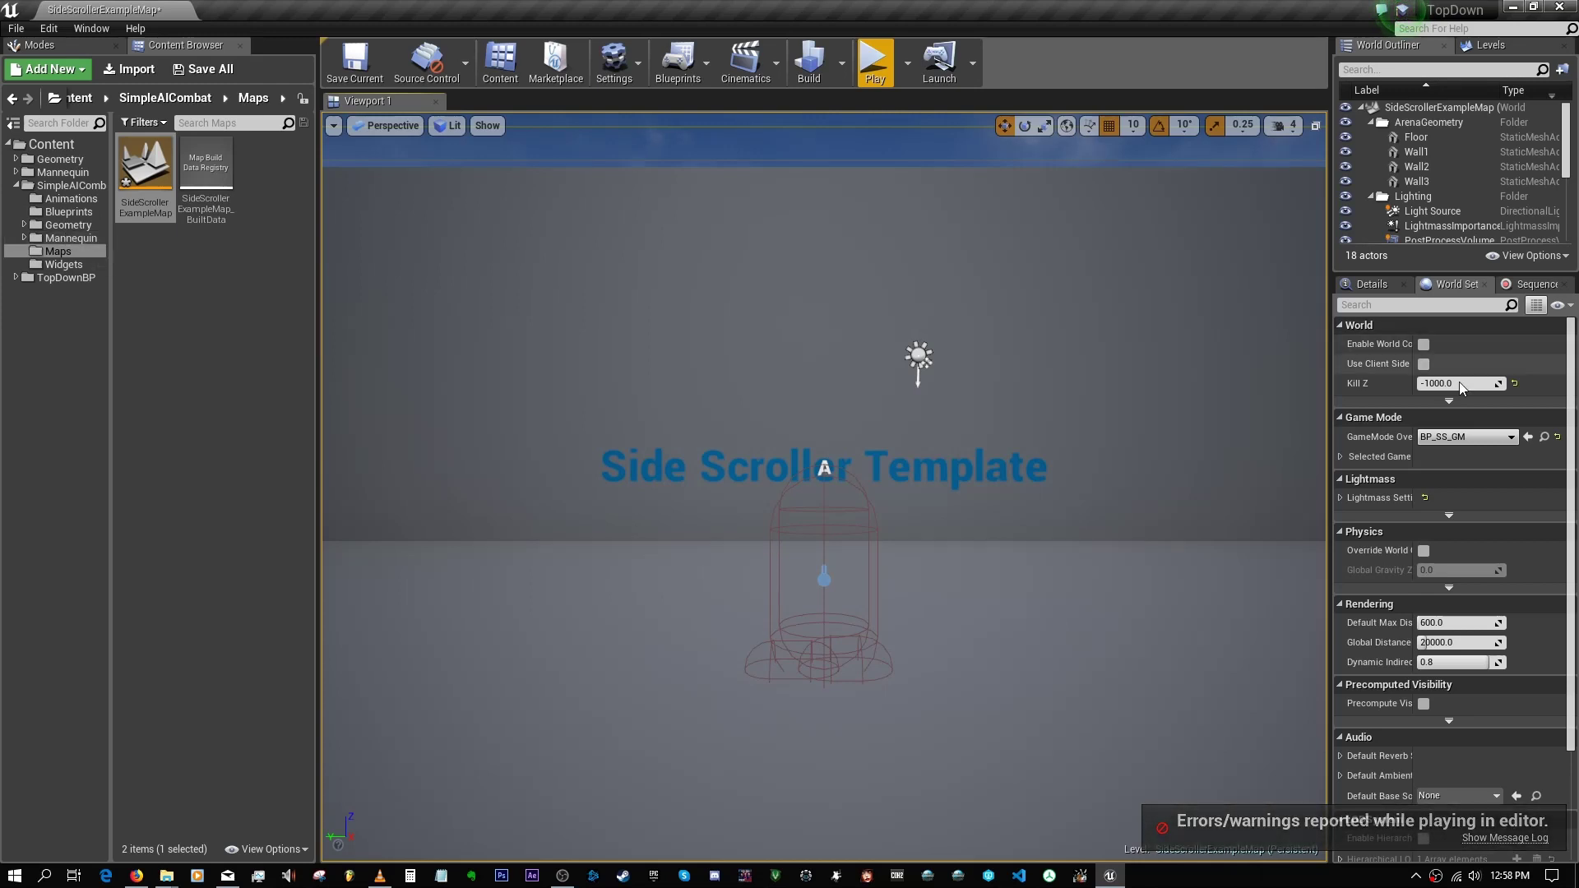
pyautogui.click(1544, 437)
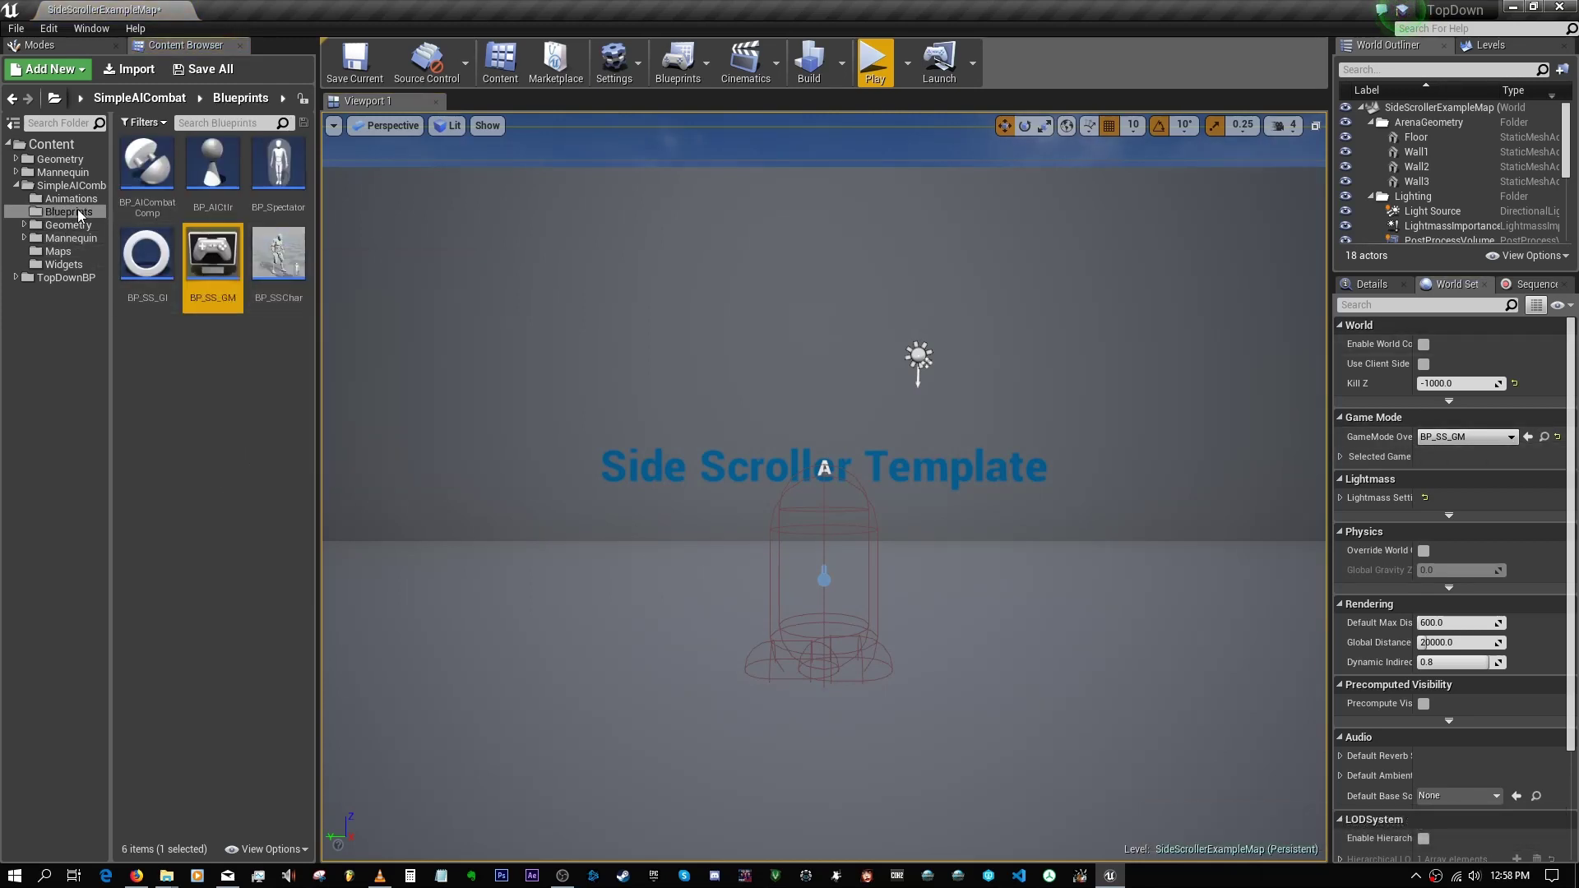
# Step: Play-test the side scroller level with the BP_SS_GM game mode, watch the AI characters and stop the session
pyautogui.click(874, 62)
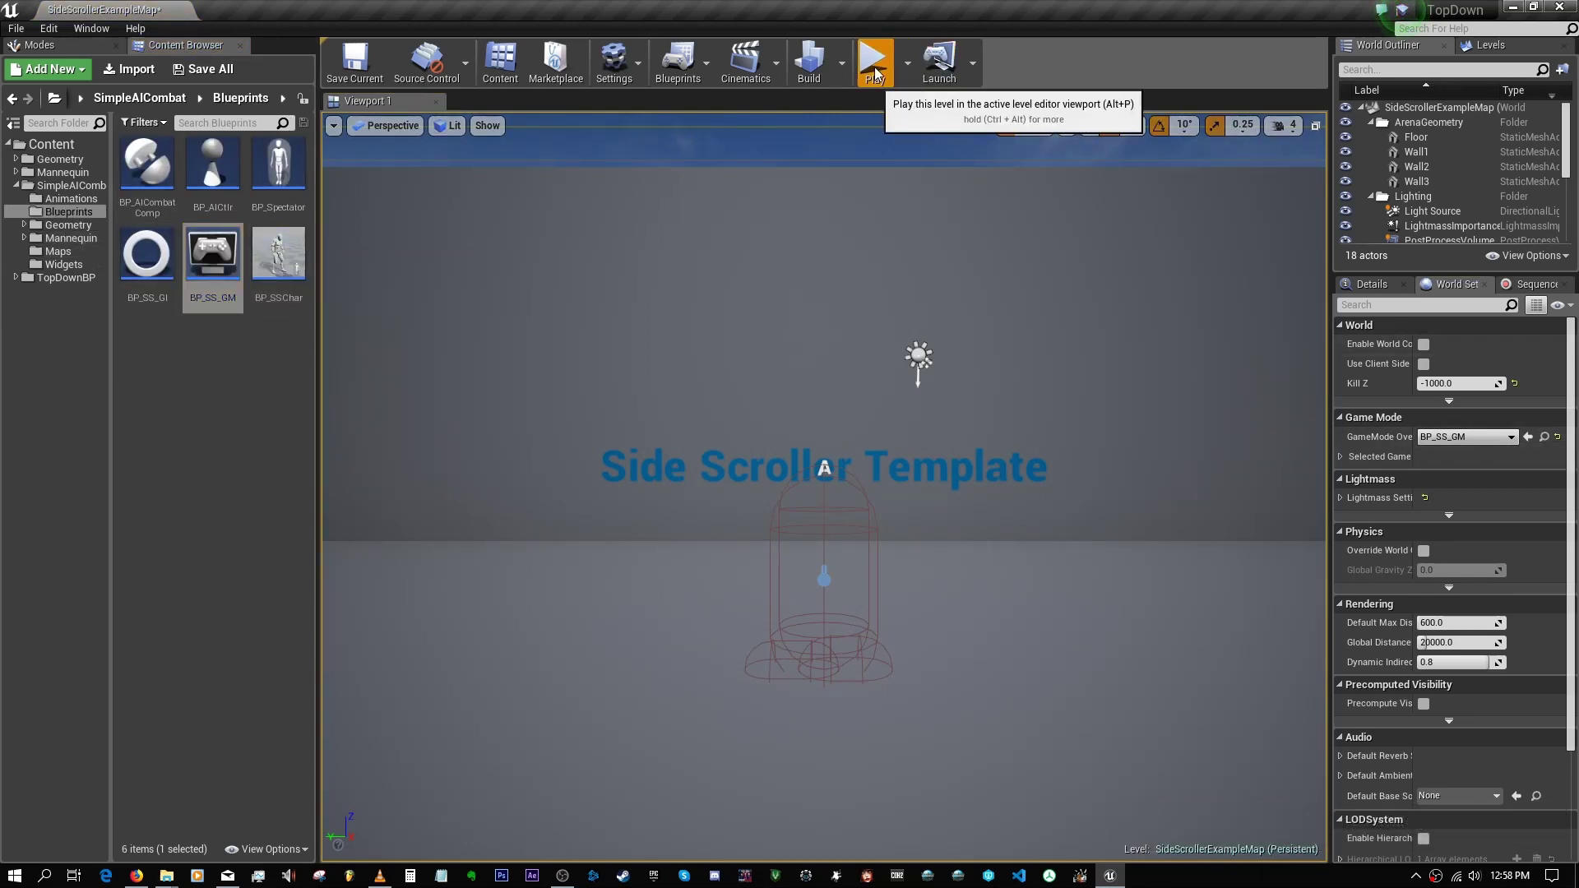
pyautogui.click(943, 252)
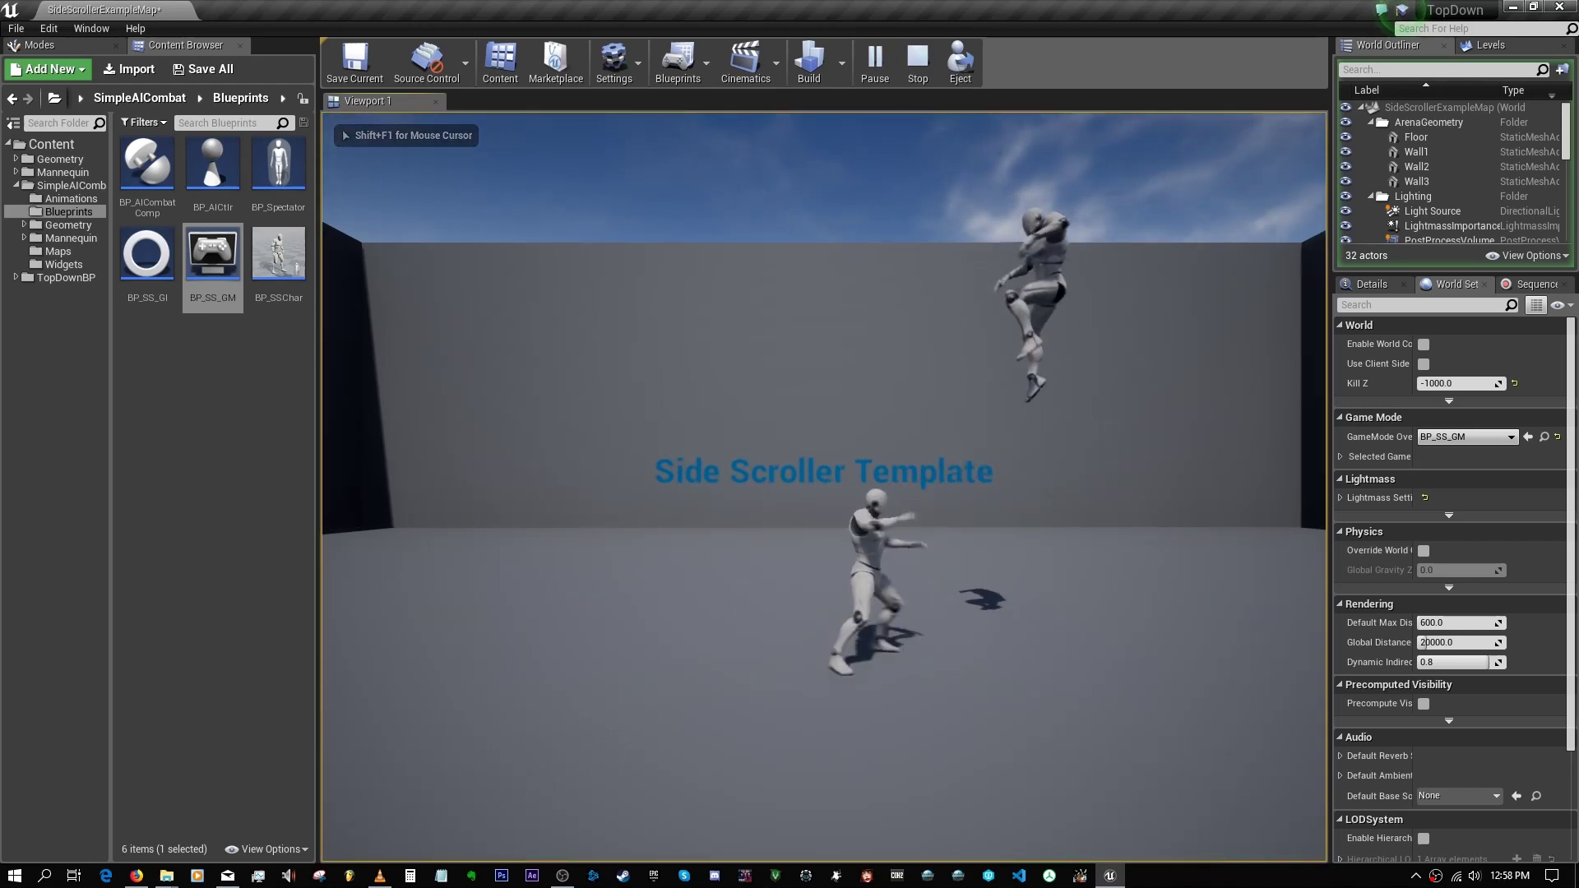
pyautogui.press('Escape')
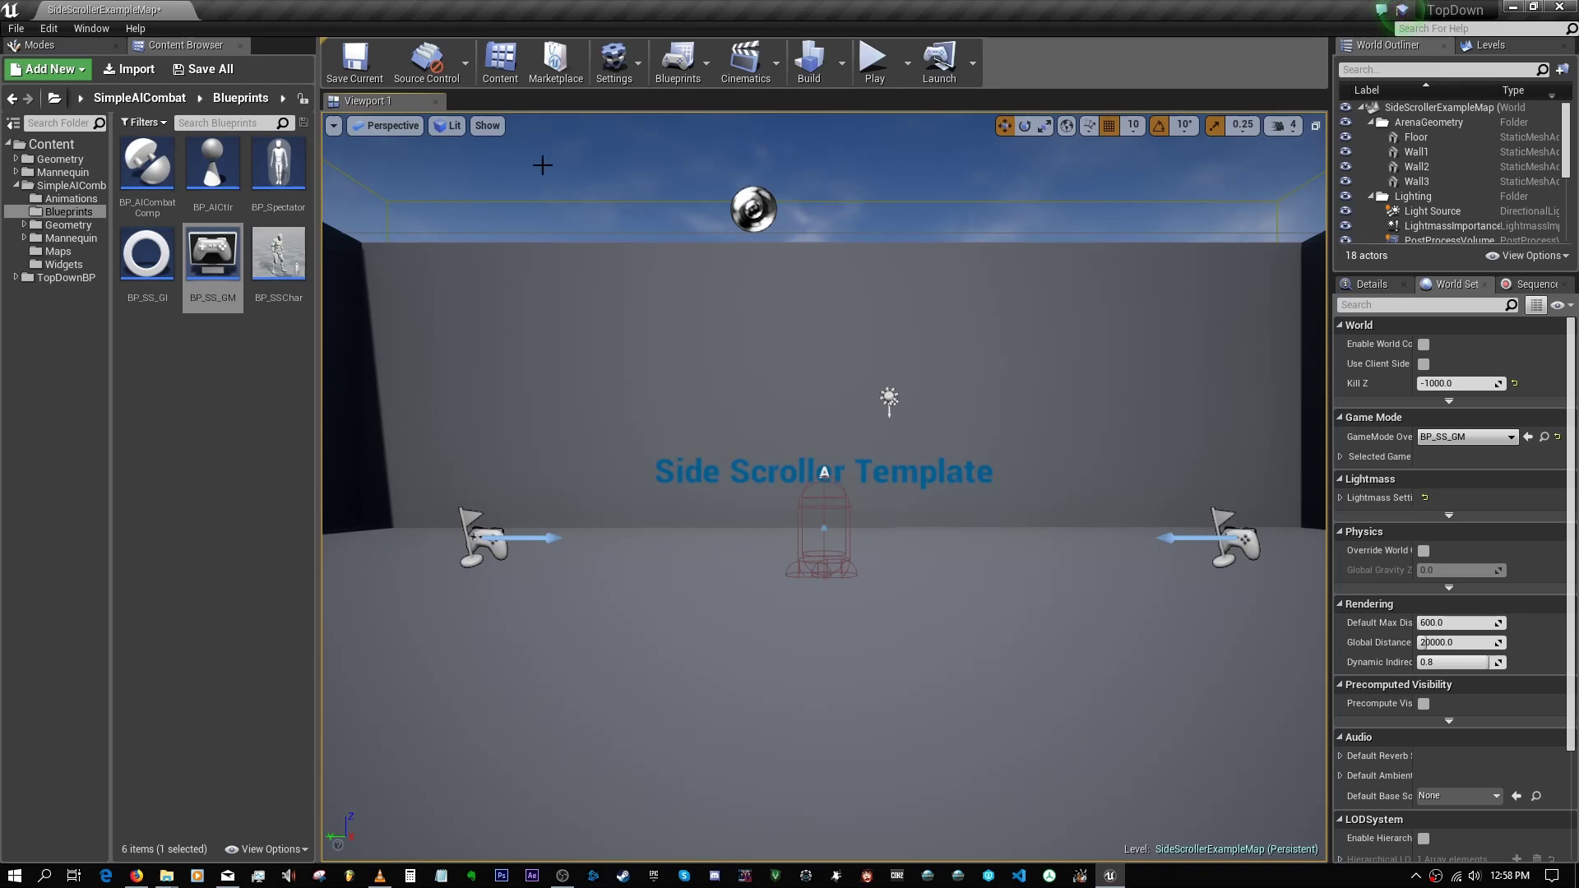
# Step: Set the Game Instance Class to BP_SS_GI in the project's Maps & Modes settings
pyautogui.click(615, 65)
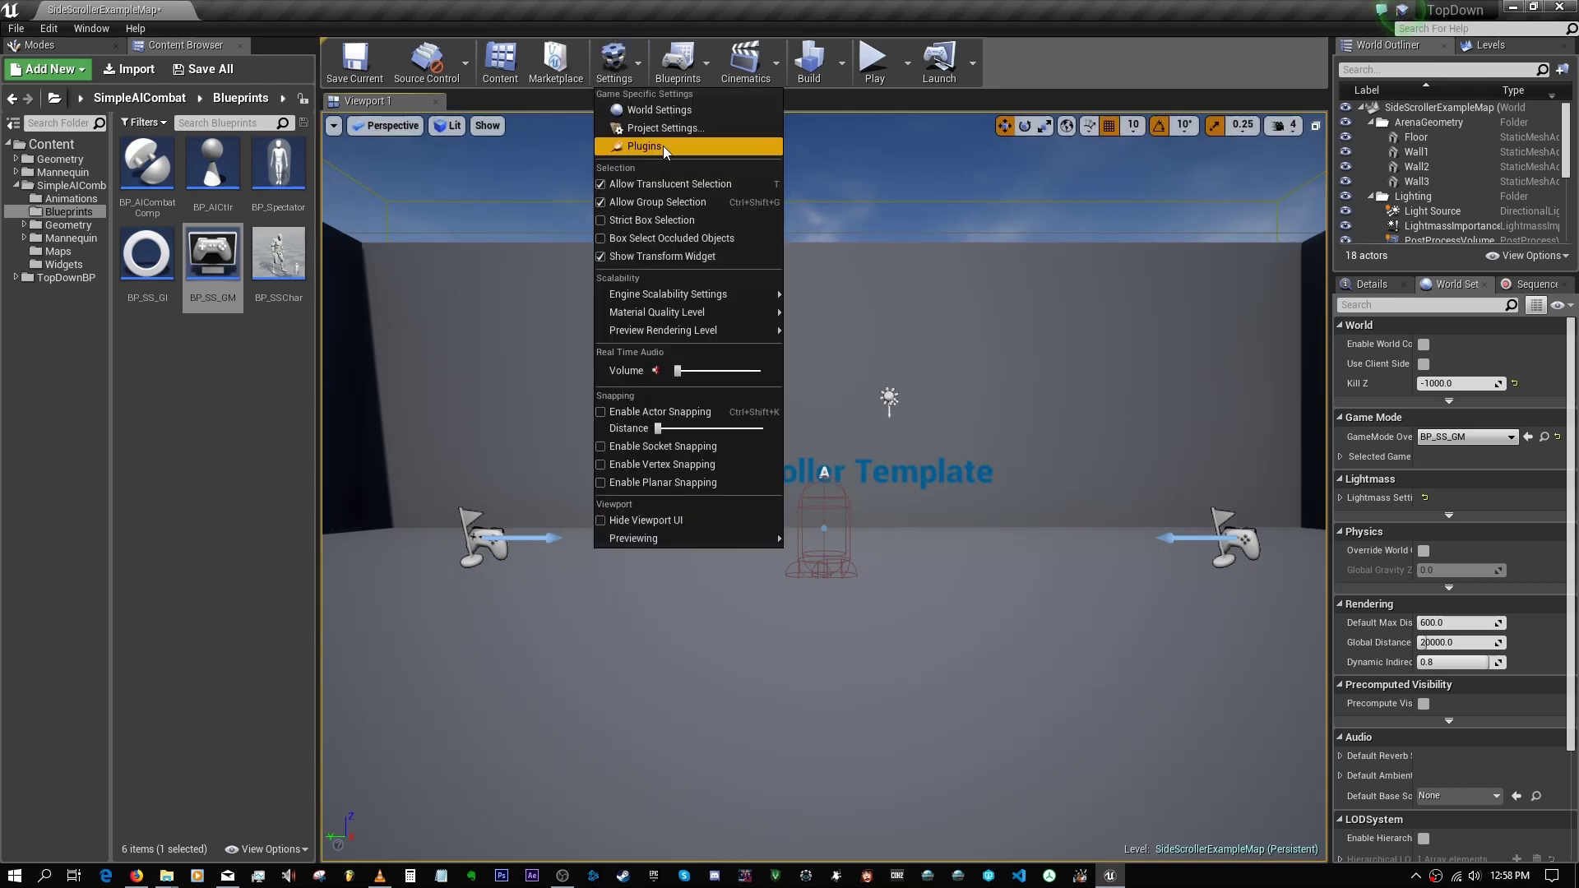
pyautogui.click(663, 146)
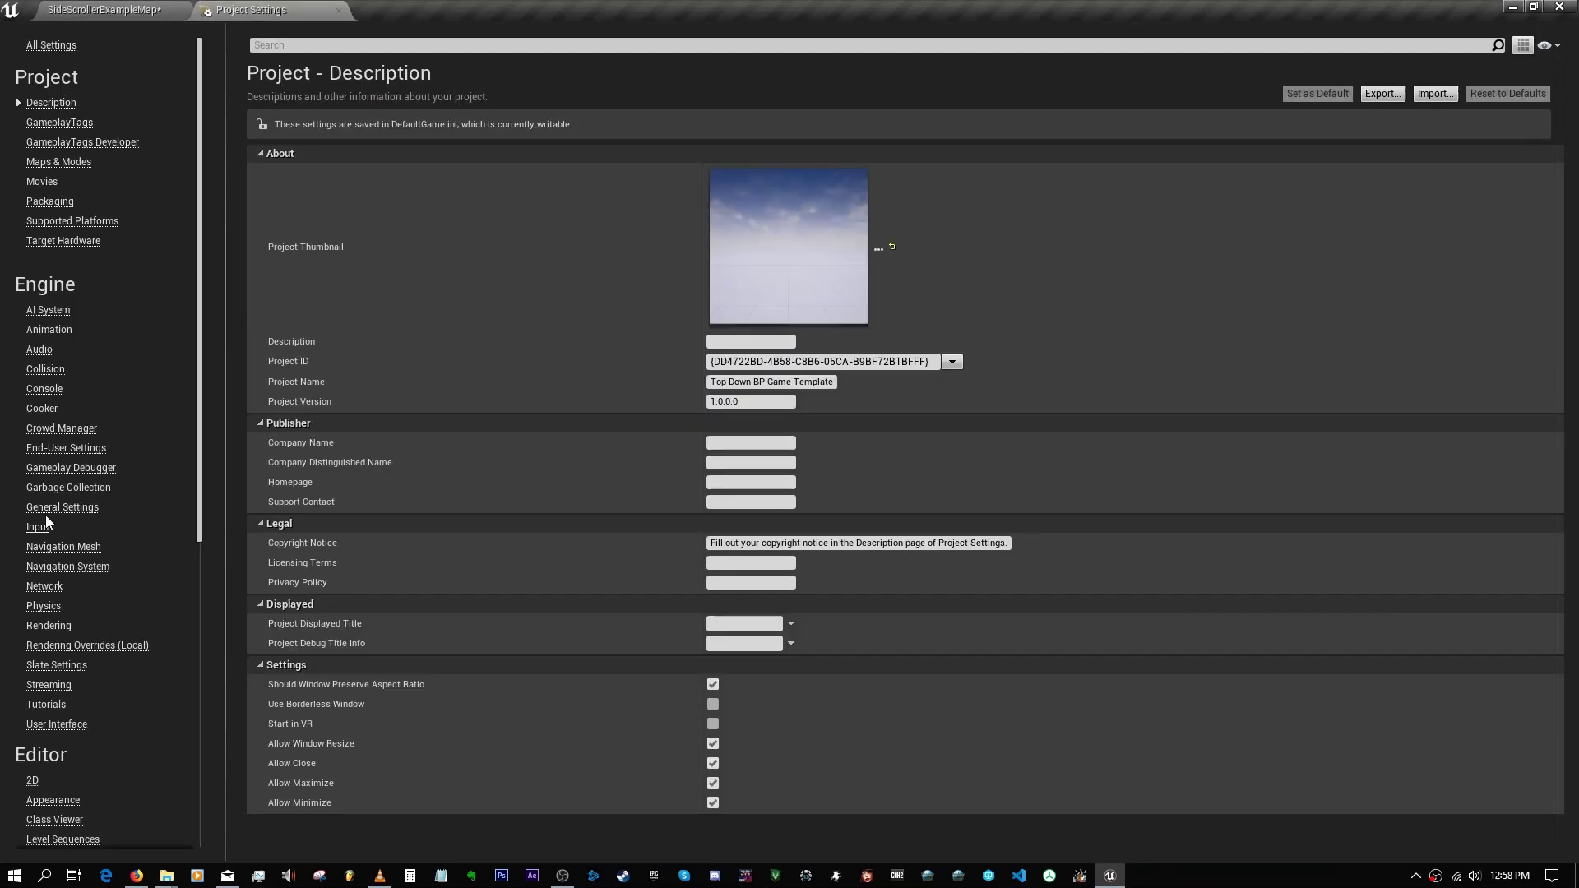
pyautogui.click(70, 163)
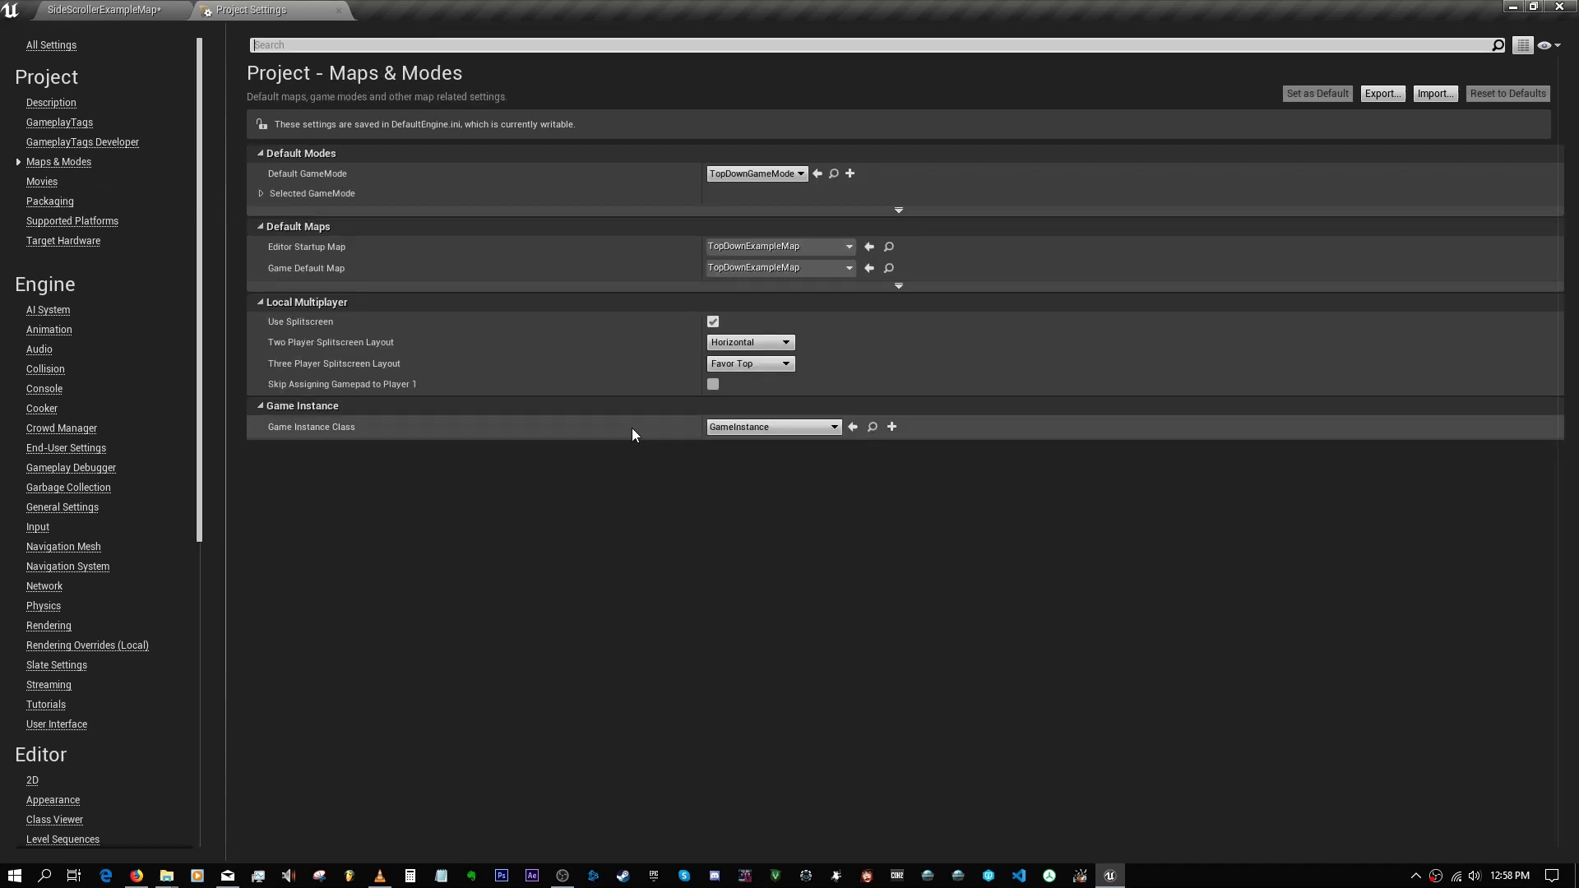
pyautogui.click(738, 427)
pyautogui.click(759, 460)
# Step: Return to SideScrollerExampleMap, play-test the AI fight with the BP_SS_GI game instance and stop the session
pyautogui.click(105, 9)
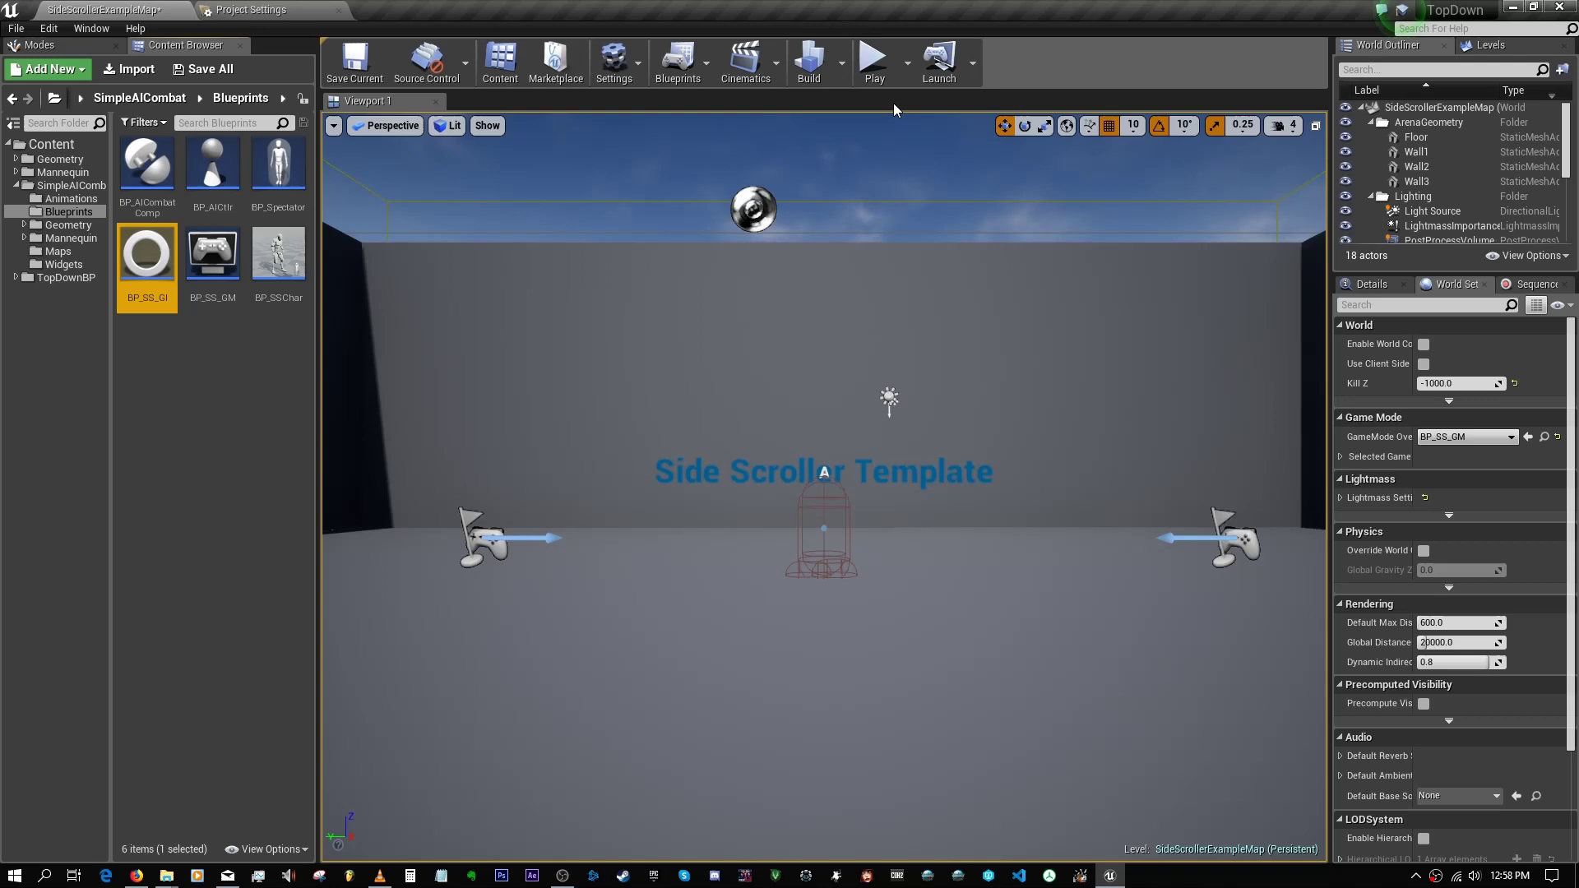
pyautogui.click(875, 66)
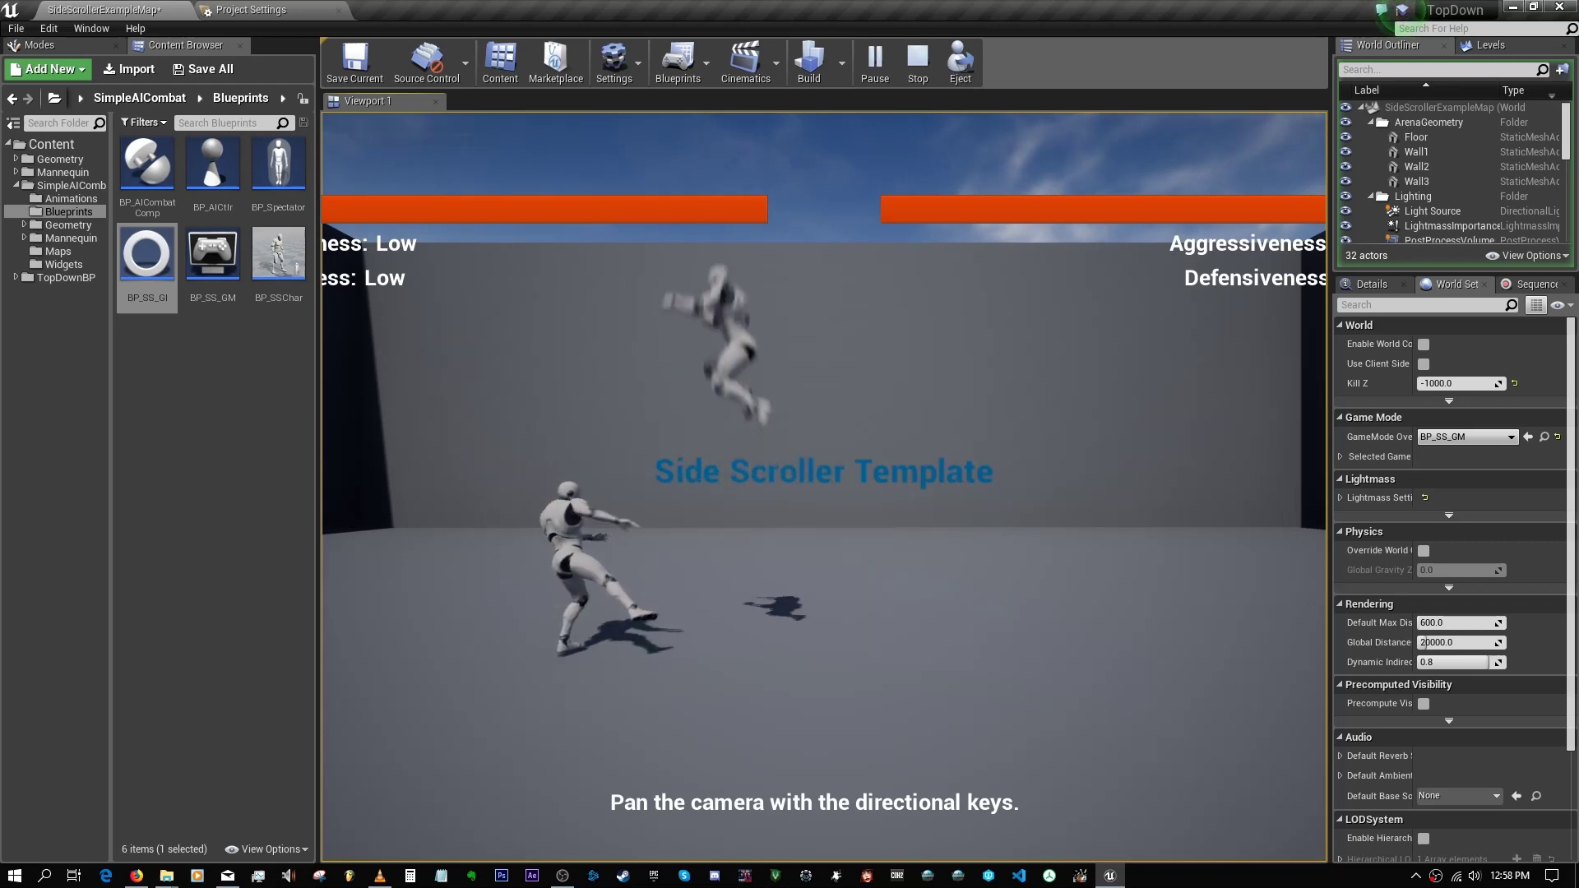
pyautogui.press('Escape')
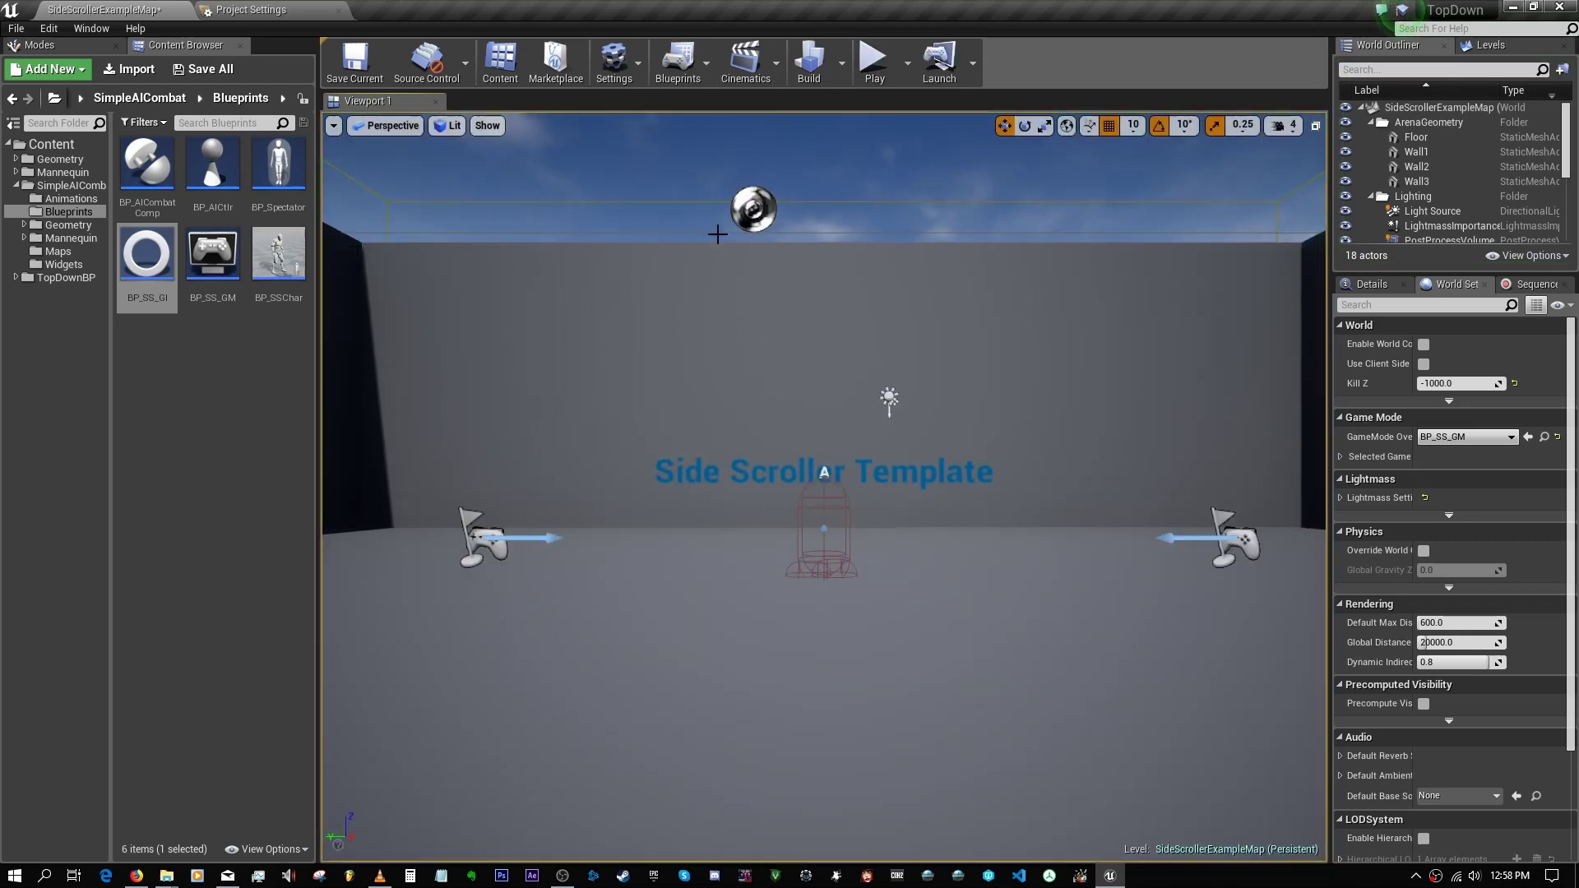
# Step: Add an axis mapping named MoveRight in the project's engine Input settings
pyautogui.click(266, 8)
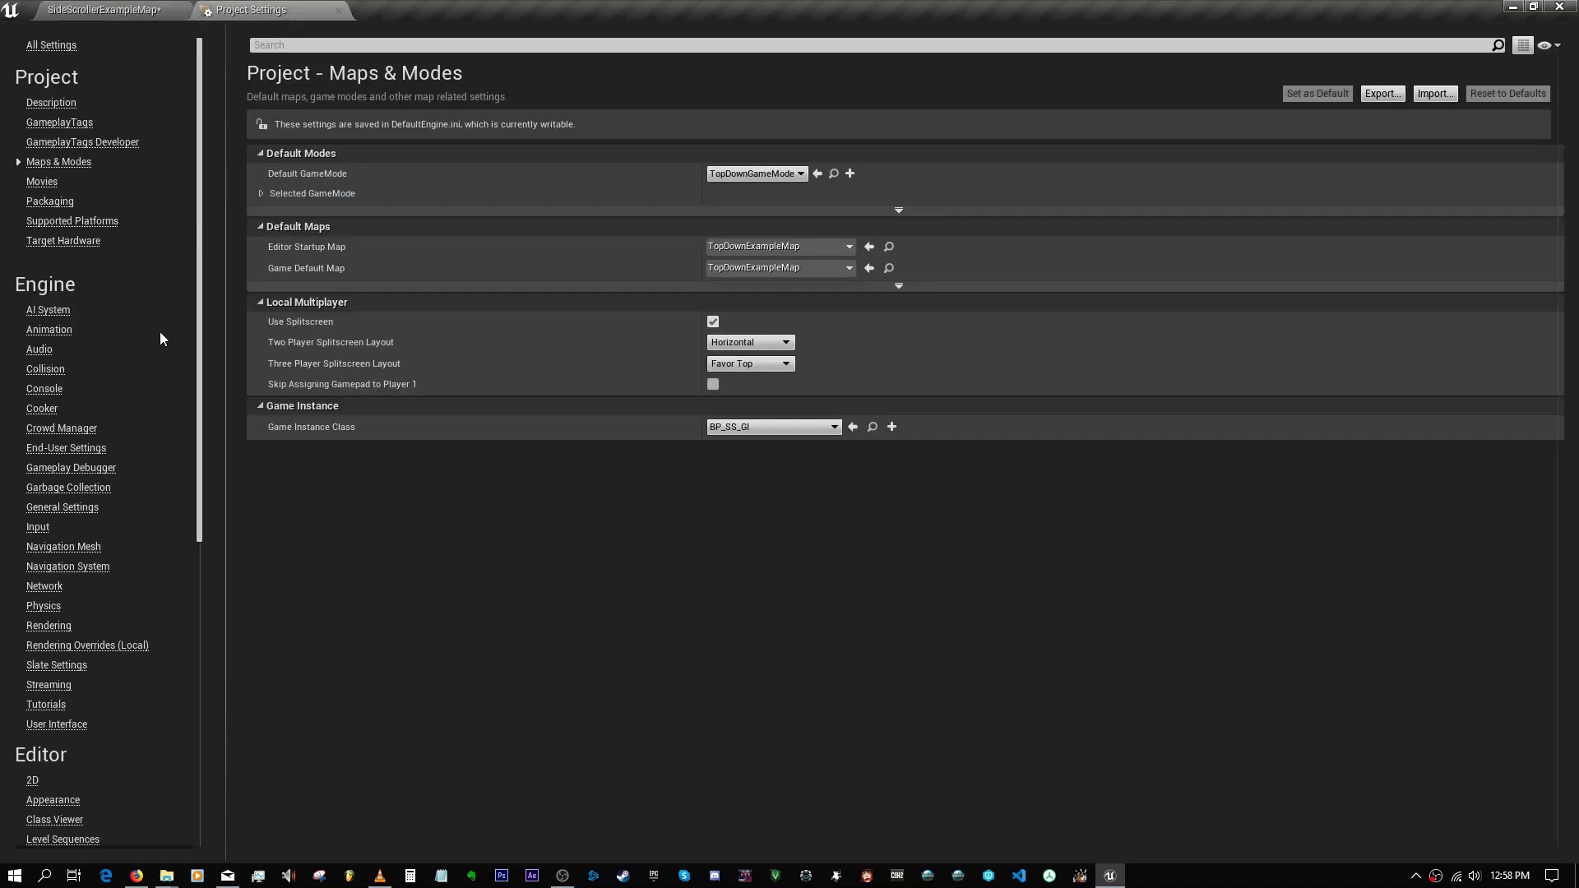
pyautogui.click(37, 527)
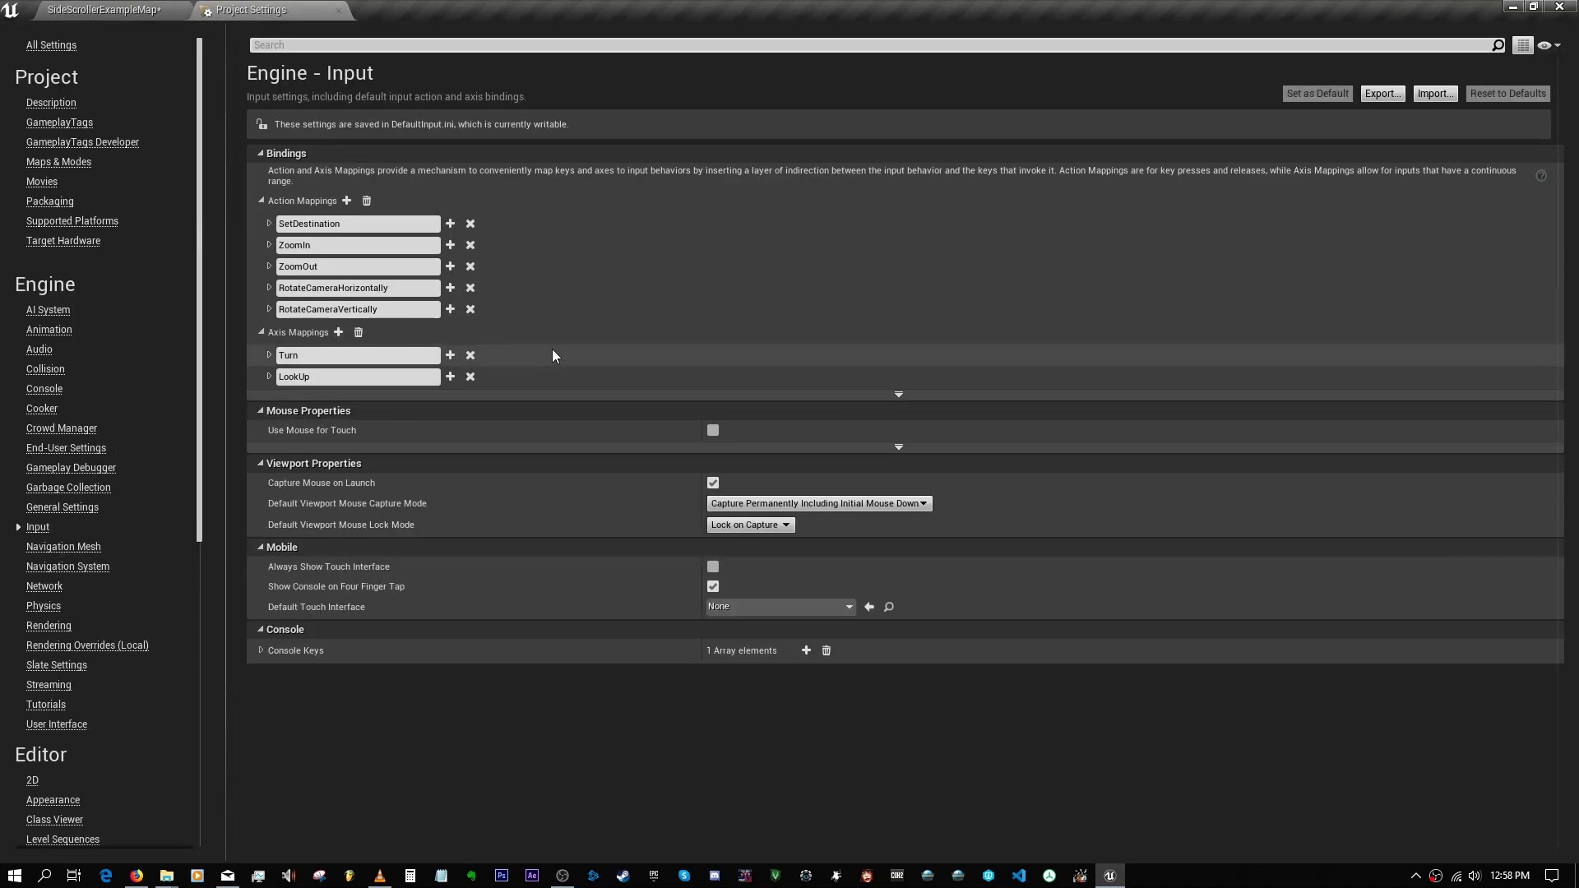
pyautogui.click(338, 332)
pyautogui.click(393, 398)
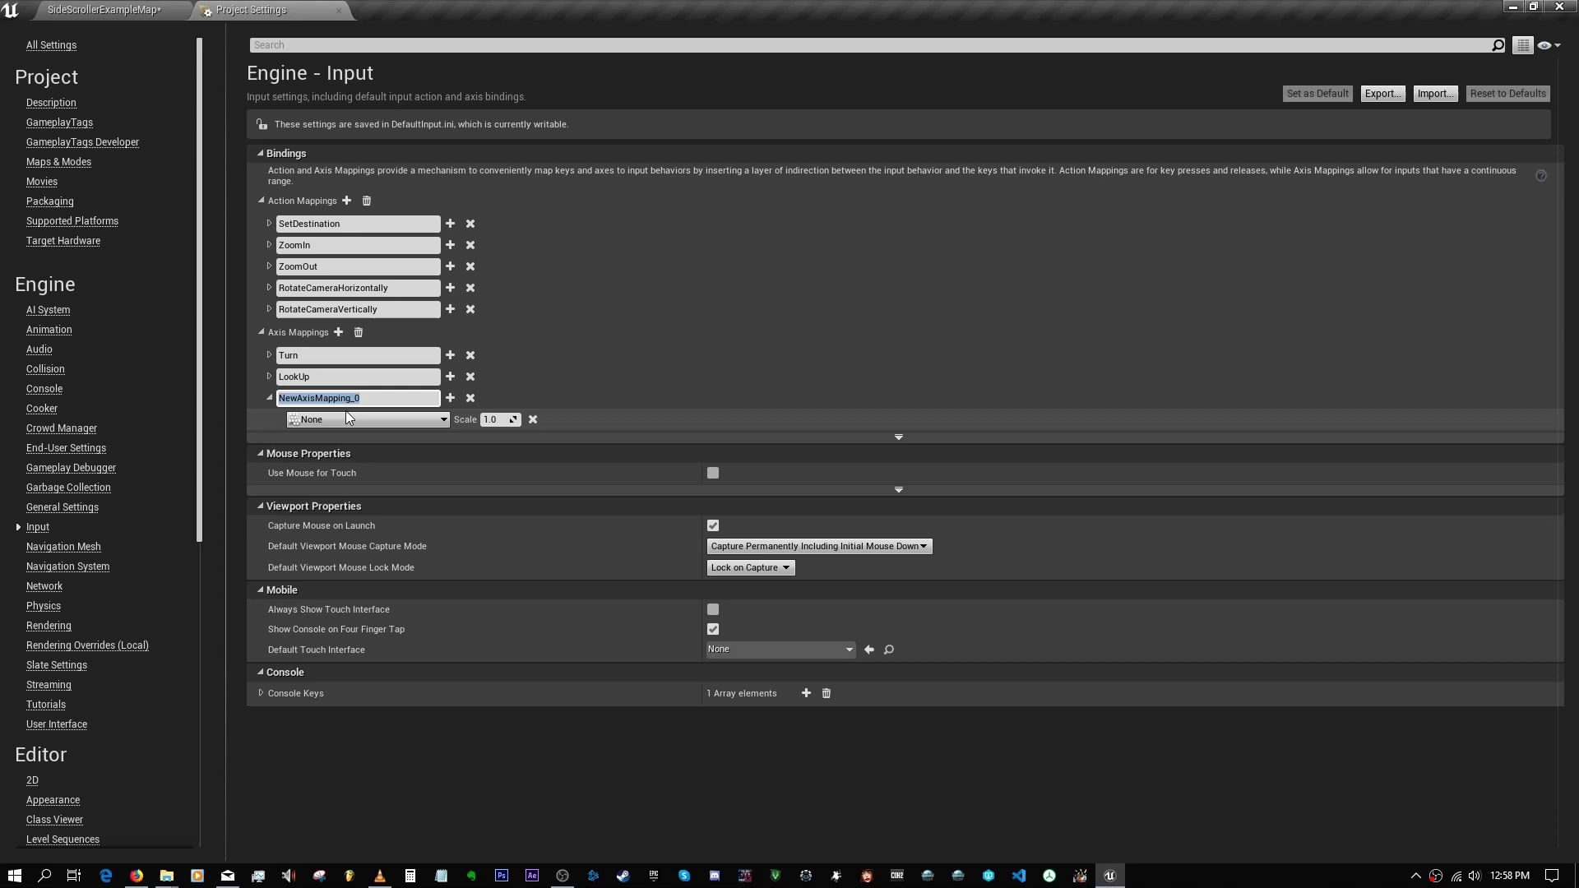
pyautogui.write('MoveRight')
pyautogui.press('Return')
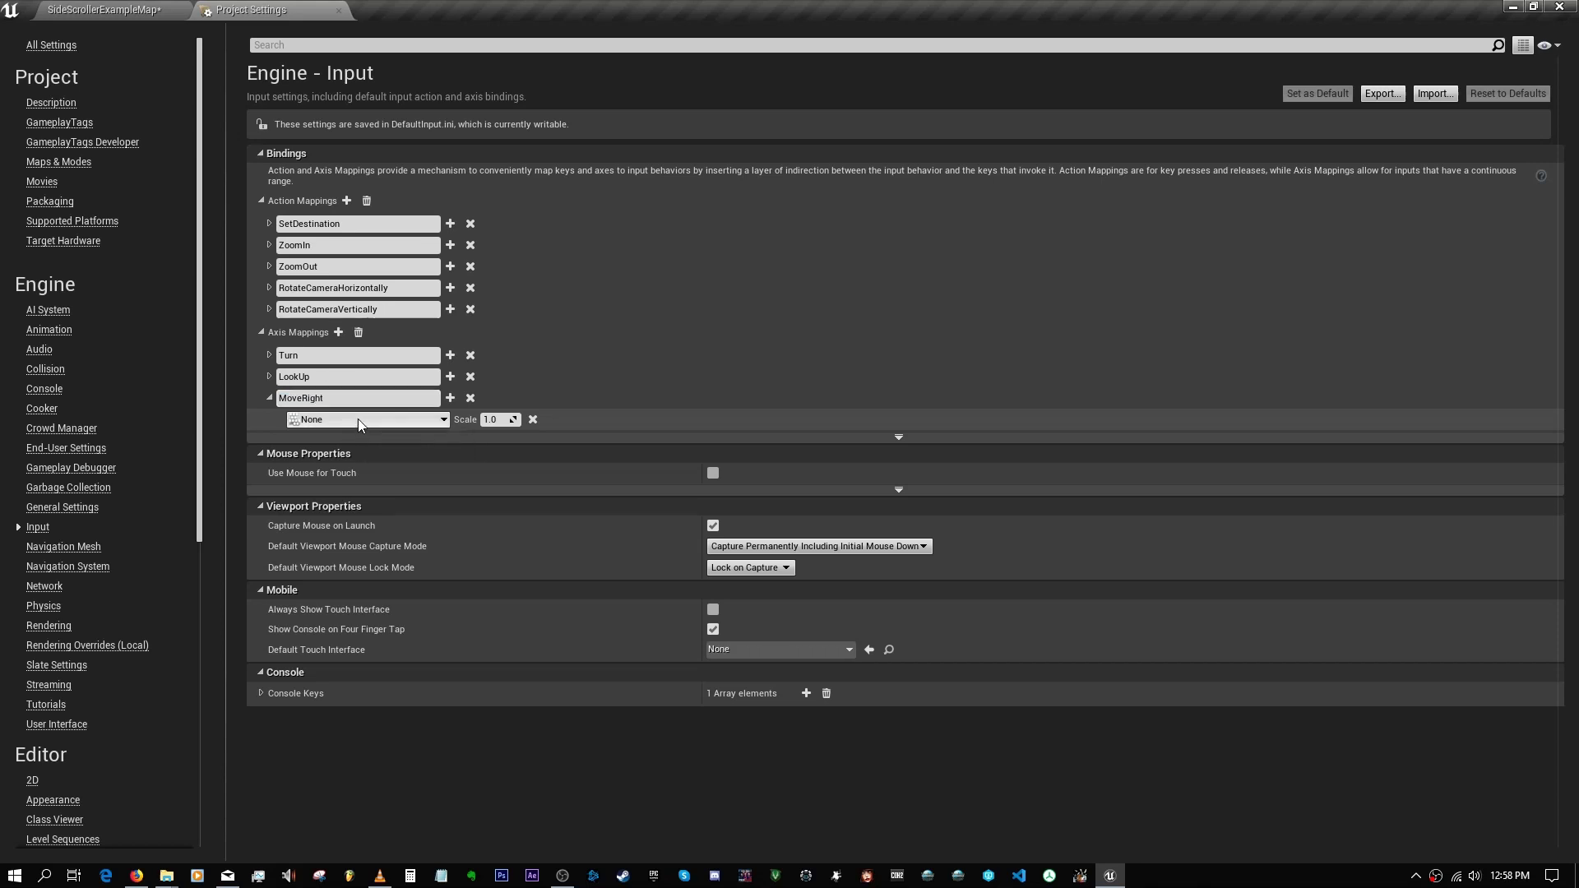
# Step: Bind the MoveRight axis mapping to the A and D keys, with the A key's scale set to -1.0
pyautogui.click(359, 420)
pyautogui.write('A')
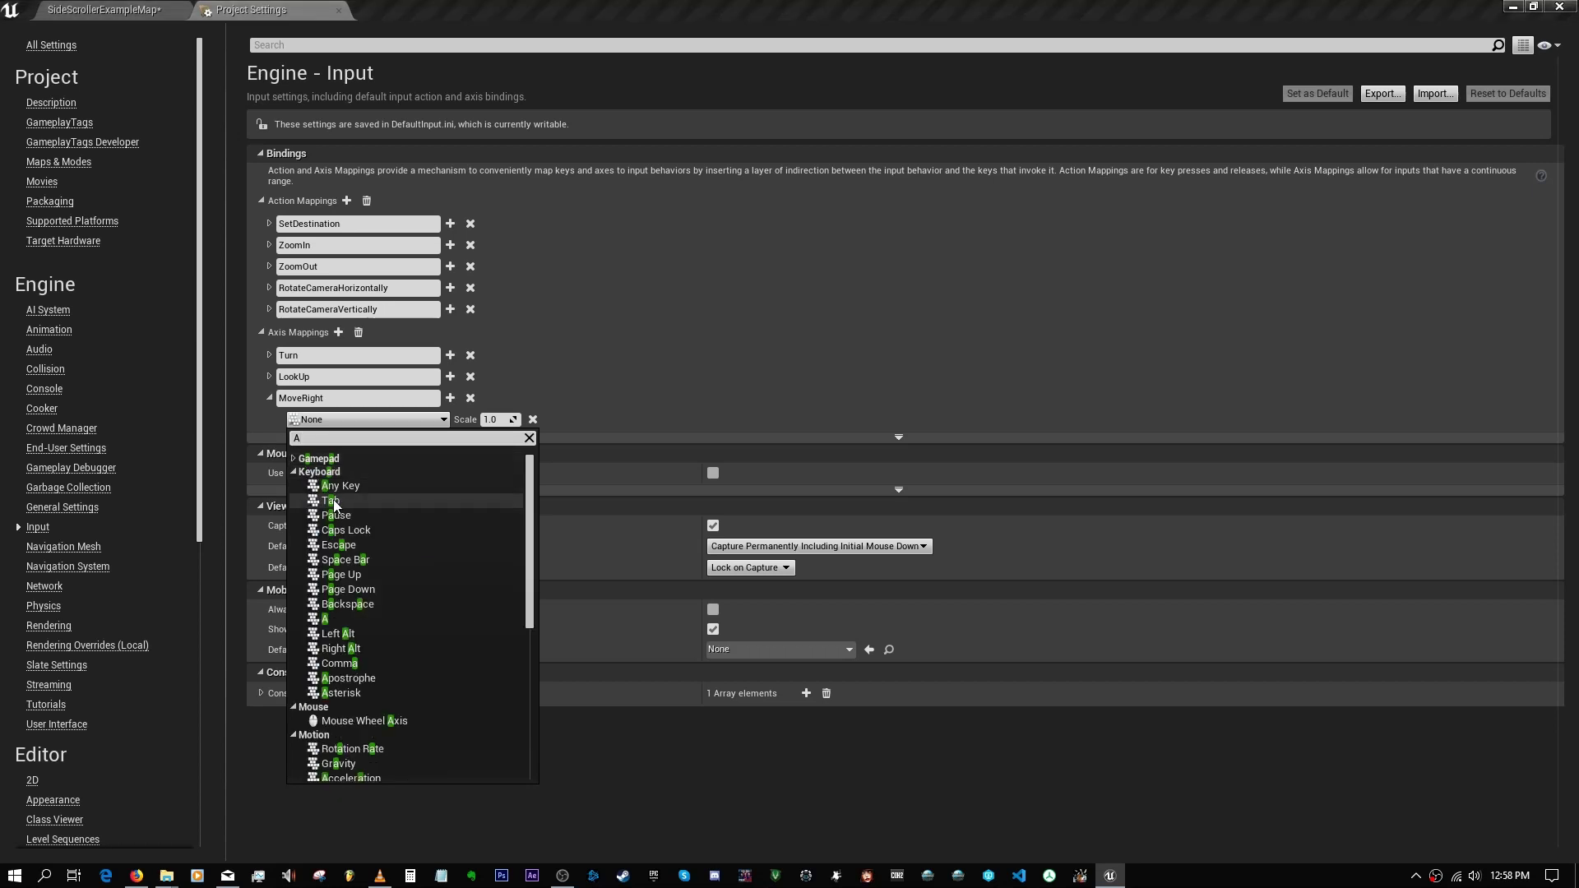
pyautogui.click(326, 618)
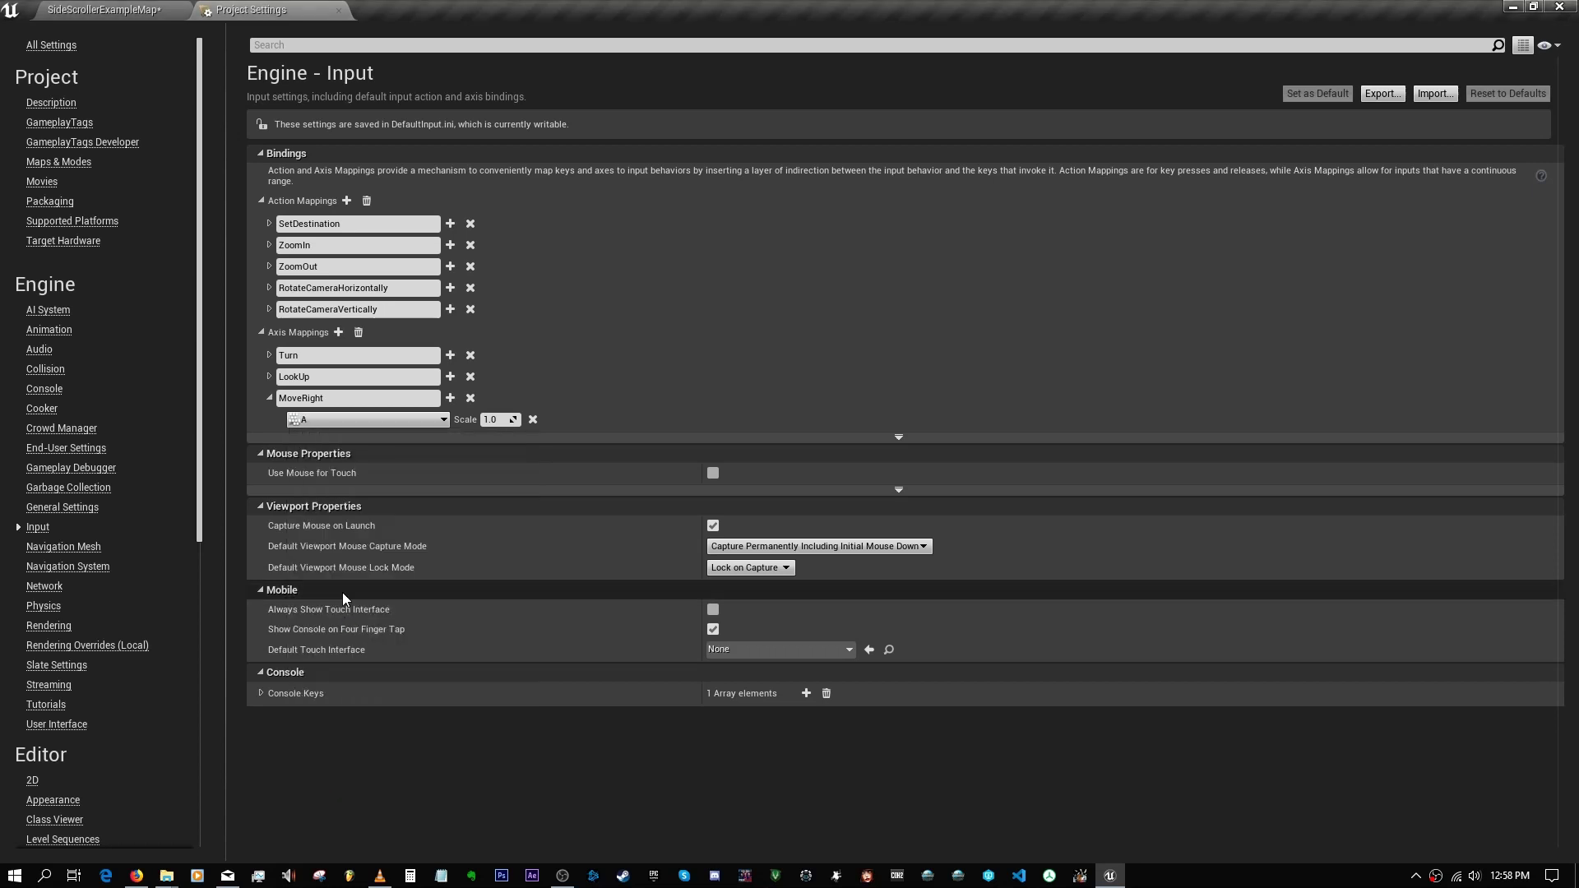
pyautogui.click(450, 398)
pyautogui.click(362, 441)
pyautogui.write('D')
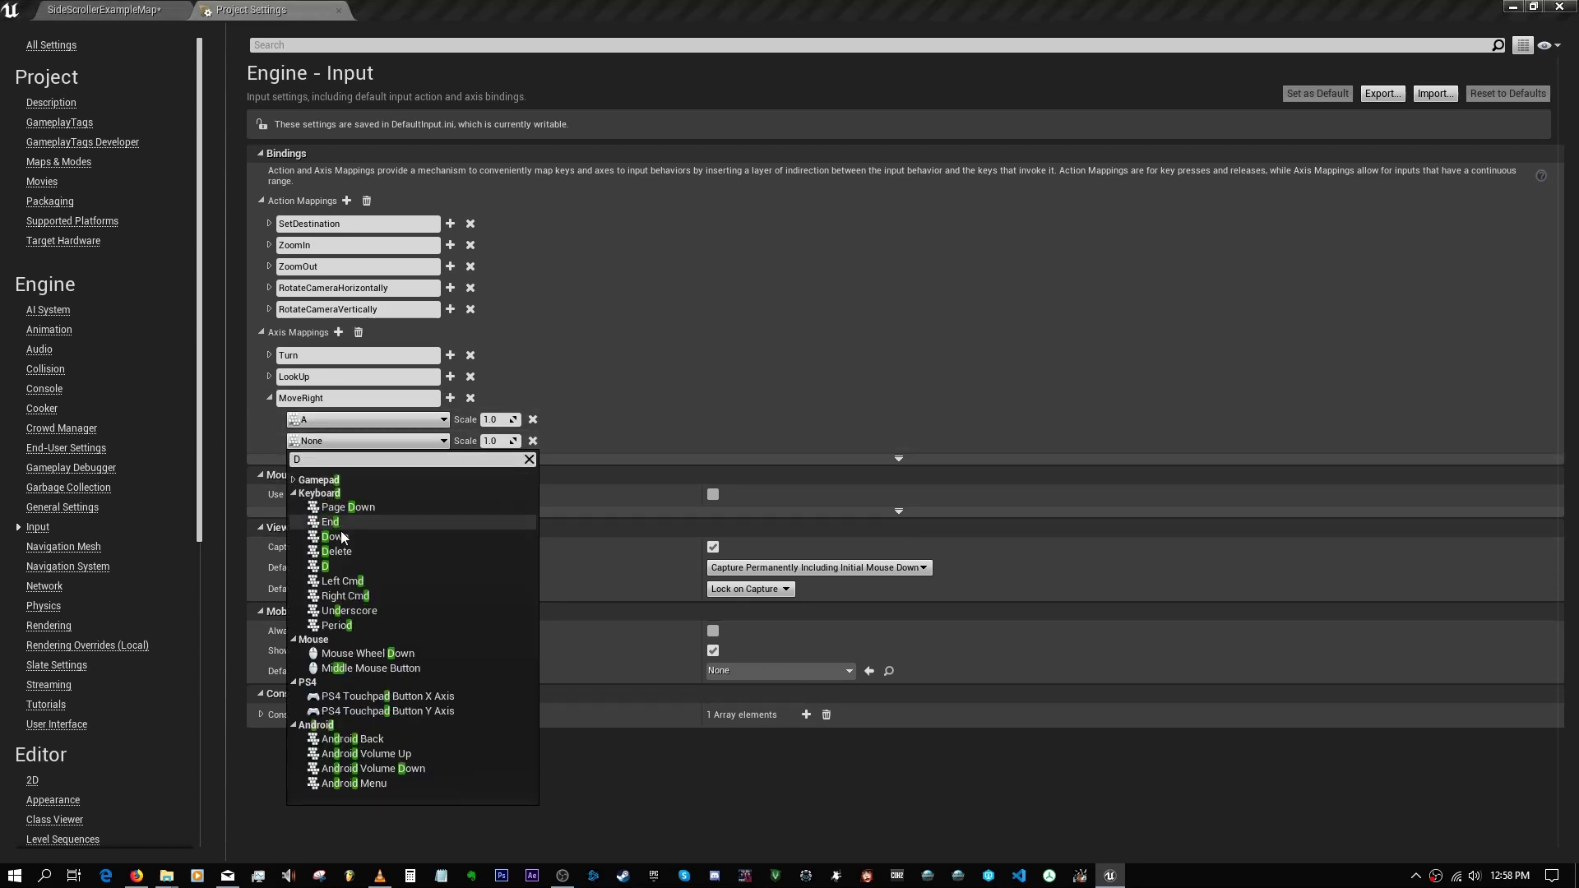
pyautogui.click(329, 566)
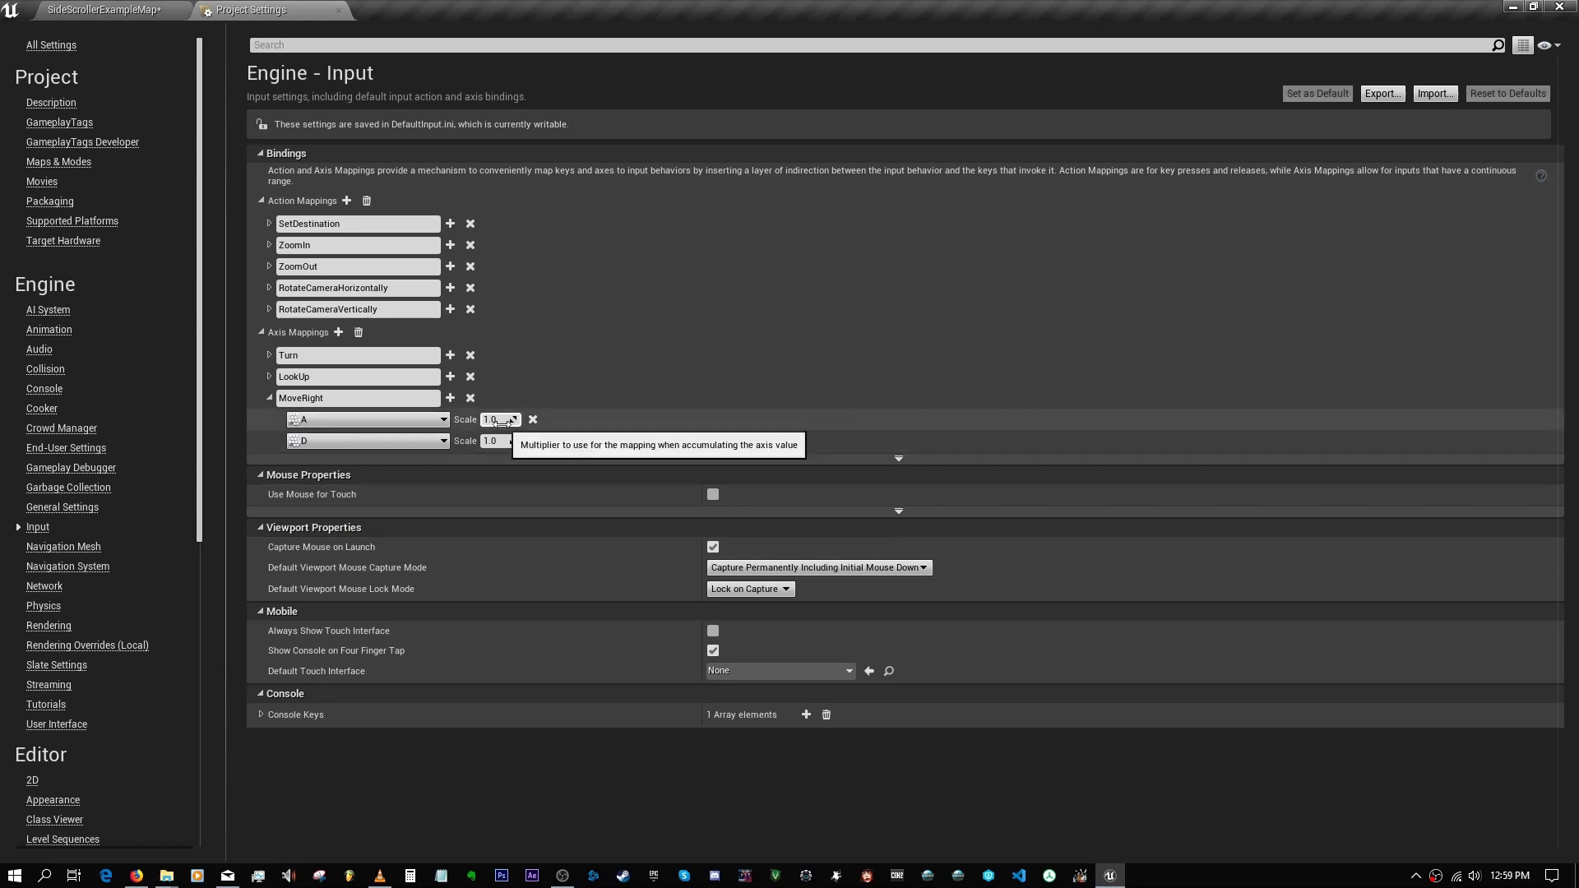
pyautogui.click(501, 420)
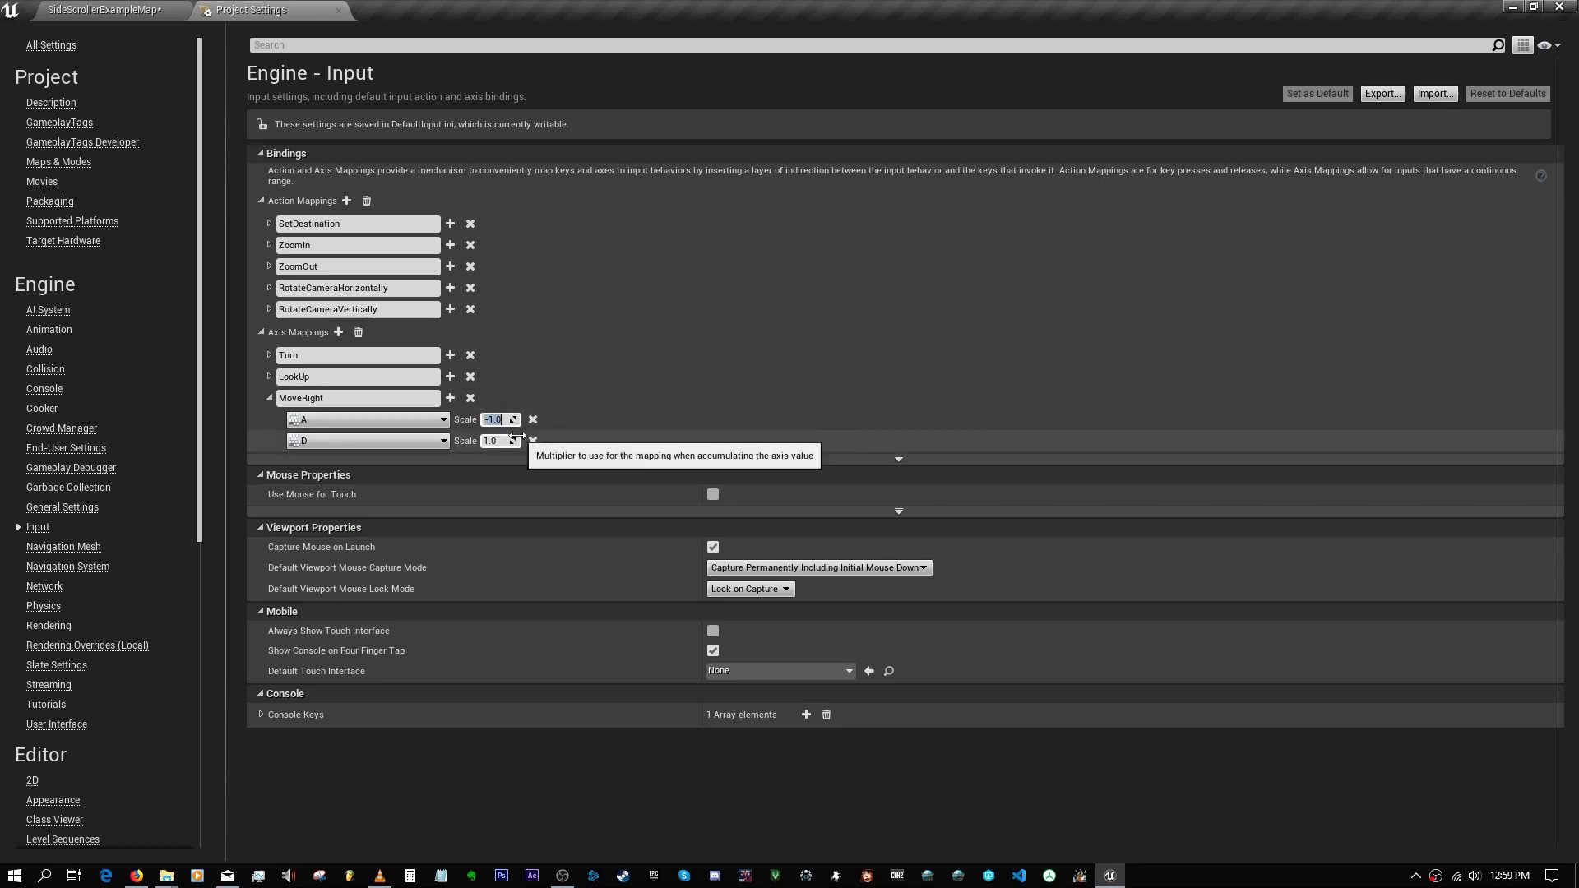
# Step: Leave the project settings, play-test SideScrollerExampleMap with the MoveRight mapping, stop the session and save the level
pyautogui.click(337, 11)
pyautogui.click(874, 60)
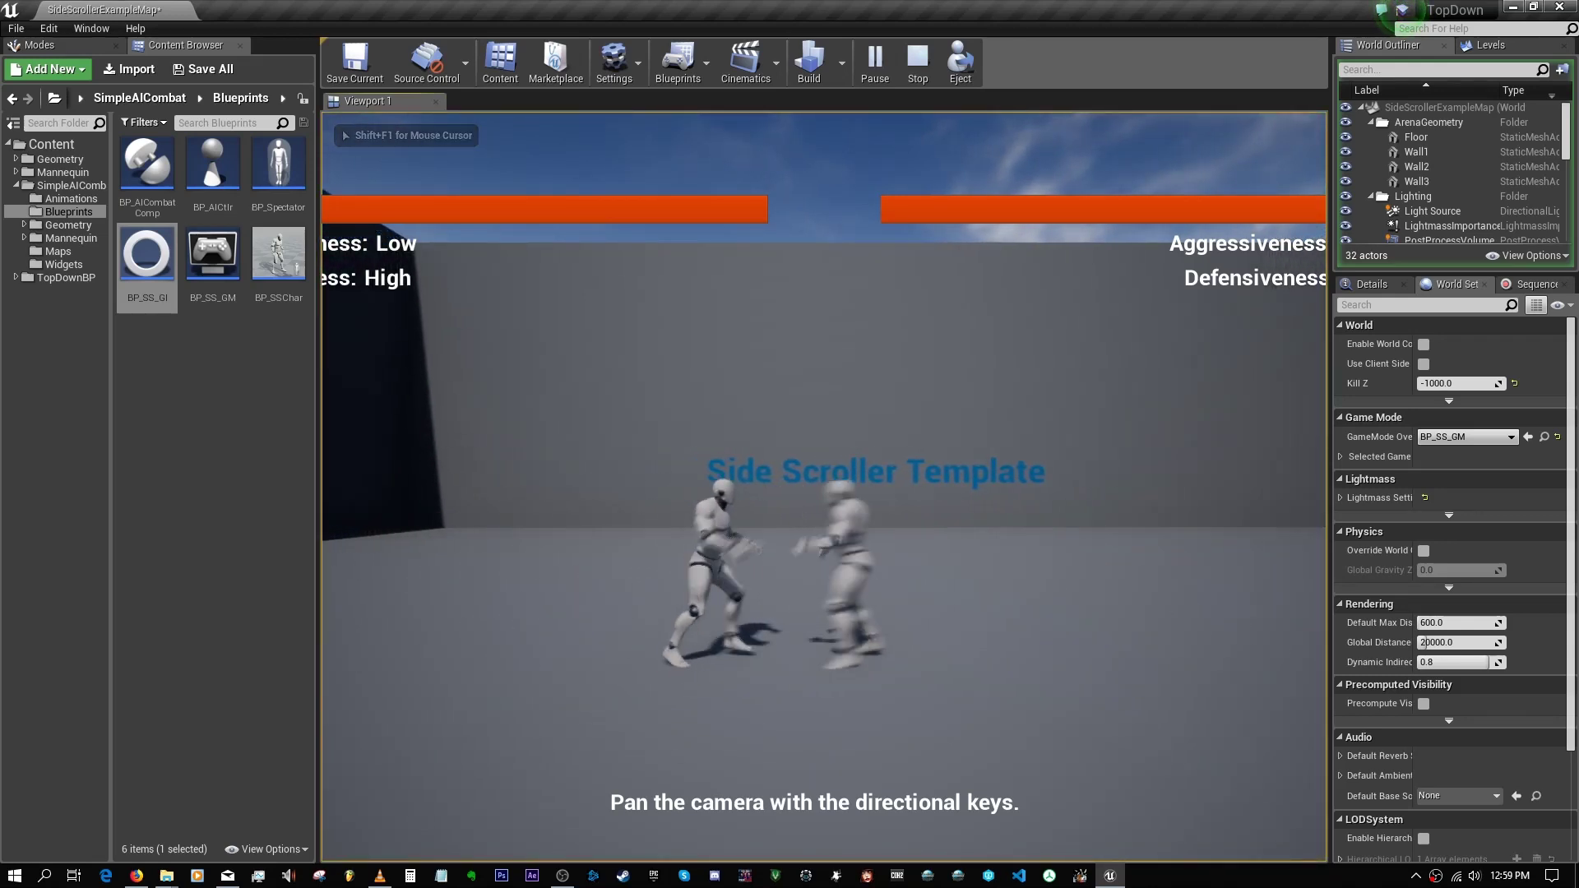
pyautogui.press('Escape')
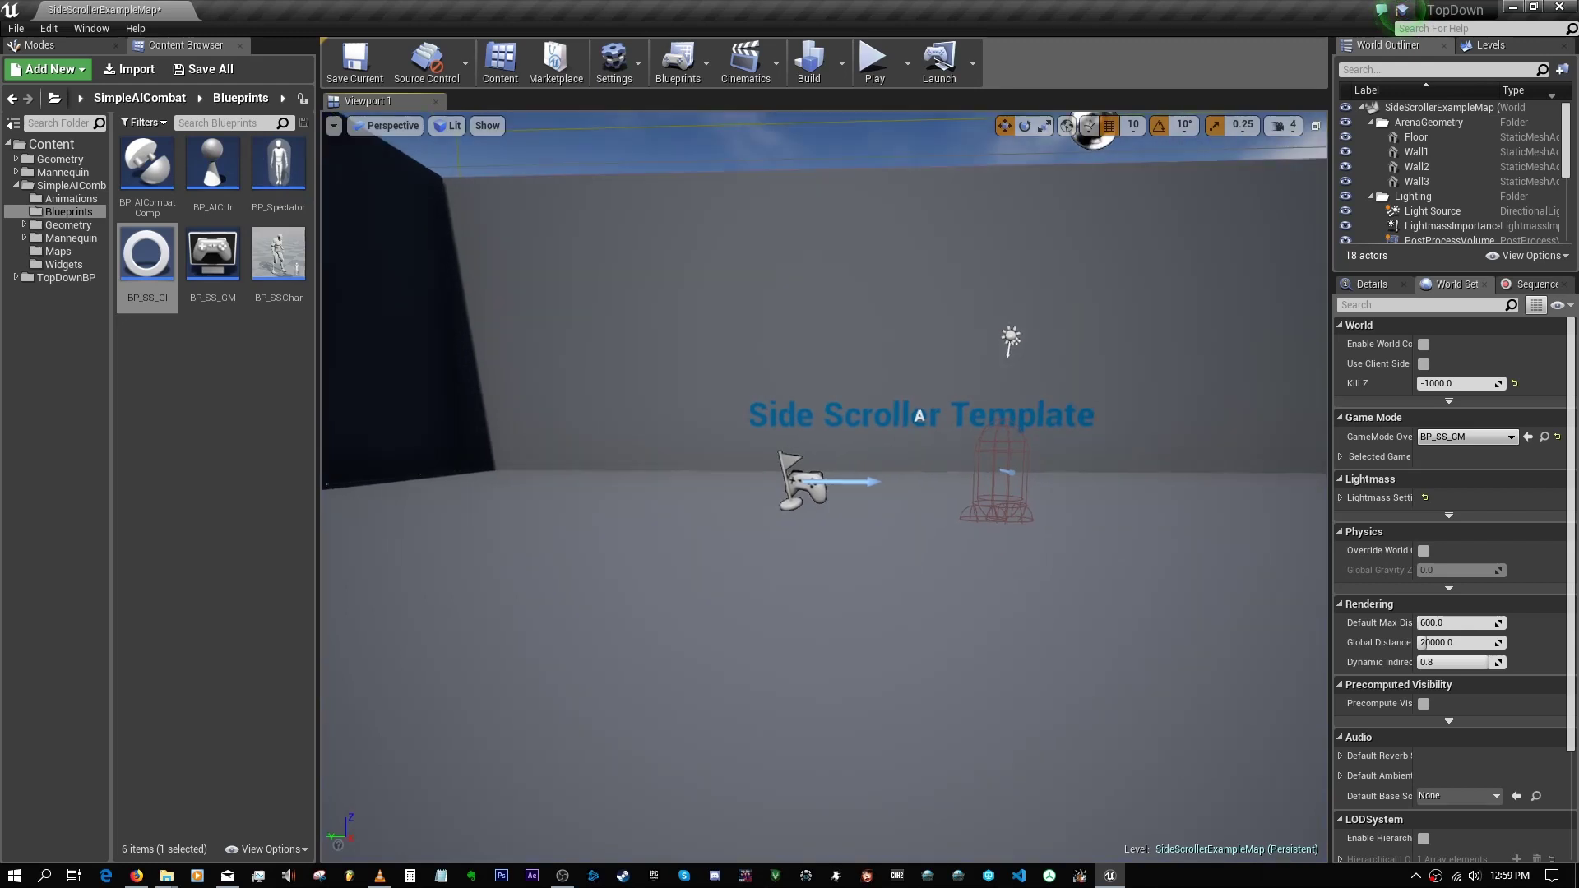
pyautogui.hotkey('ctrl', 's')
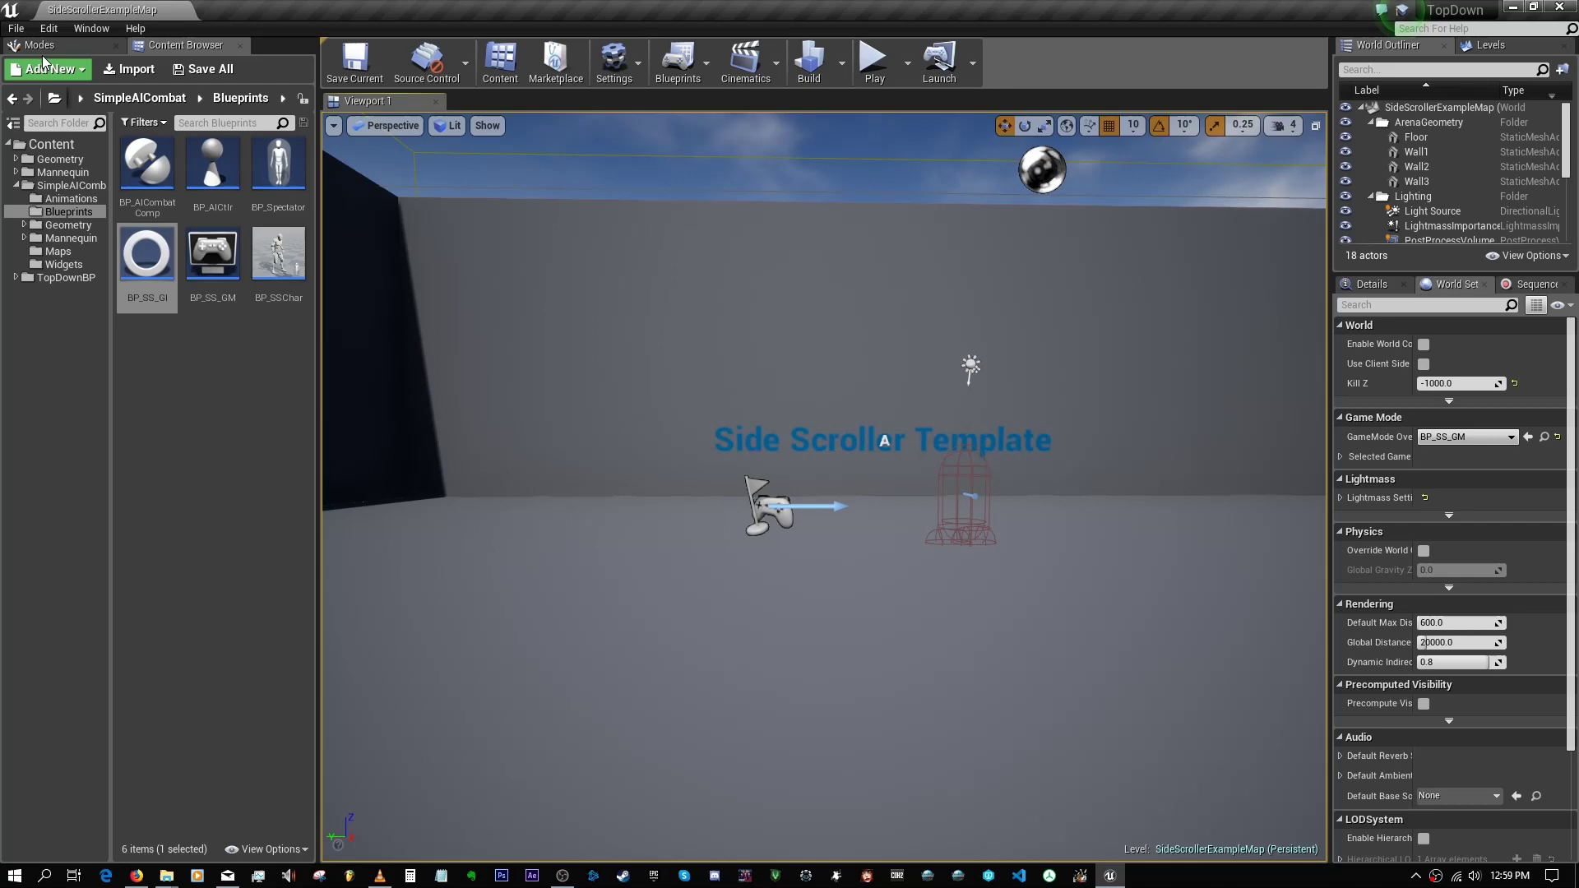
# Step: Create a new level from the Default template
pyautogui.click(17, 28)
pyautogui.click(60, 58)
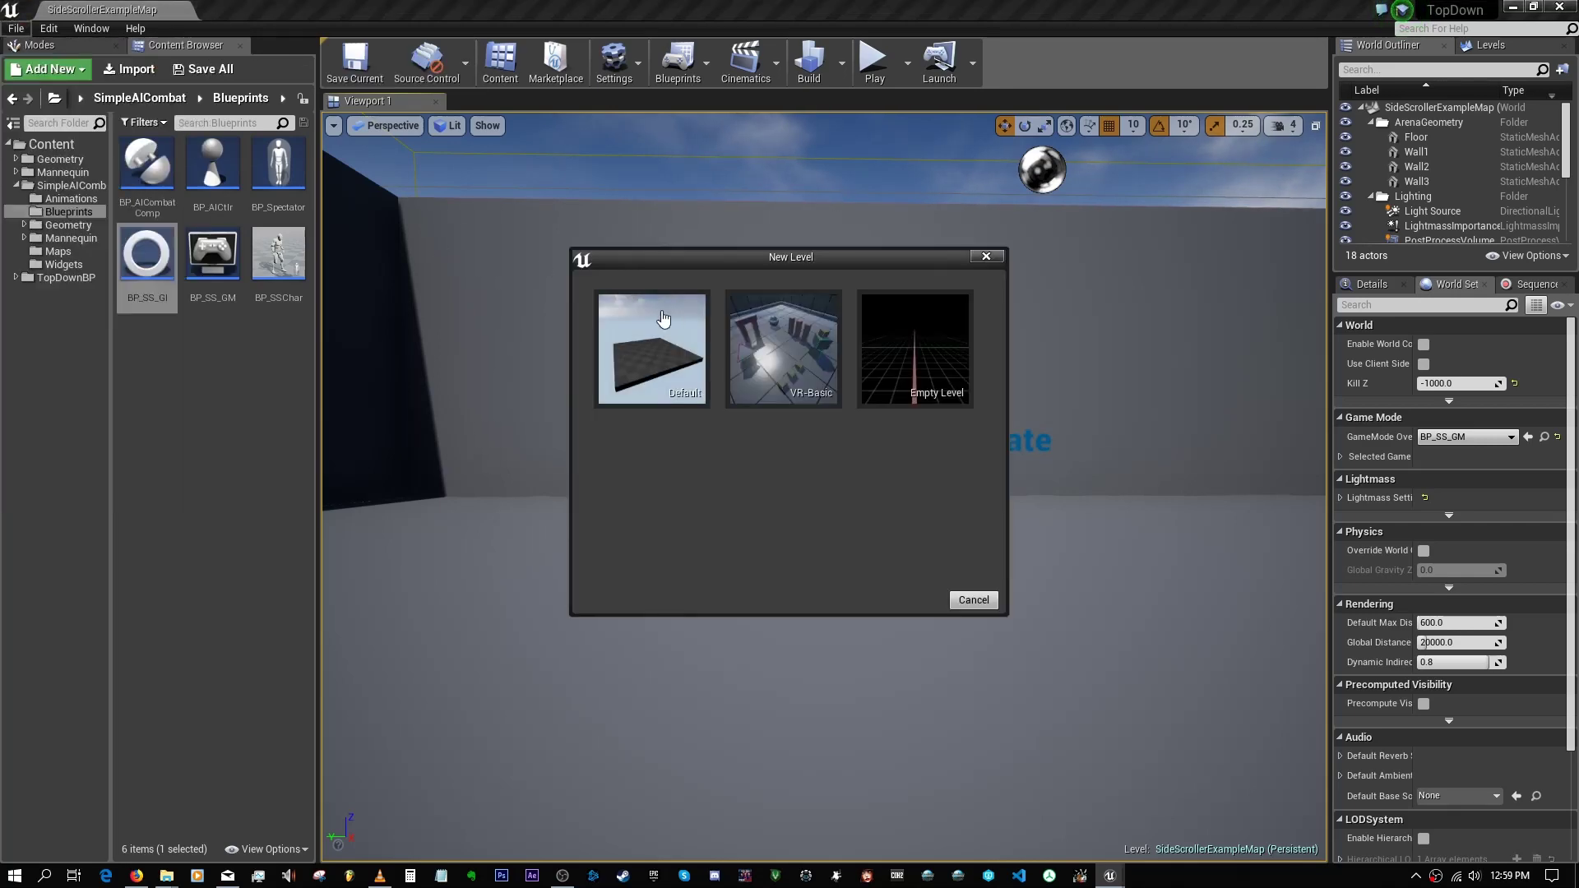
pyautogui.click(633, 320)
pyautogui.scroll(-5, 868, 339)
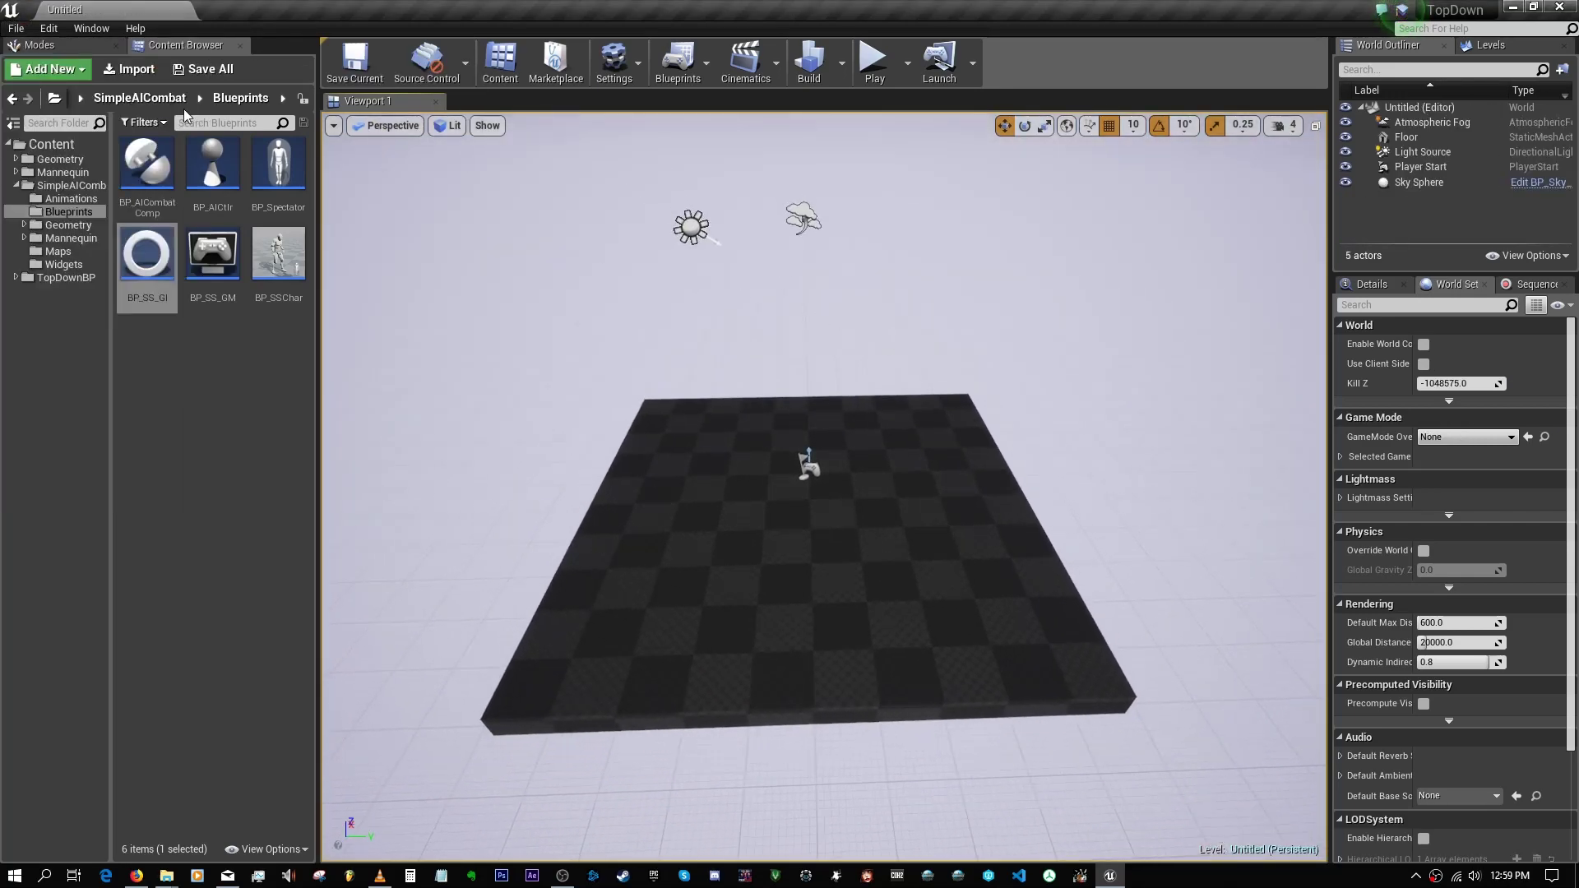
# Step: Find the Nav Mesh Bounds Volume among the placeable actors and place one at the middle of the floor
pyautogui.click(39, 44)
pyautogui.click(185, 110)
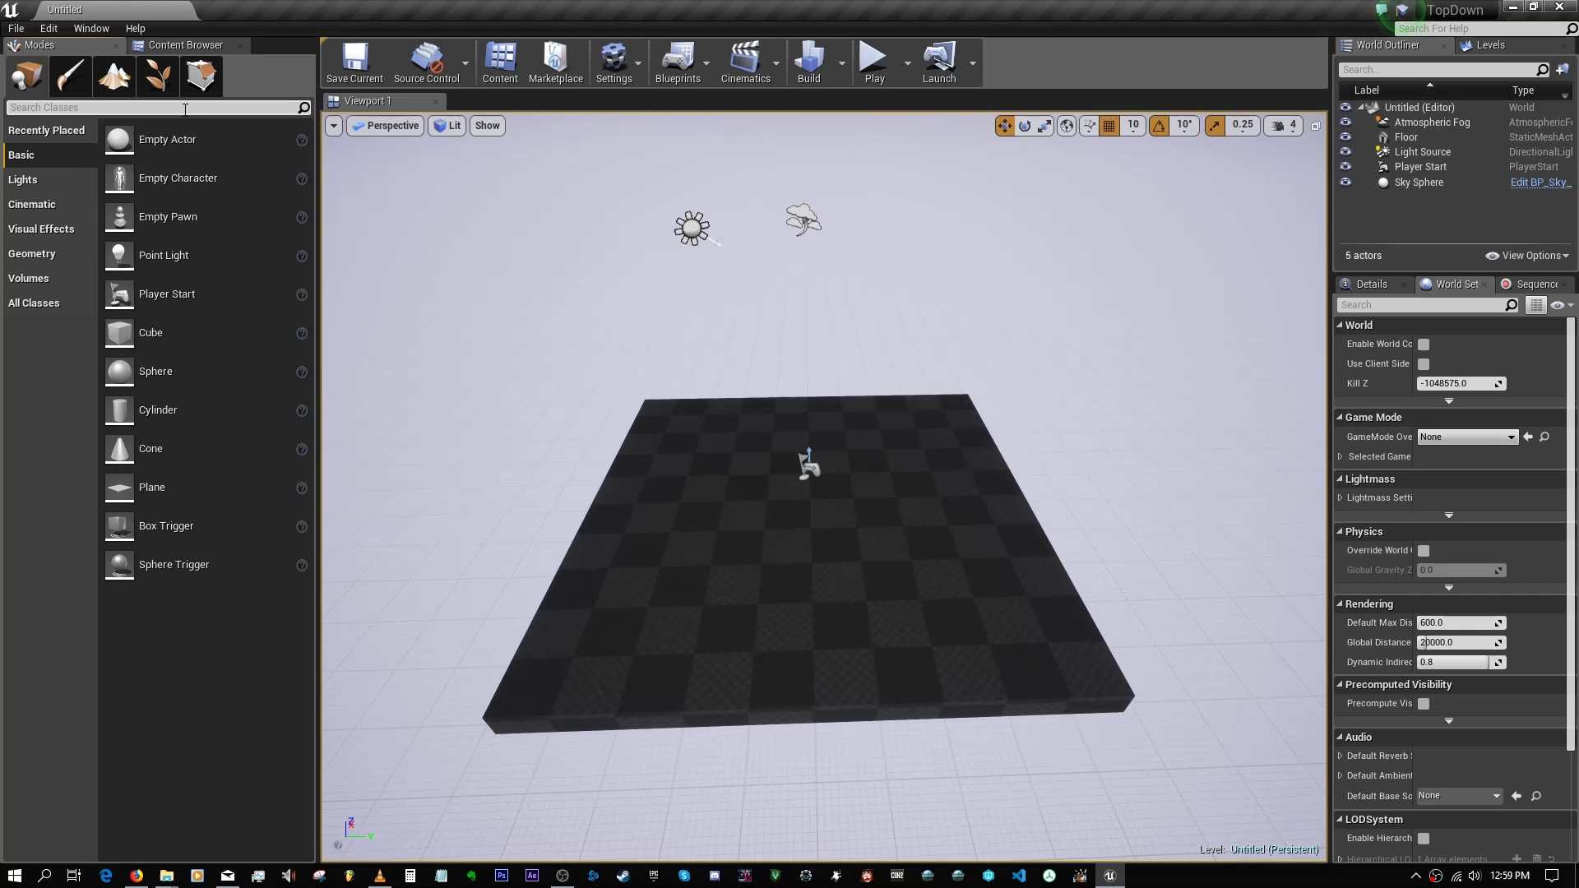
pyautogui.write('nav me')
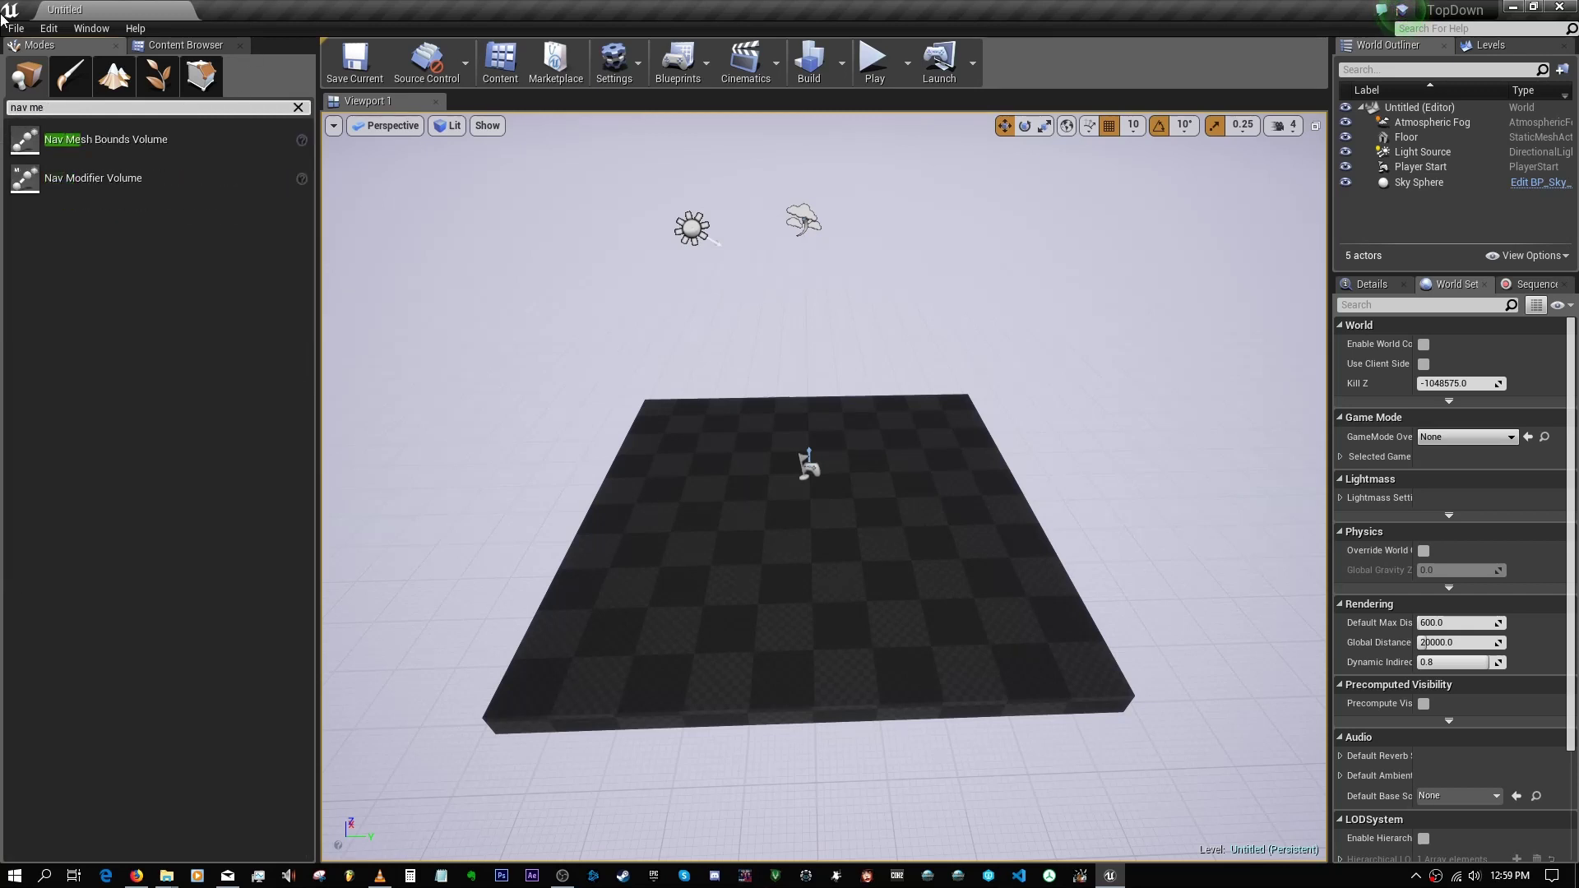
pyautogui.moveTo(105, 139); pyautogui.dragTo(802, 461)
# Step: Scale the nav mesh bounds volume in the Top view to cover the whole floor and centre it over the floor
pyautogui.click(391, 126)
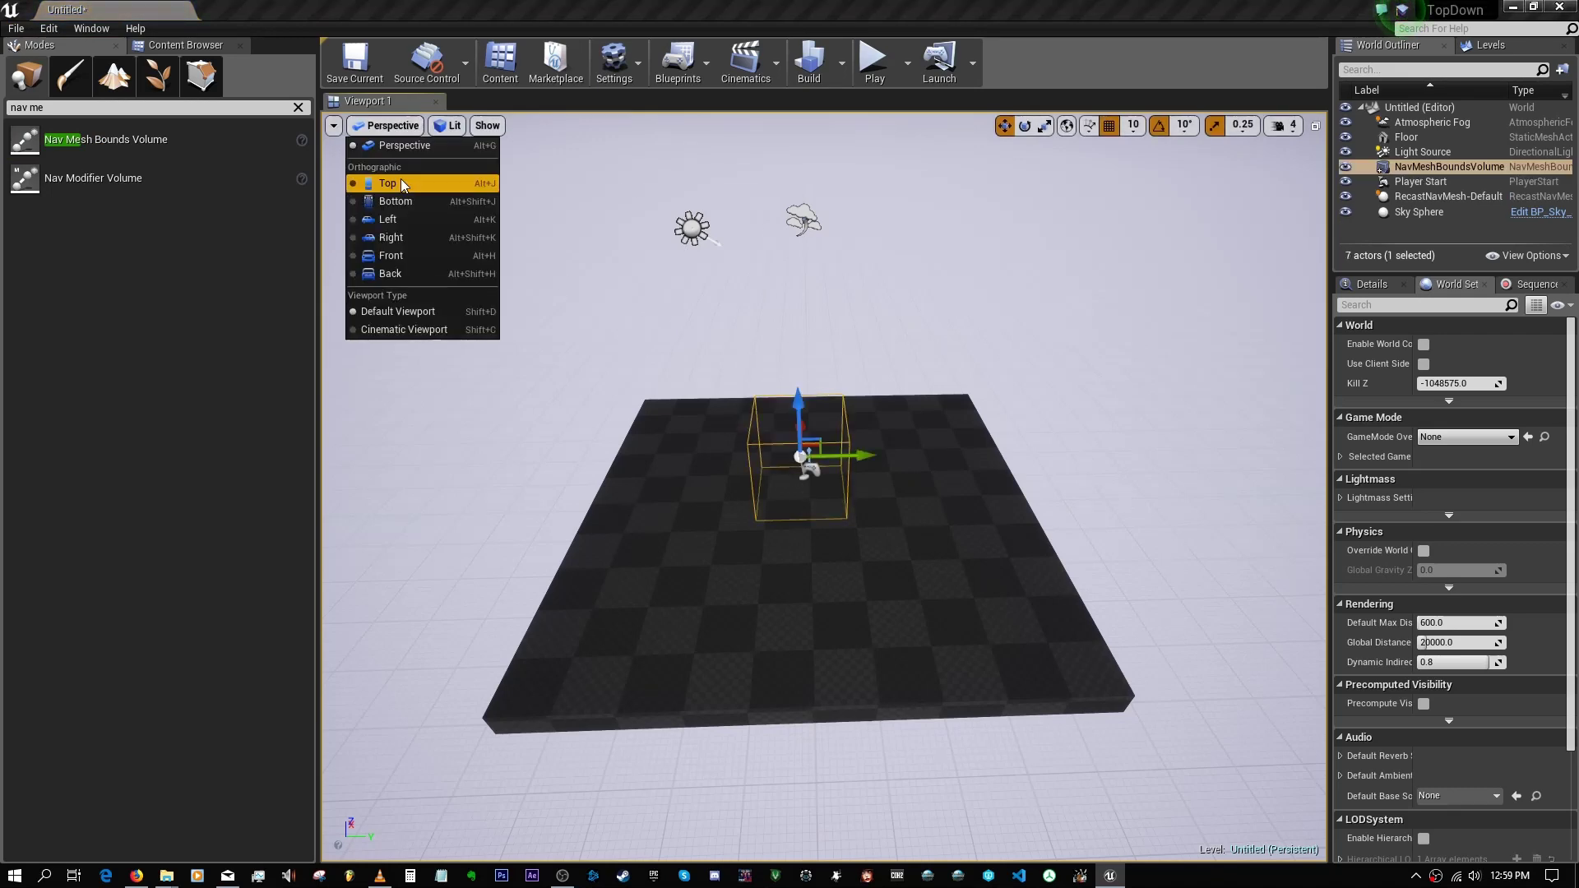
pyautogui.click(400, 184)
pyautogui.moveTo(823, 416); pyautogui.dragTo(895, 128, button='right')
pyautogui.scroll(-2, 716, 294)
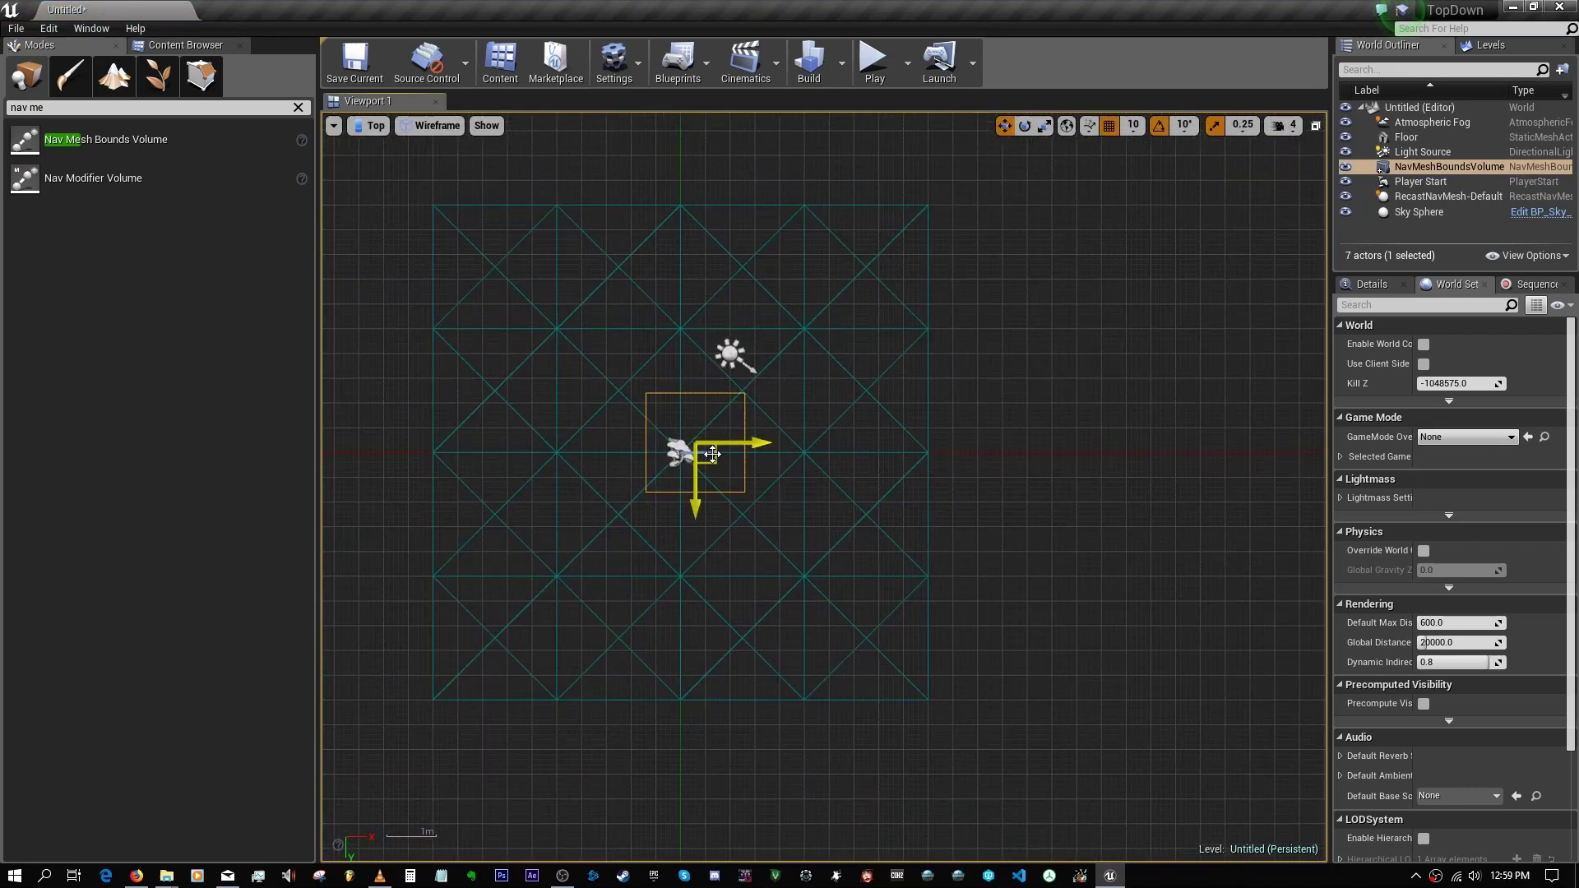
pyautogui.press('r')
pyautogui.moveTo(695, 504); pyautogui.dragTo(734, 315)
pyautogui.moveTo(747, 444); pyautogui.dragTo(967, 443)
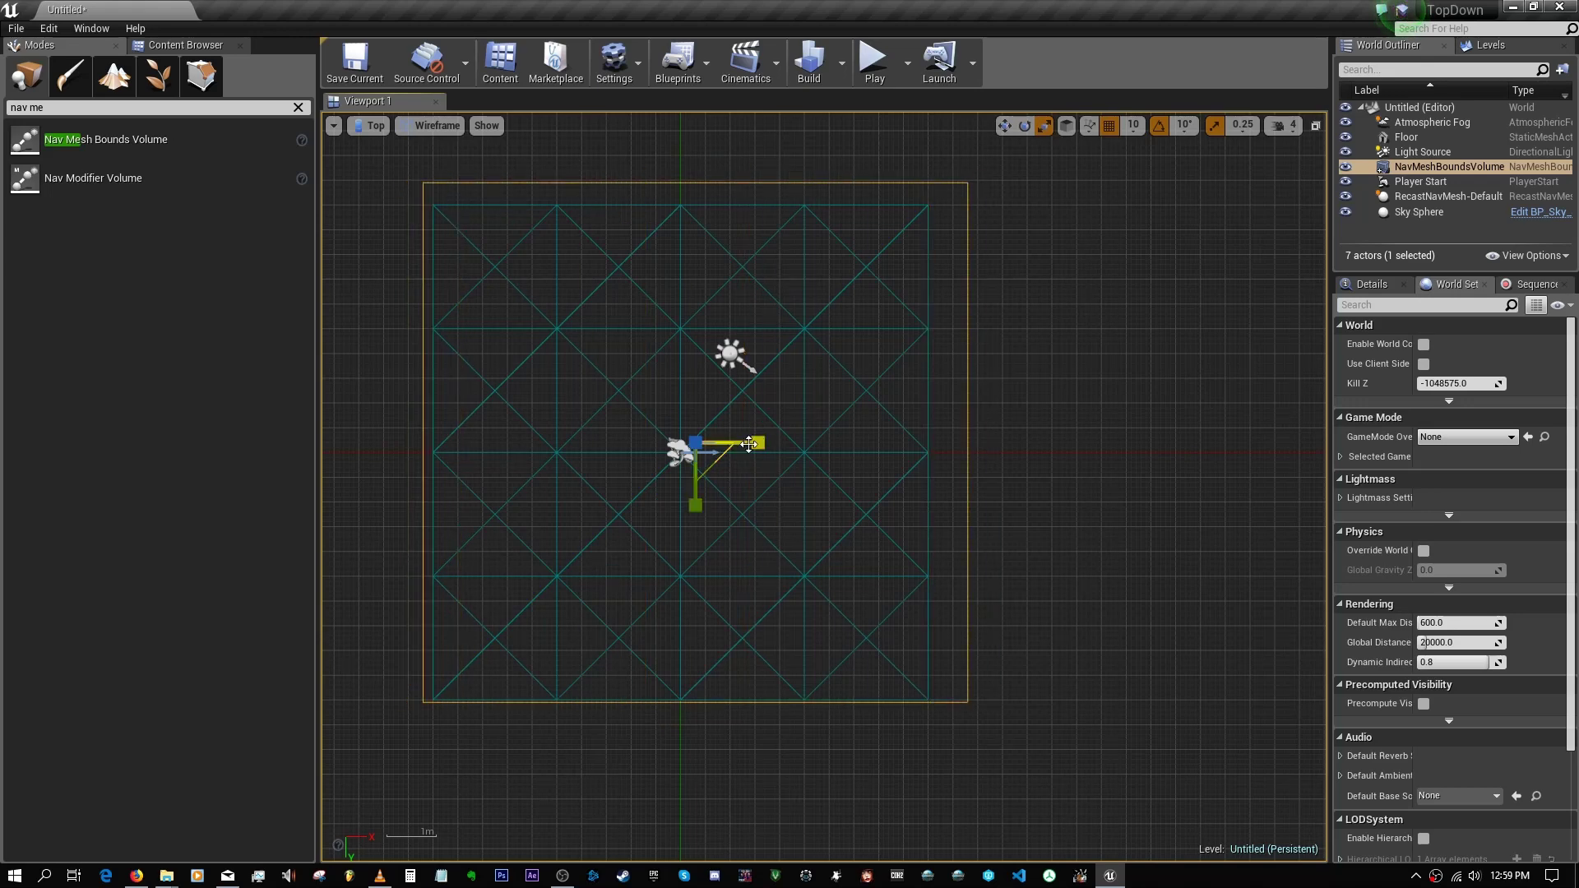
pyautogui.press('w')
pyautogui.moveTo(735, 444); pyautogui.dragTo(708, 449)
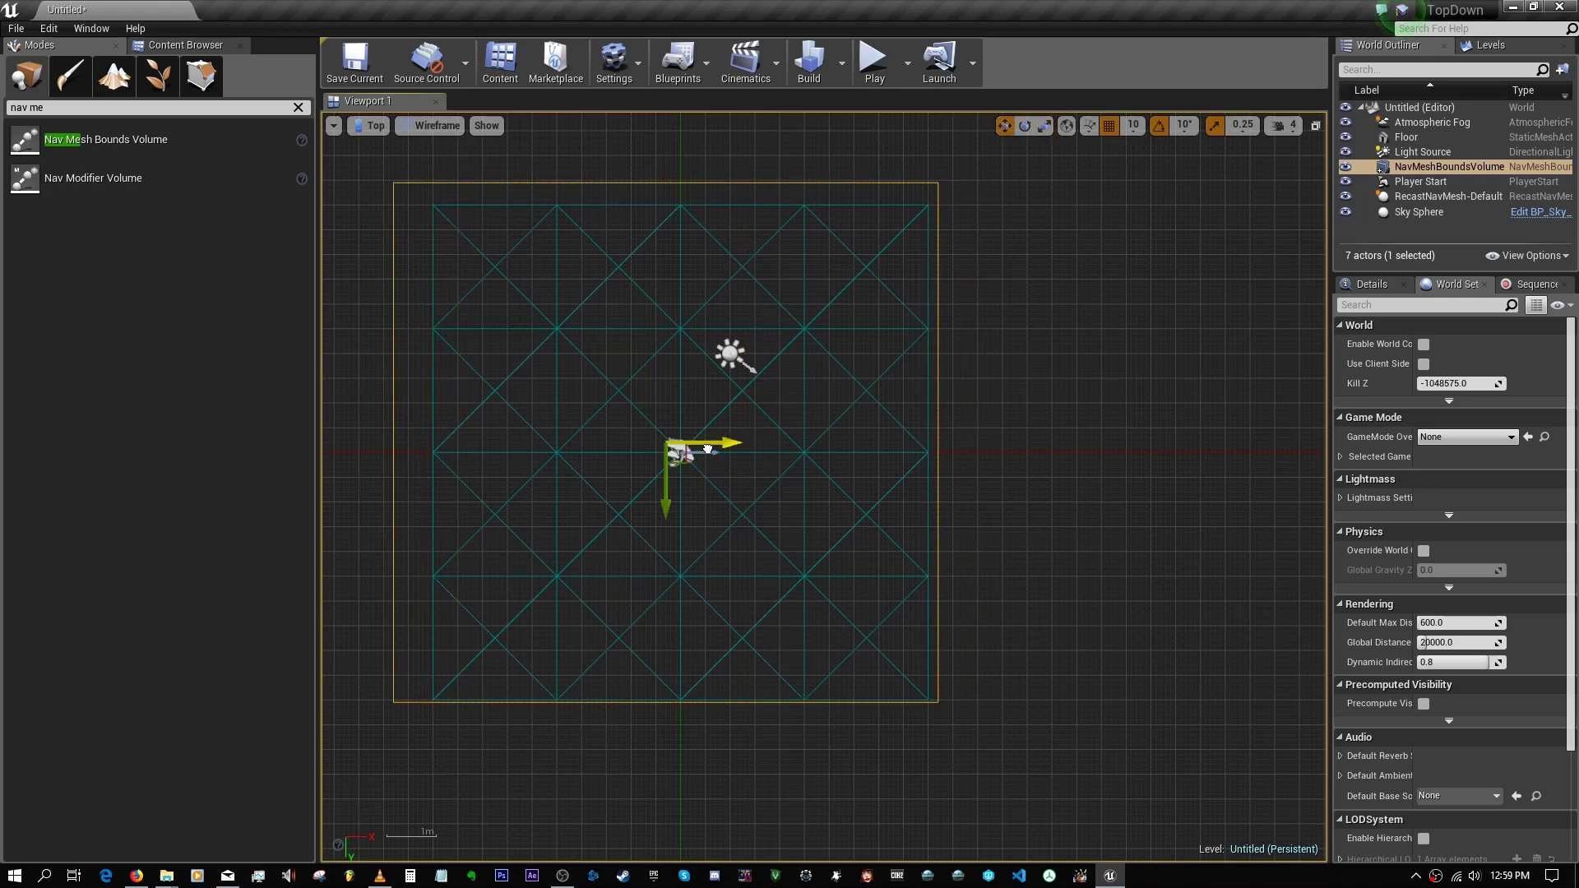
# Step: Adjust the volume's height in the Left view so it encloses the floor, and check the navigation mesh in the Perspective view
pyautogui.click(372, 125)
pyautogui.click(387, 220)
pyautogui.moveTo(810, 423); pyautogui.dragTo(827, 477)
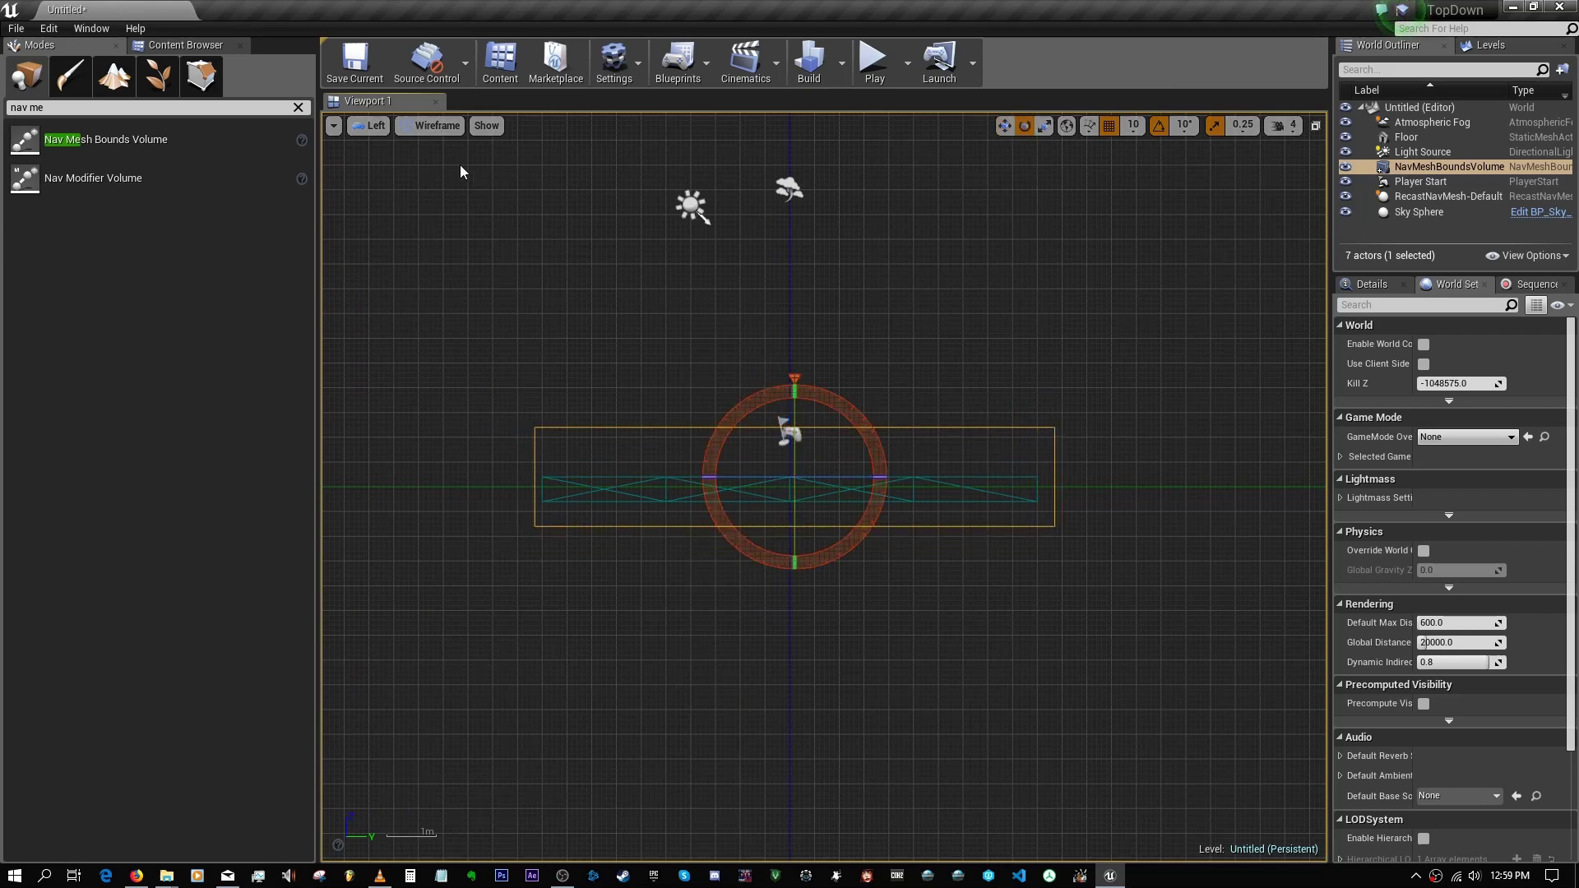
pyautogui.click(371, 127)
pyautogui.click(403, 150)
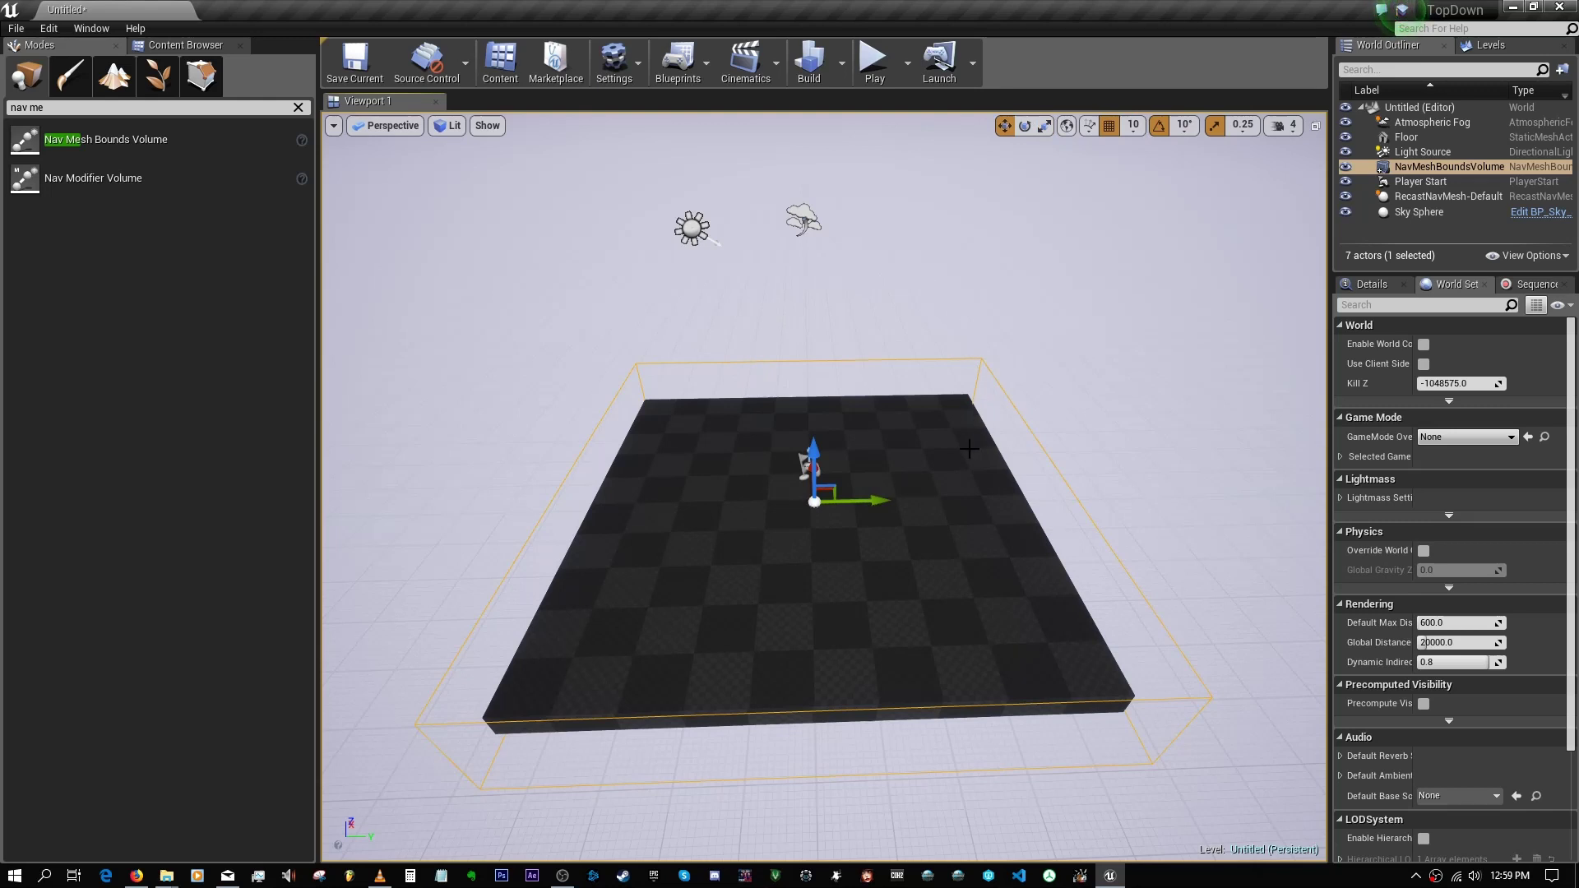
pyautogui.press('p')
pyautogui.press('p')
# Step: Place two BP_SSChar characters on the floor, one on each side of the player start
pyautogui.click(185, 44)
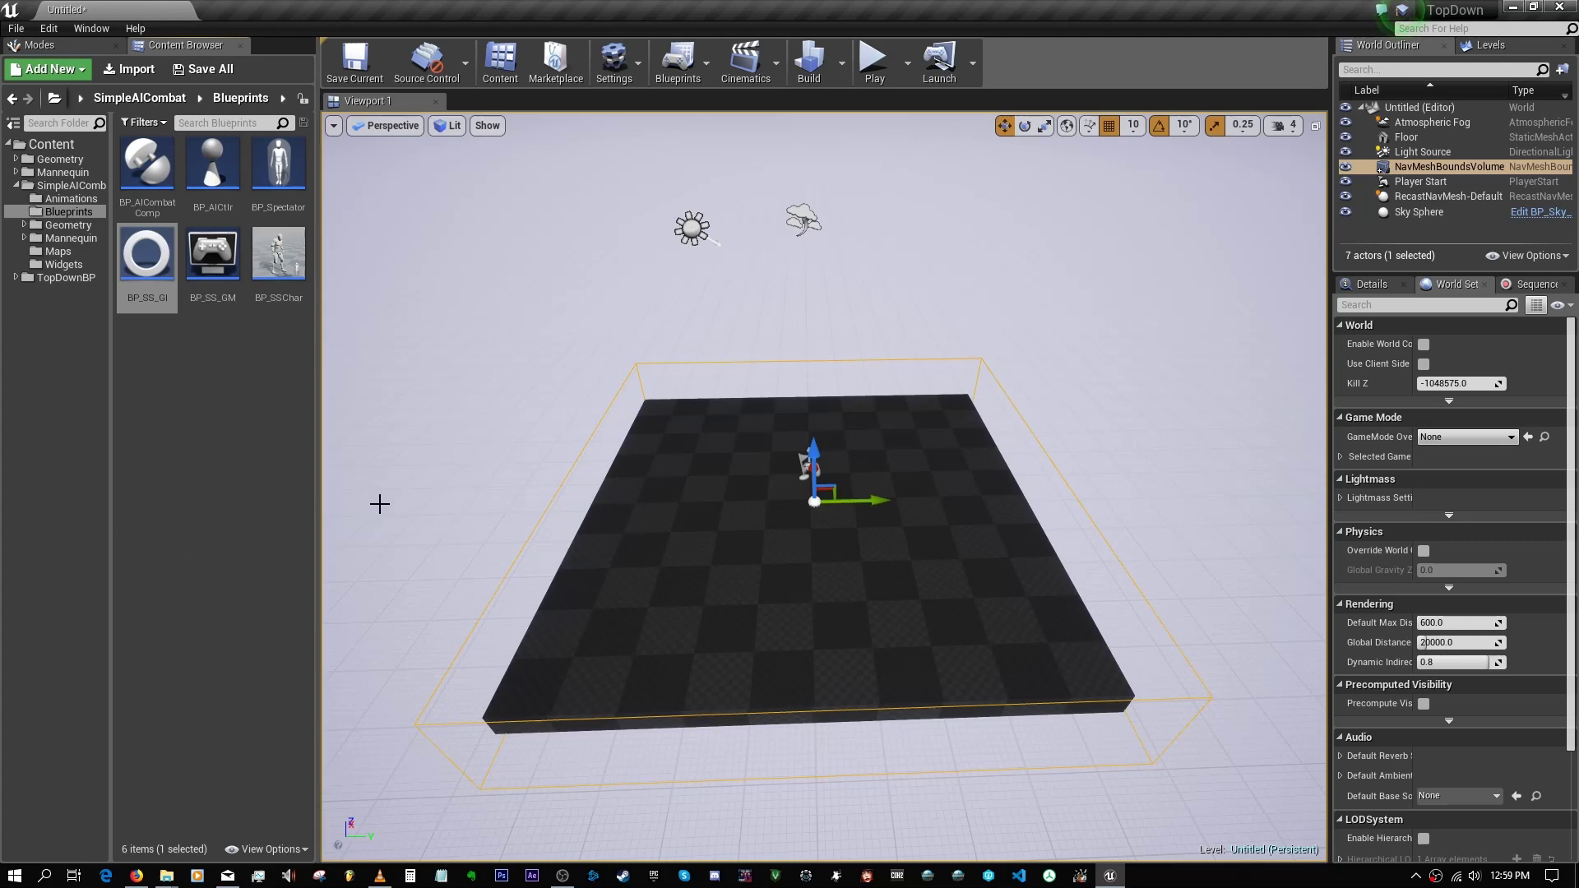
pyautogui.moveTo(679, 430); pyautogui.dragTo(592, 446, button='right')
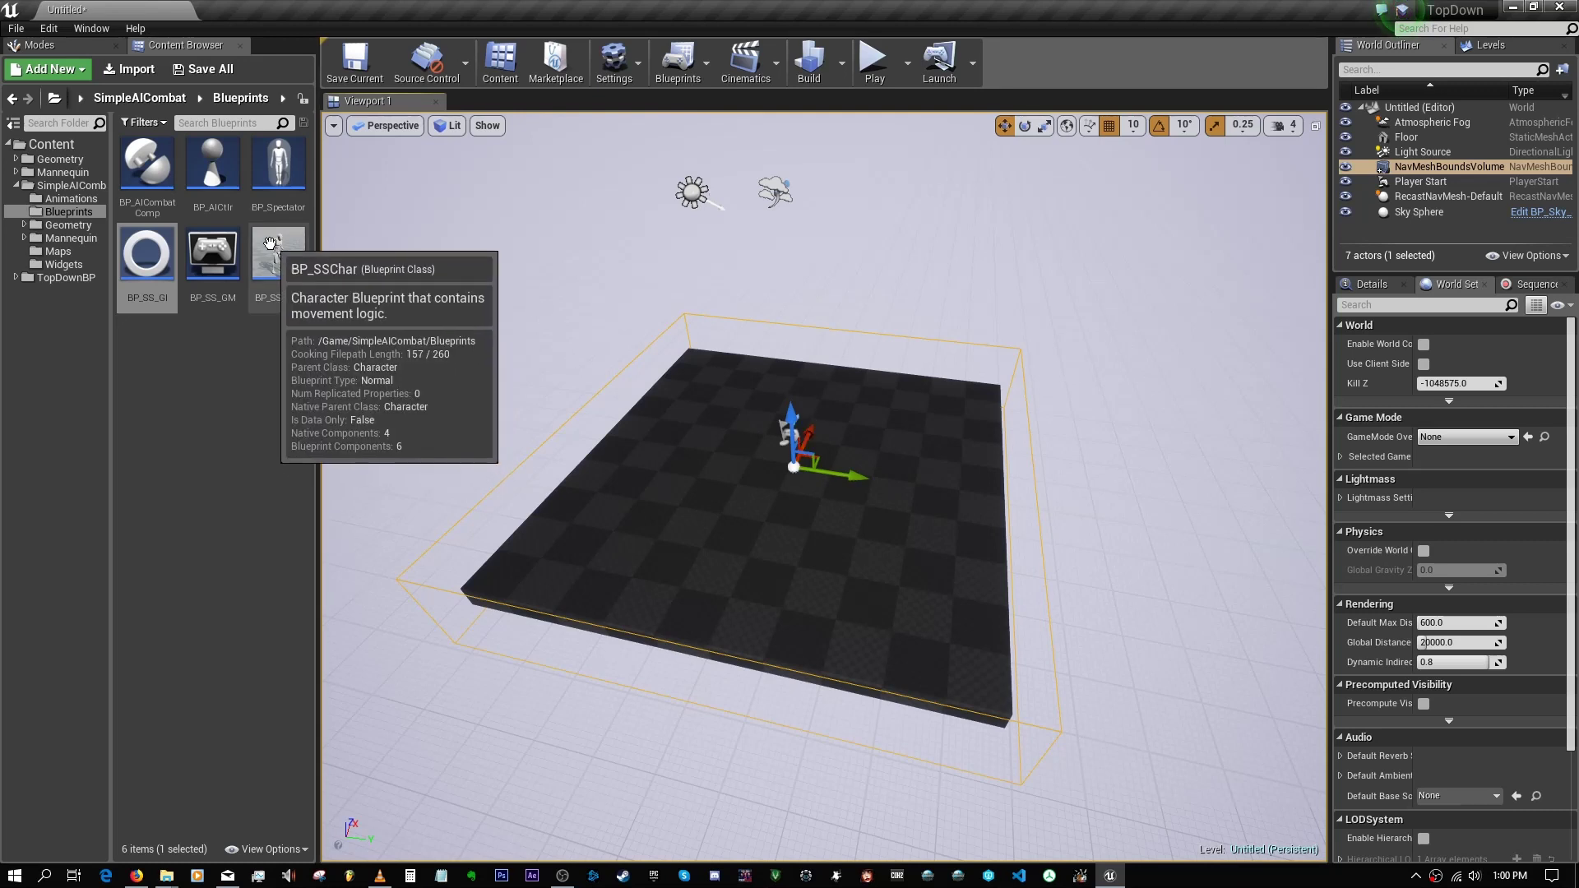
pyautogui.moveTo(258, 231); pyautogui.dragTo(618, 506)
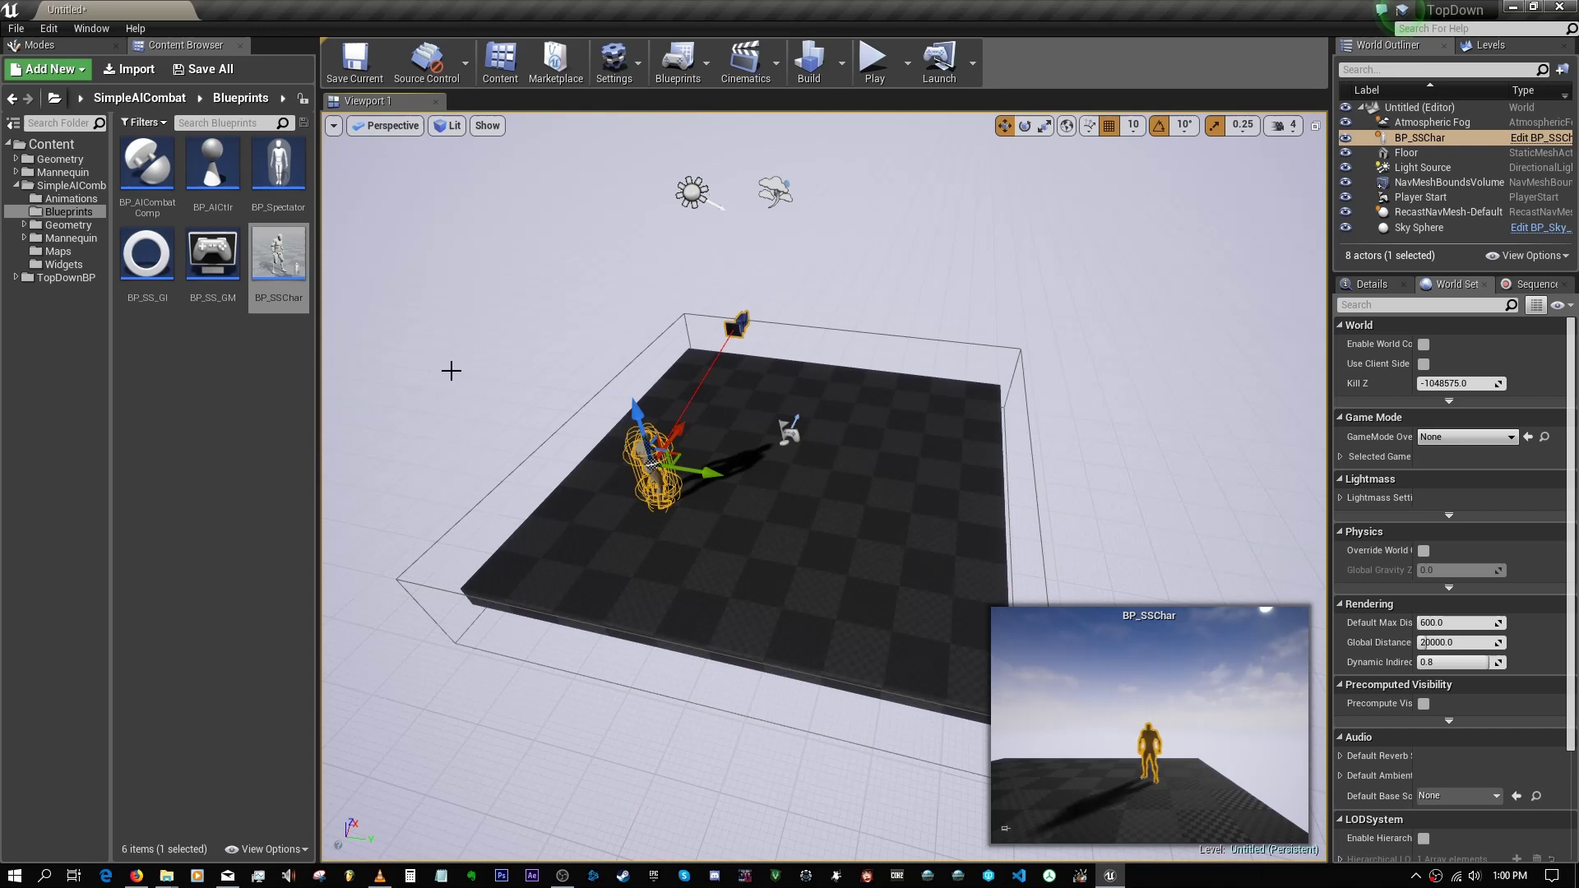
pyautogui.moveTo(279, 255); pyautogui.dragTo(862, 545)
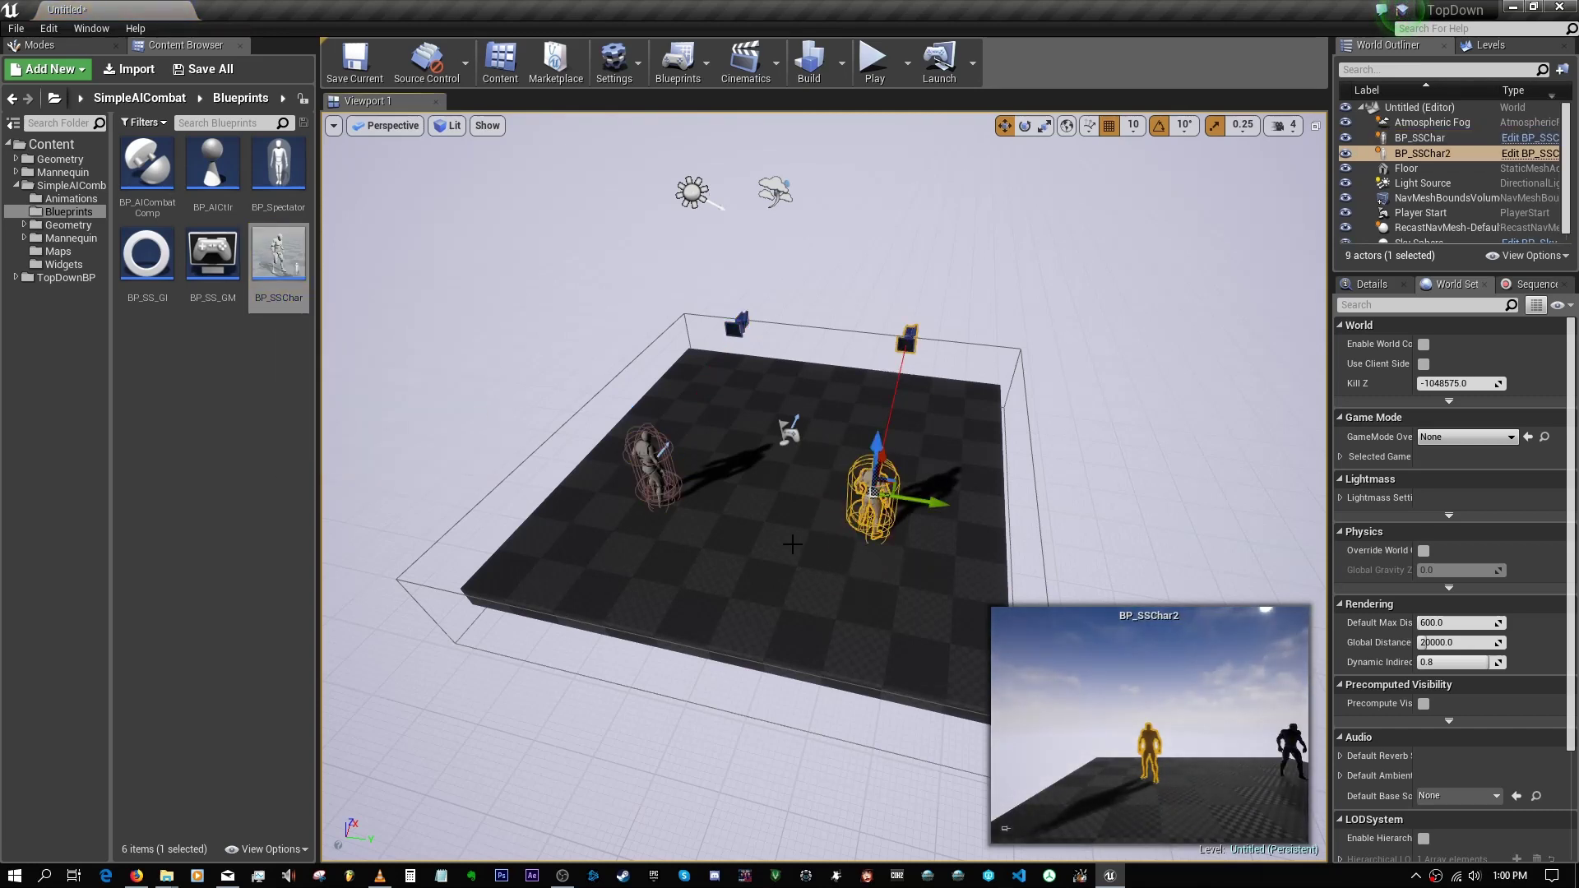
# Step: Add an actor tag EV to the first BP_SSChar character
pyautogui.click(647, 459)
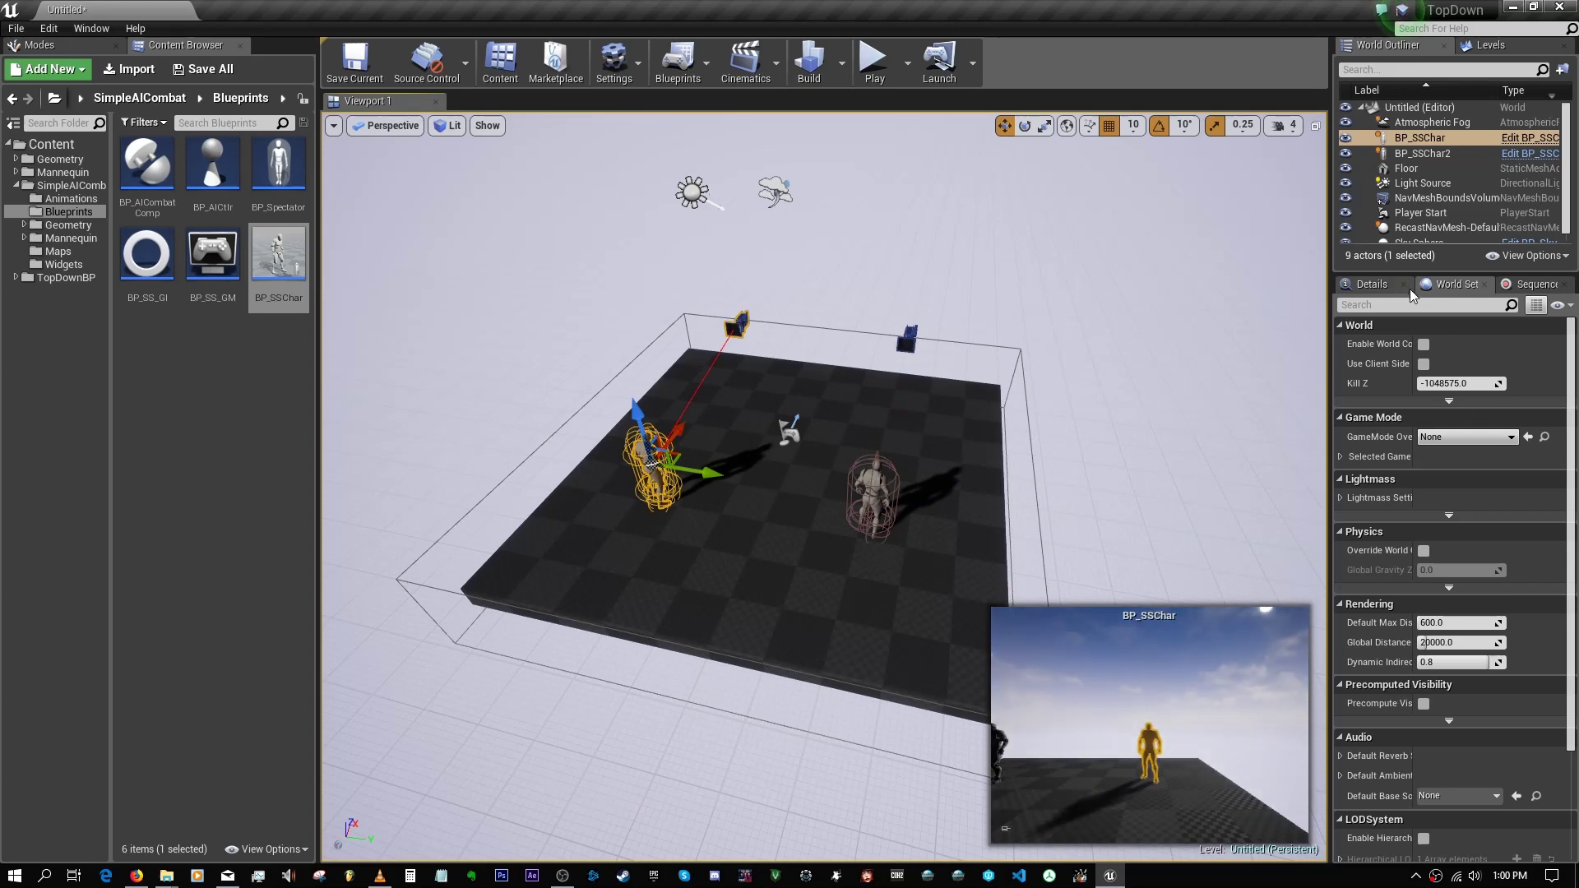
pyautogui.click(1382, 285)
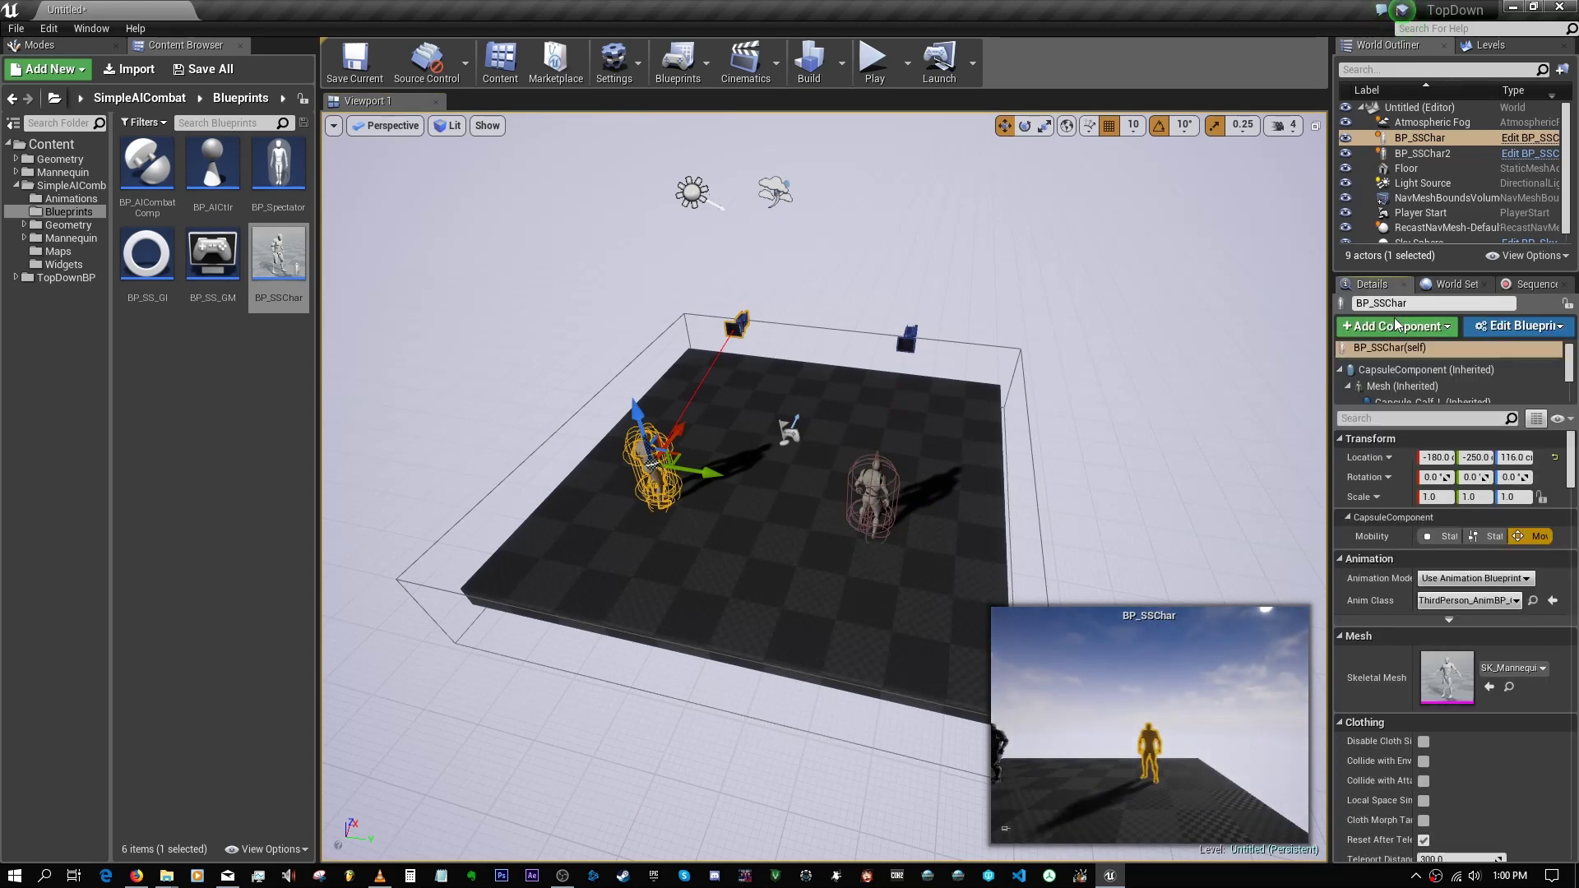
pyautogui.click(1402, 420)
pyautogui.write('tag')
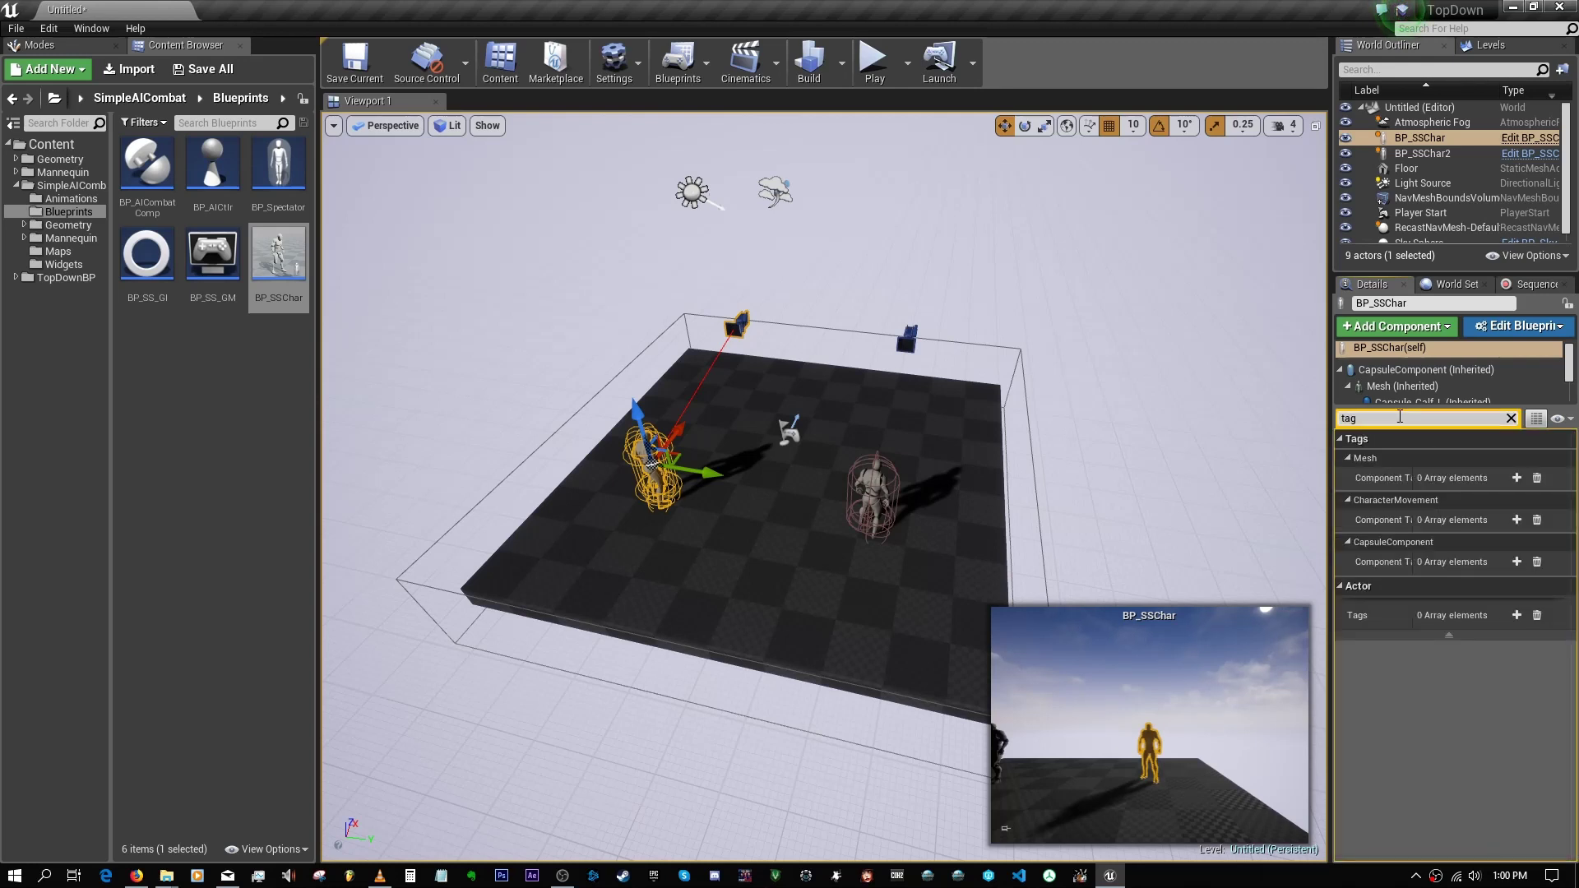
pyautogui.click(1516, 615)
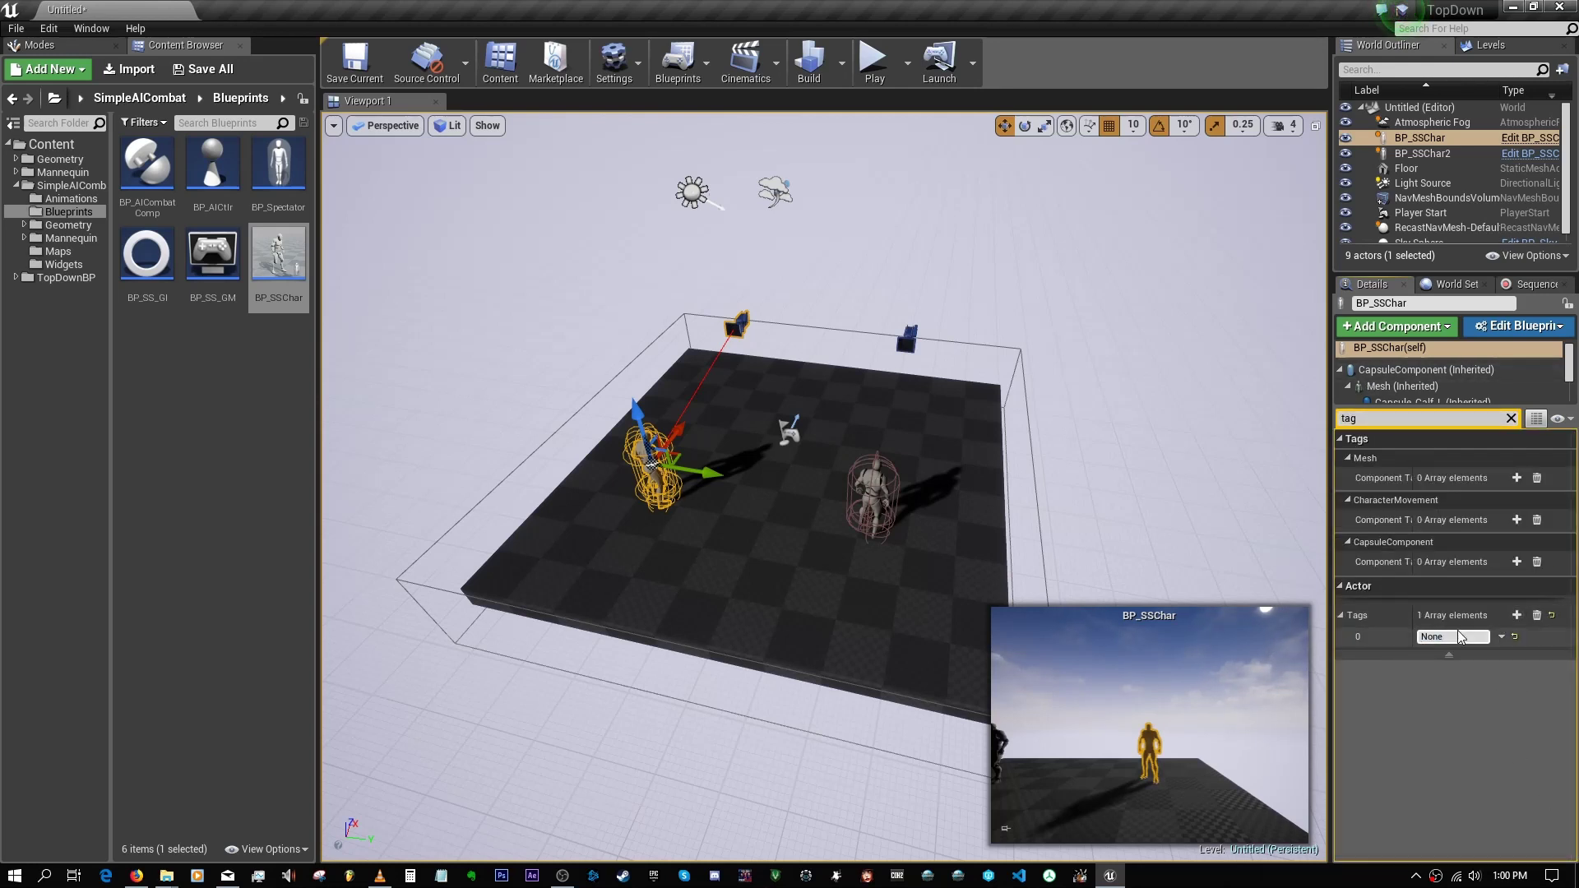
pyautogui.write('EV')
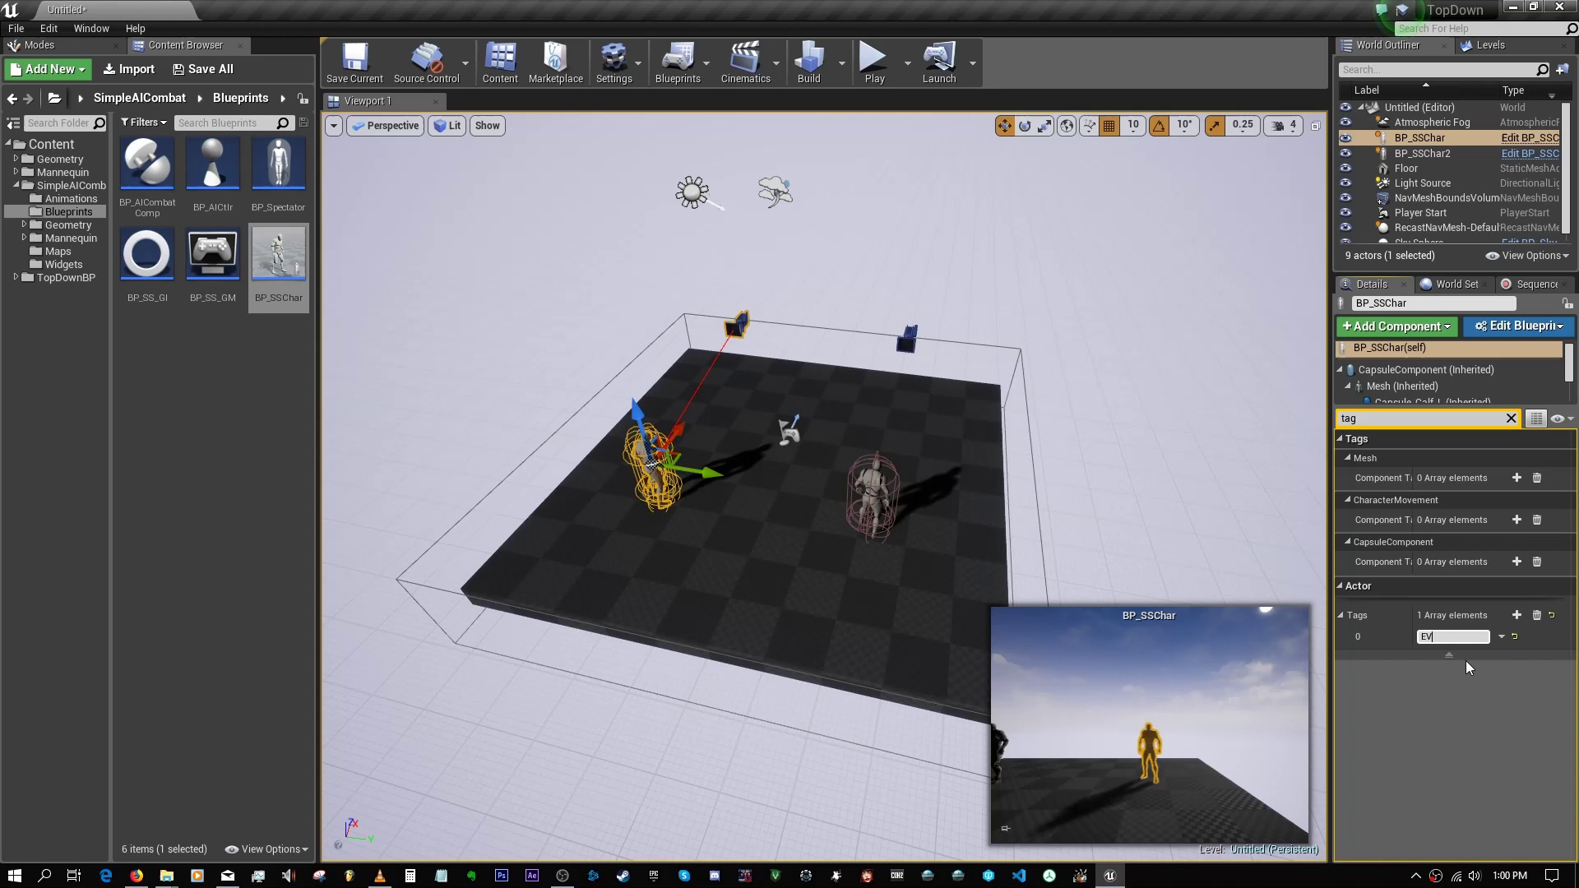
pyautogui.press('Return')
# Step: Add an actor tag EC to the second character, BP_SSChar2
pyautogui.click(870, 494)
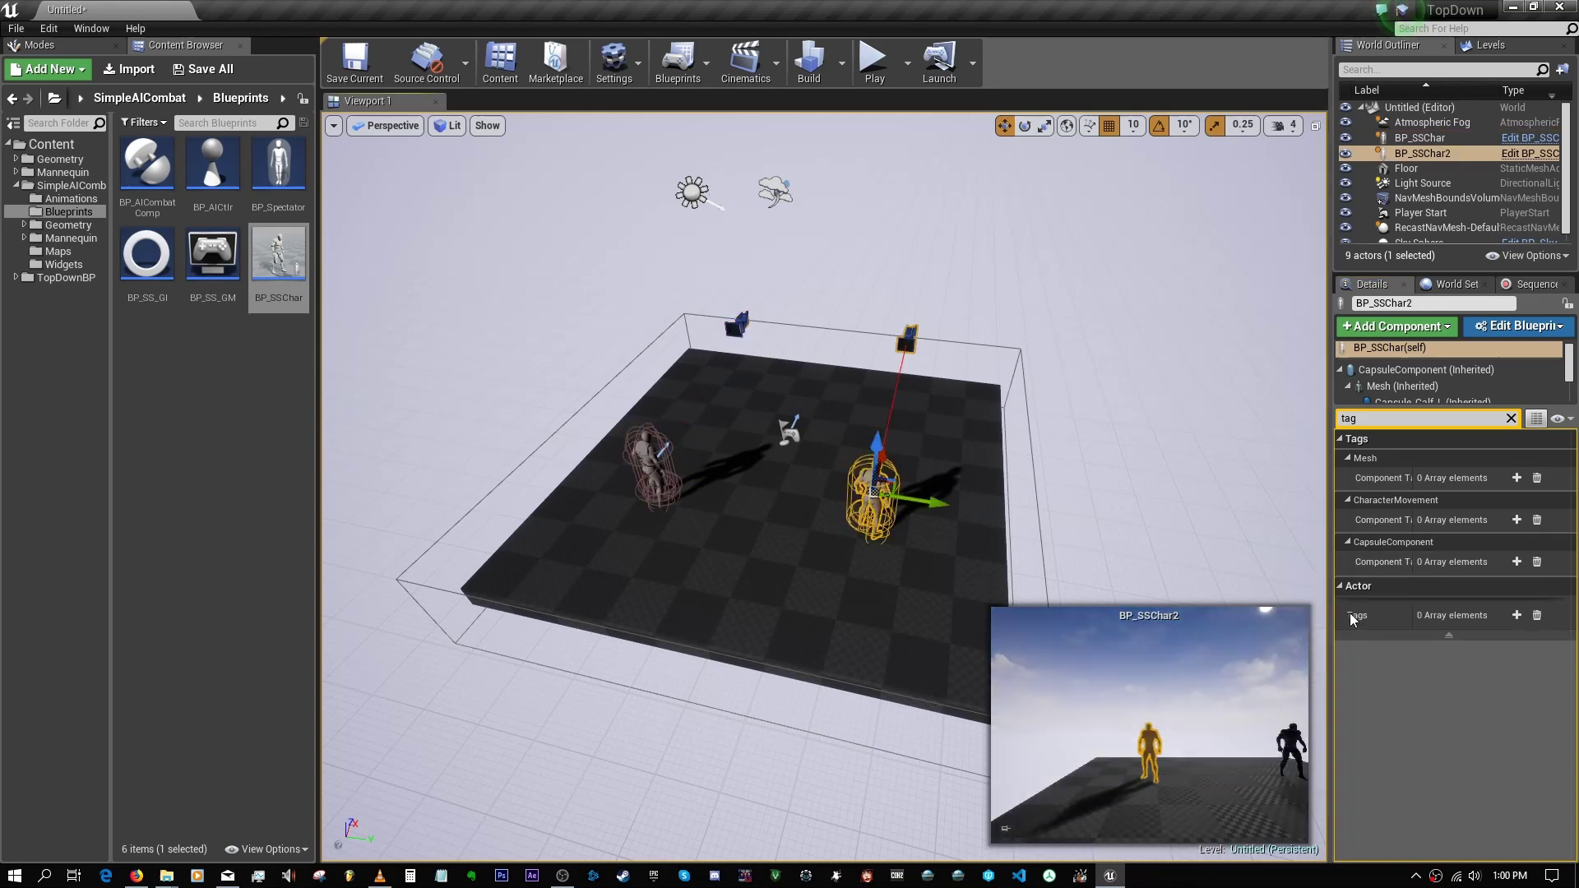
pyautogui.click(1517, 616)
pyautogui.click(1450, 635)
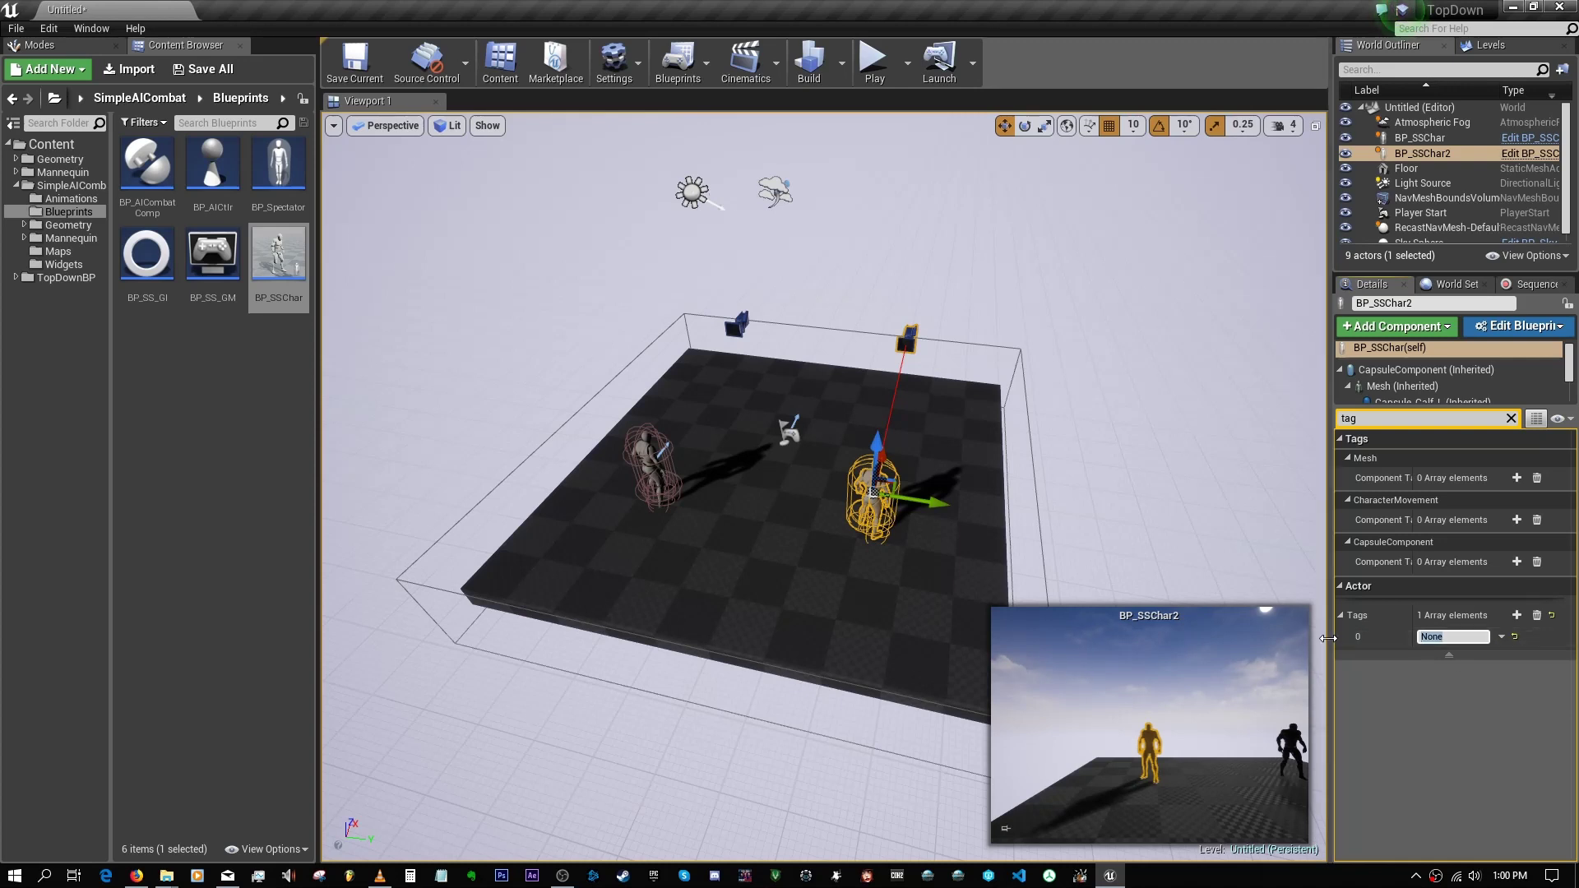
pyautogui.write('EC')
# Step: Set the peripheral vision angle of the AIPerception sight config in BP_AICtlr to 180, compile the blueprint and close it
pyautogui.doubleClick(222, 169)
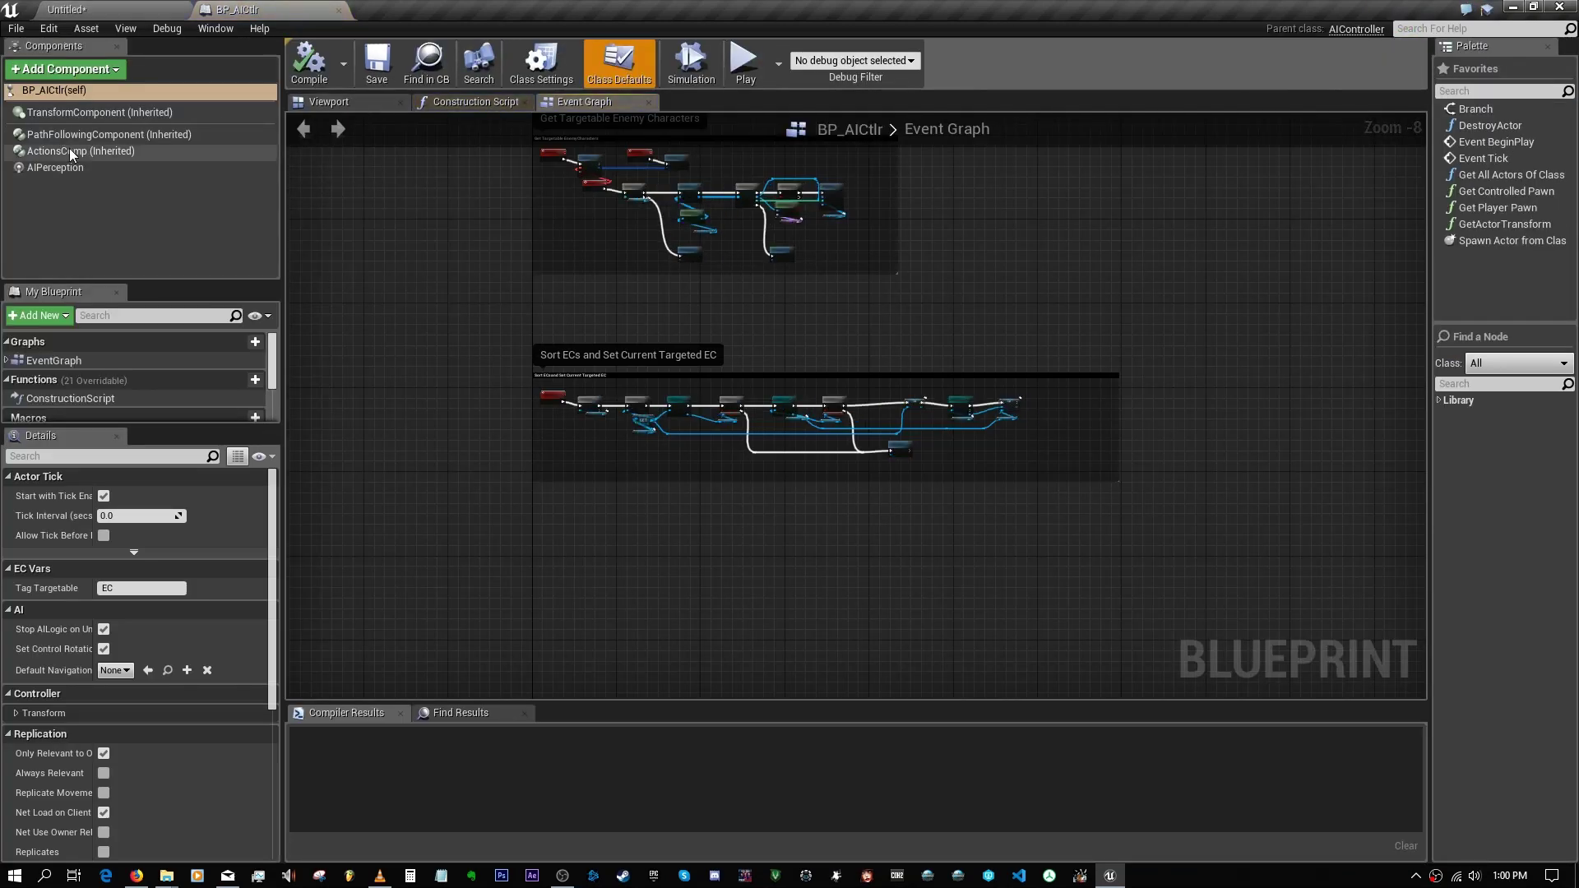
pyautogui.click(70, 150)
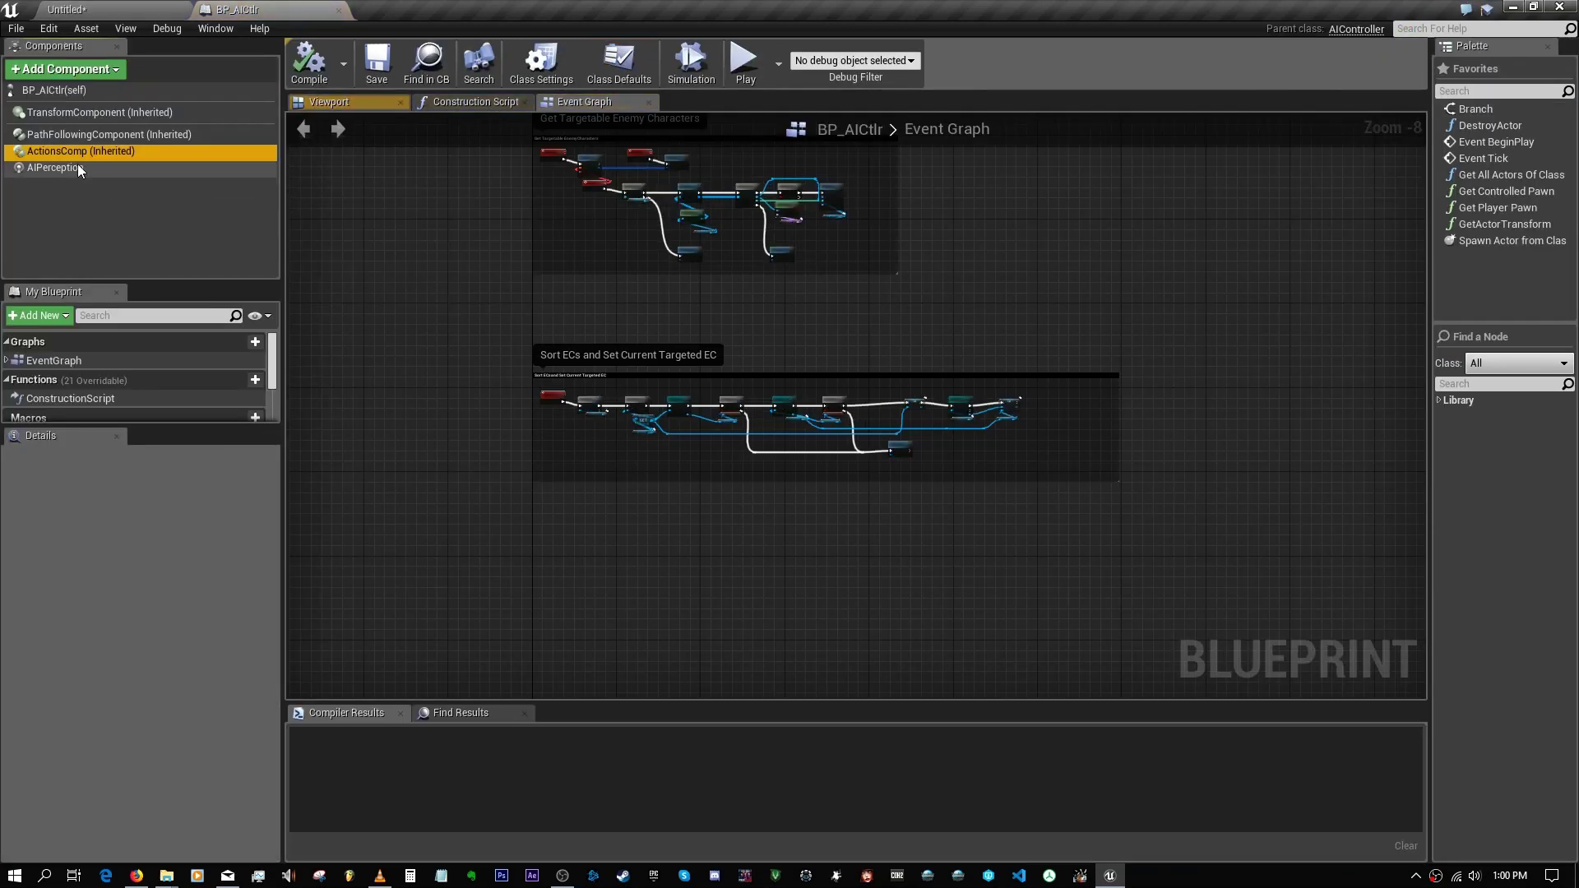
pyautogui.click(78, 167)
pyautogui.scroll(-2, 179, 564)
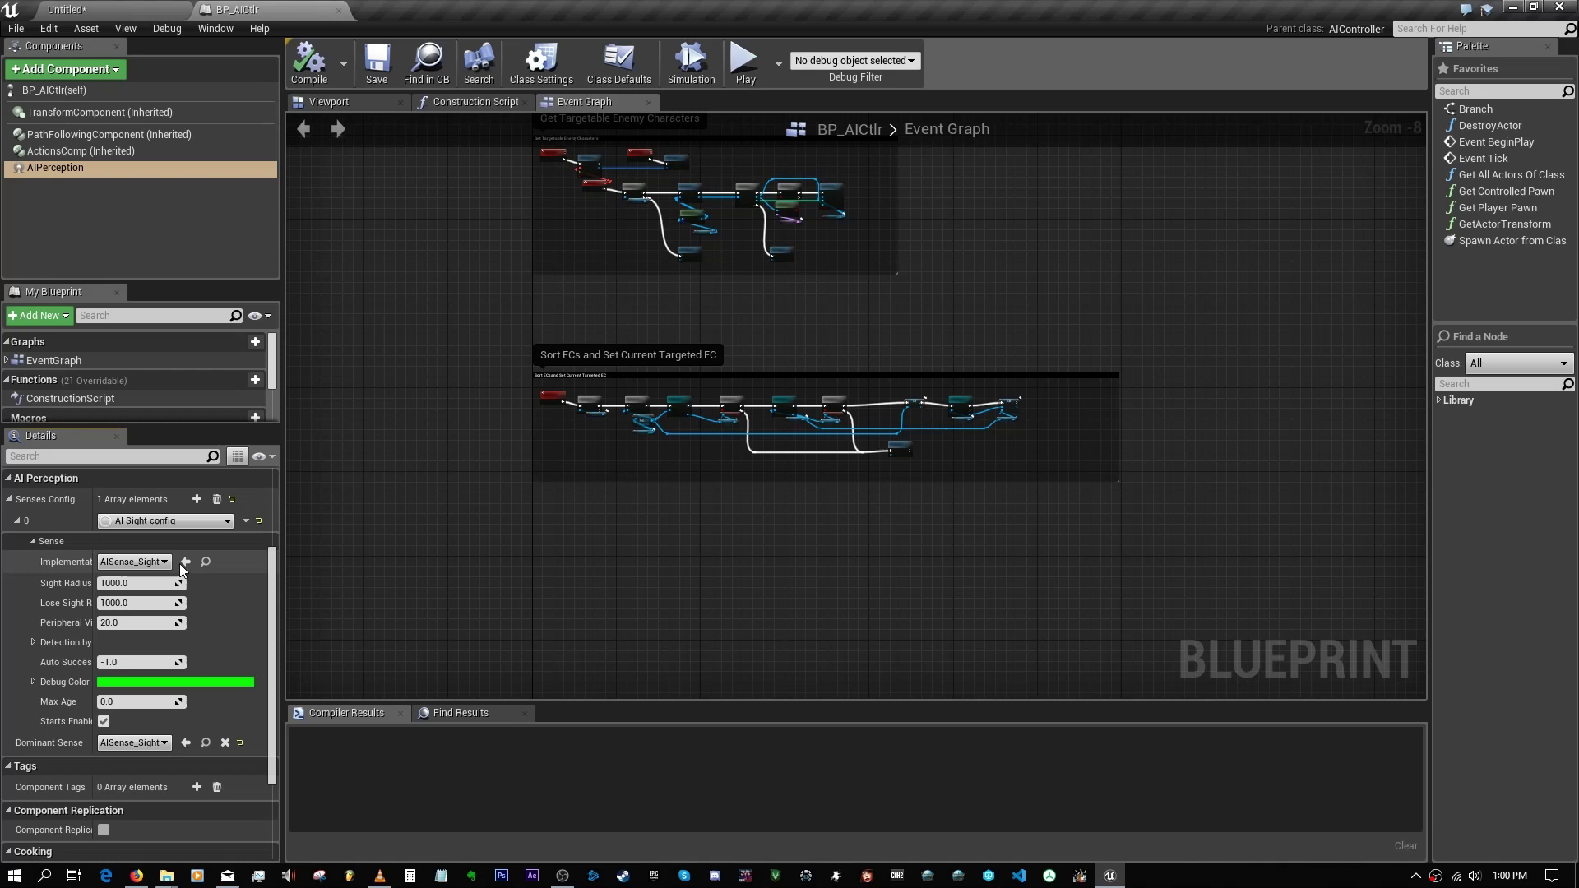
pyautogui.click(136, 623)
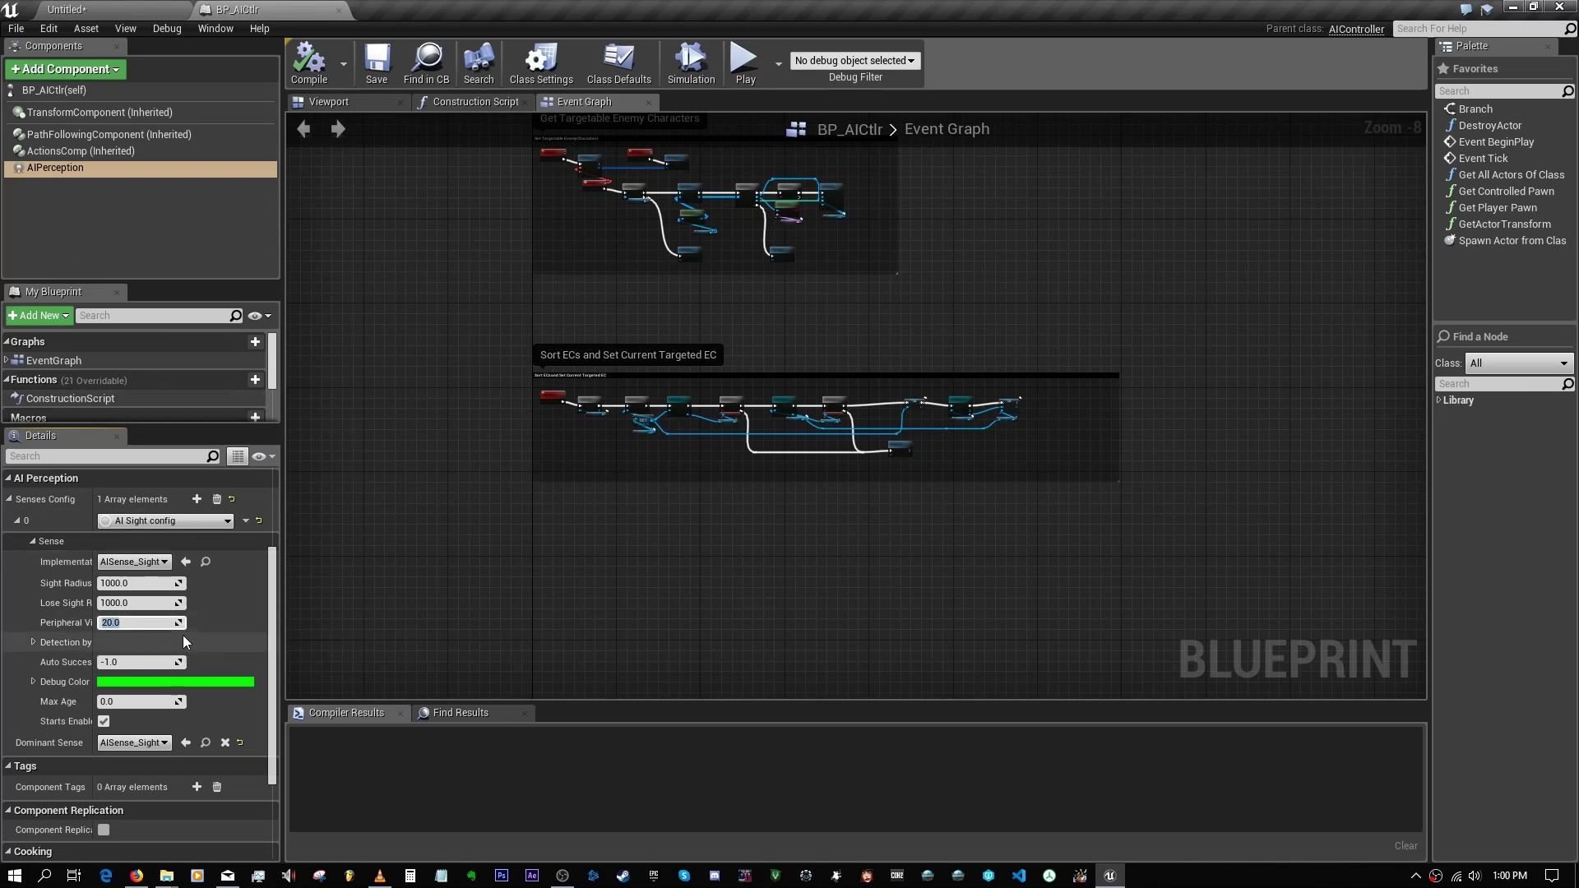
pyautogui.write('180')
pyautogui.press('Return')
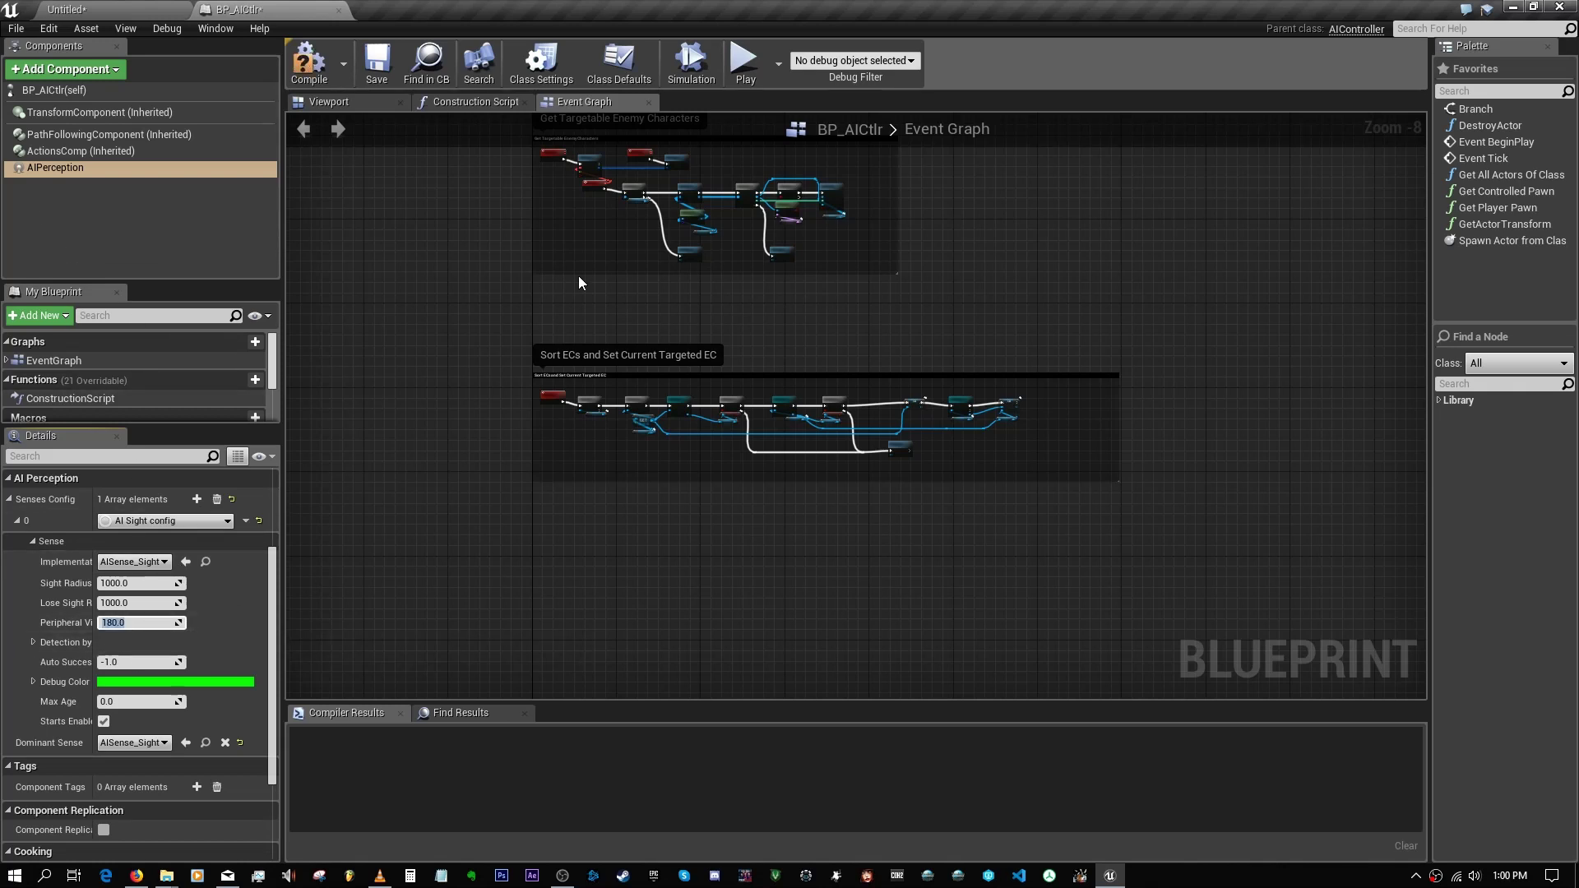
pyautogui.click(310, 62)
pyautogui.click(339, 10)
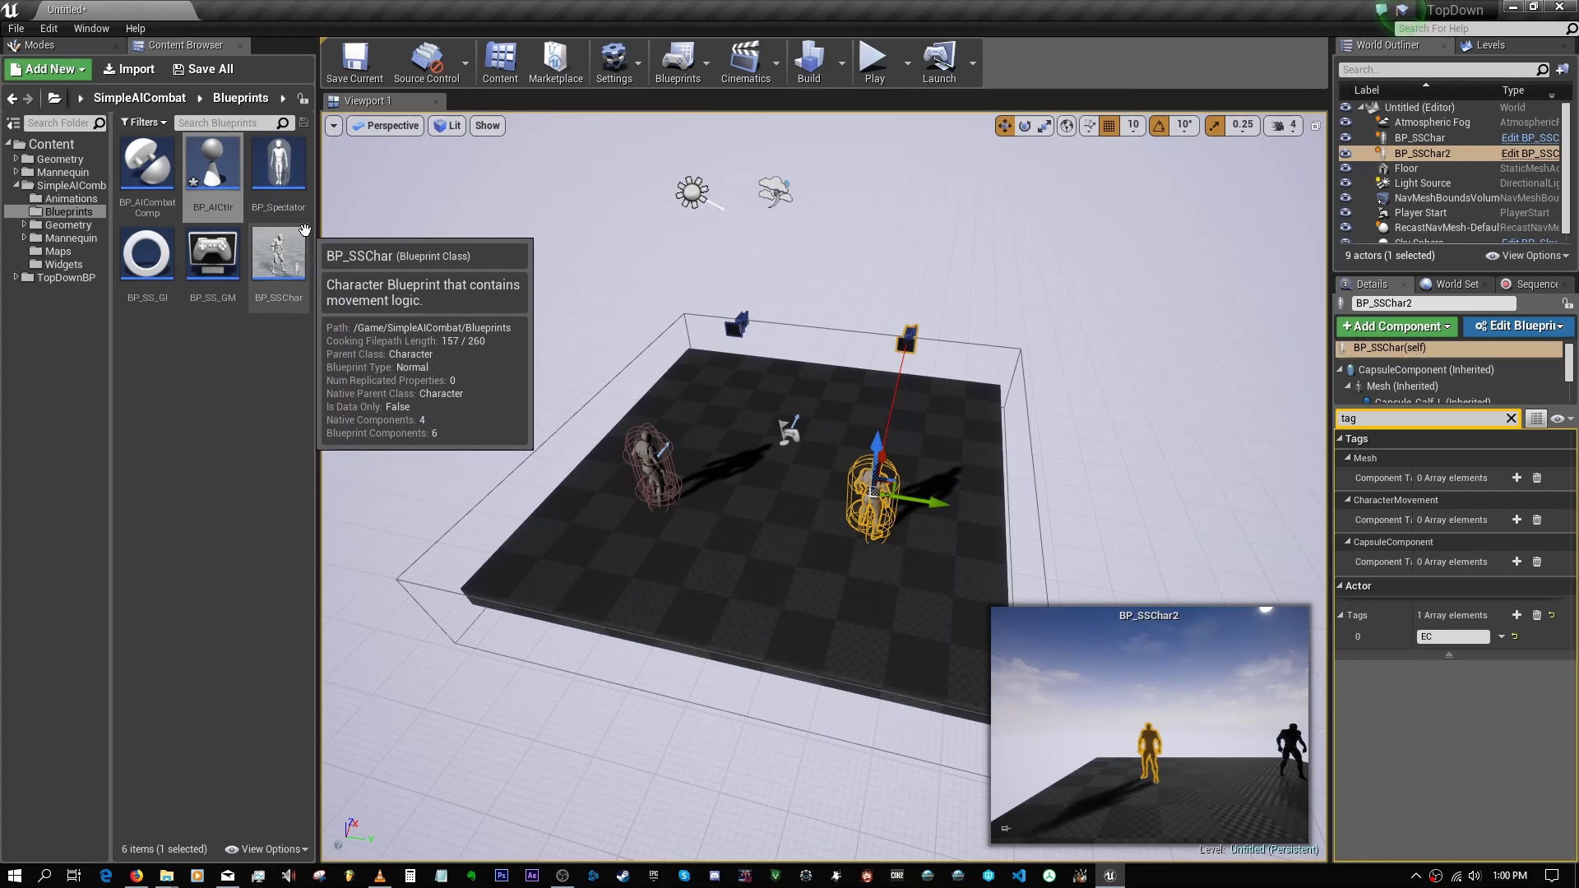
# Step: Open the BP_AICombatComp blueprint and add an Init Char call to Event Begin Play in its Event Graph
pyautogui.click(150, 176)
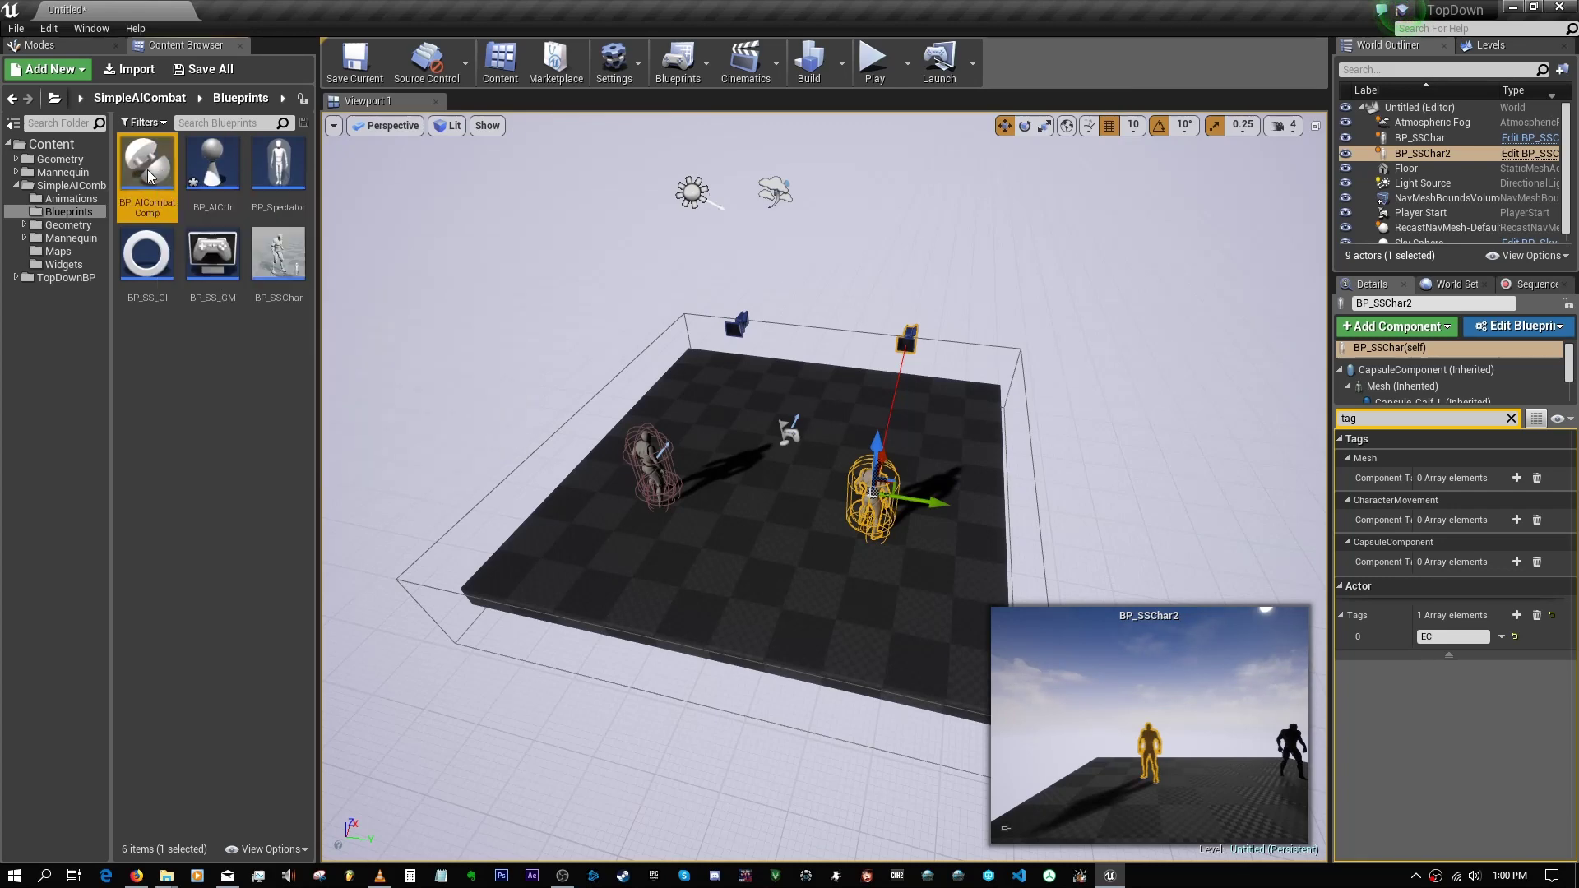
pyautogui.scroll(-12, 678, 357)
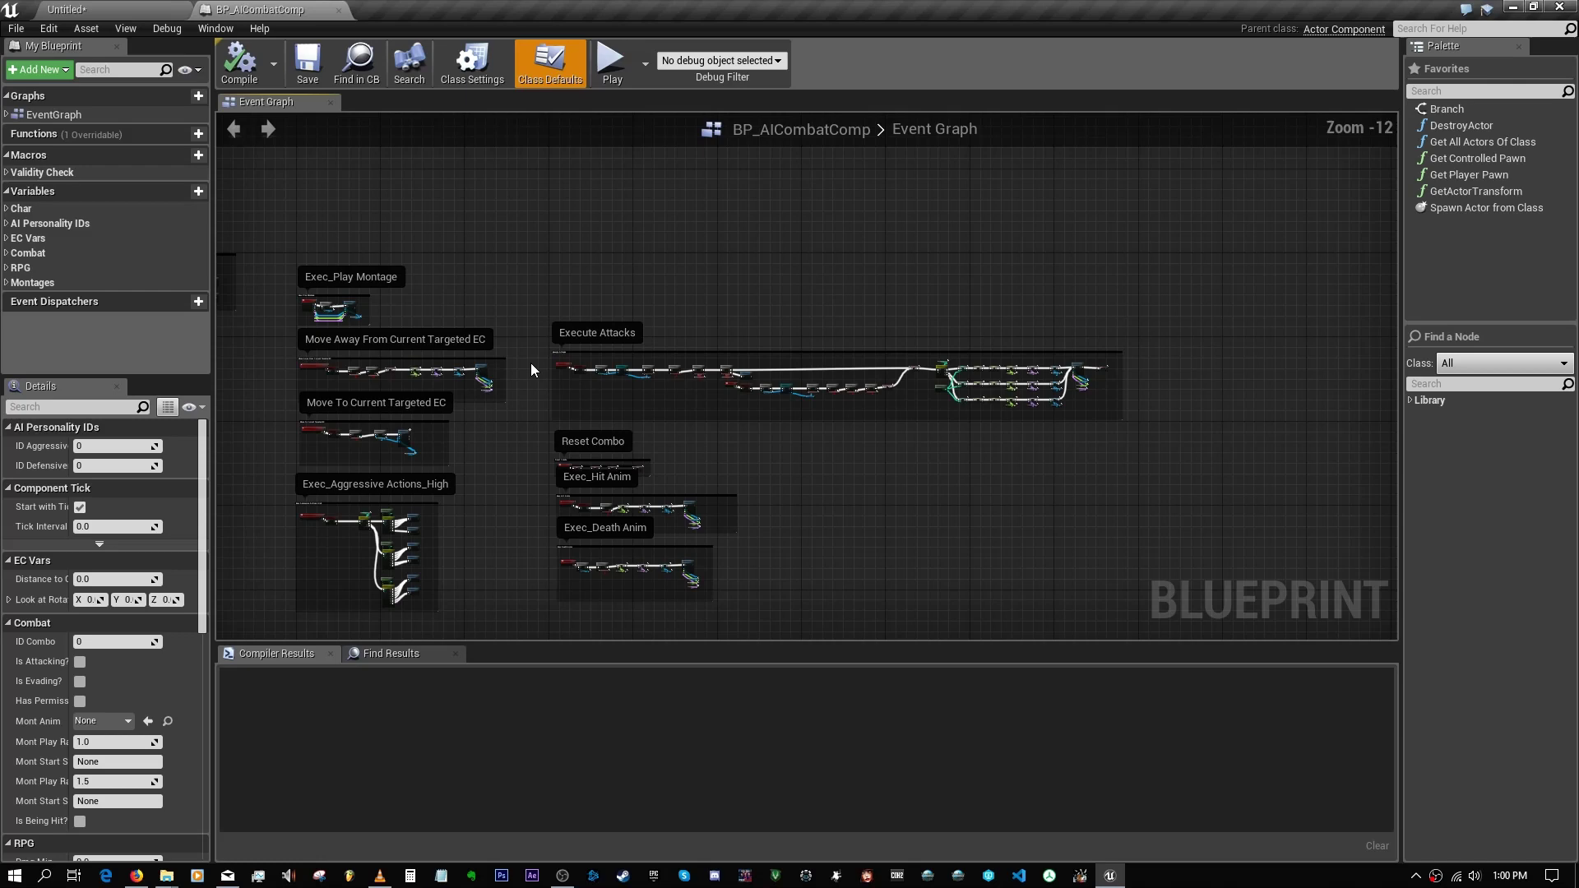
pyautogui.moveTo(239, 364); pyautogui.dragTo(823, 480, button='right')
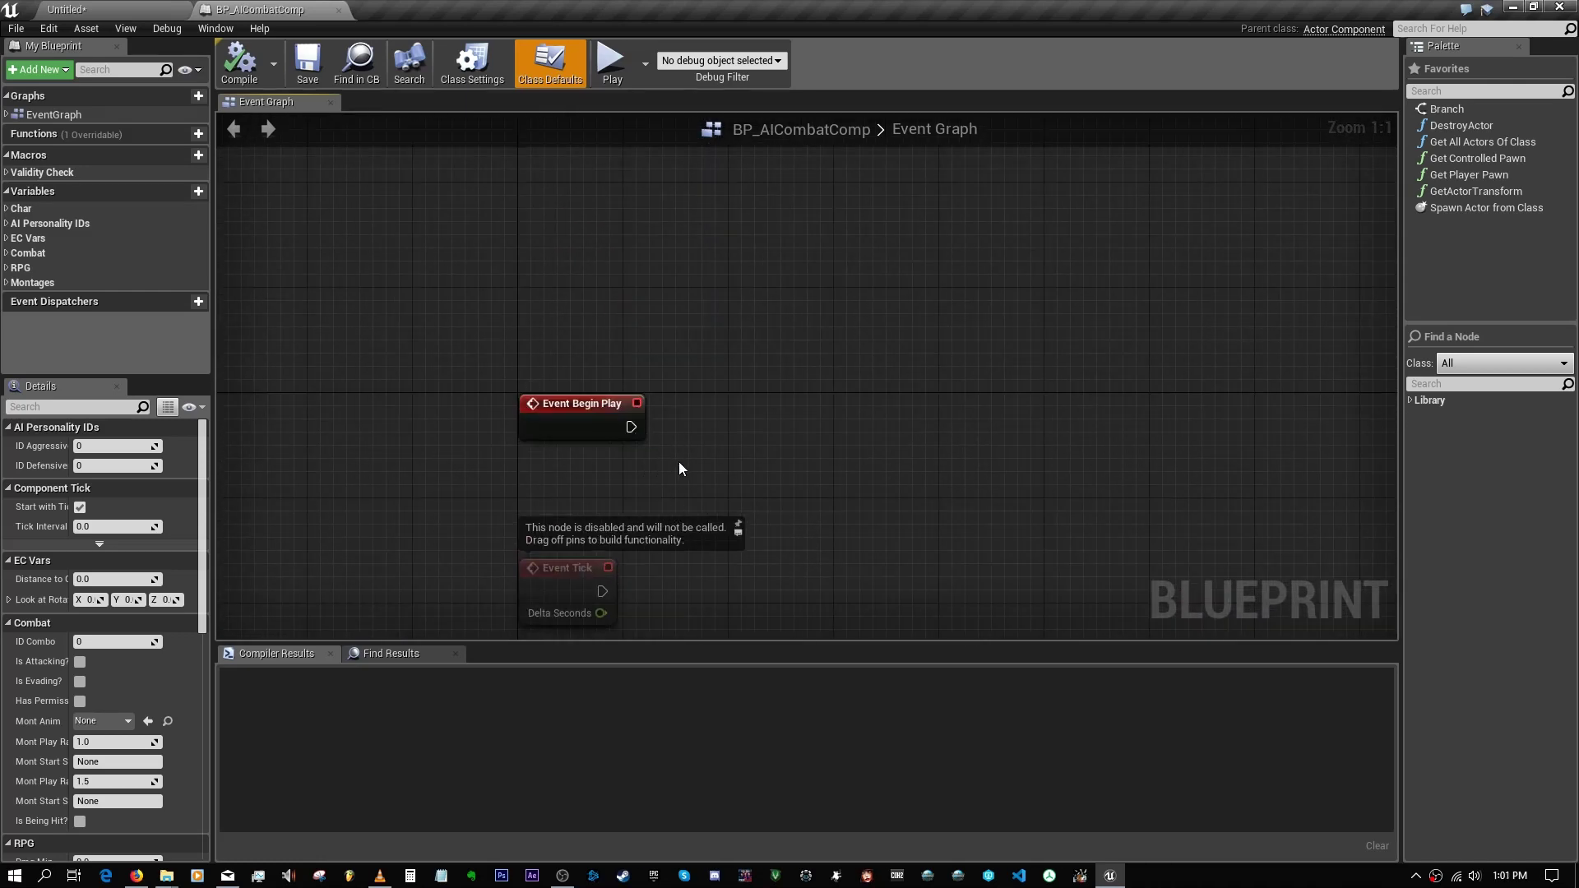
pyautogui.moveTo(679, 463); pyautogui.dragTo(619, 350, button='right')
pyautogui.scroll(-2, 715, 367)
pyautogui.scroll(-1, 720, 389)
pyautogui.scroll(1, 663, 388)
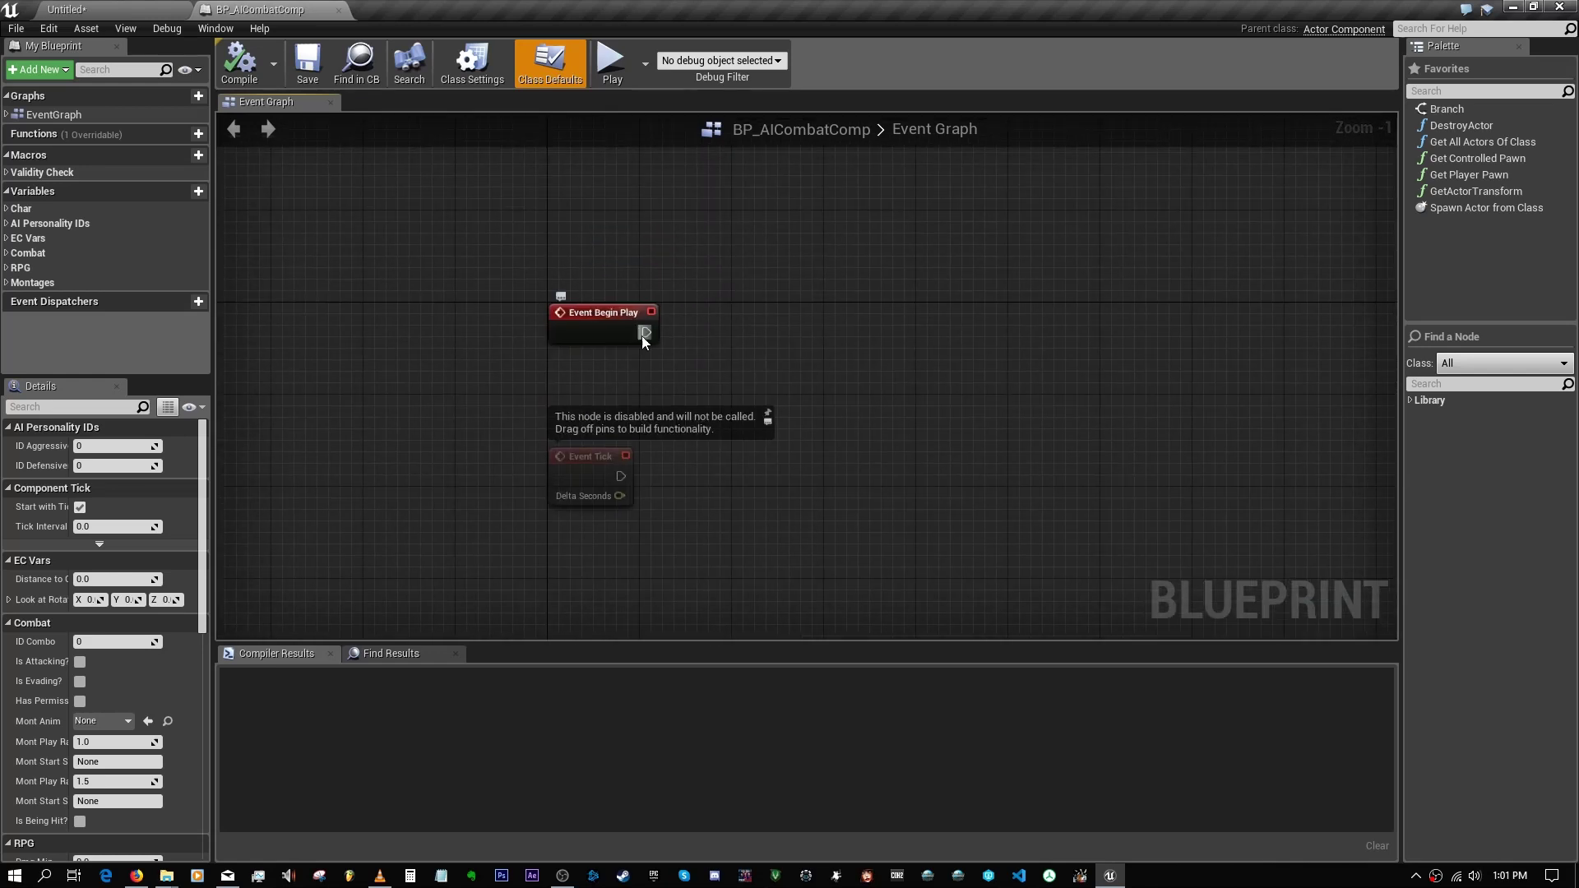
pyautogui.moveTo(644, 335); pyautogui.dragTo(749, 326)
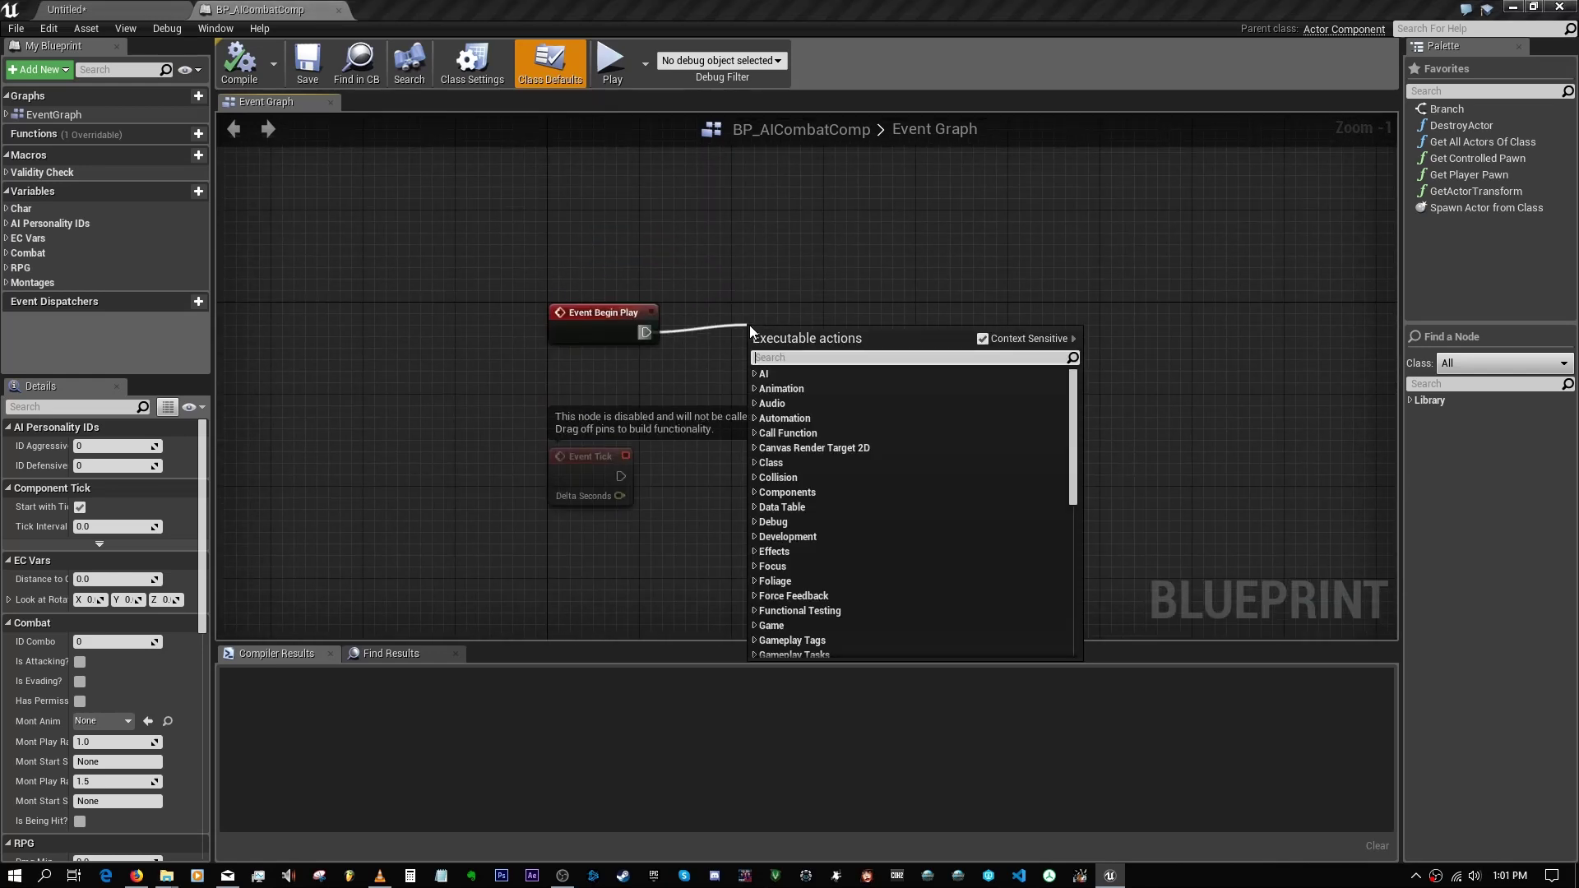
pyautogui.write('init char')
pyautogui.press('Return')
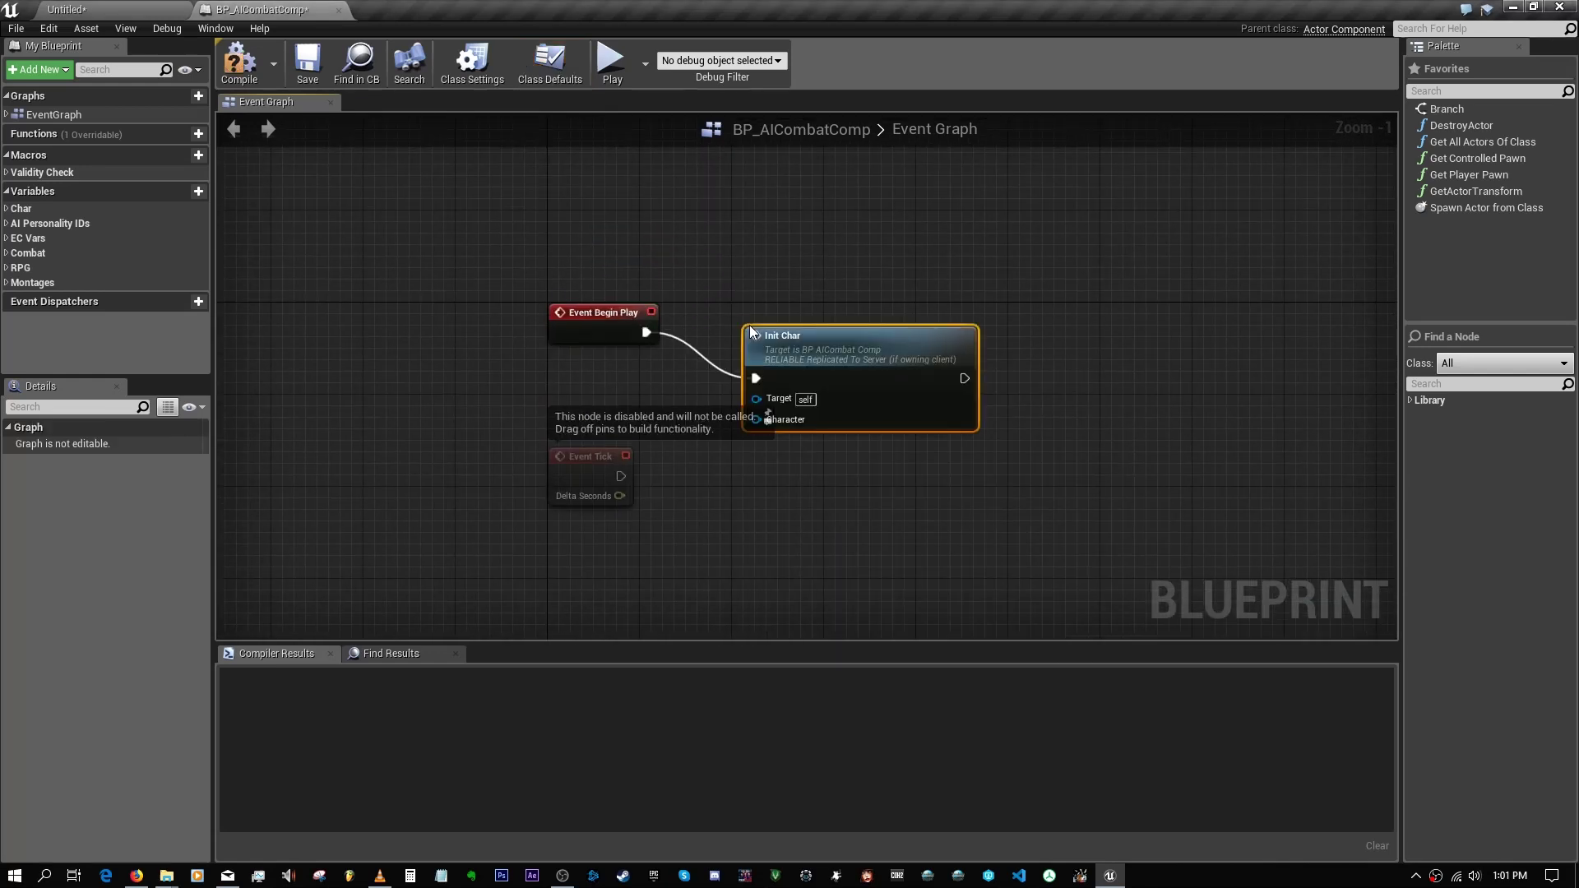
pyautogui.moveTo(844, 356); pyautogui.dragTo(933, 311)
# Step: Add a Get Owner node, cast its return value to Character, and connect the cast result to Init Char's Character input
pyautogui.rightClick(847, 485)
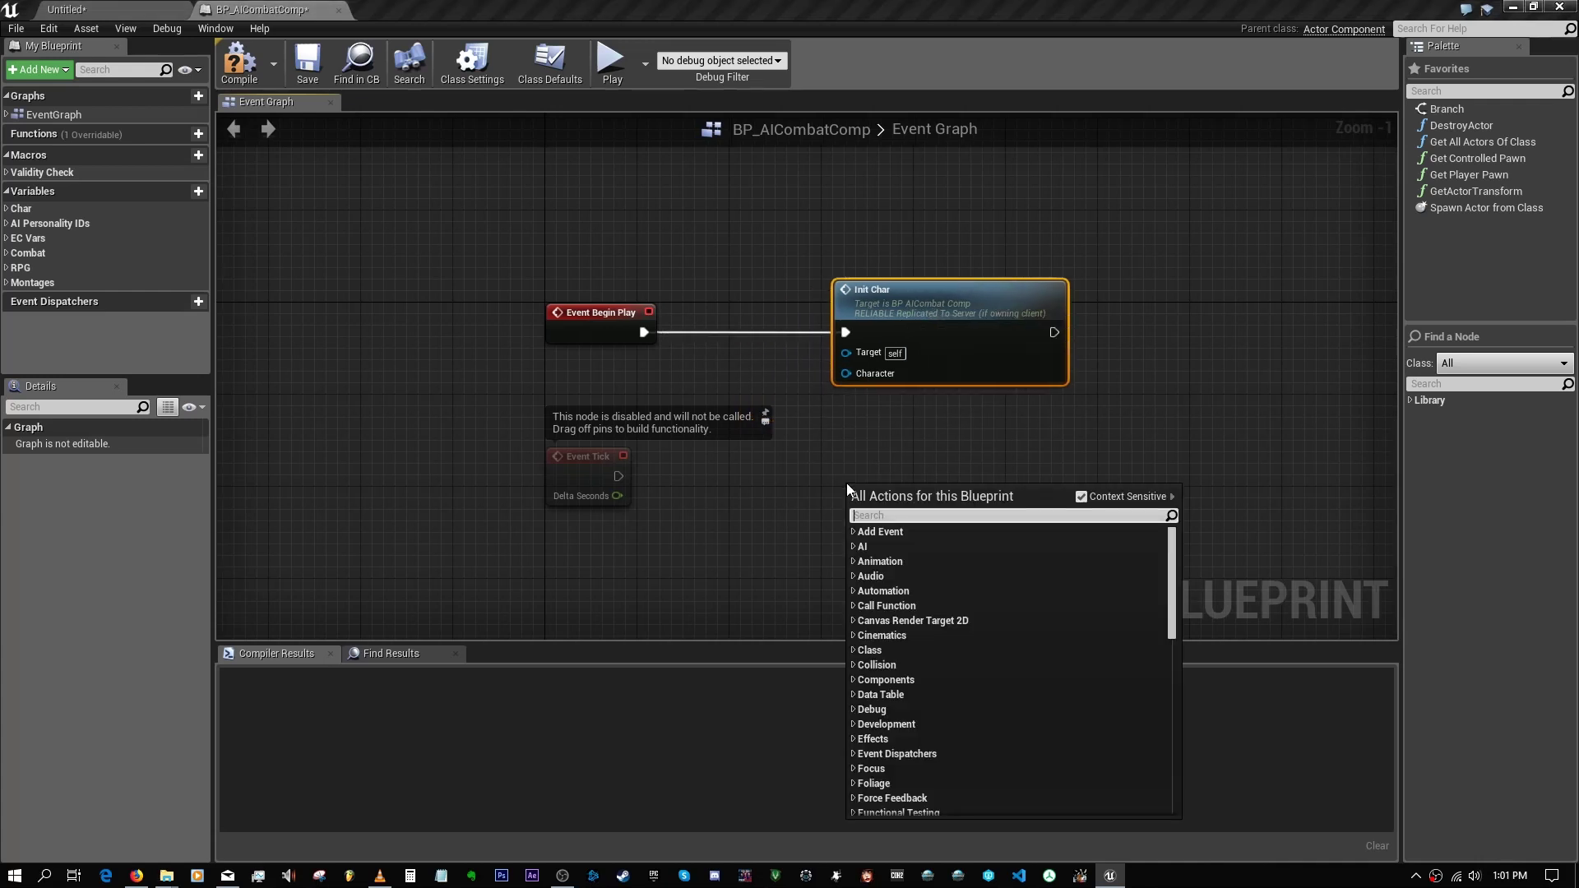
pyautogui.write('get owner')
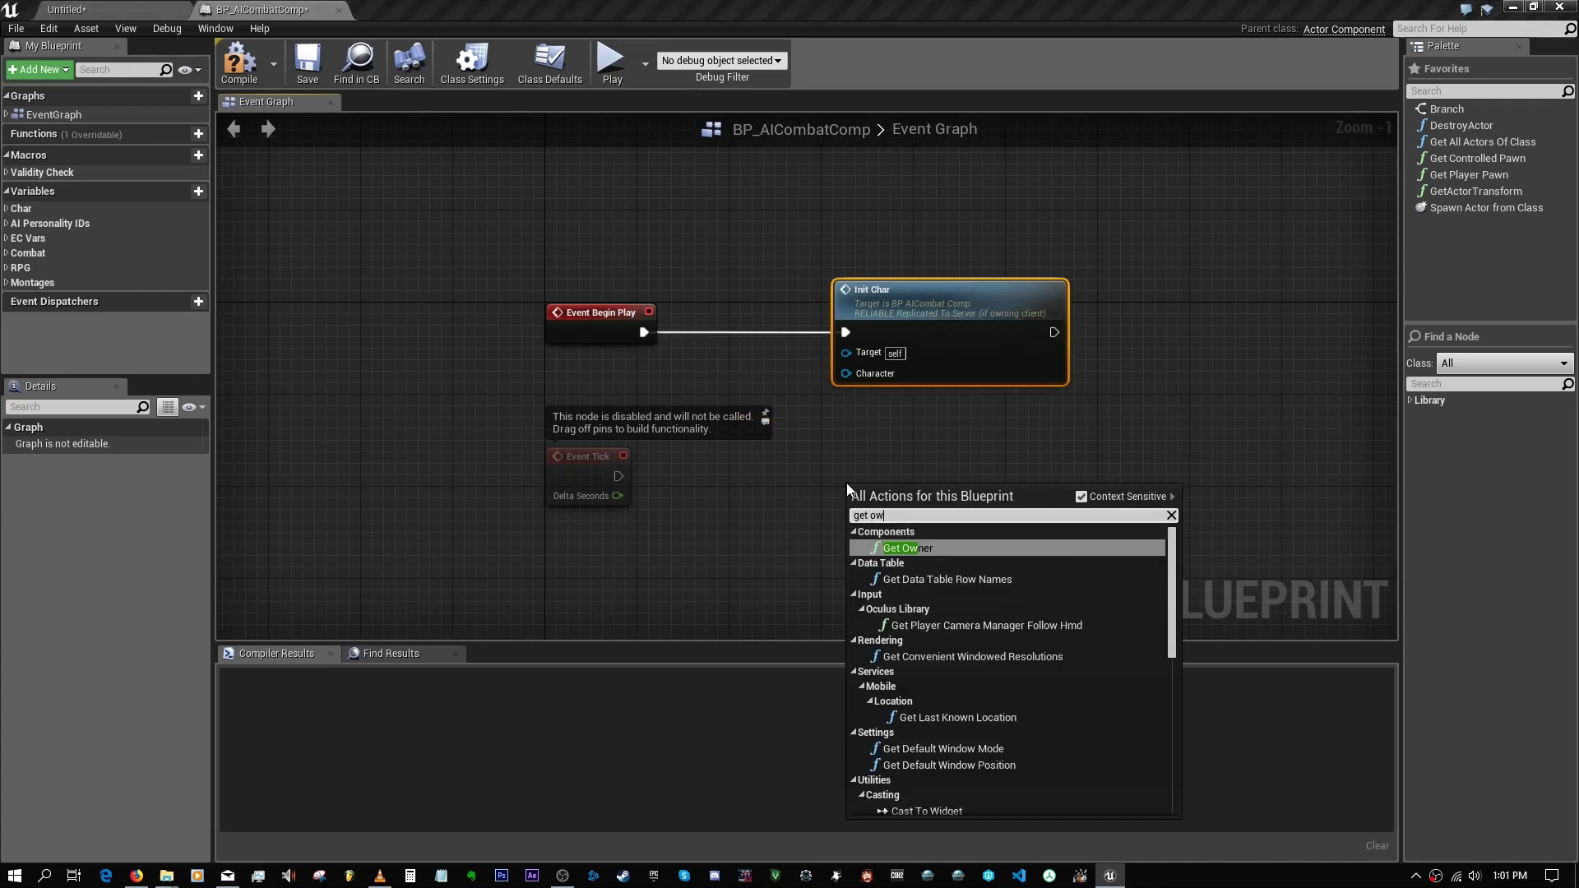
pyautogui.press('Return')
pyautogui.moveTo(994, 527); pyautogui.dragTo(1061, 475)
pyautogui.write('cast')
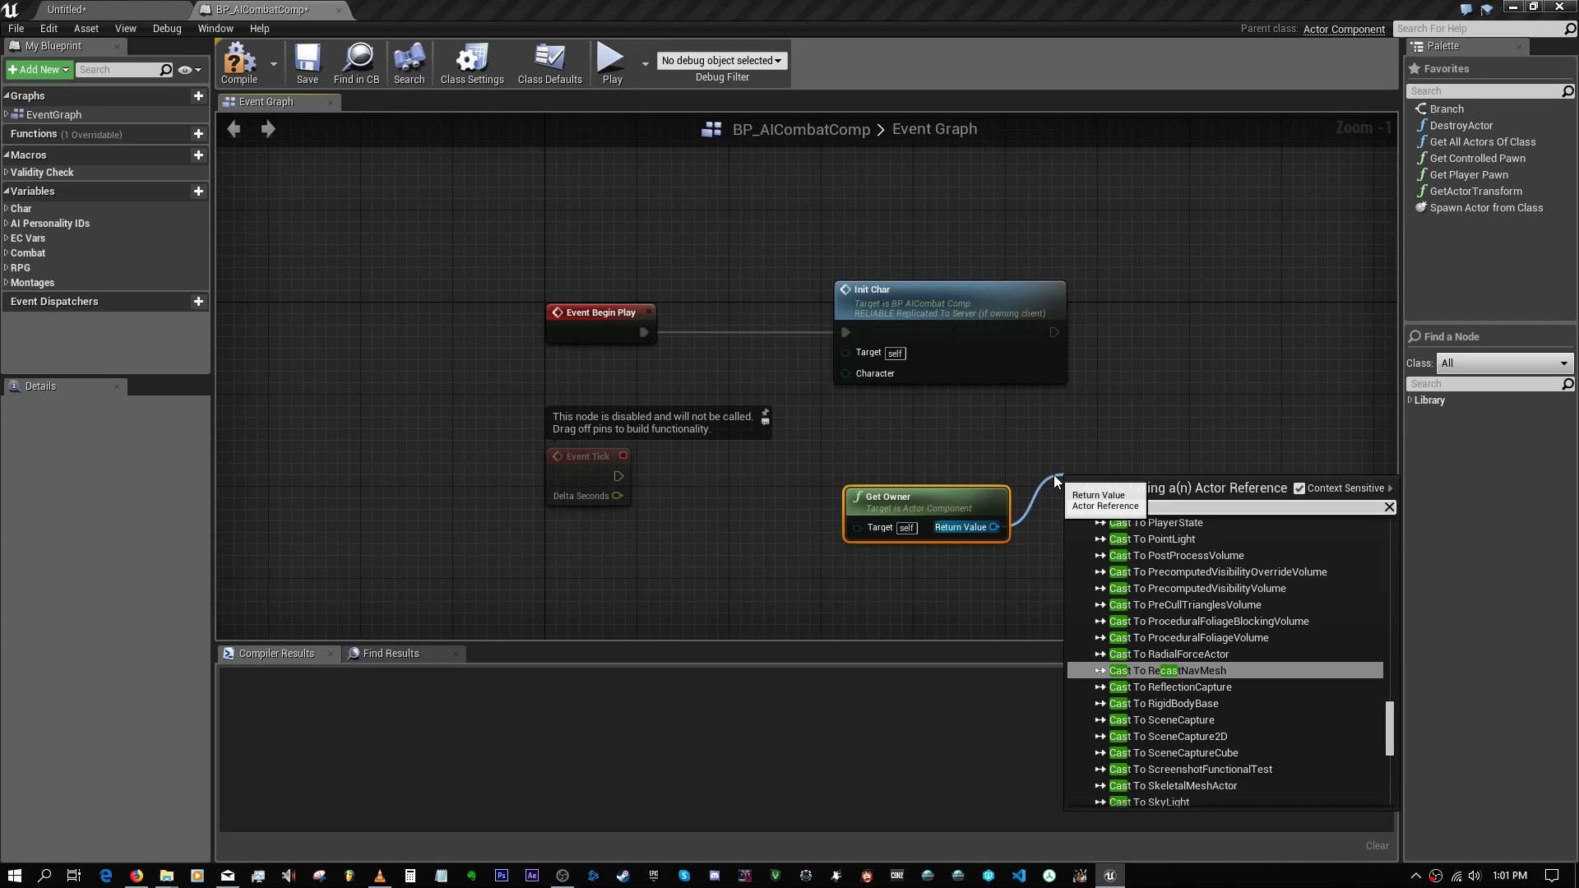
pyautogui.write(' ch')
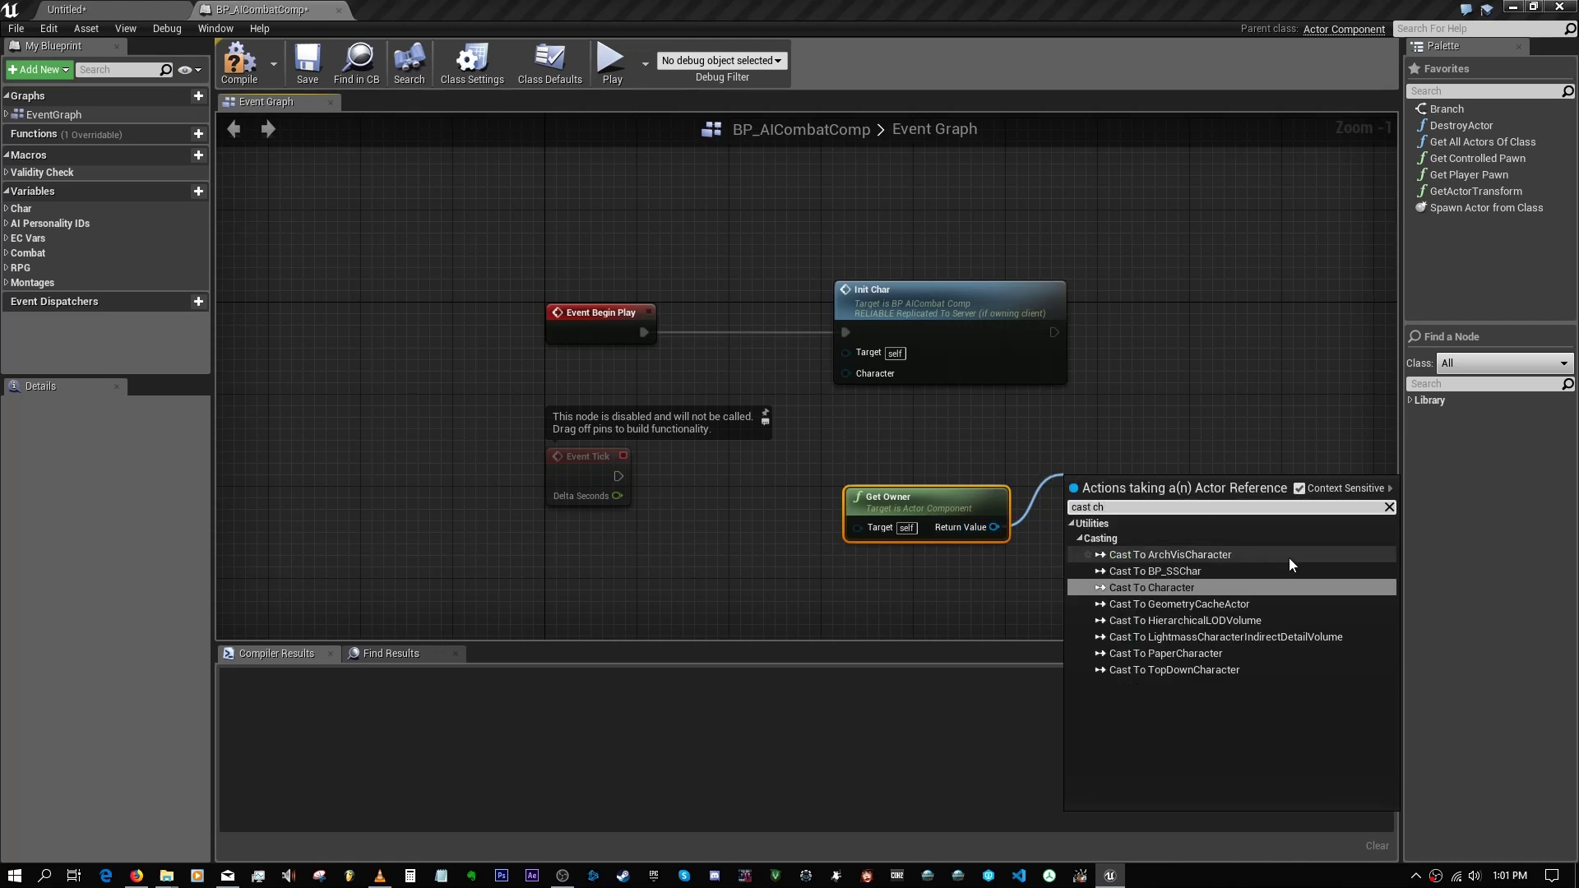
pyautogui.click(1197, 587)
pyautogui.moveTo(1132, 490); pyautogui.dragTo(926, 420)
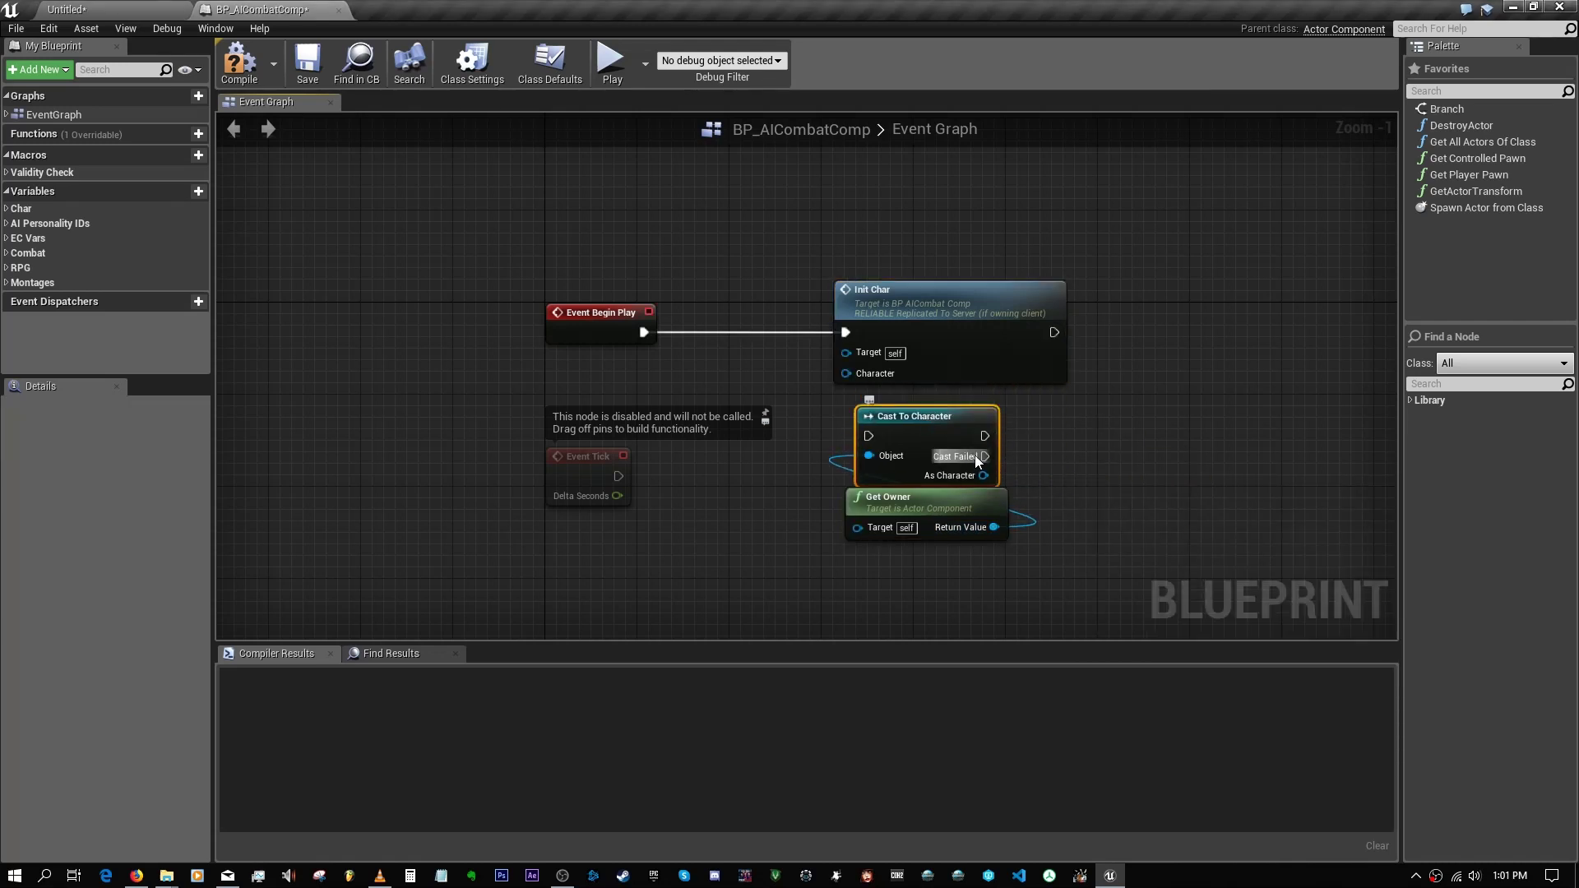
pyautogui.moveTo(984, 475); pyautogui.dragTo(872, 375)
# Step: Arrange Cast To Character and Get Owner between Event Begin Play and Init Char, and delete the unused Event Tick node
pyautogui.moveTo(931, 442); pyautogui.dragTo(758, 340)
pyautogui.moveTo(946, 362); pyautogui.dragTo(958, 361)
pyautogui.moveTo(947, 506); pyautogui.dragTo(775, 414)
pyautogui.click(600, 466)
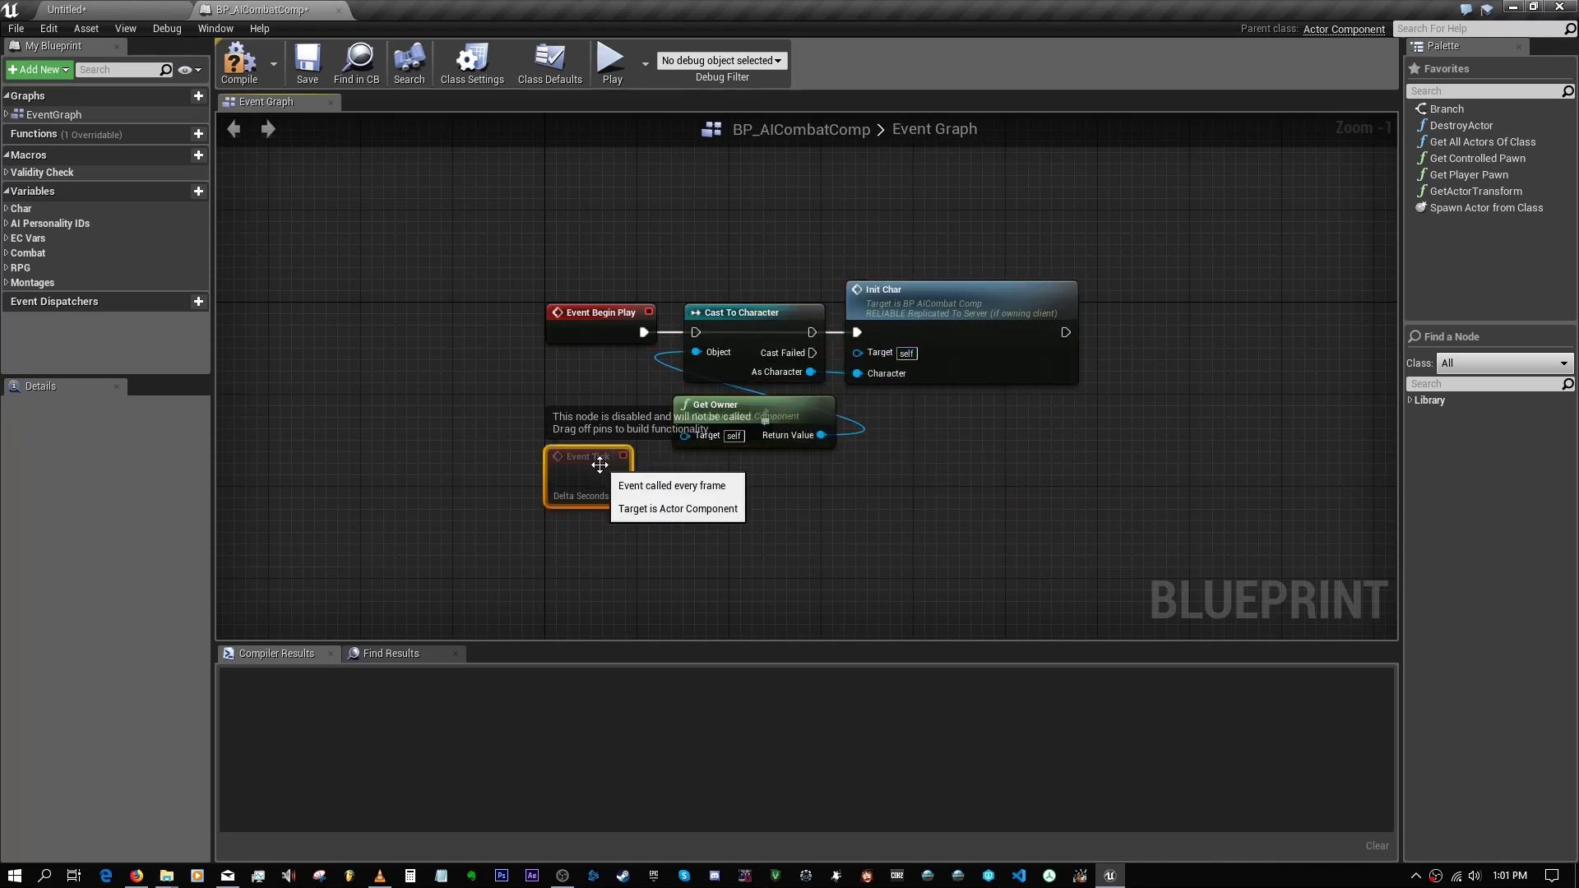
pyautogui.press('Delete')
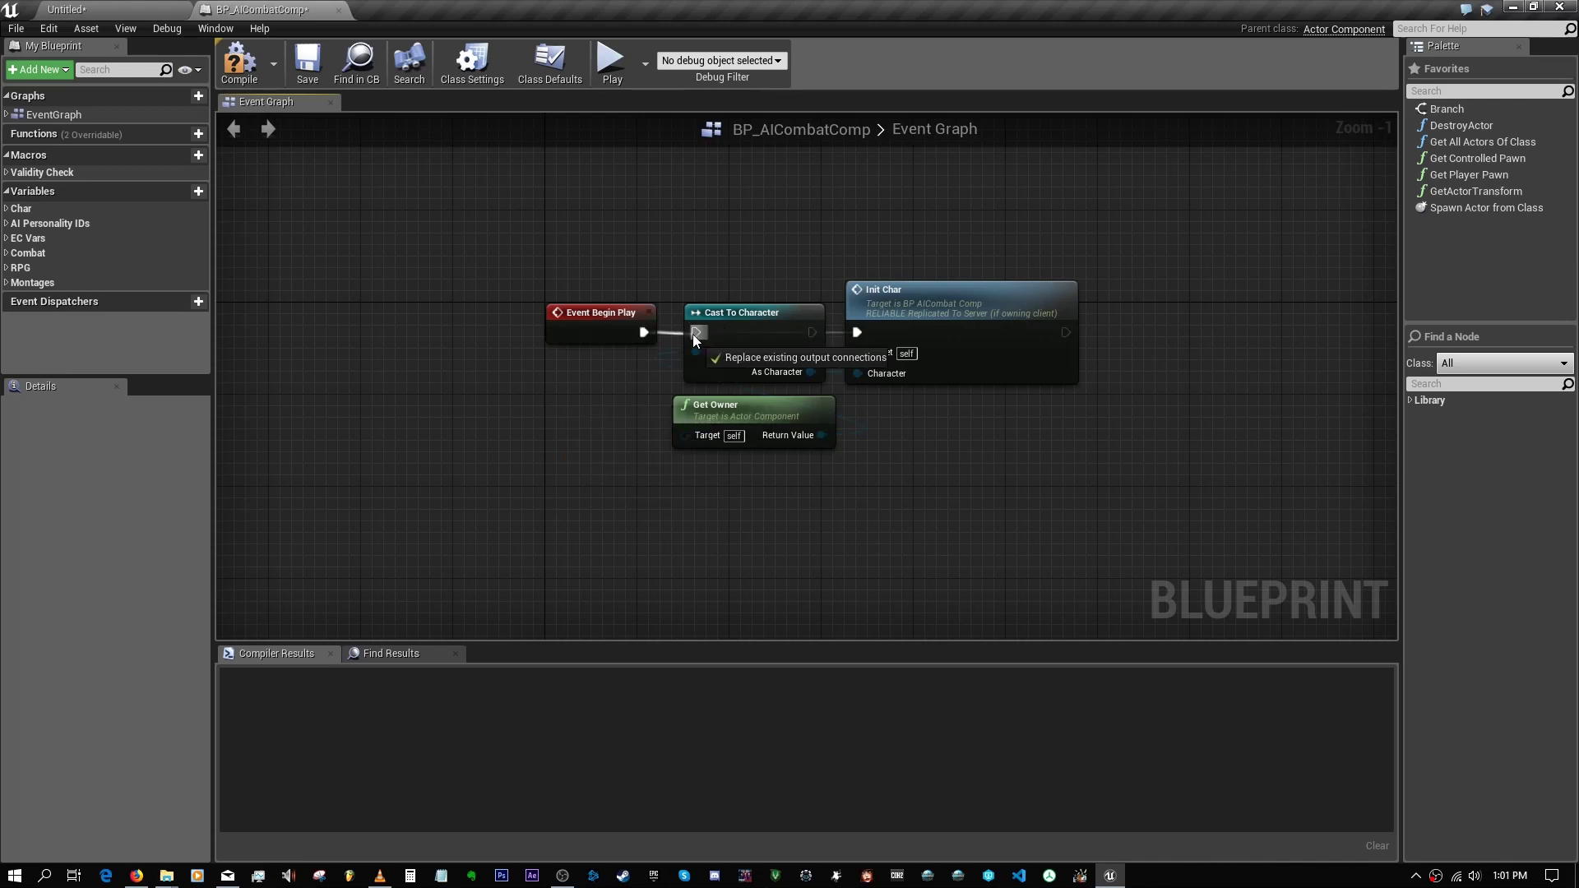
# Step: Wire the execution flow through Cast To Character into Init Char, then compile and save the blueprint and return to the level
pyautogui.moveTo(812, 332); pyautogui.dragTo(857, 333)
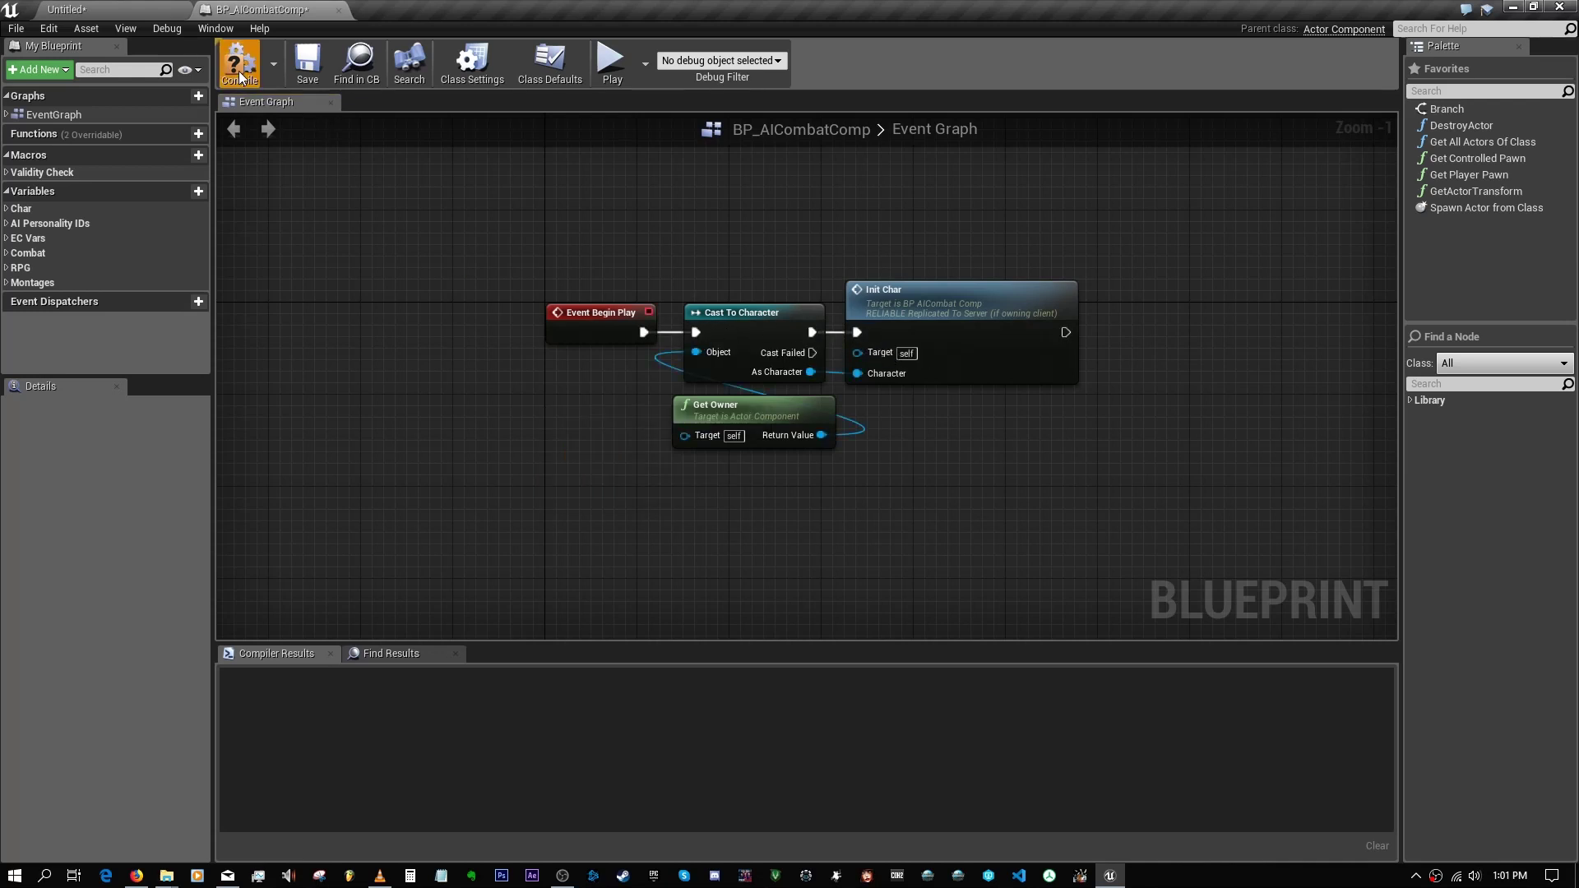
pyautogui.click(310, 66)
pyautogui.click(66, 10)
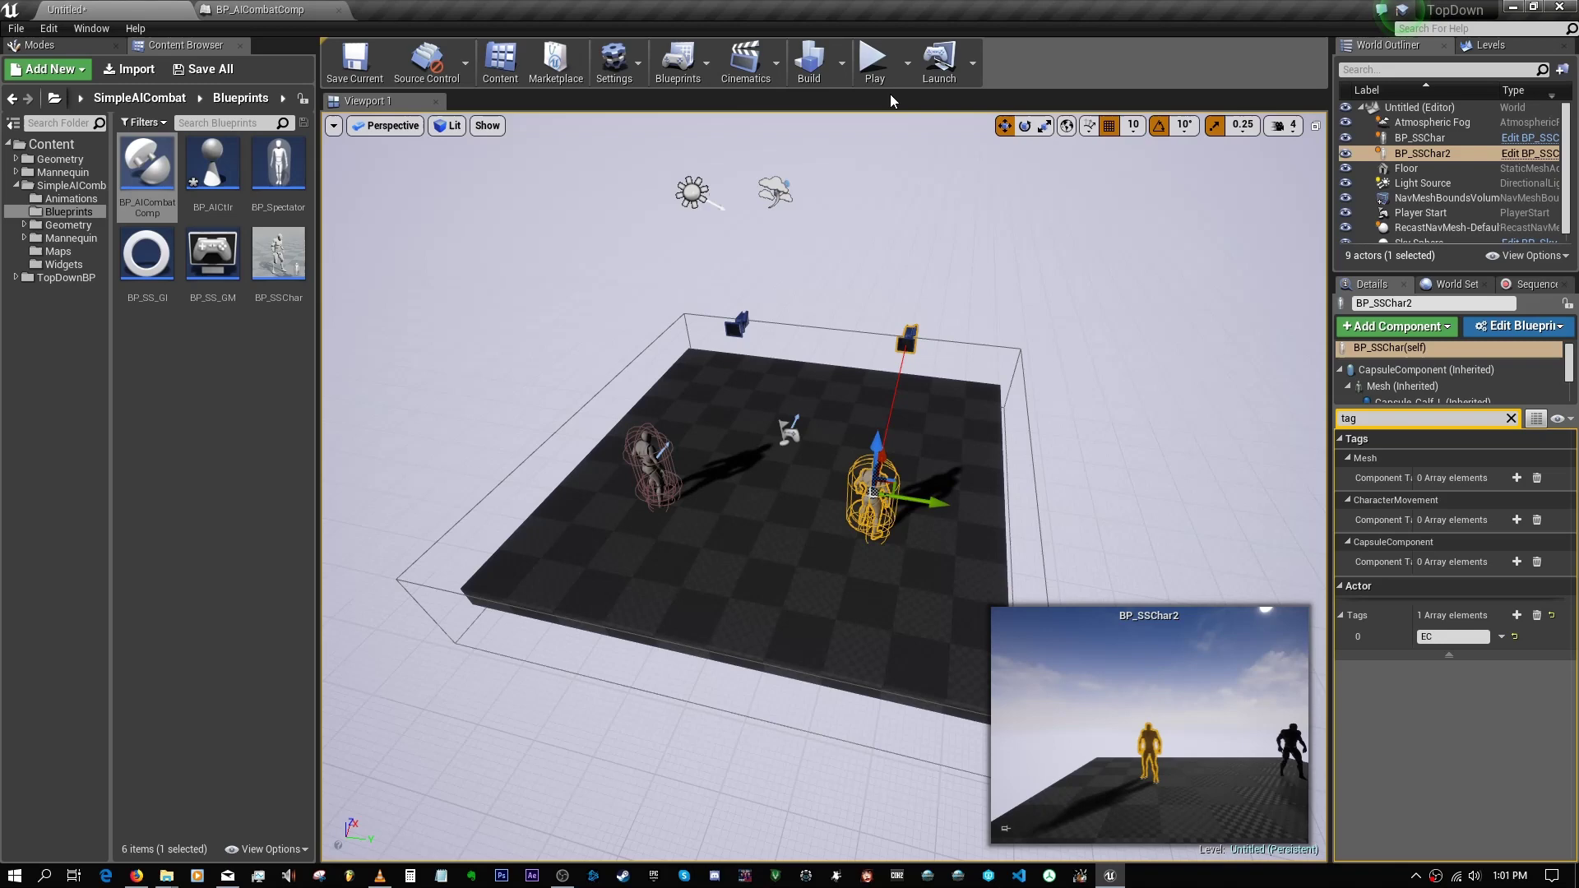
# Step: Play the level to watch the two AI characters fight, and stop the simulation
pyautogui.click(872, 59)
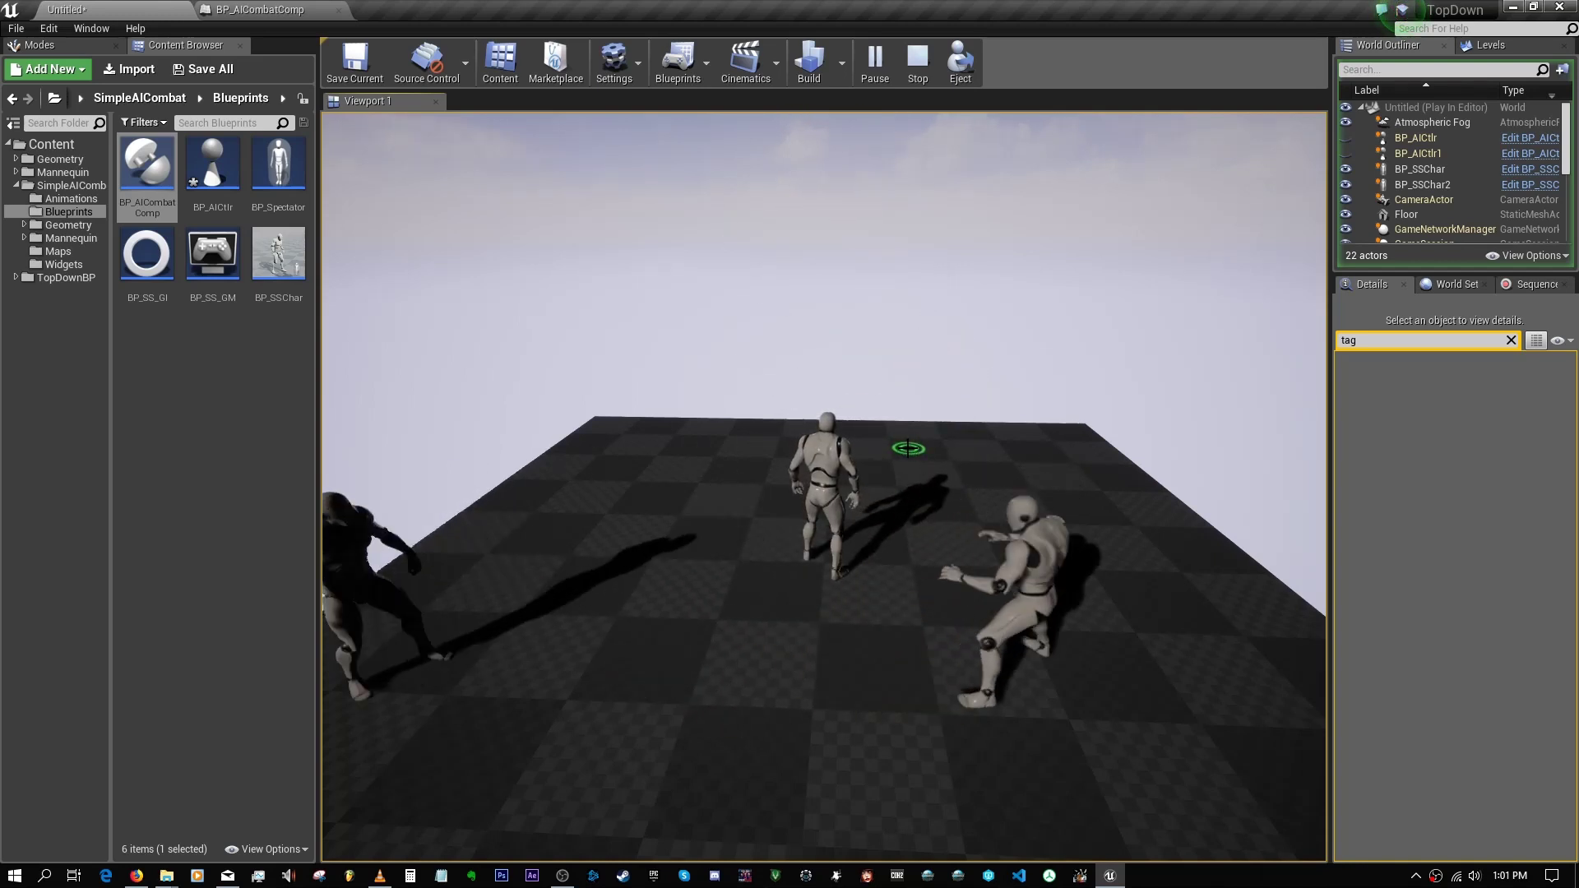
pyautogui.press('Escape')
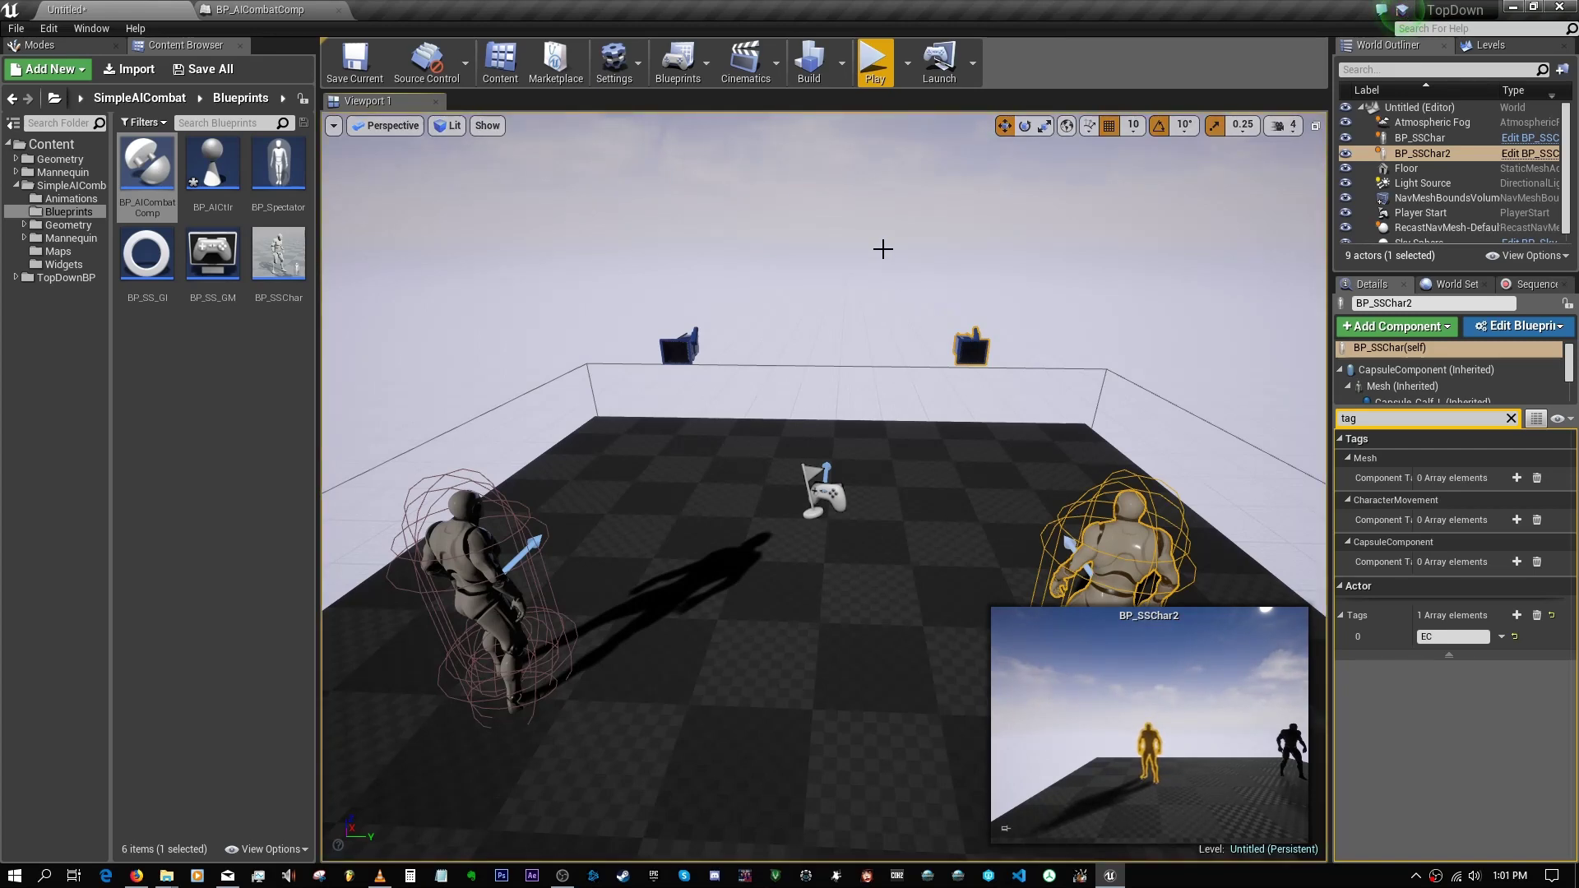
pyautogui.scroll(-4, 701, 319)
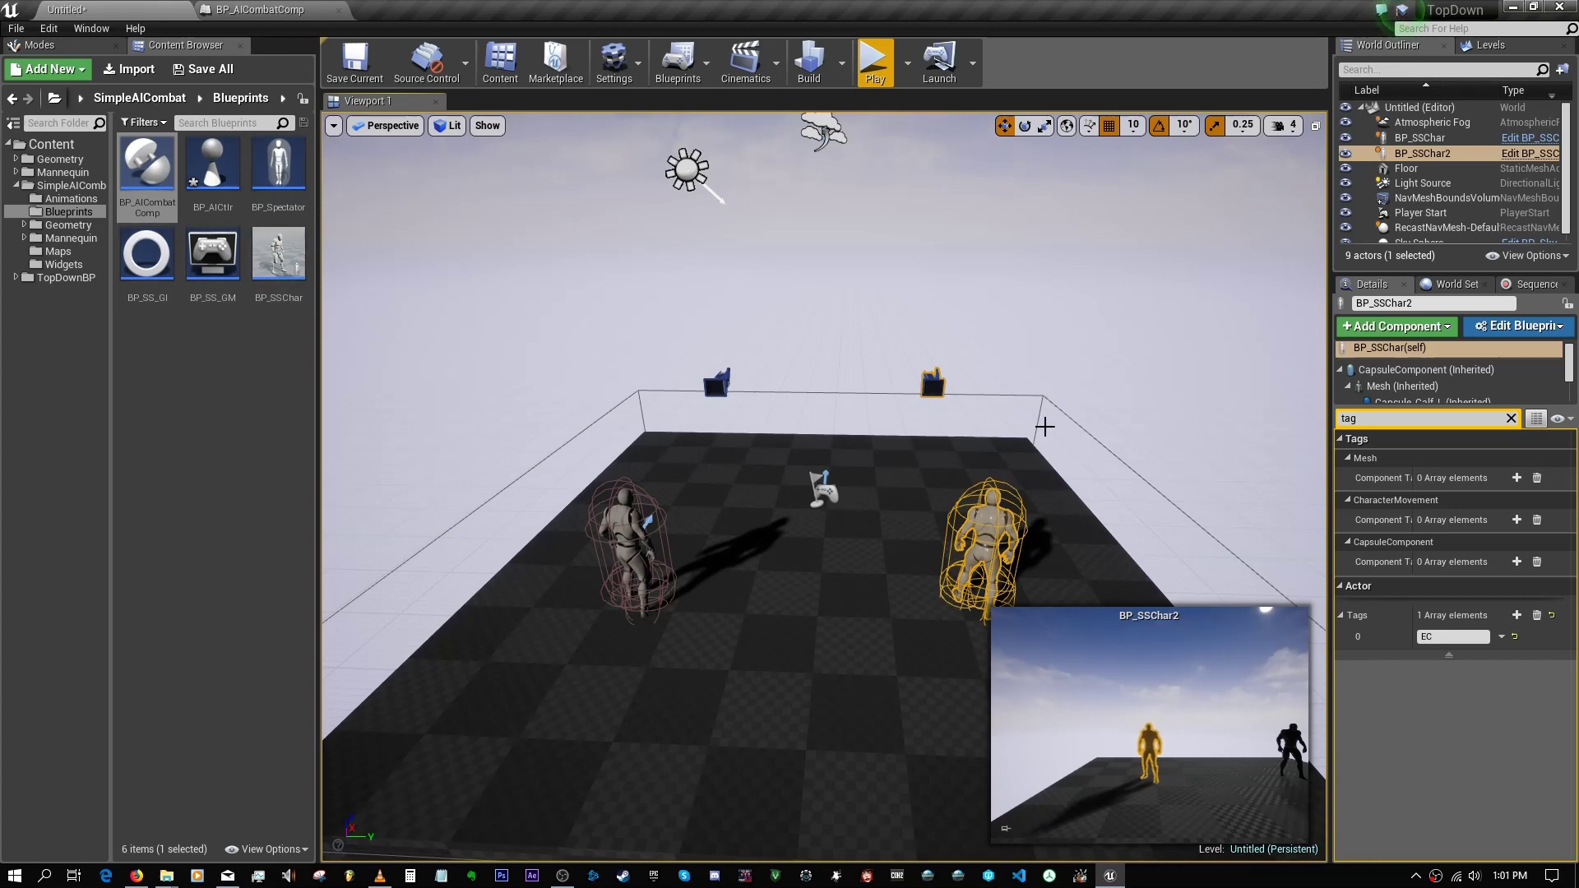
pyautogui.moveTo(780, 582)
pyautogui.mouseDown(button='right')
pyautogui.moveTo(779, 609)
pyautogui.moveTo(780, 582)
pyautogui.moveTo(833, 638)
pyautogui.moveTo(775, 584)
pyautogui.moveTo(788, 589)
pyautogui.mouseUp(button='right')
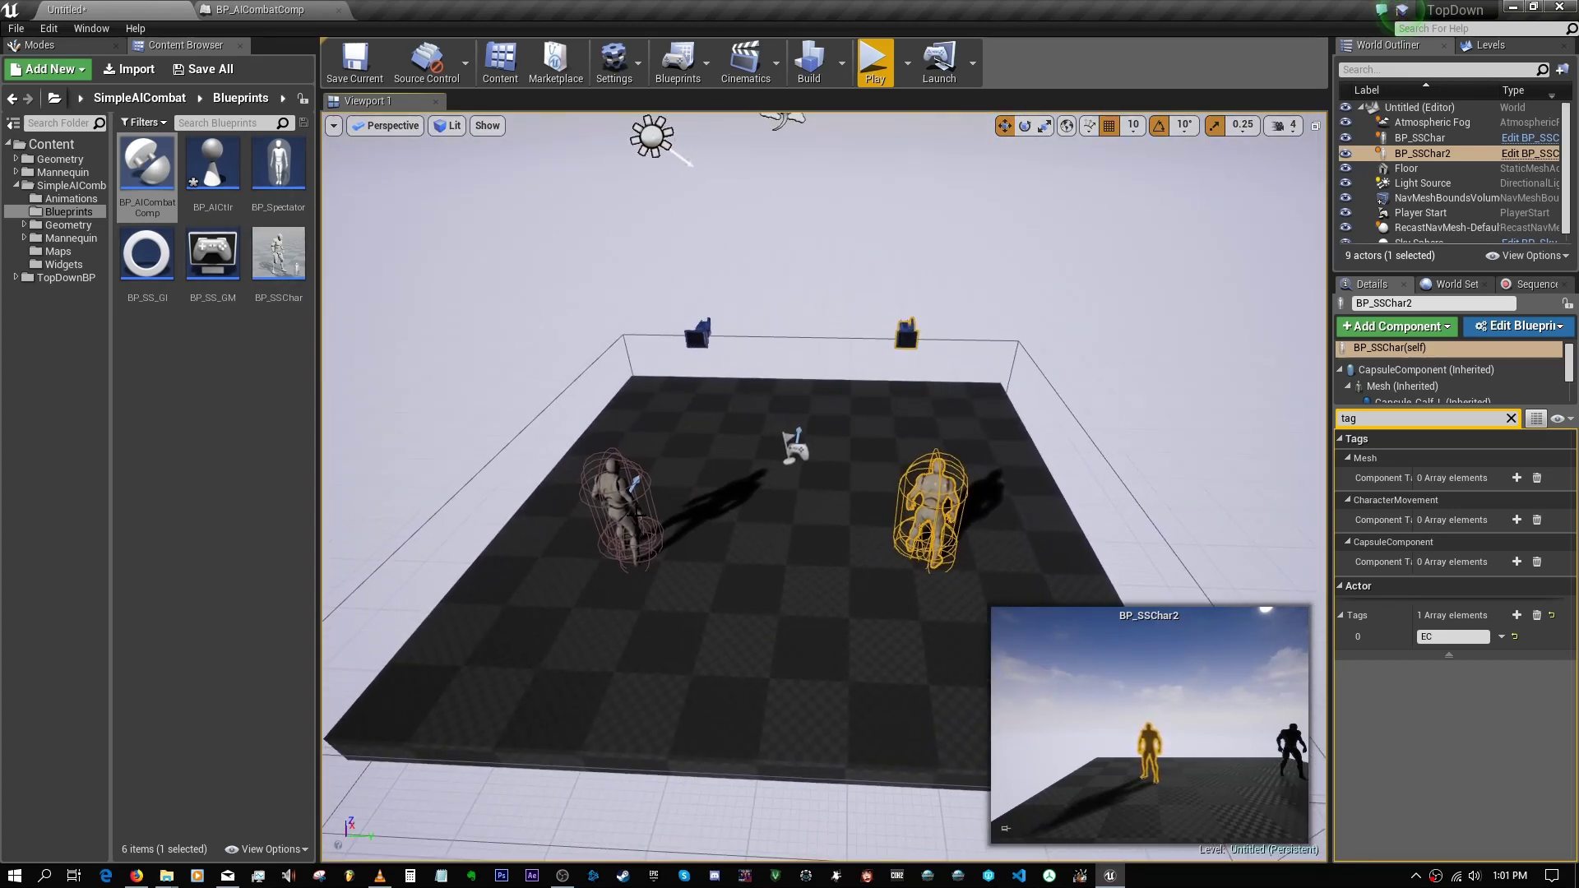
# Step: Examine the personality, combat, RPG and montage settings of the AICombatComp component on the first BP_SSChar character
pyautogui.click(642, 514)
pyautogui.click(1511, 418)
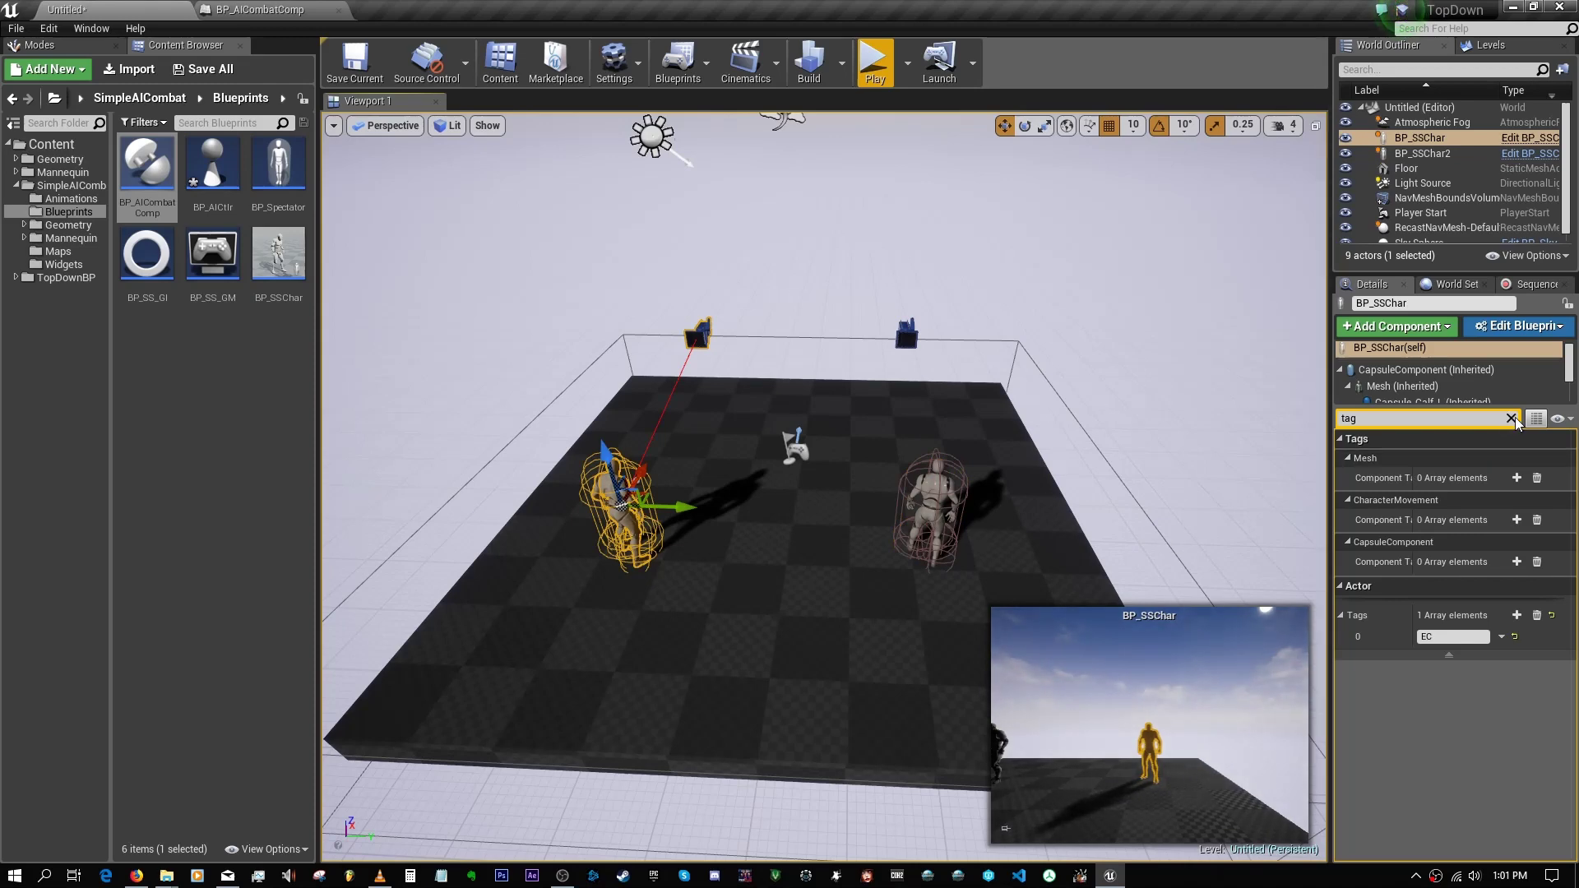
pyautogui.moveTo(1507, 403); pyautogui.dragTo(1511, 465)
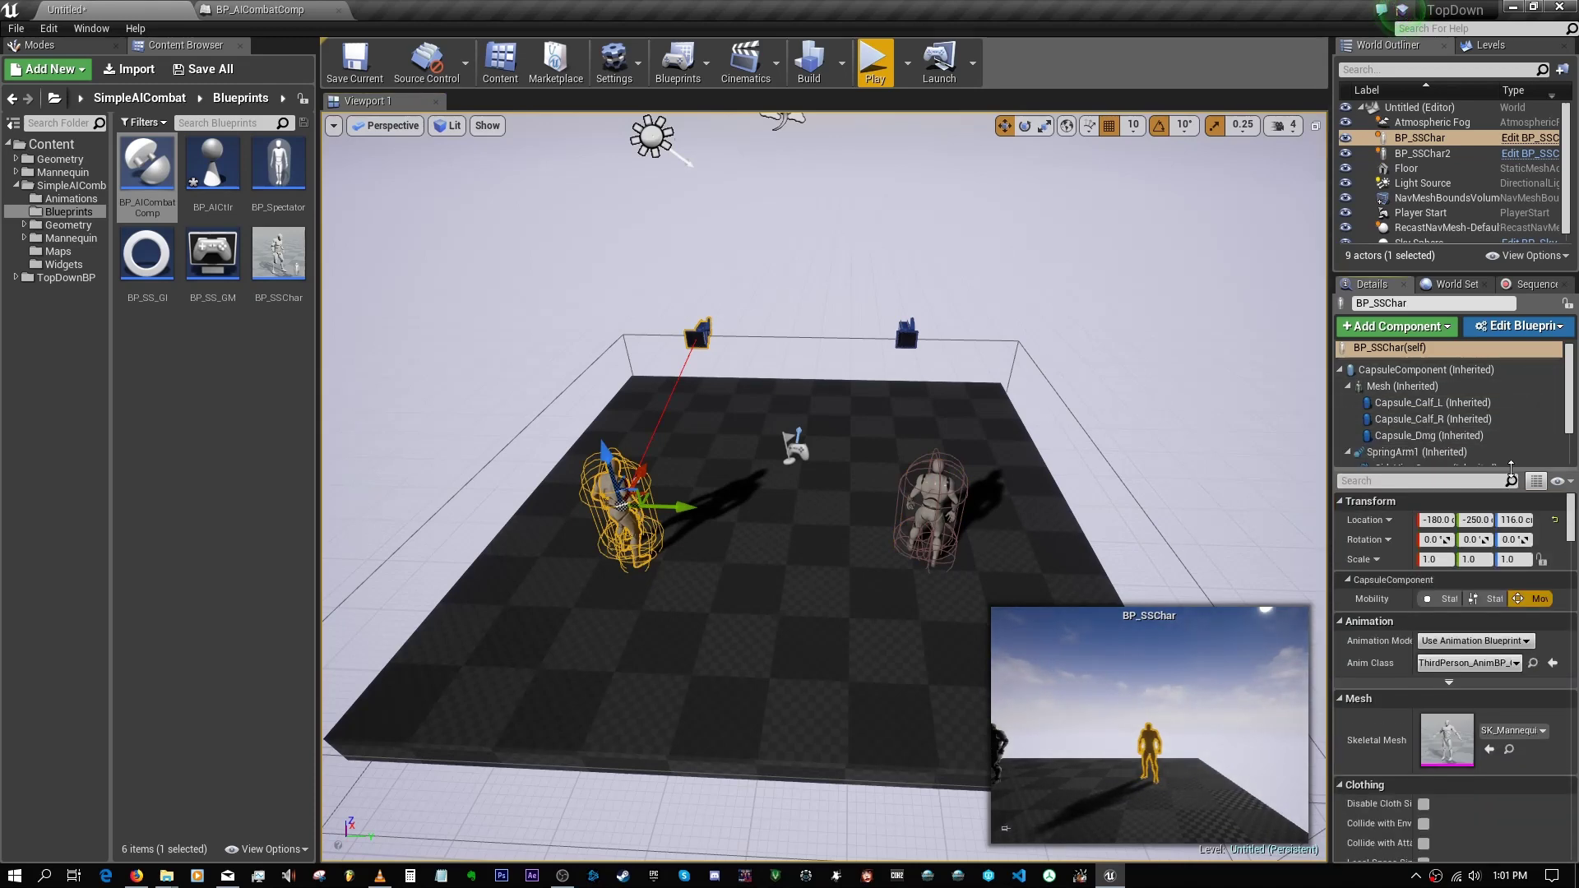
pyautogui.scroll(-3, 1568, 396)
pyautogui.click(1415, 455)
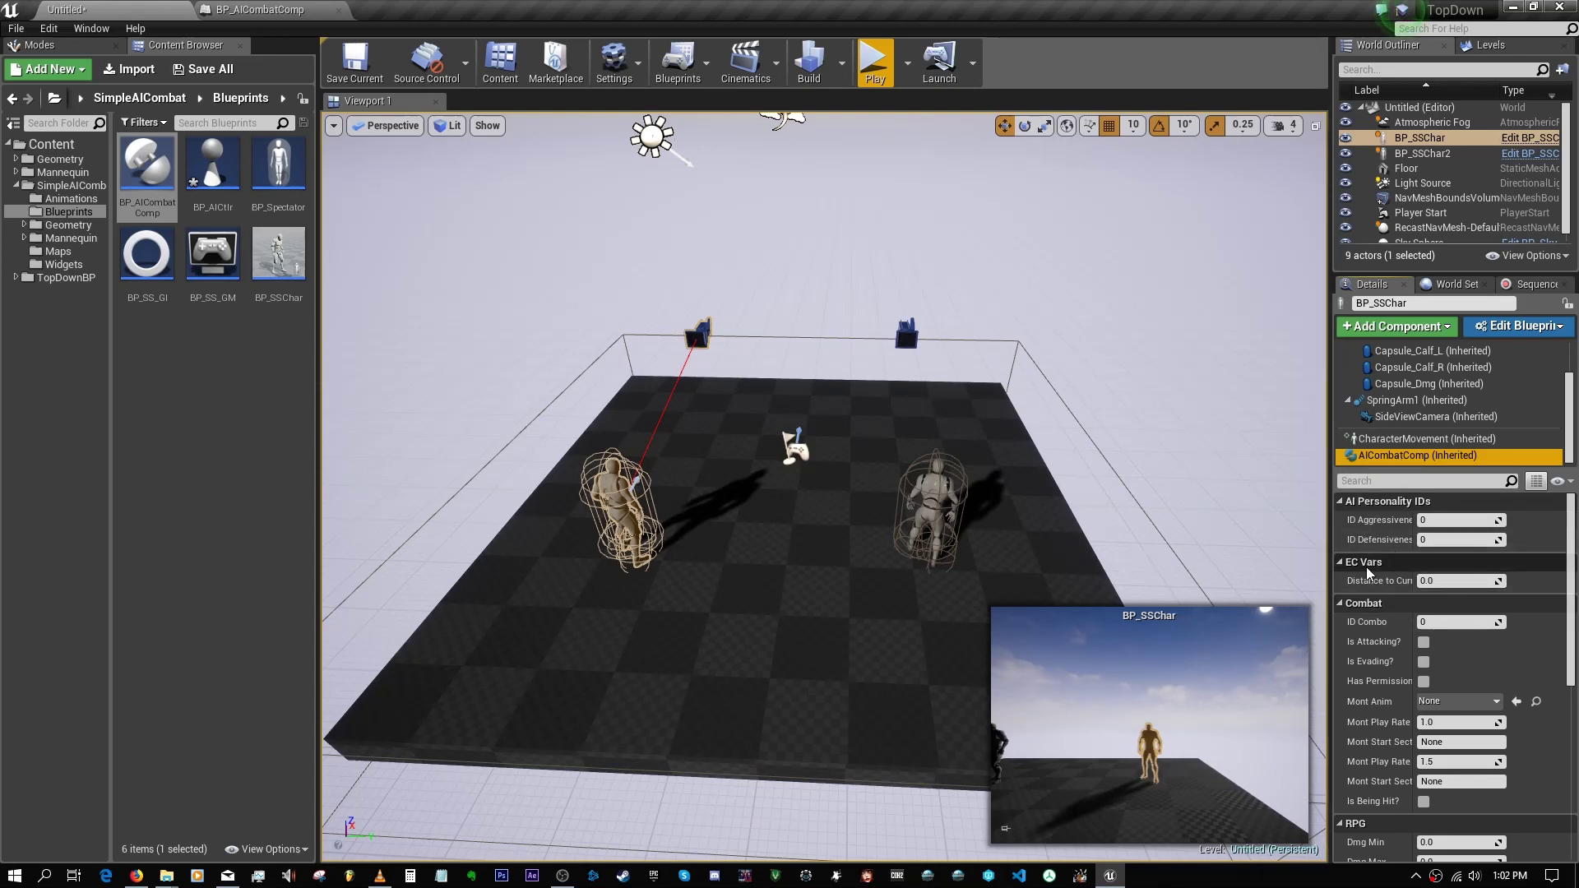
pyautogui.scroll(-2, 1402, 650)
pyautogui.scroll(-5, 1408, 666)
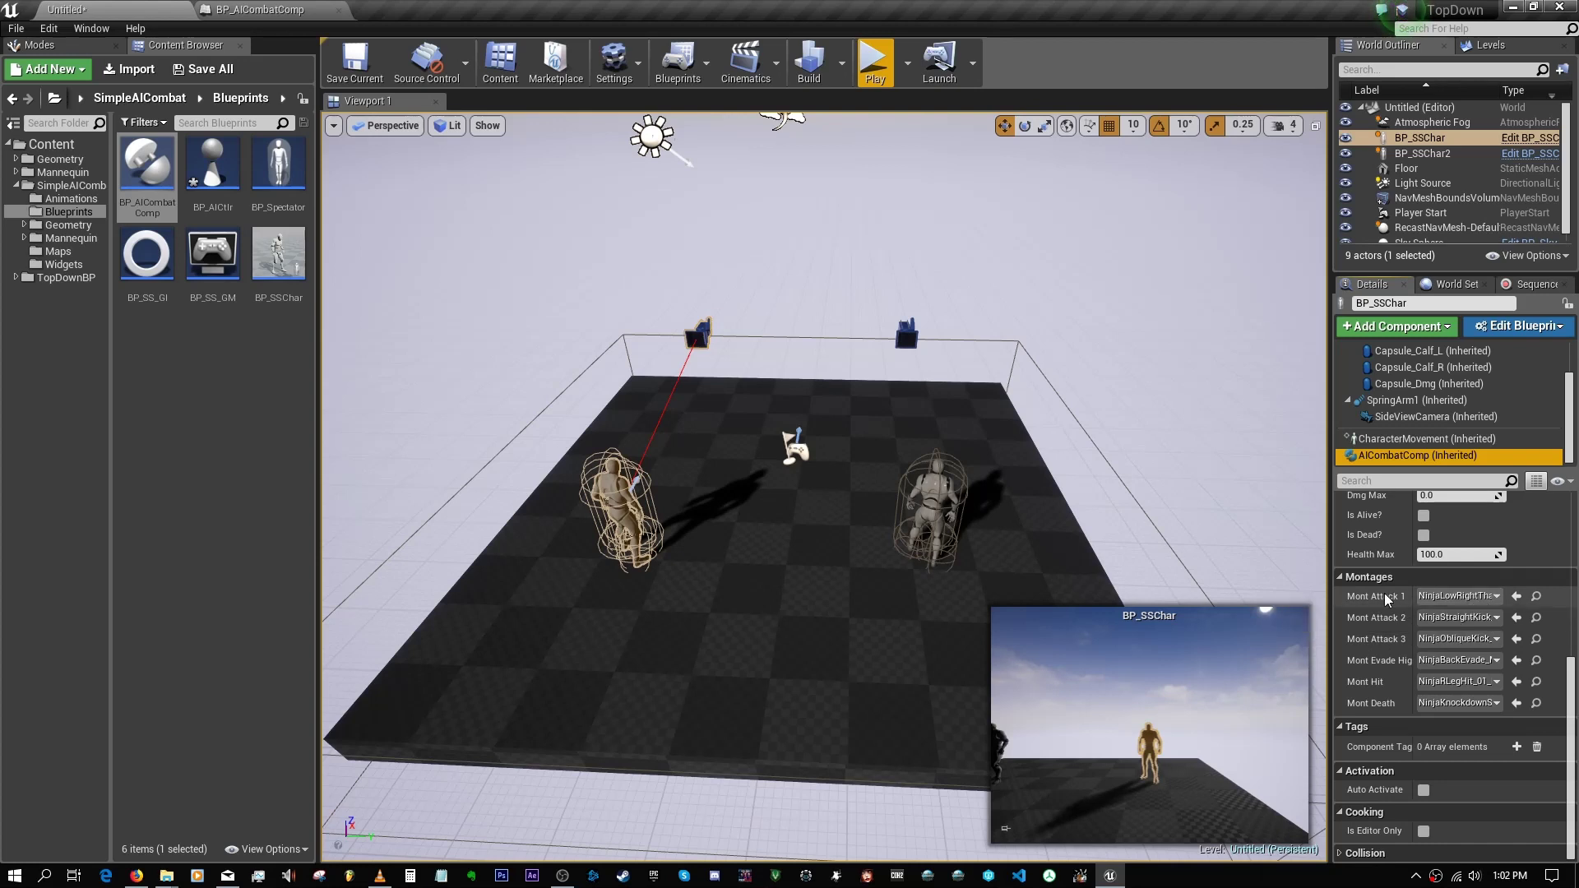
pyautogui.scroll(1, 1464, 555)
pyautogui.scroll(5, 1456, 553)
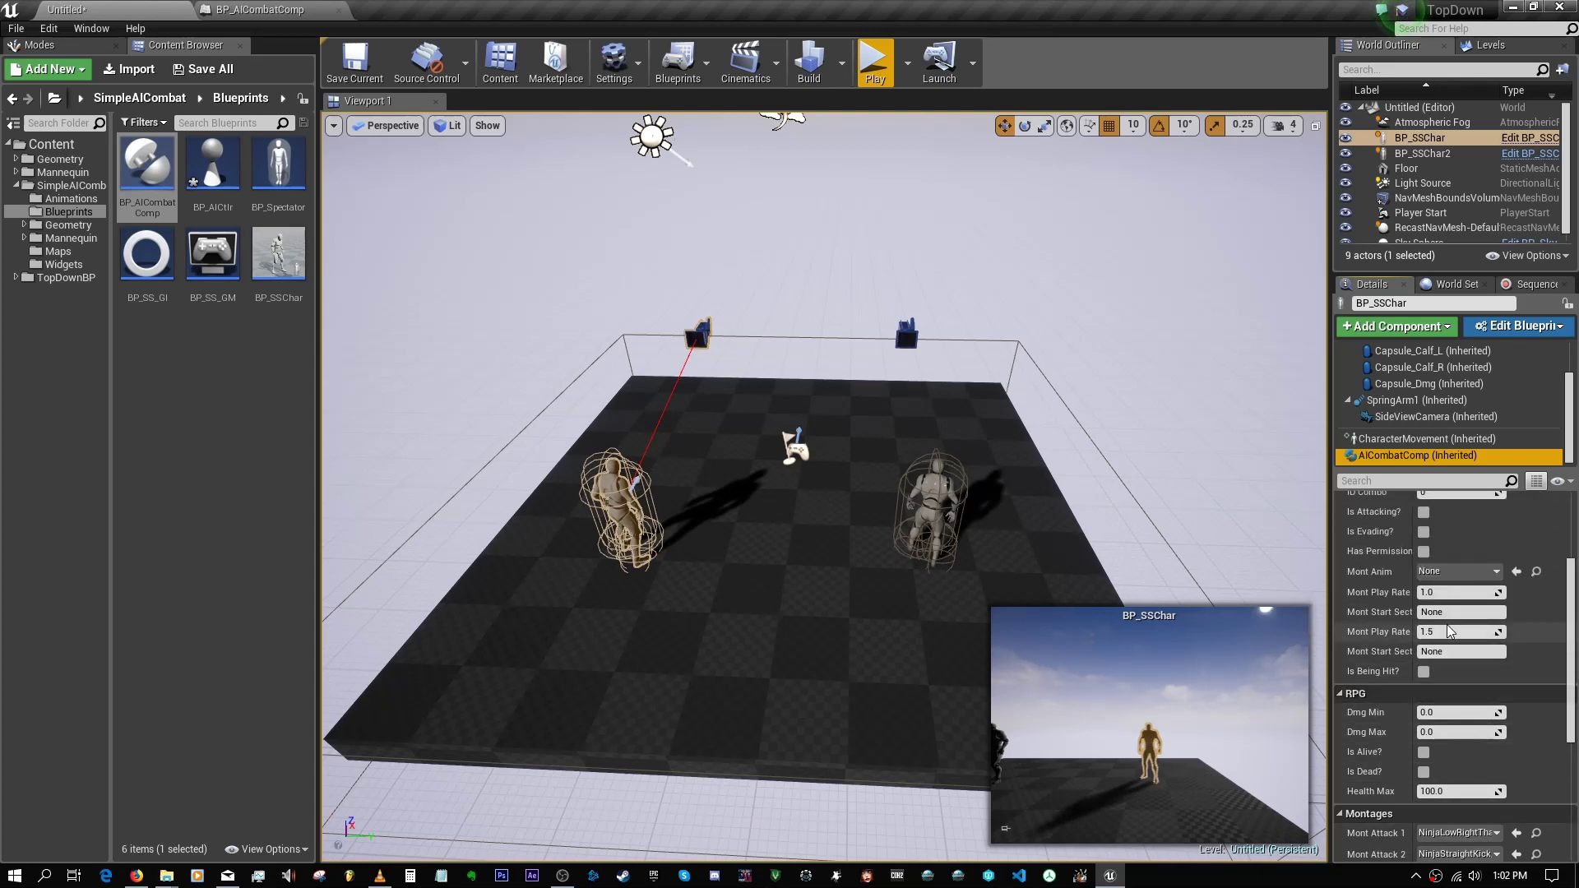
pyautogui.scroll(3, 1418, 545)
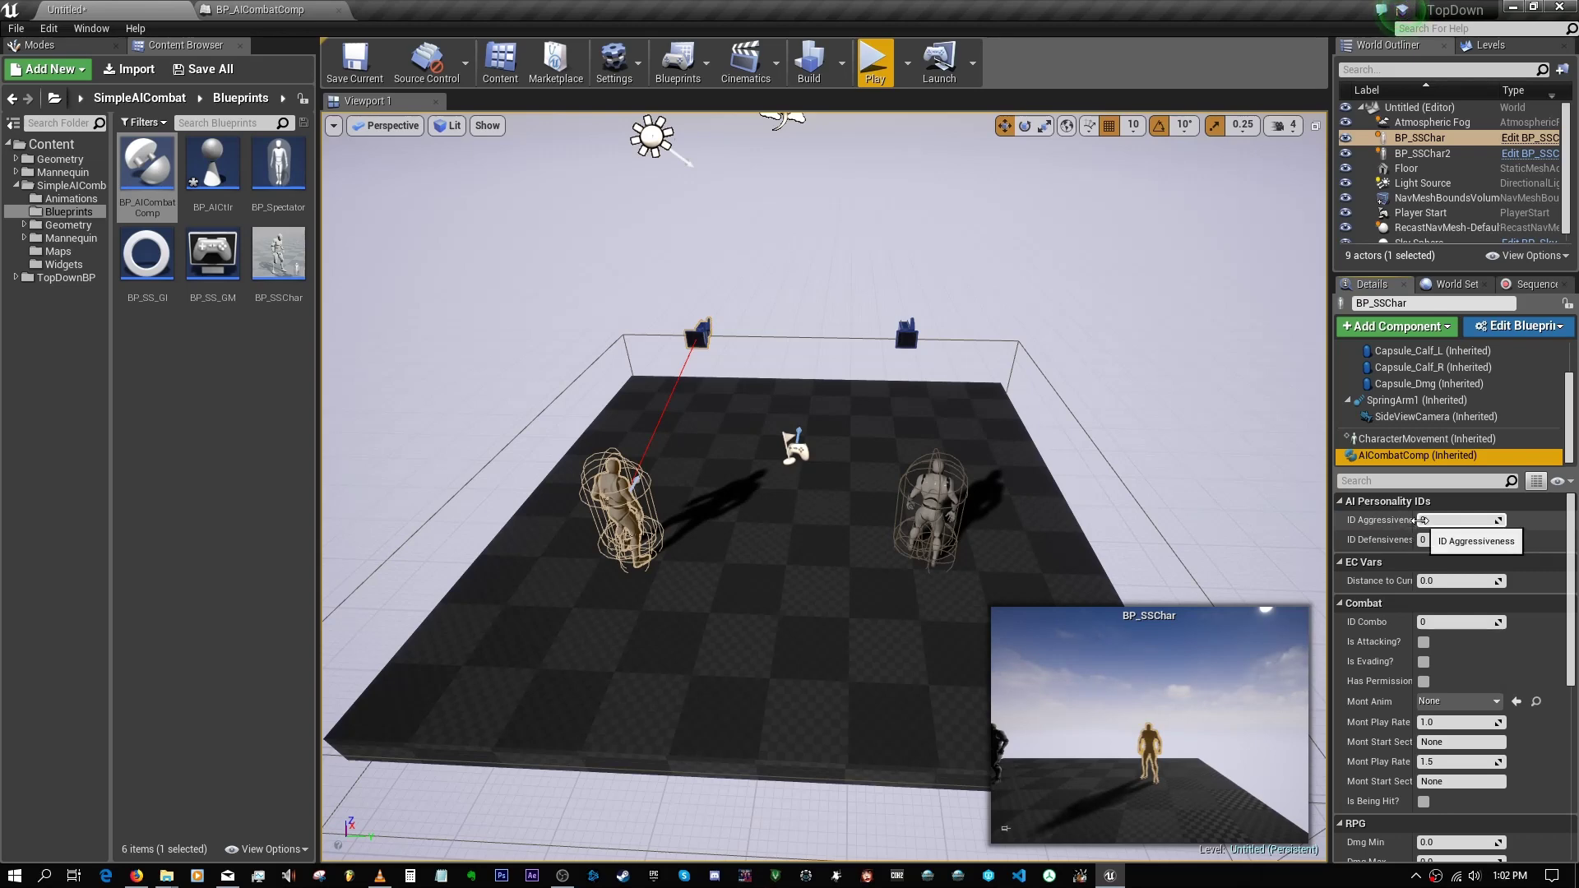
# Step: Delete both BP_SSChar characters from the level
pyautogui.click(935, 484)
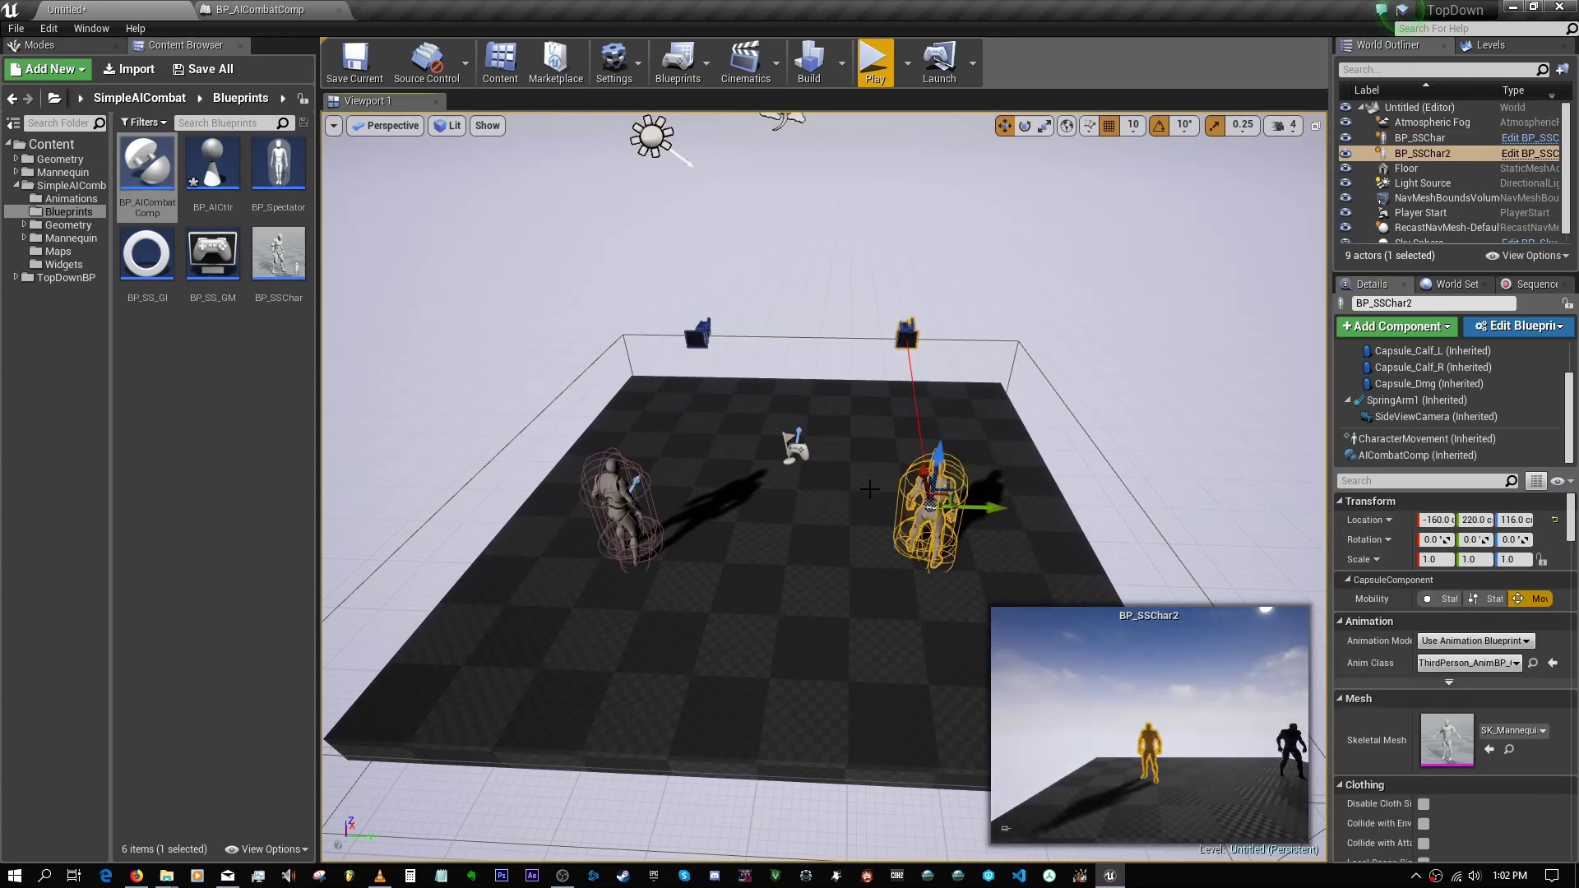
pyautogui.click(629, 506)
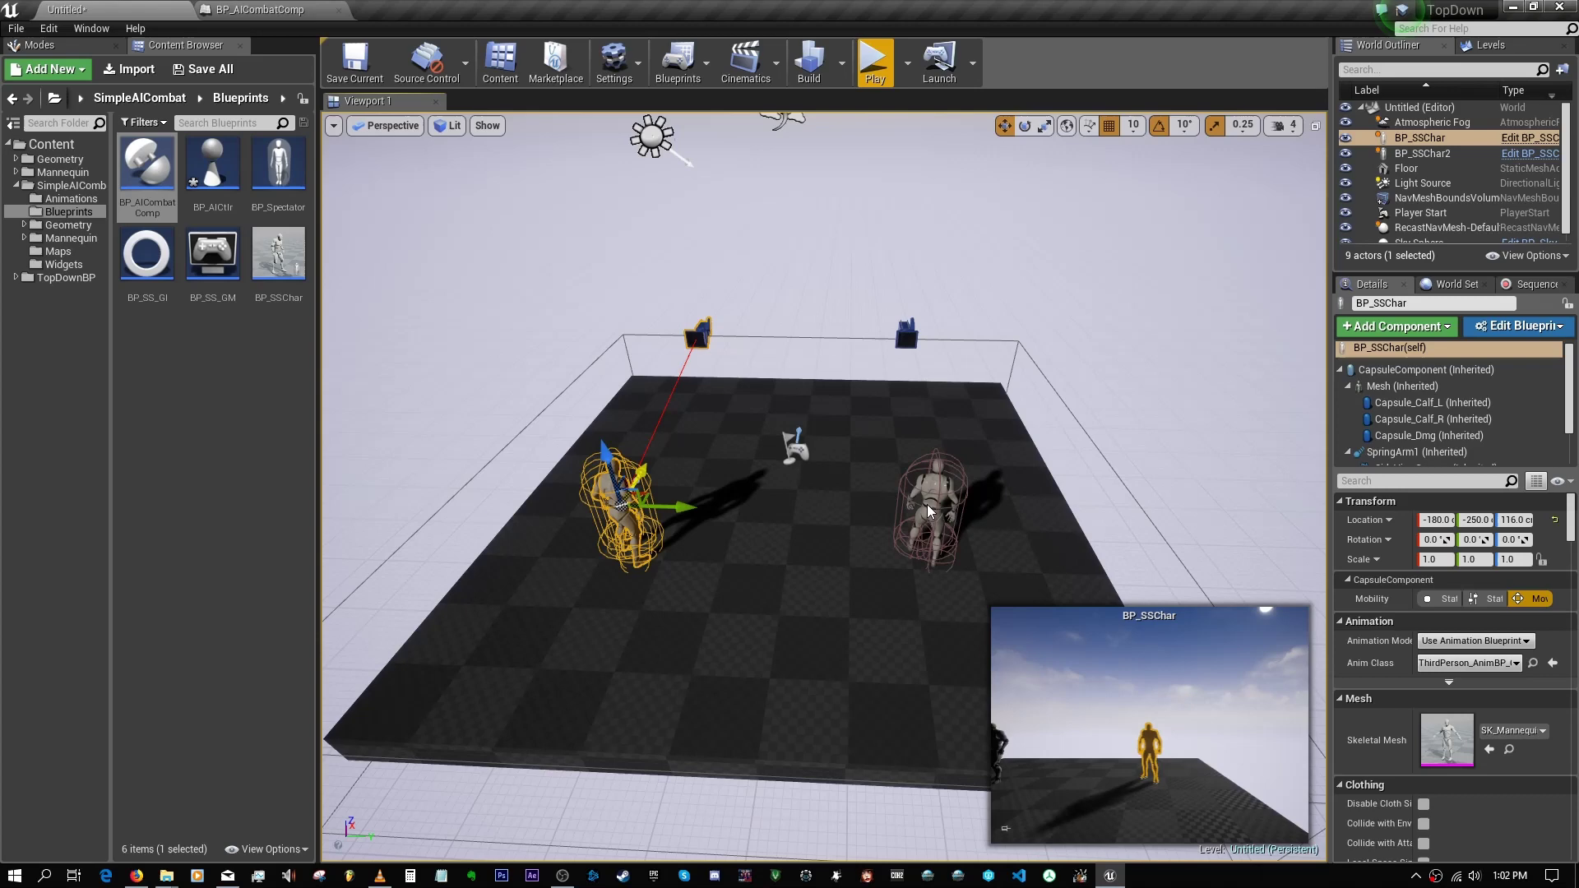
pyautogui.keyDown('ctrl'); pyautogui.click(927, 510); pyautogui.keyUp('ctrl')
pyautogui.press('Delete')
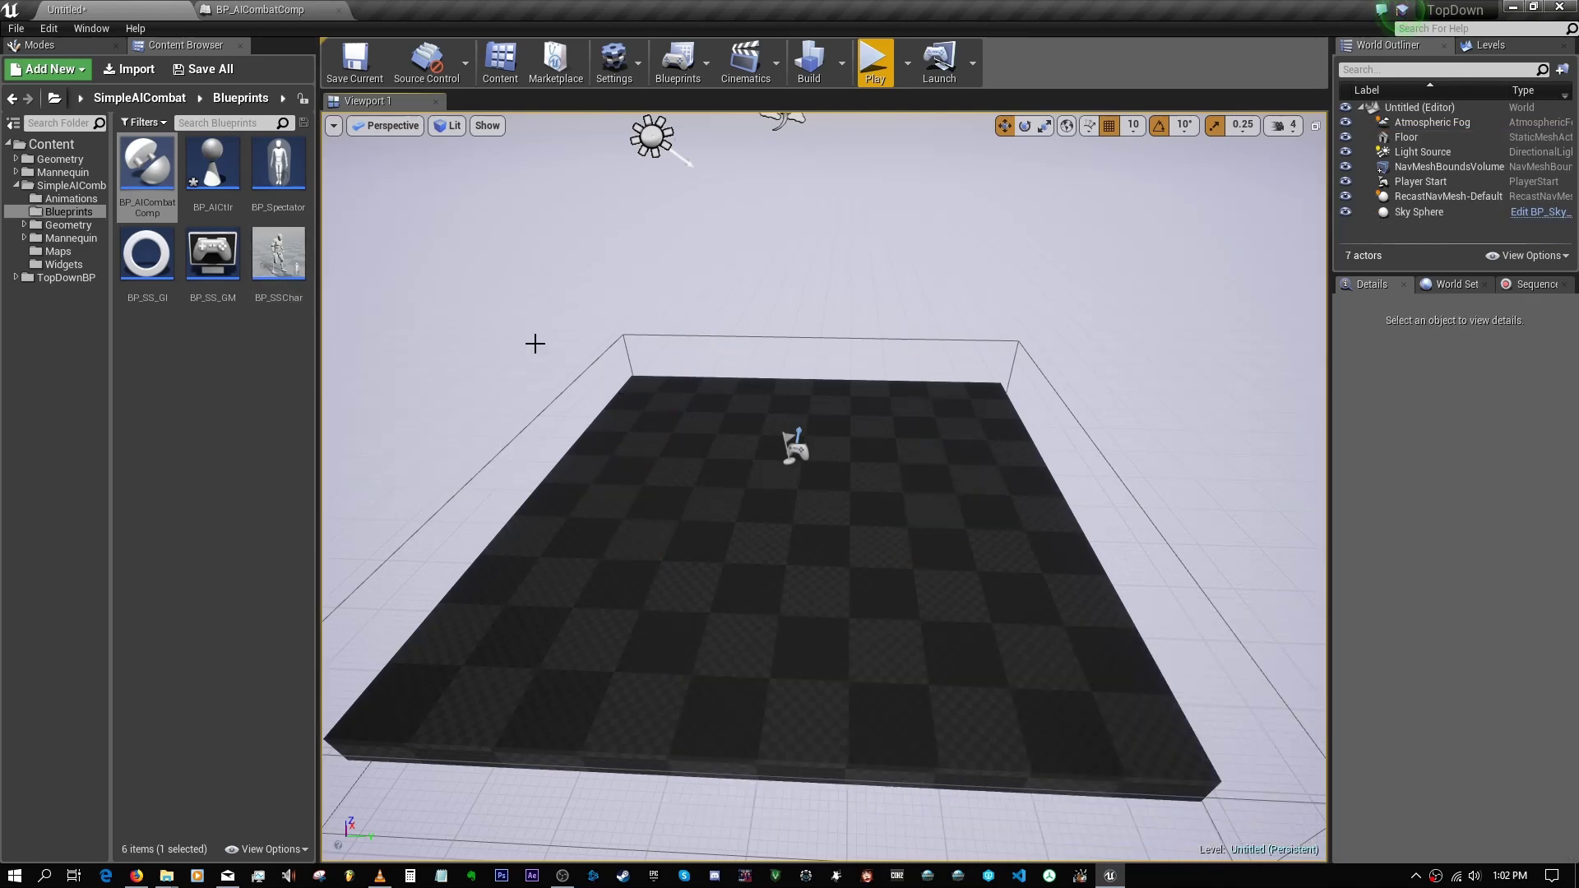
# Step: Save the level as X in the SimpleAICombat Maps folder
pyautogui.moveTo(740, 395); pyautogui.dragTo(730, 401, button='right')
pyautogui.hotkey('ctrl', 's')
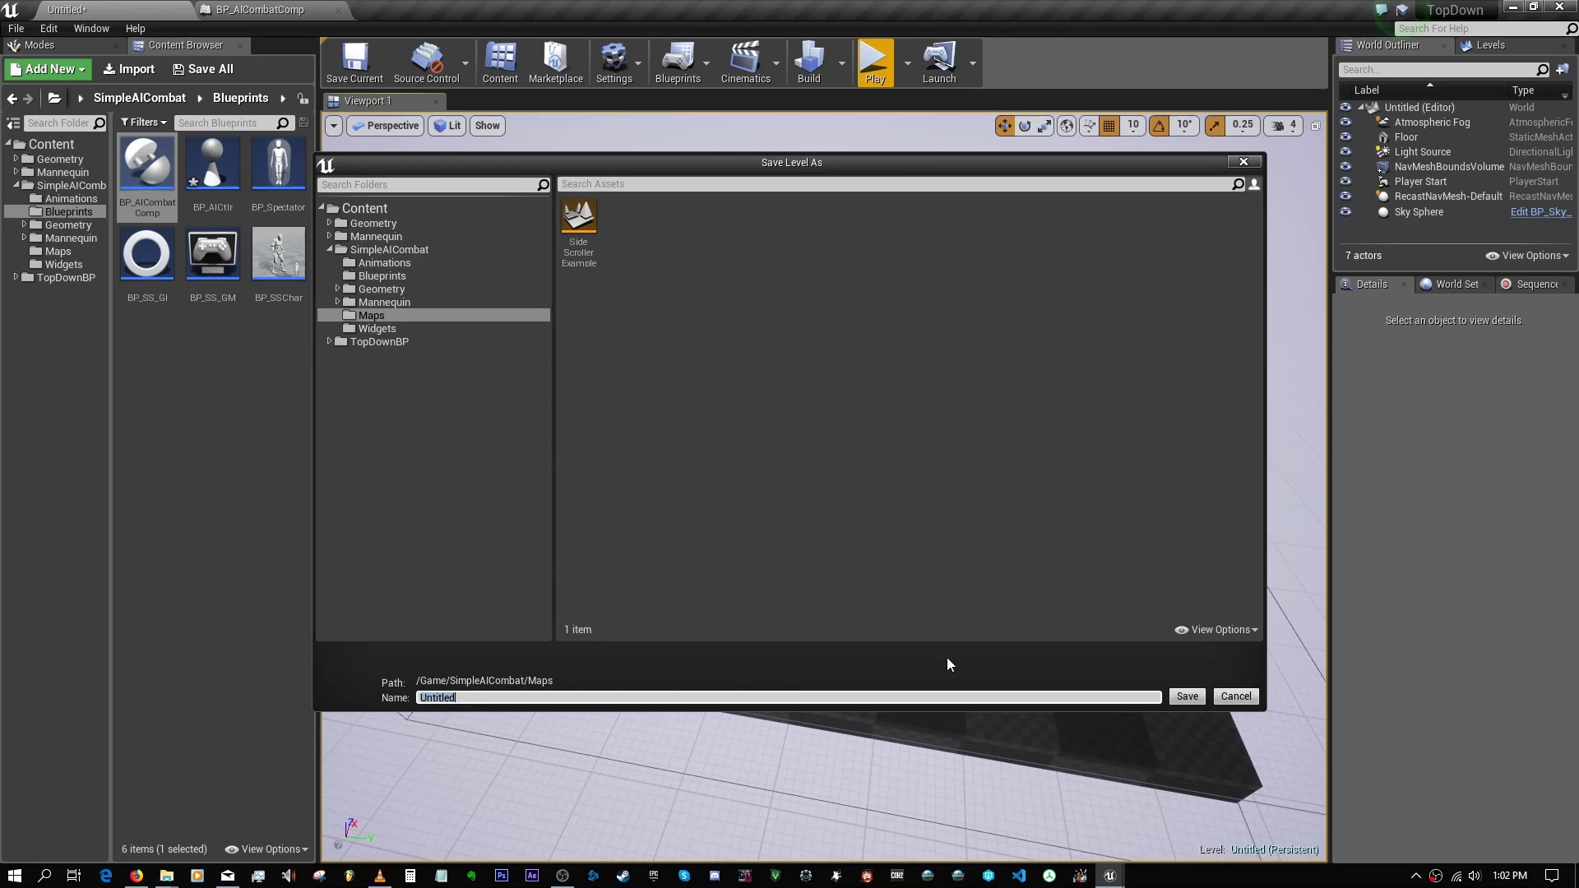
pyautogui.write('X')
pyautogui.click(1187, 697)
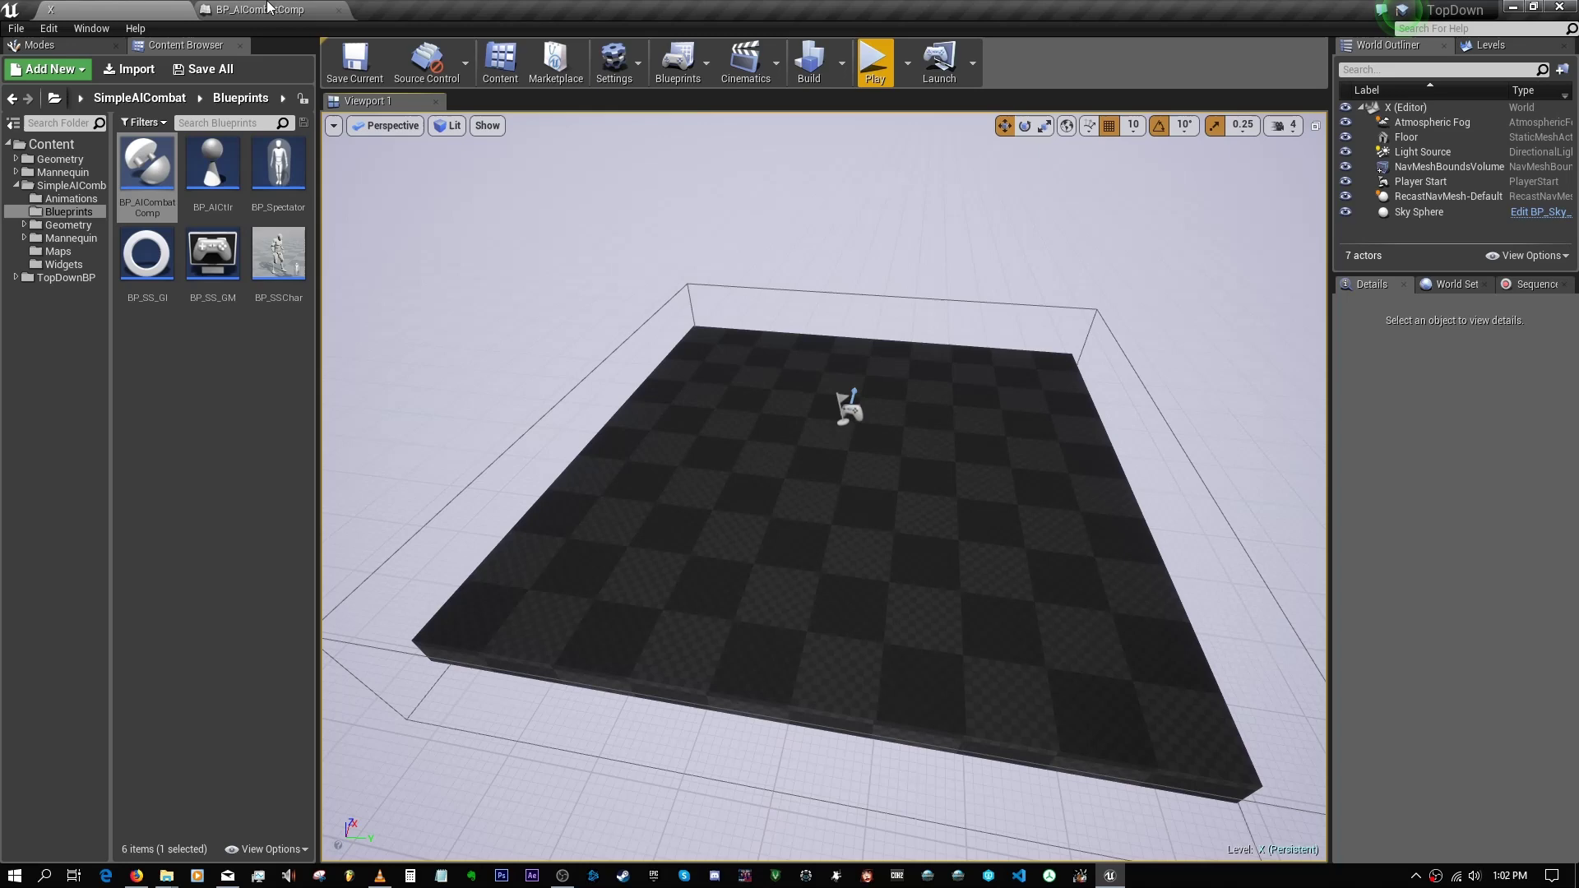
# Step: Disconnect Event Begin Play from Cast To Character in BP_AICombatComp, then compile, save and close the blueprint
pyautogui.click(265, 10)
pyautogui.scroll(1, 771, 361)
pyautogui.scroll(-10, 787, 426)
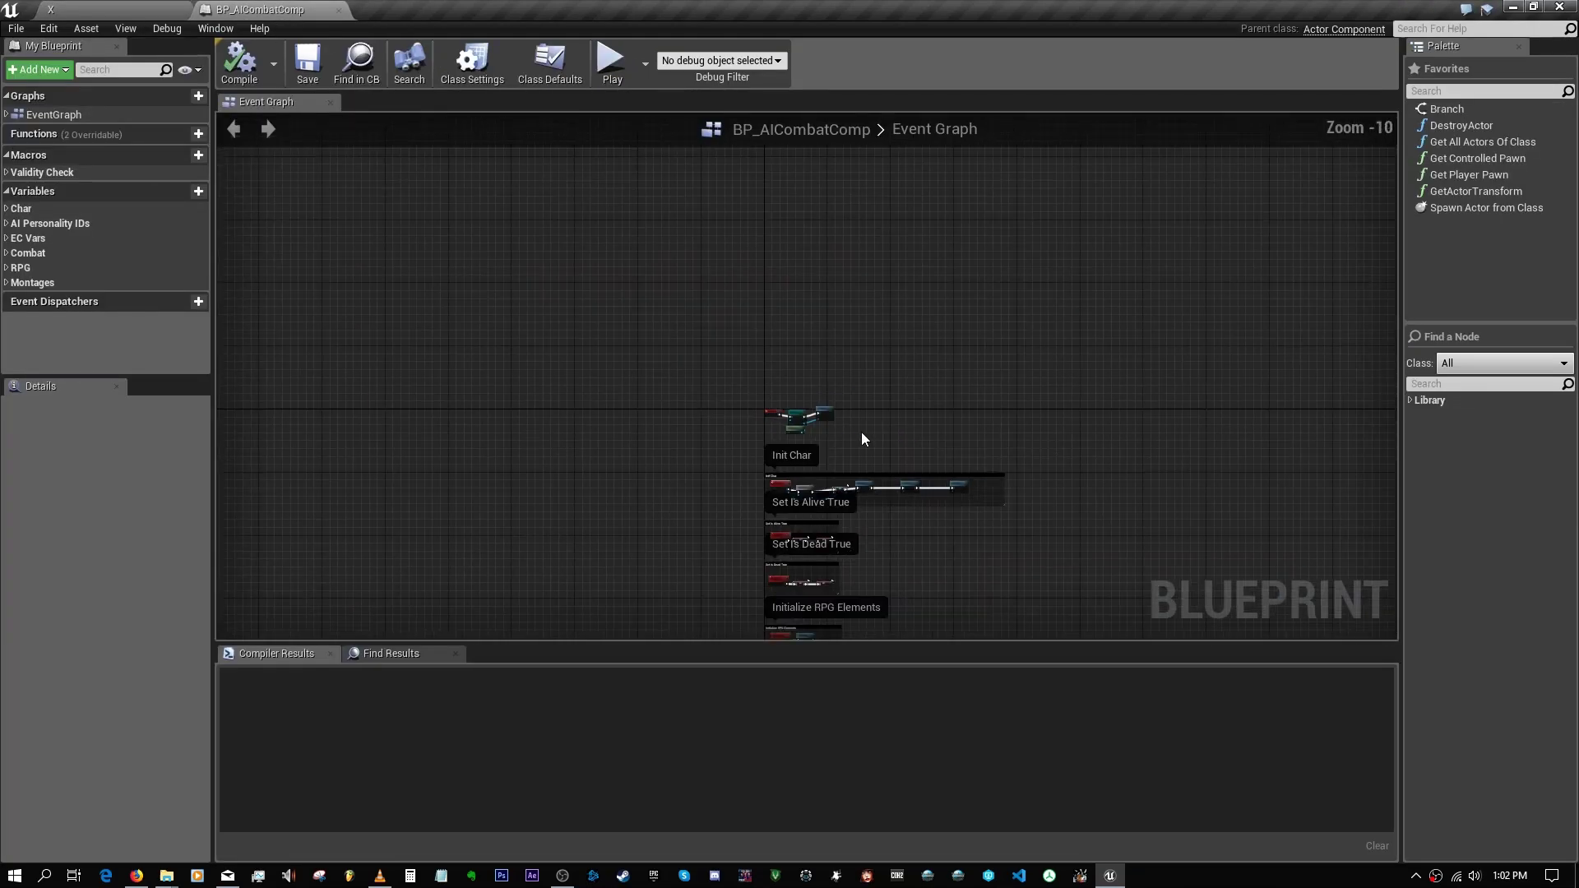
pyautogui.scroll(10, 860, 438)
pyautogui.keyDown('alt'); pyautogui.click(596, 359); pyautogui.keyUp('alt')
pyautogui.scroll(-8, 788, 463)
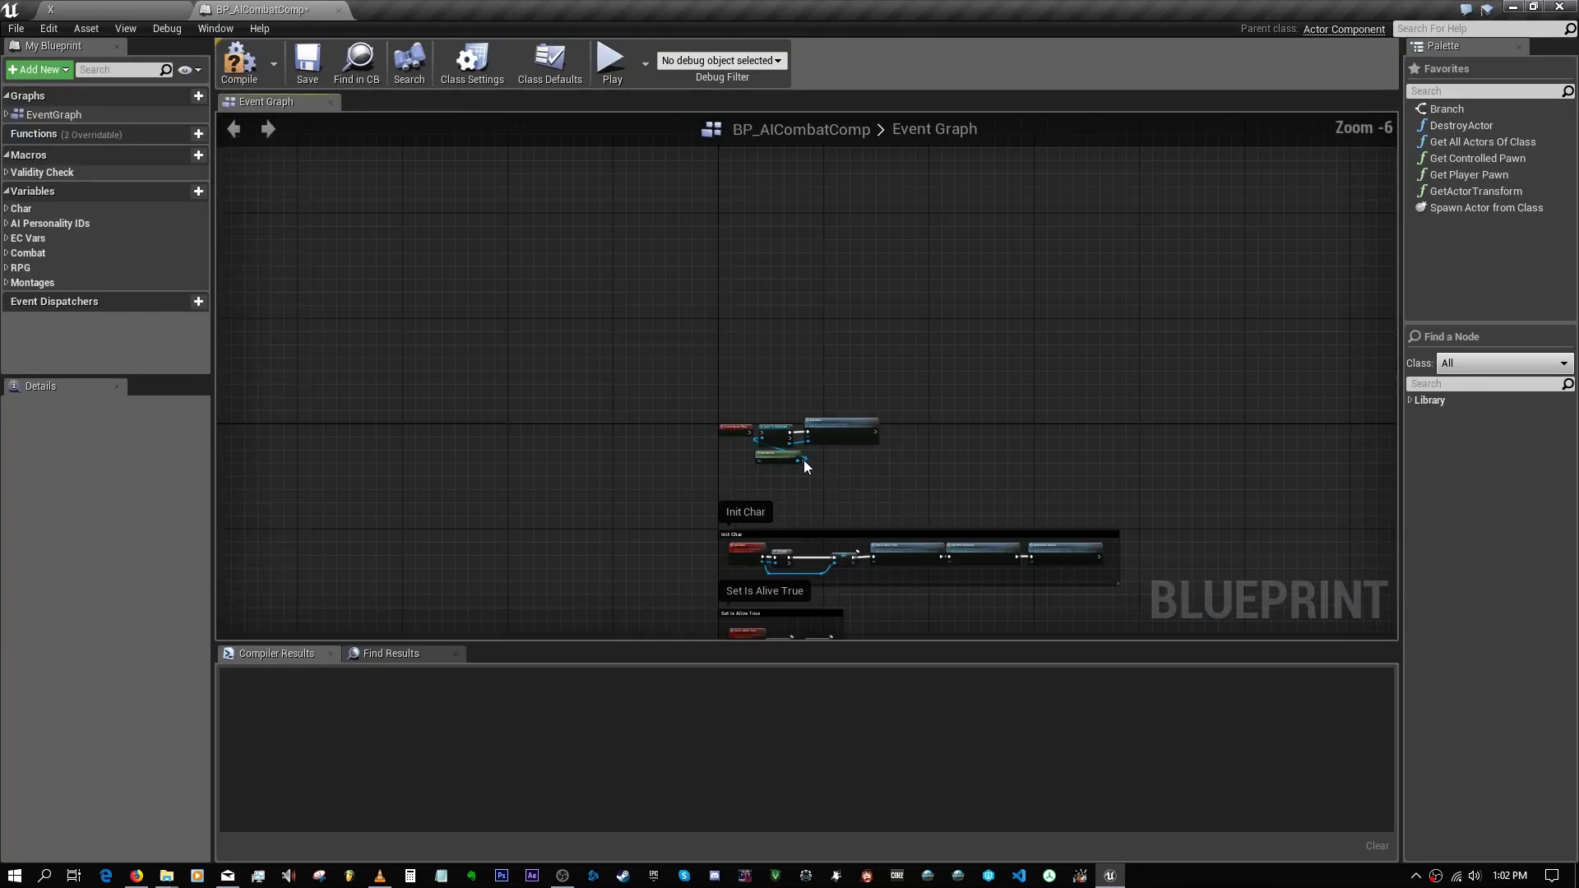
pyautogui.moveTo(841, 488); pyautogui.dragTo(741, 430, button='right')
pyautogui.scroll(6, 732, 424)
pyautogui.click(240, 79)
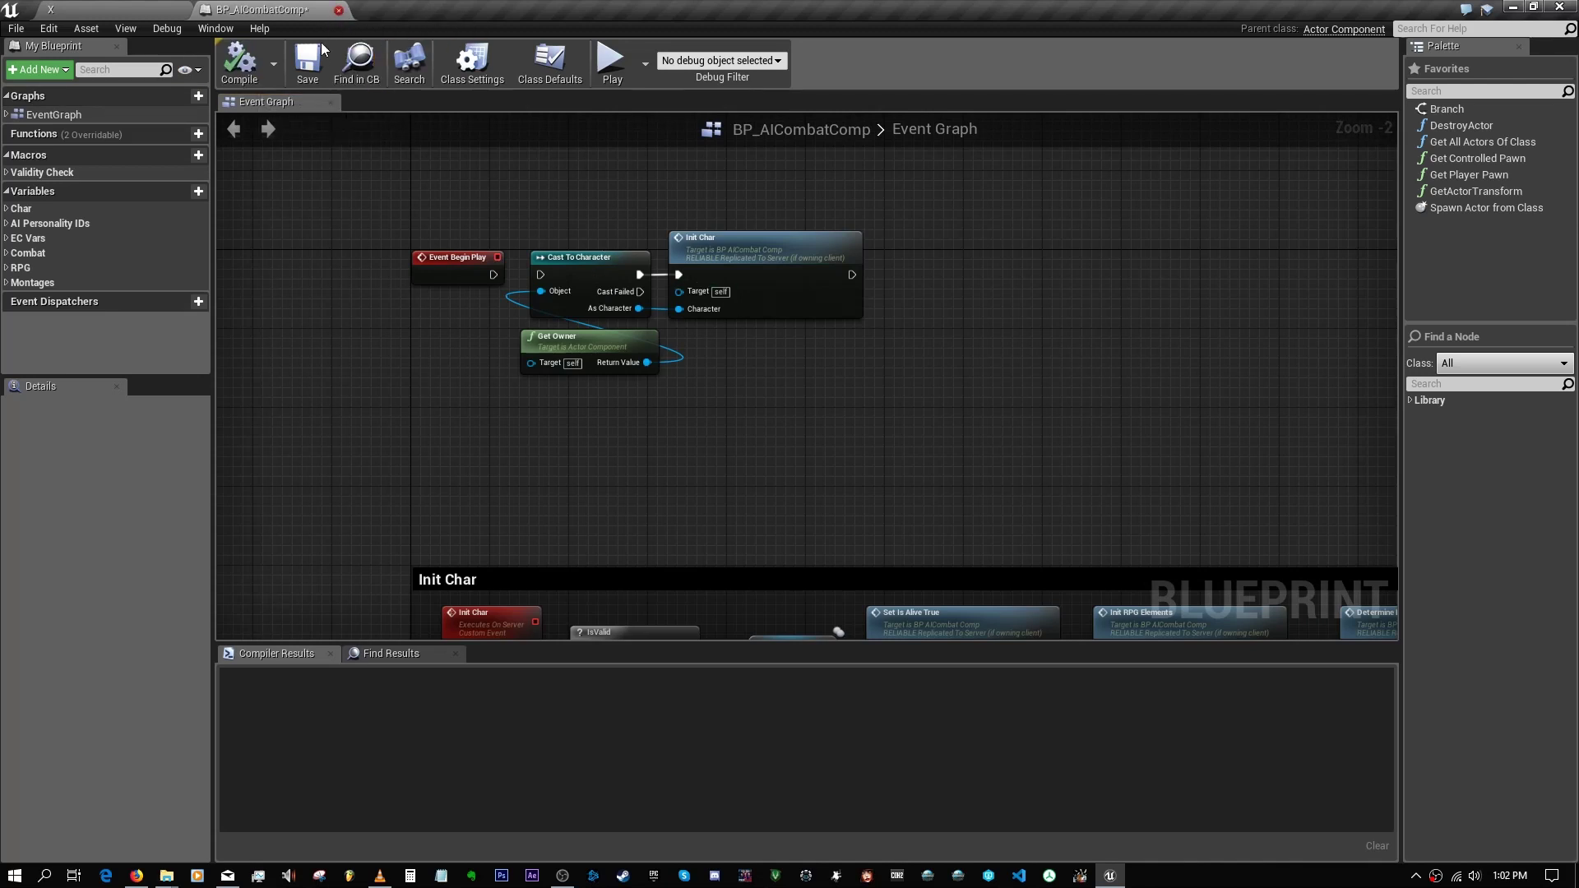
pyautogui.click(307, 64)
pyautogui.click(338, 10)
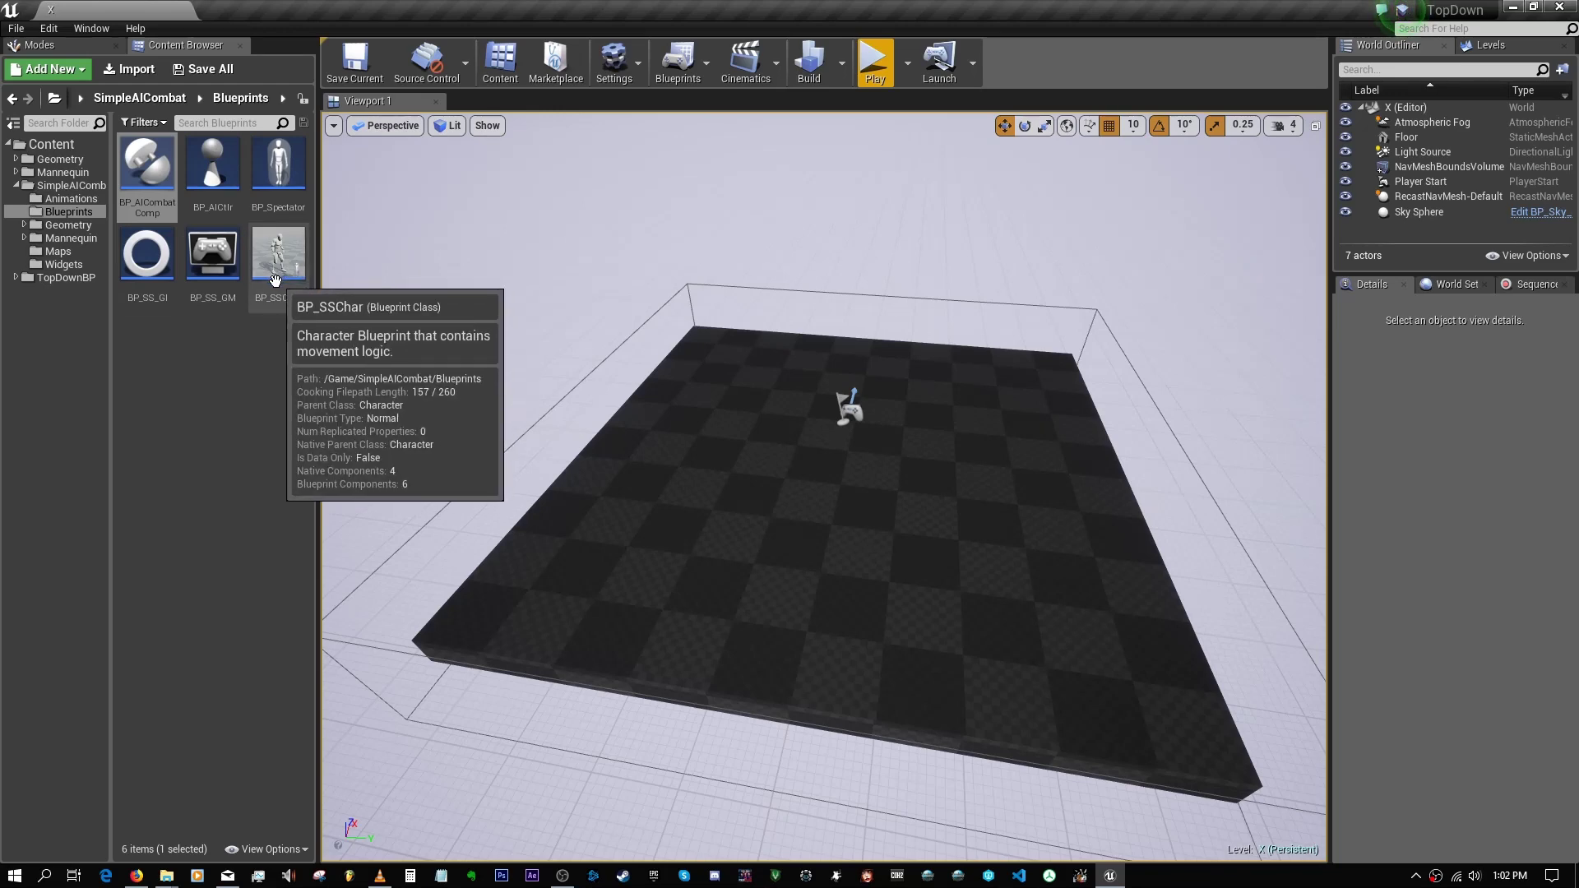
# Step: Examine the event graphs of the BP_SS_GI and BP_SS_GM blueprints, closing each one again
pyautogui.doubleClick(161, 276)
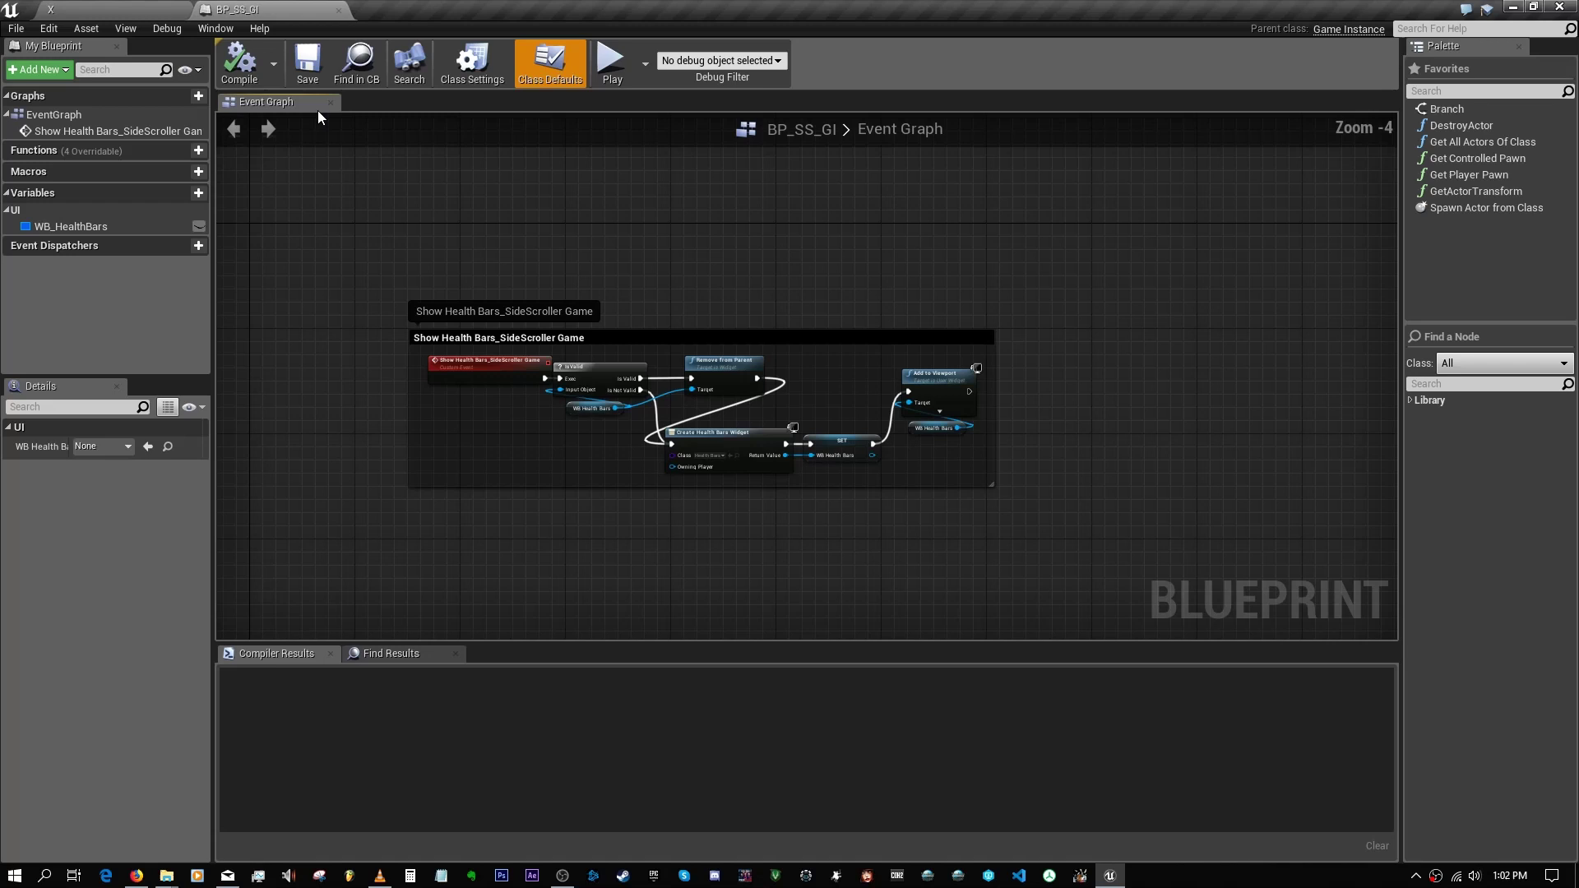
pyautogui.click(338, 10)
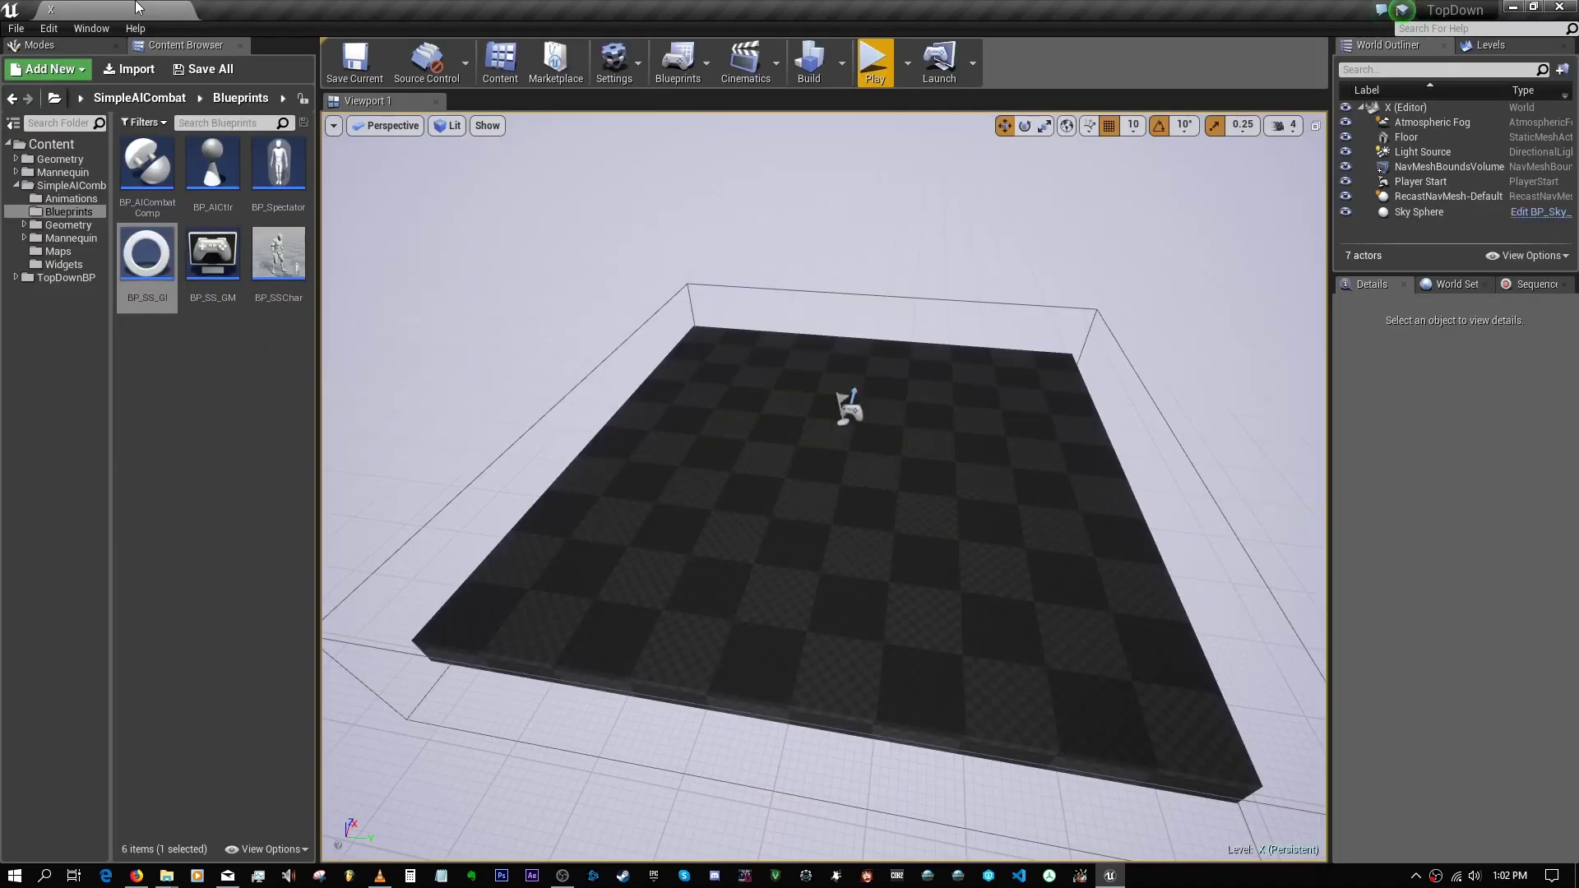
pyautogui.doubleClick(217, 263)
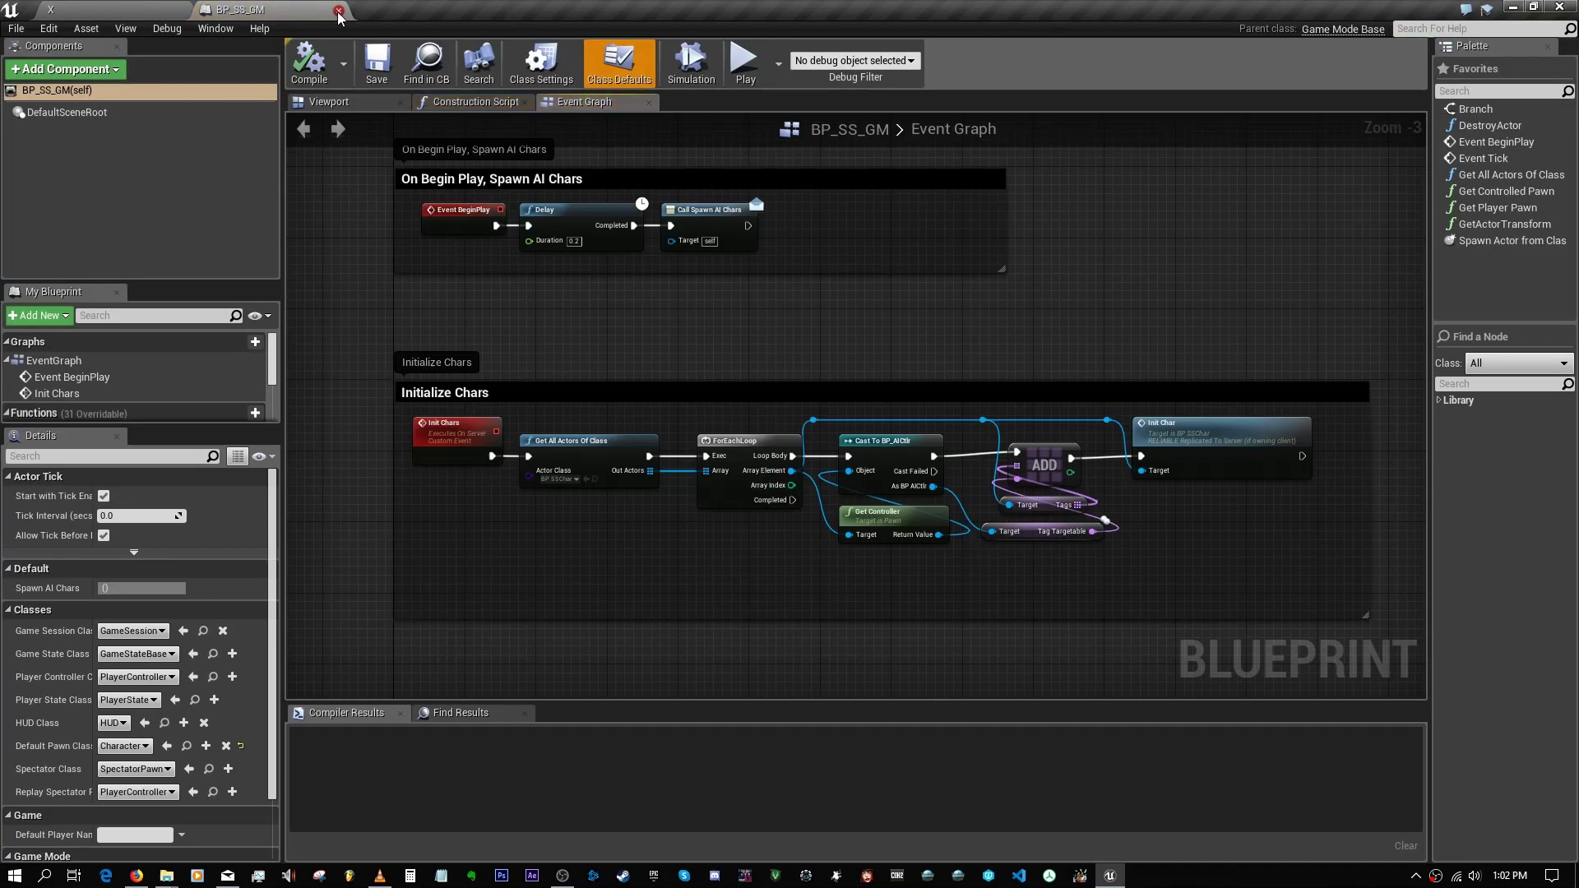
pyautogui.click(338, 11)
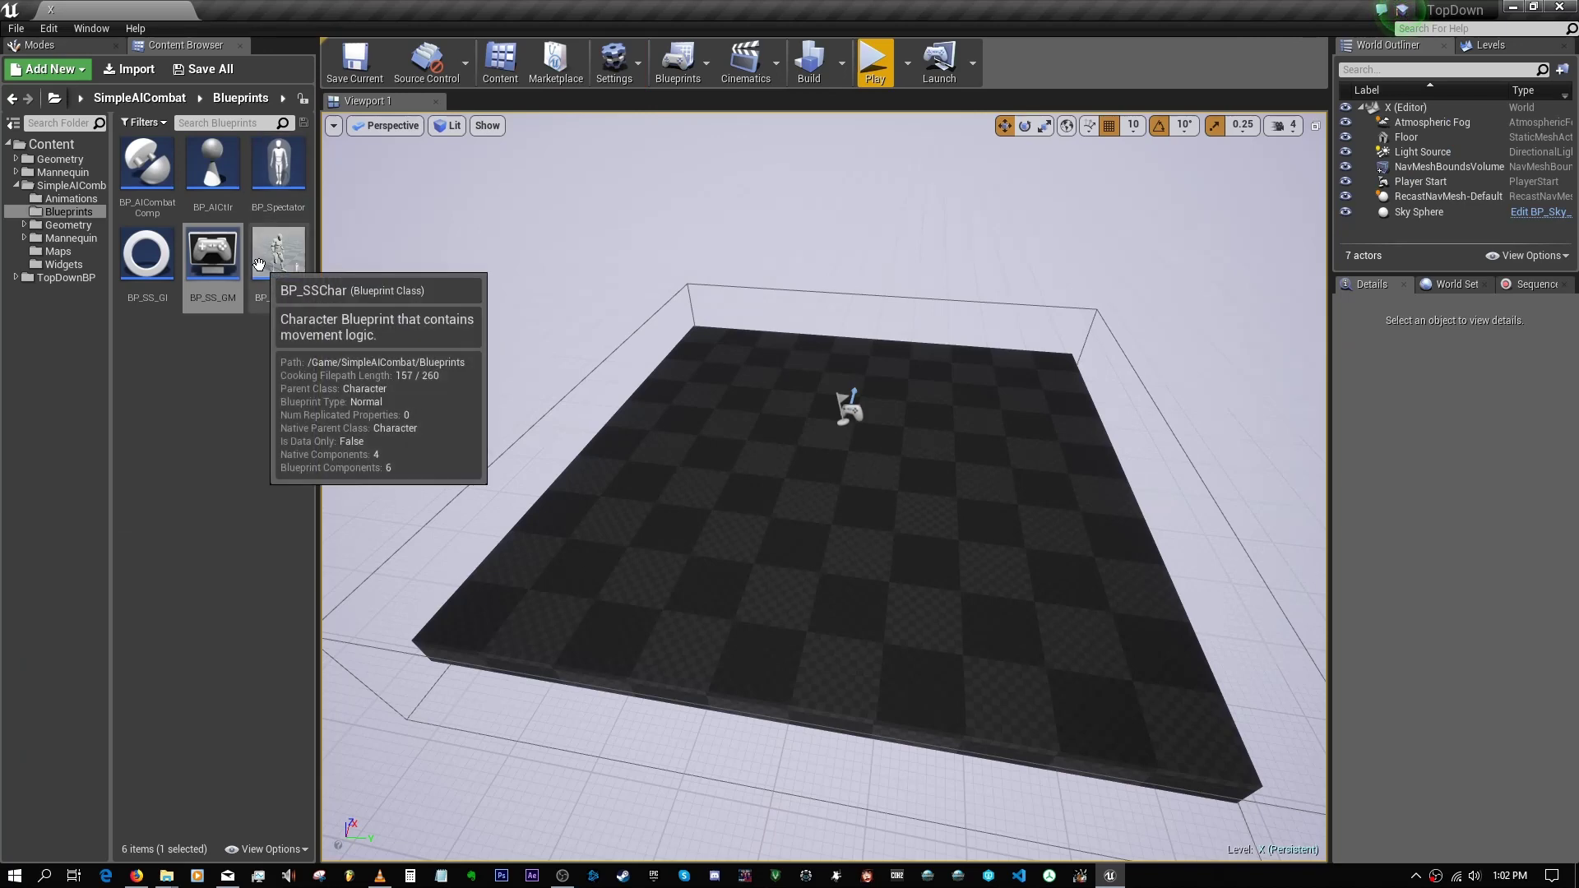
# Step: Examine the AI Sight config of the AIPerception component in BP_AICtlr, then close the blueprint
pyautogui.doubleClick(219, 165)
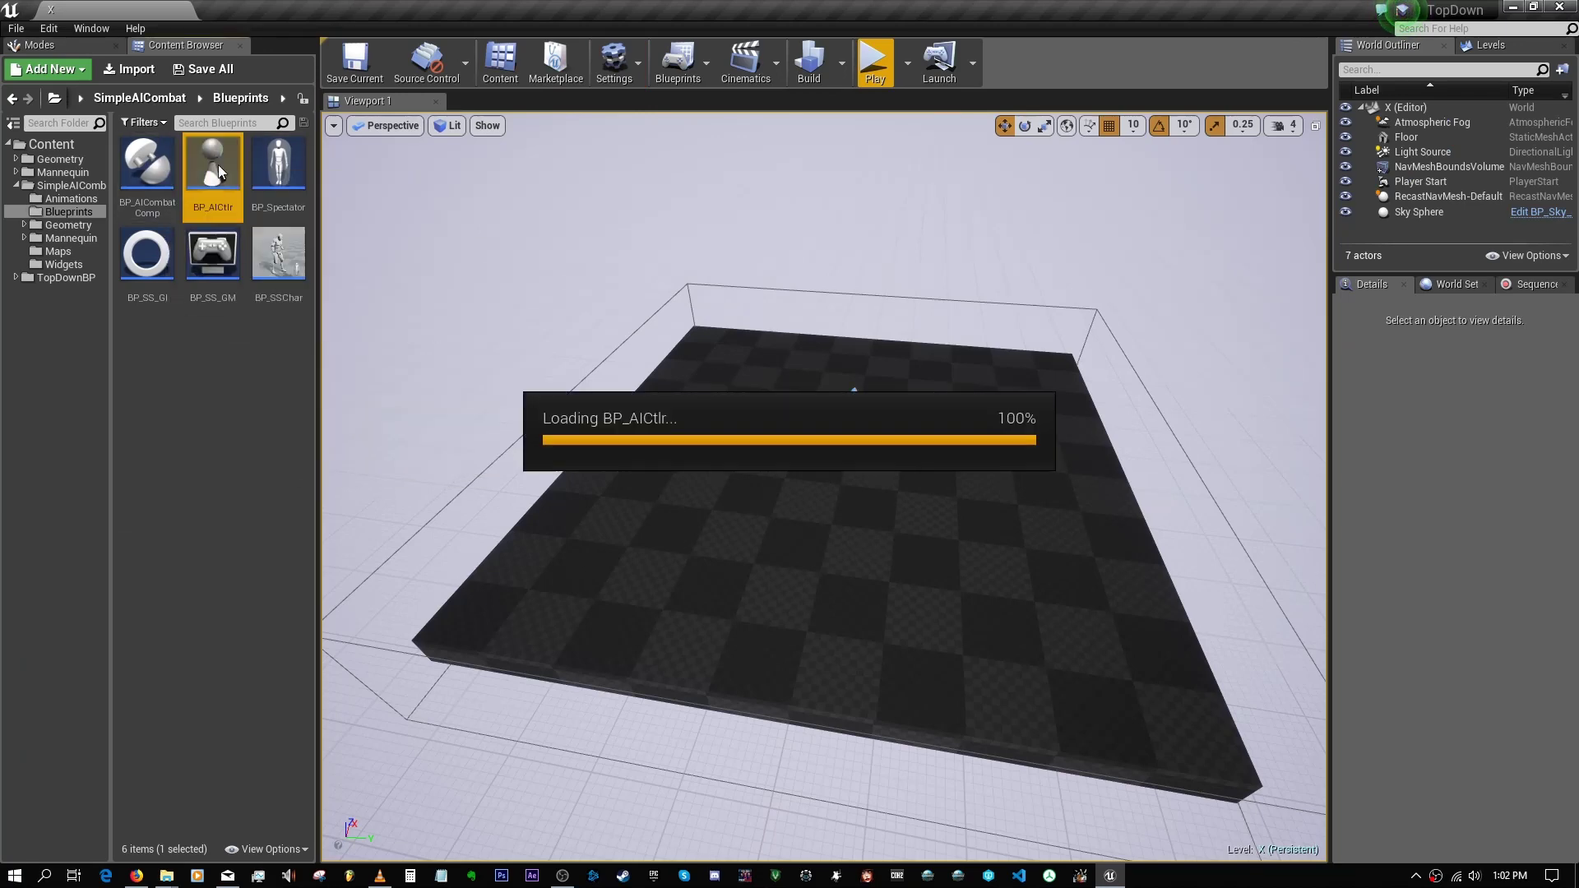
pyautogui.click(101, 168)
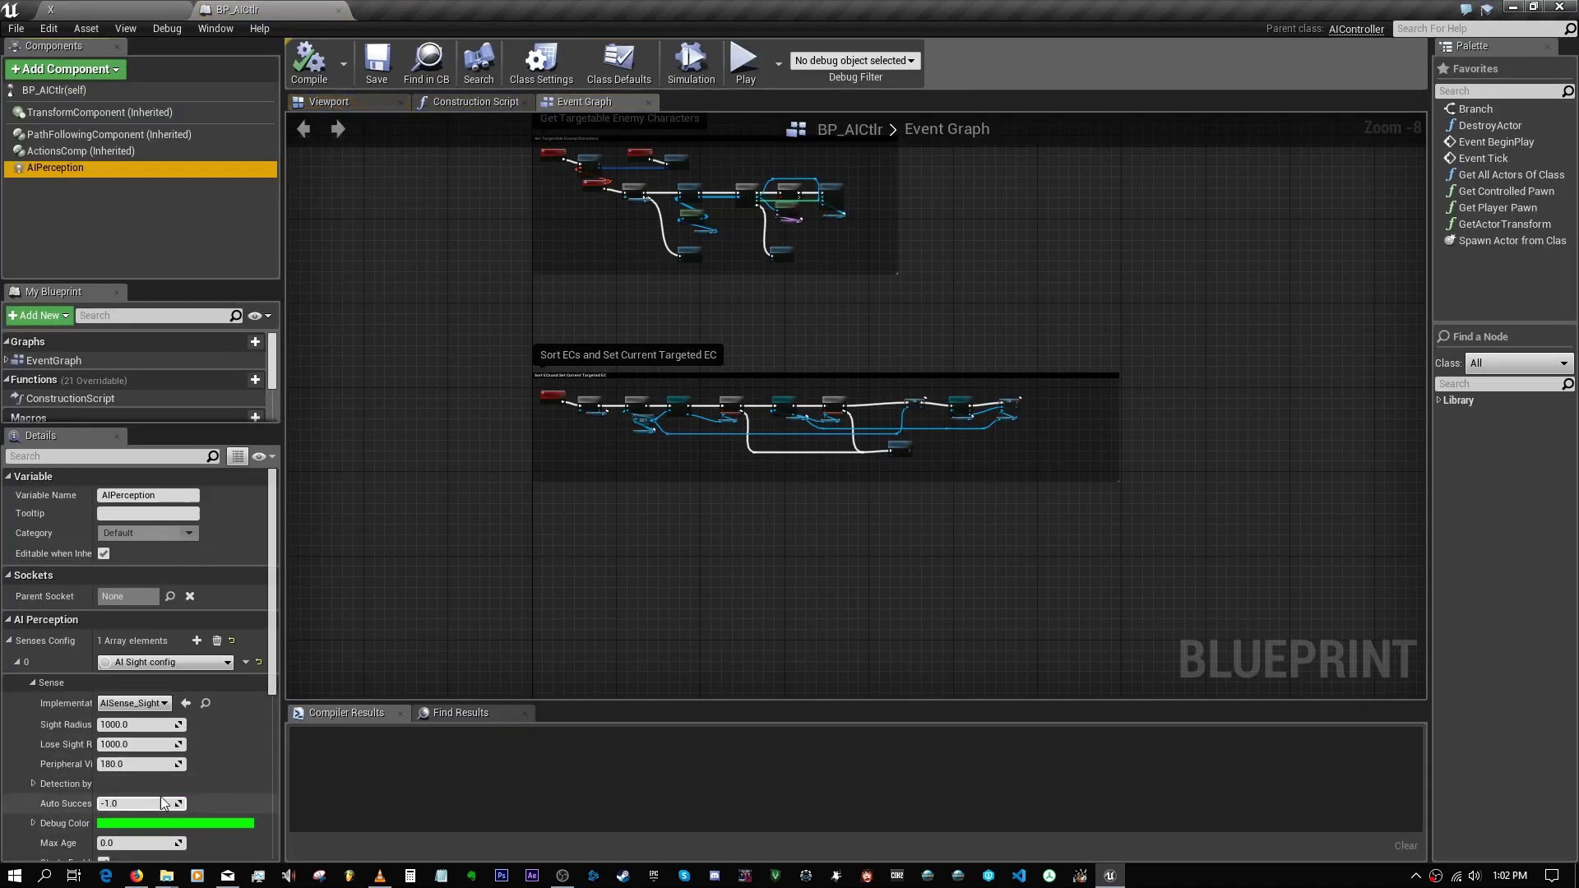
pyautogui.scroll(-3, 107, 658)
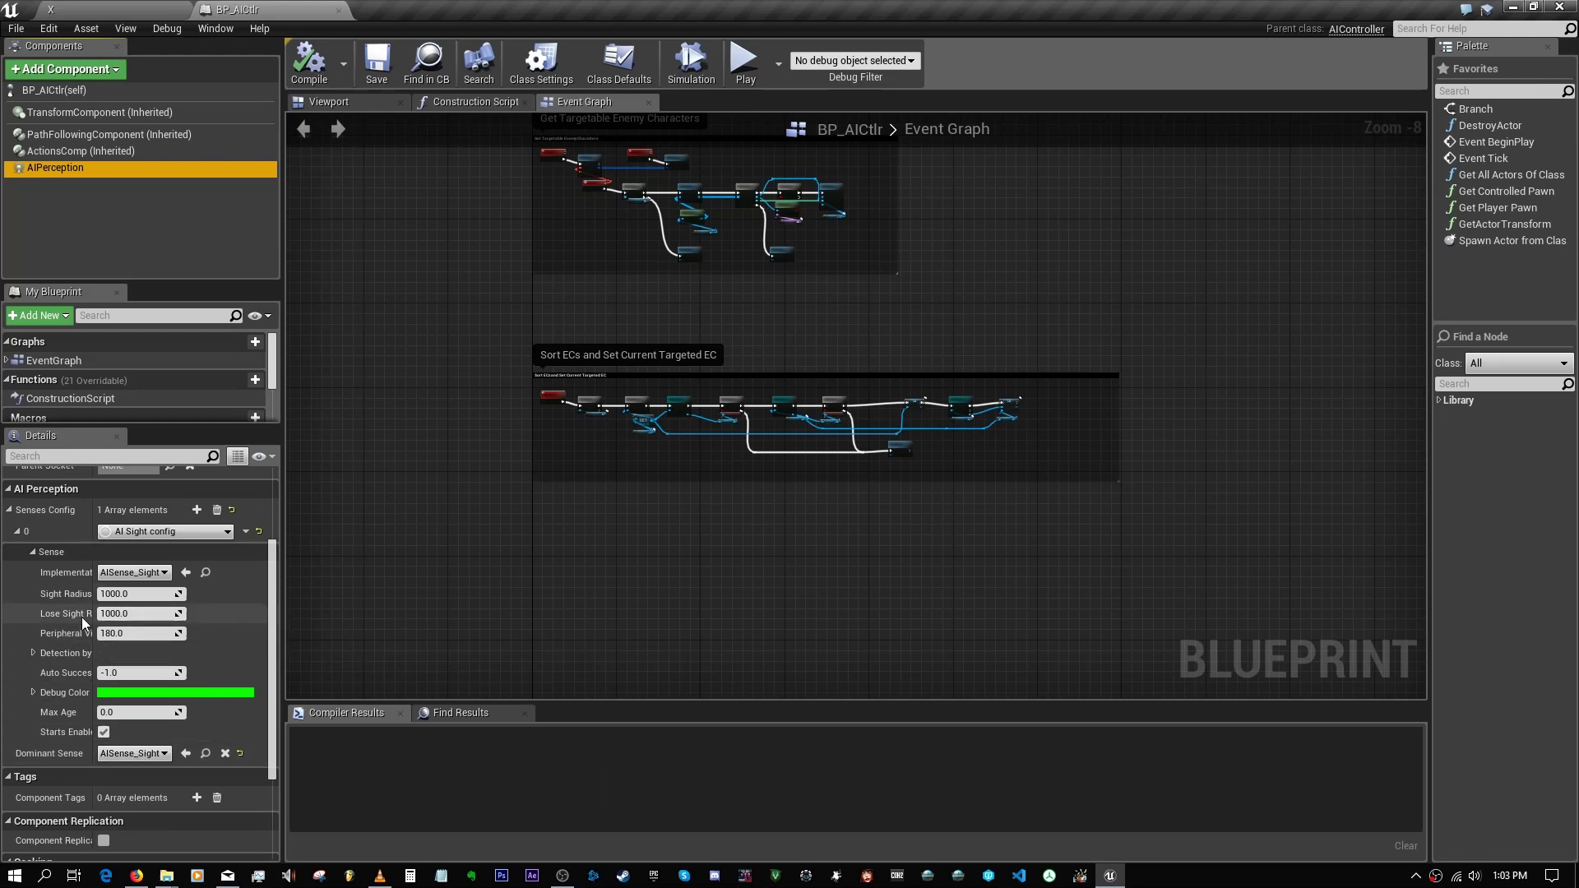
pyautogui.click(339, 10)
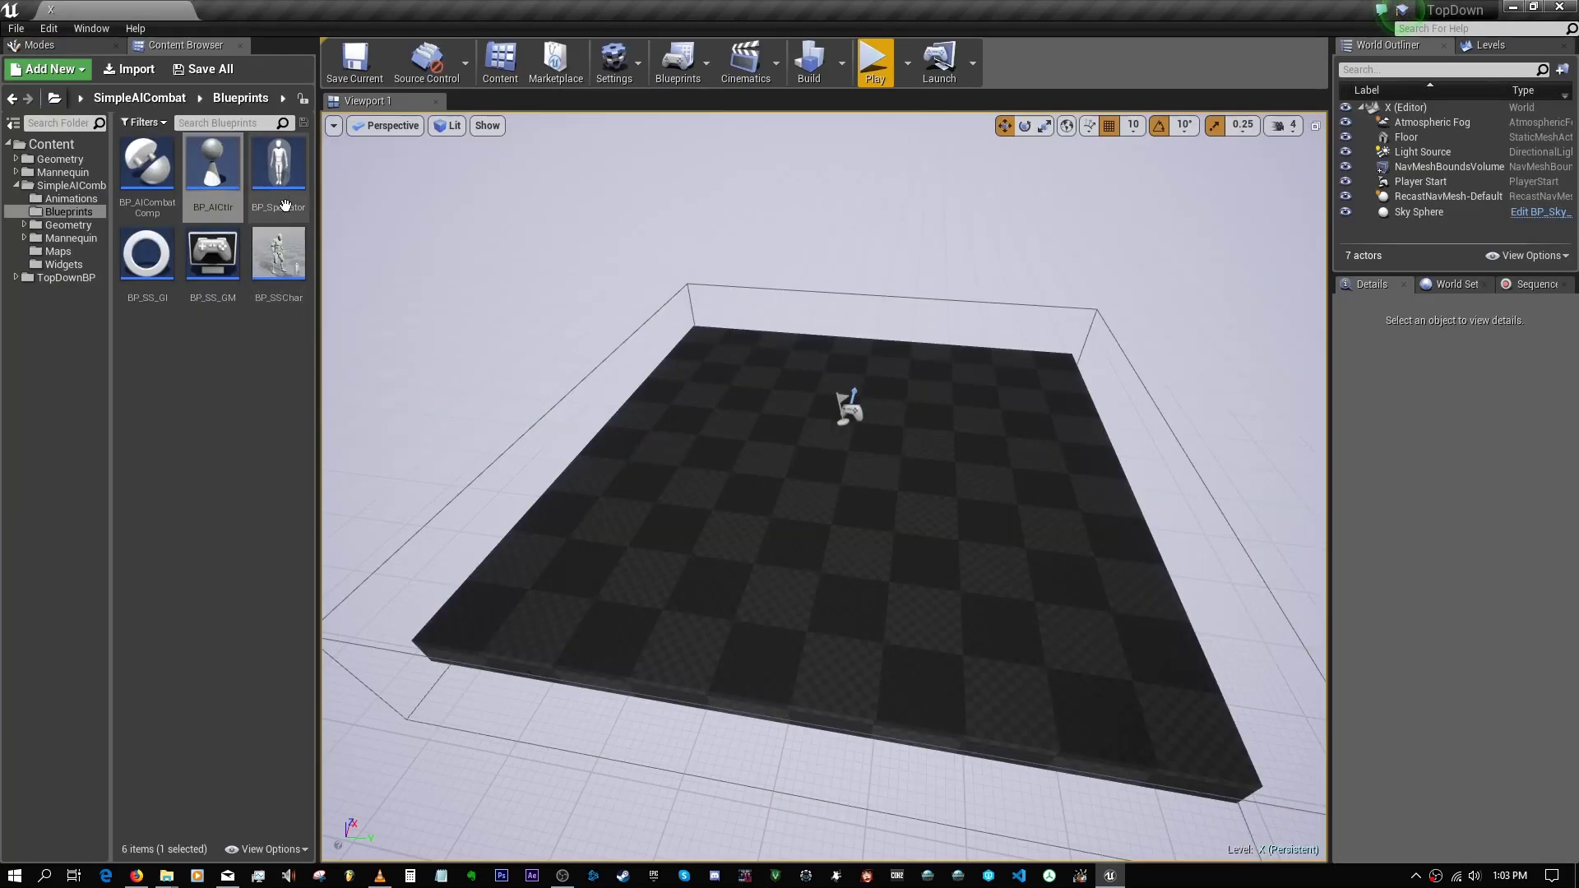
# Step: Delete the InputAction Jump node from BP_SSChar's event graph, then compile, save and close the blueprint
pyautogui.doubleClick(280, 255)
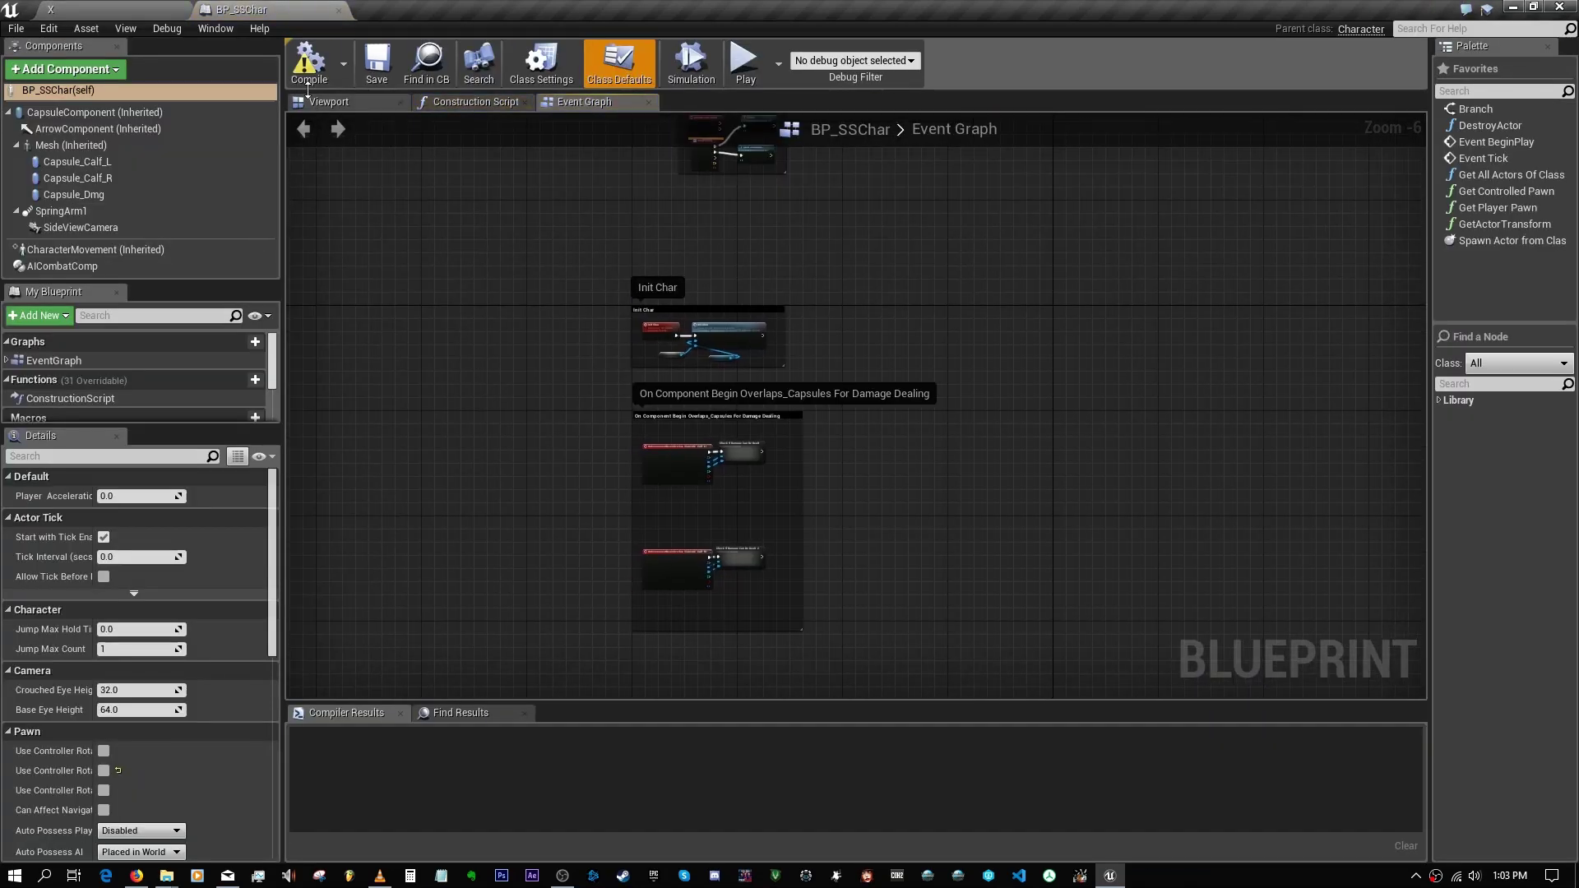
pyautogui.scroll(6, 758, 456)
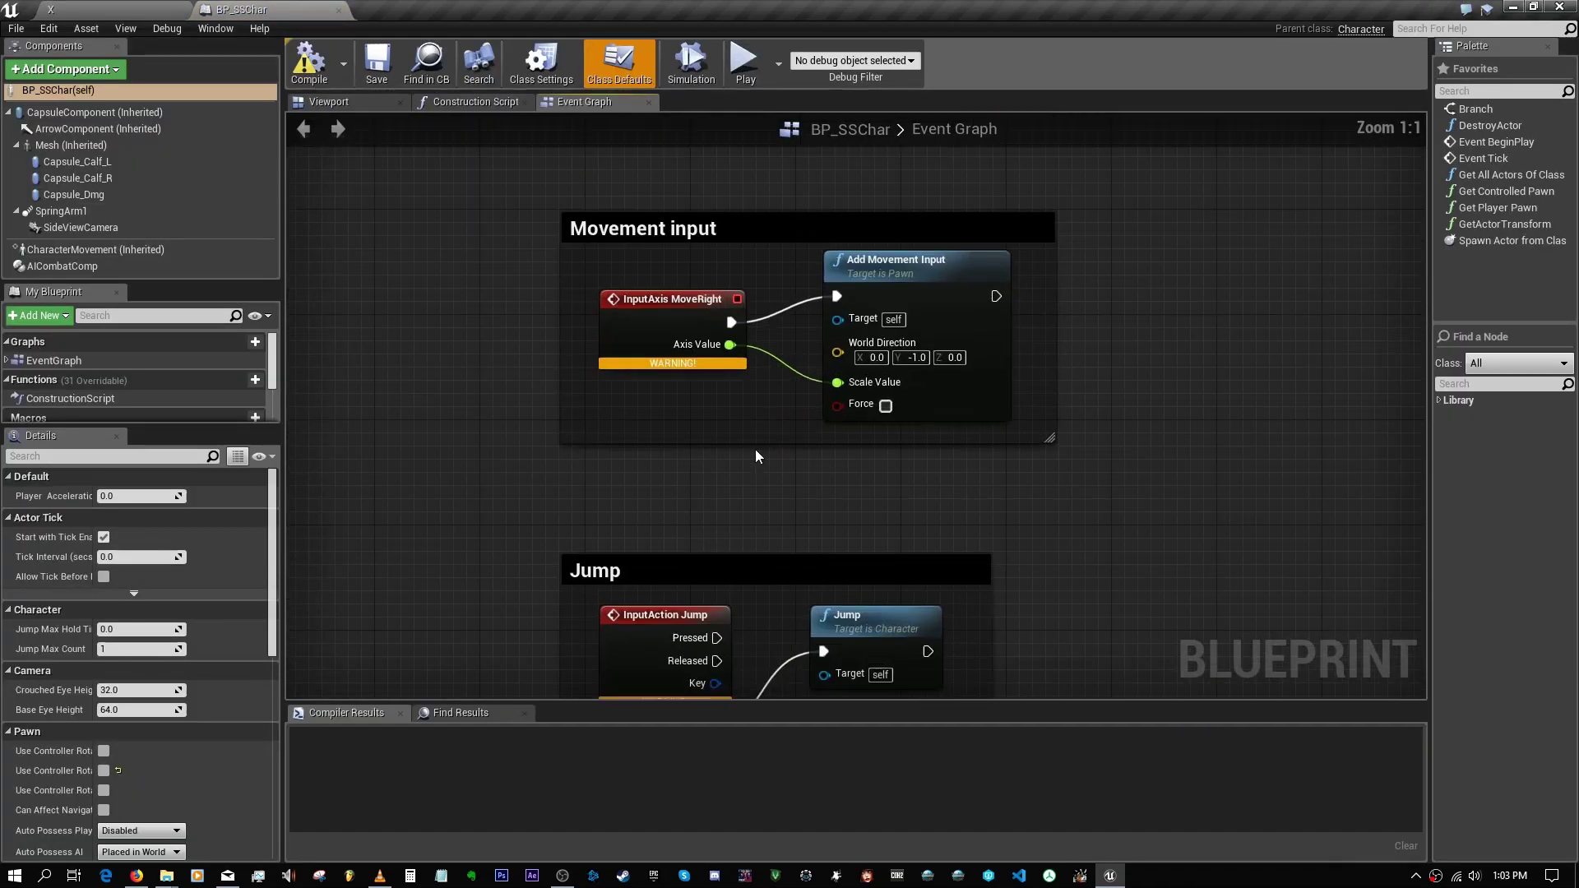
pyautogui.scroll(-3, 640, 360)
pyautogui.click(640, 561)
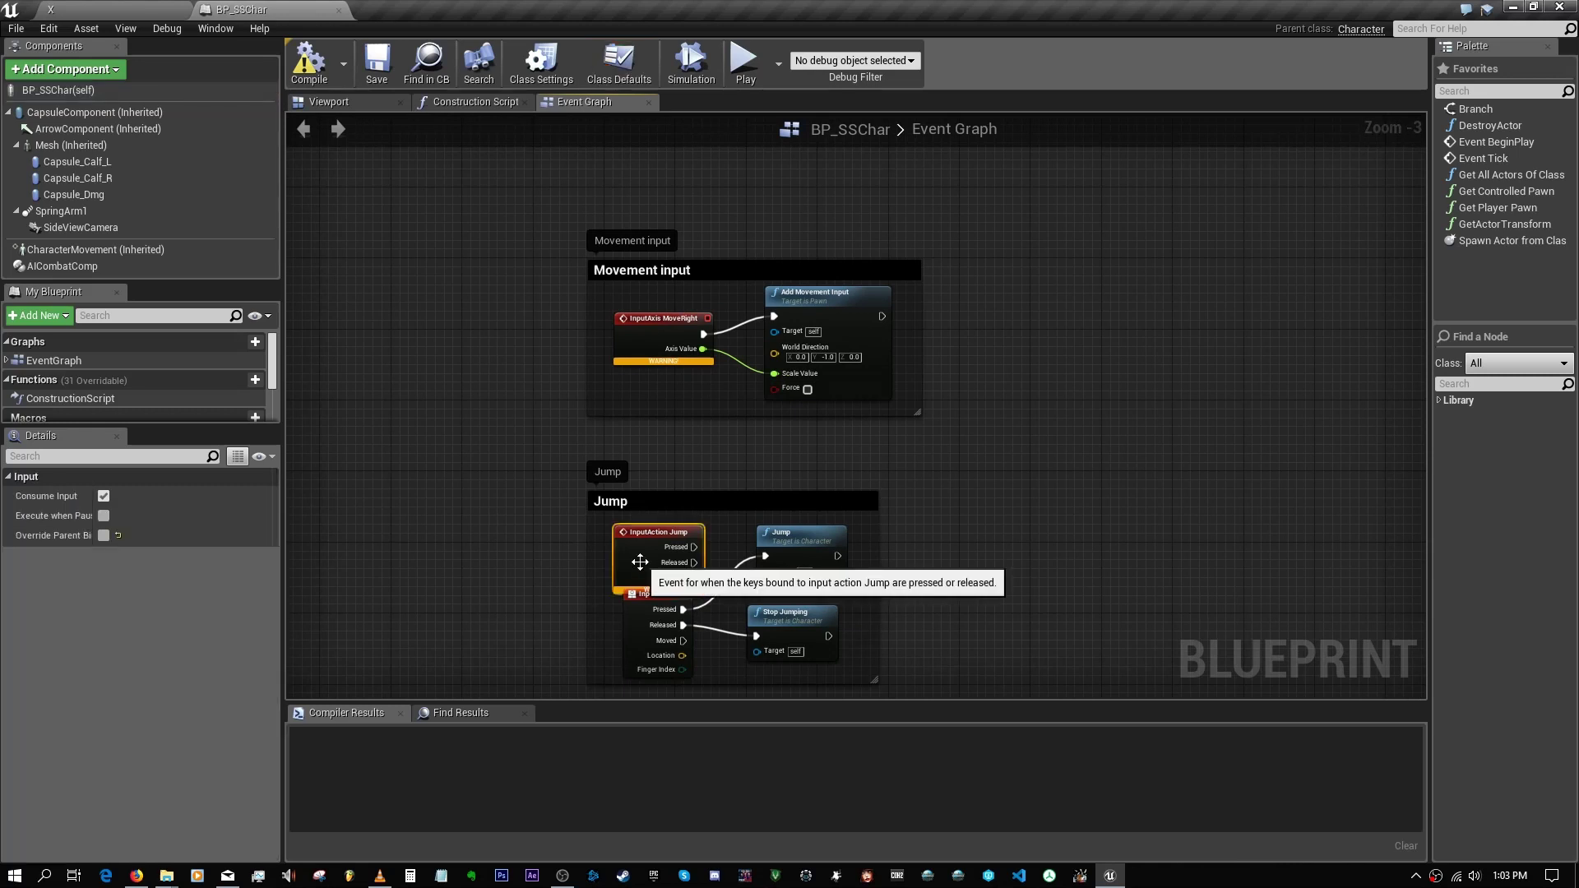
pyautogui.press('Delete')
pyautogui.click(311, 60)
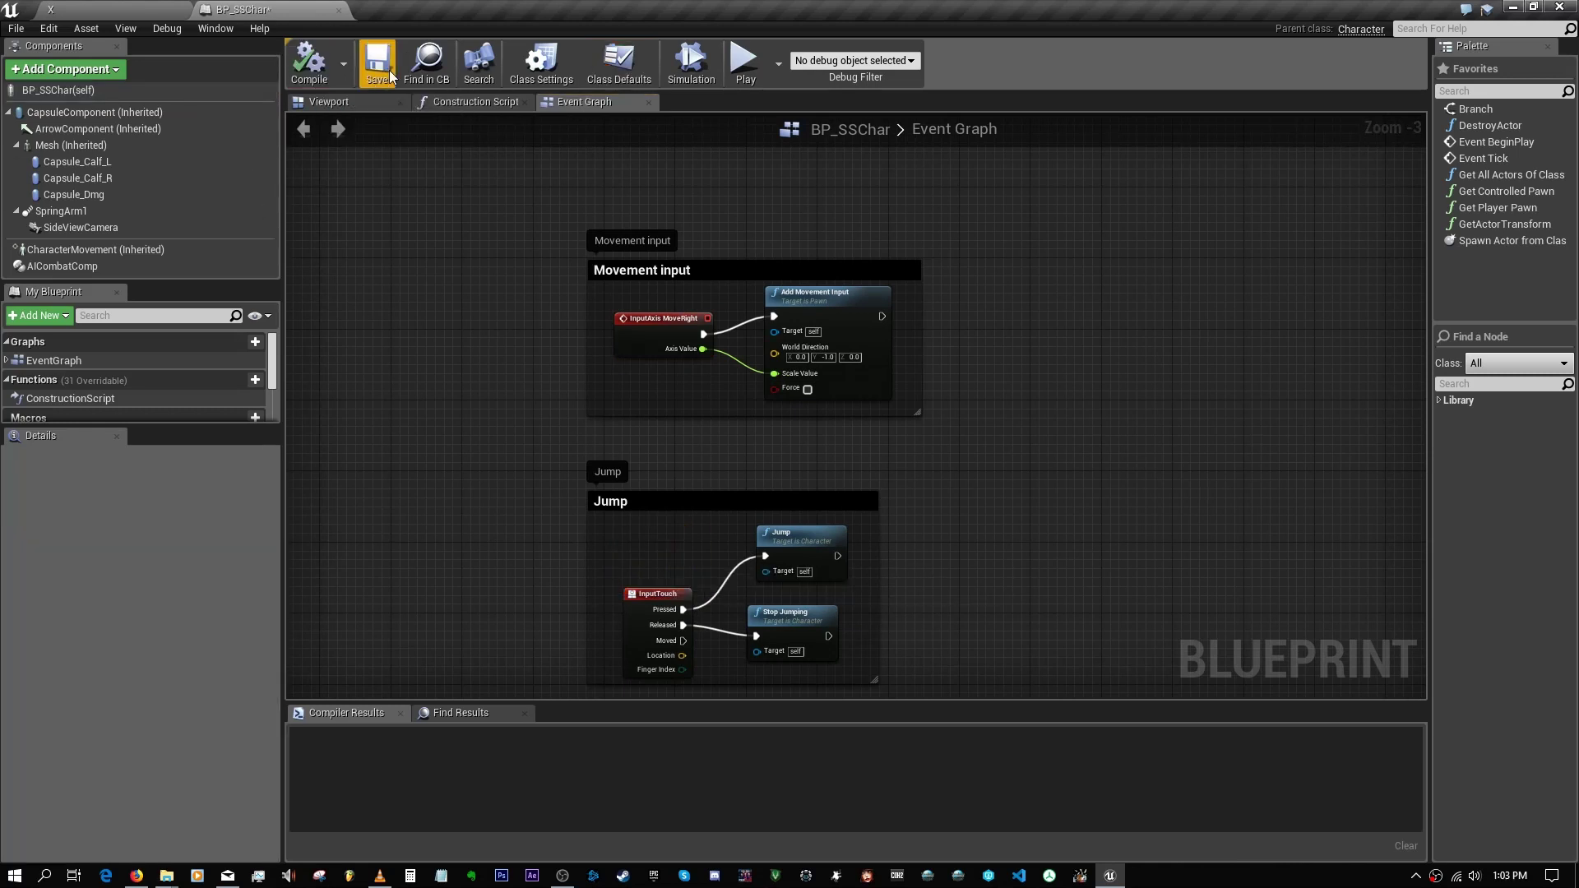
pyautogui.click(388, 76)
pyautogui.click(339, 11)
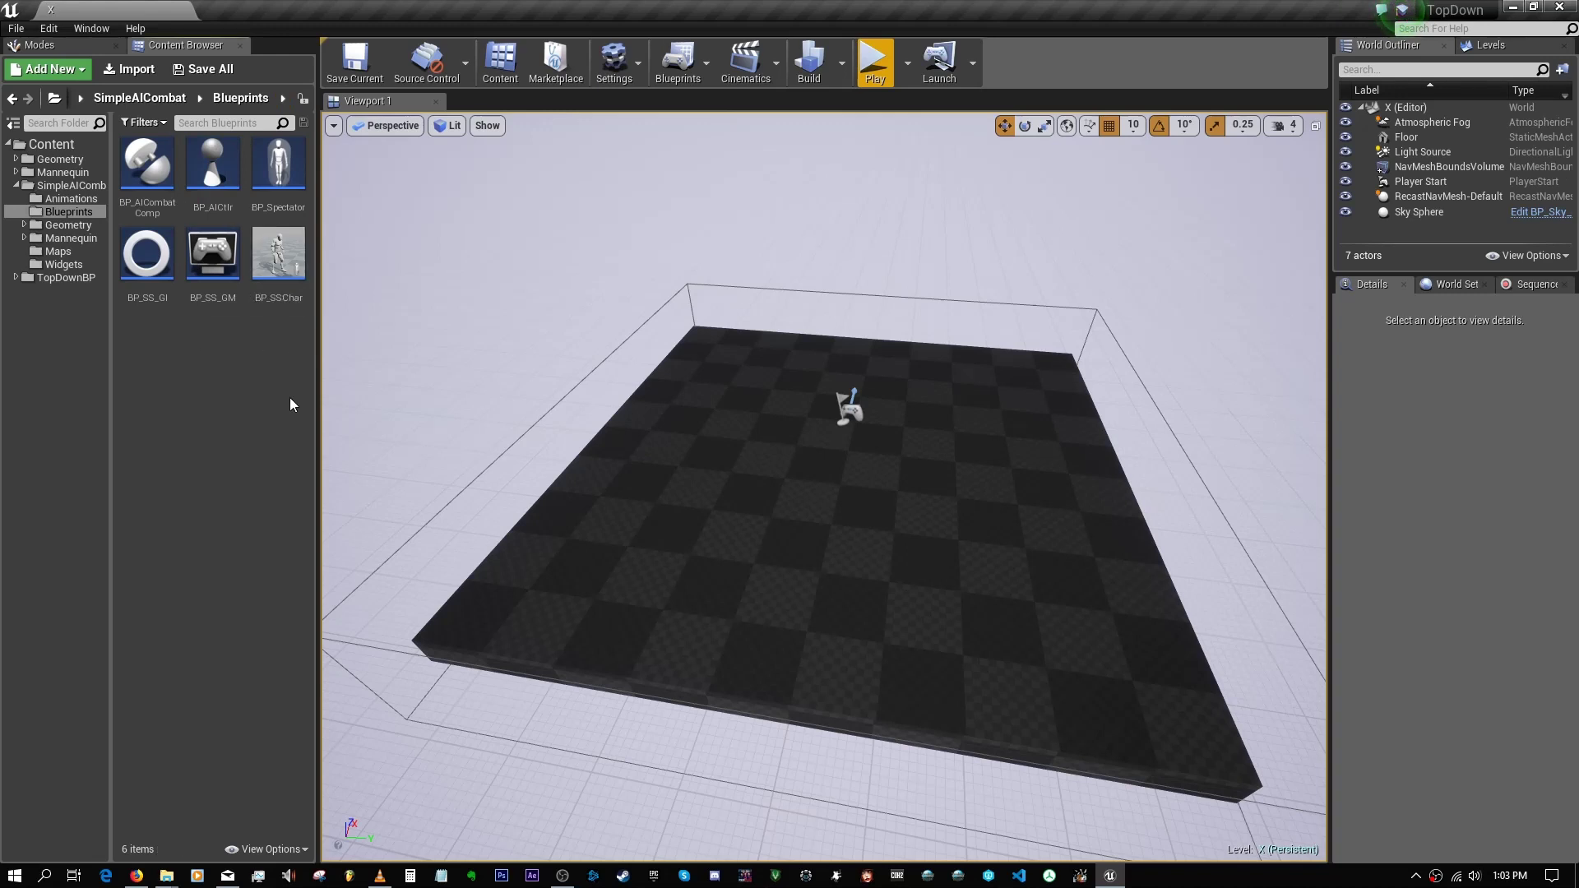
# Step: Duplicate Player Start to Y -410 cm and Y 360 cm, and move the original to X -400 cm
pyautogui.click(841, 414)
pyautogui.keyDown('alt'); pyautogui.moveTo(843, 411); pyautogui.dragTo(1107, 434); pyautogui.keyUp('alt')
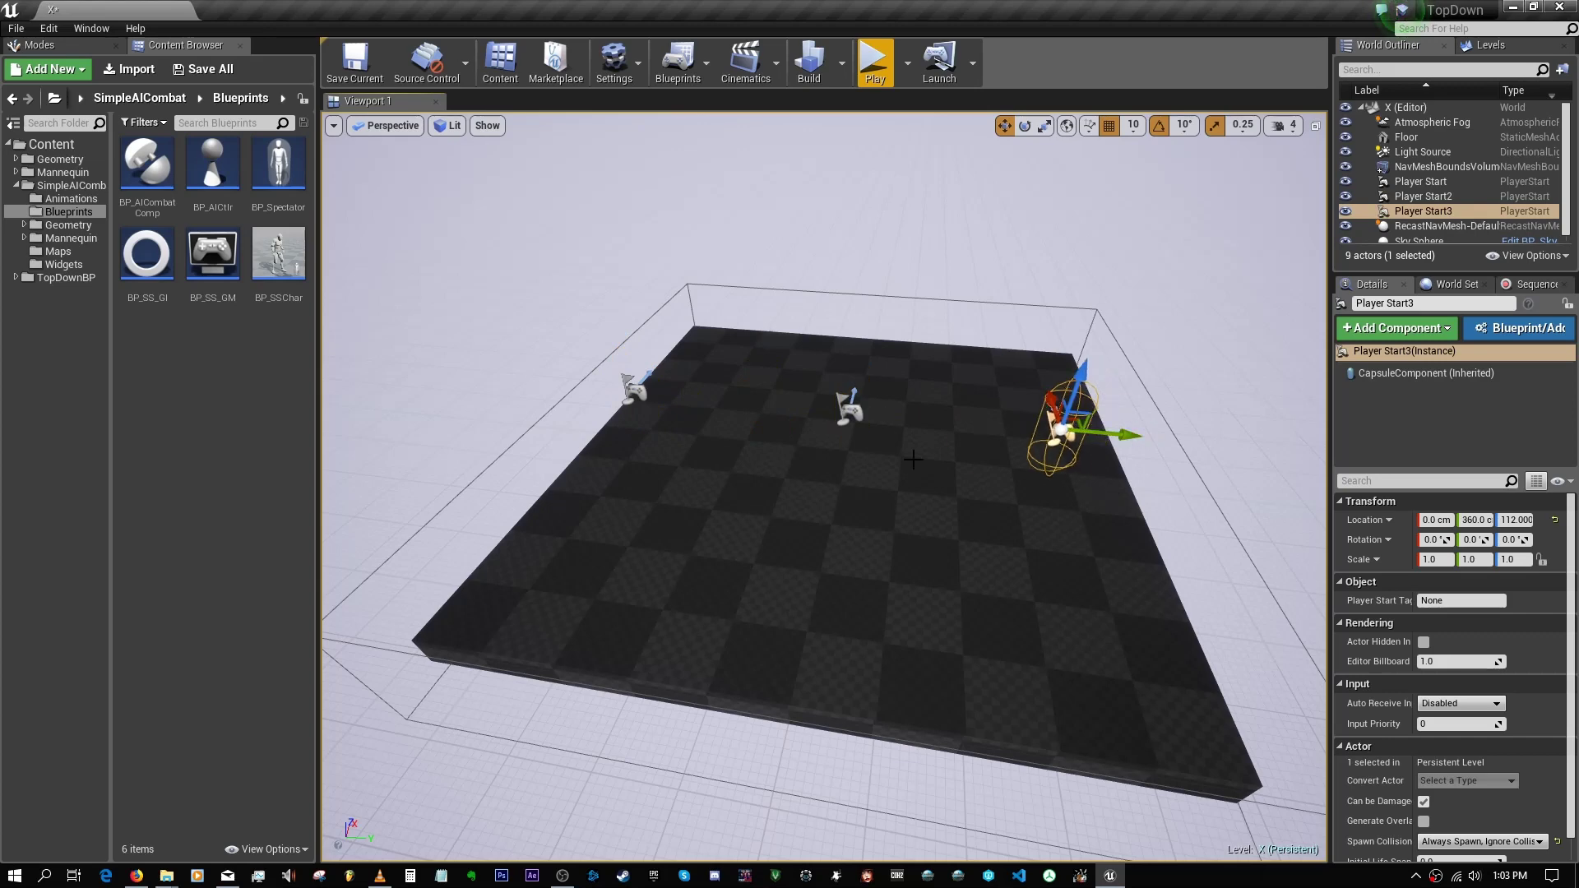
pyautogui.click(856, 403)
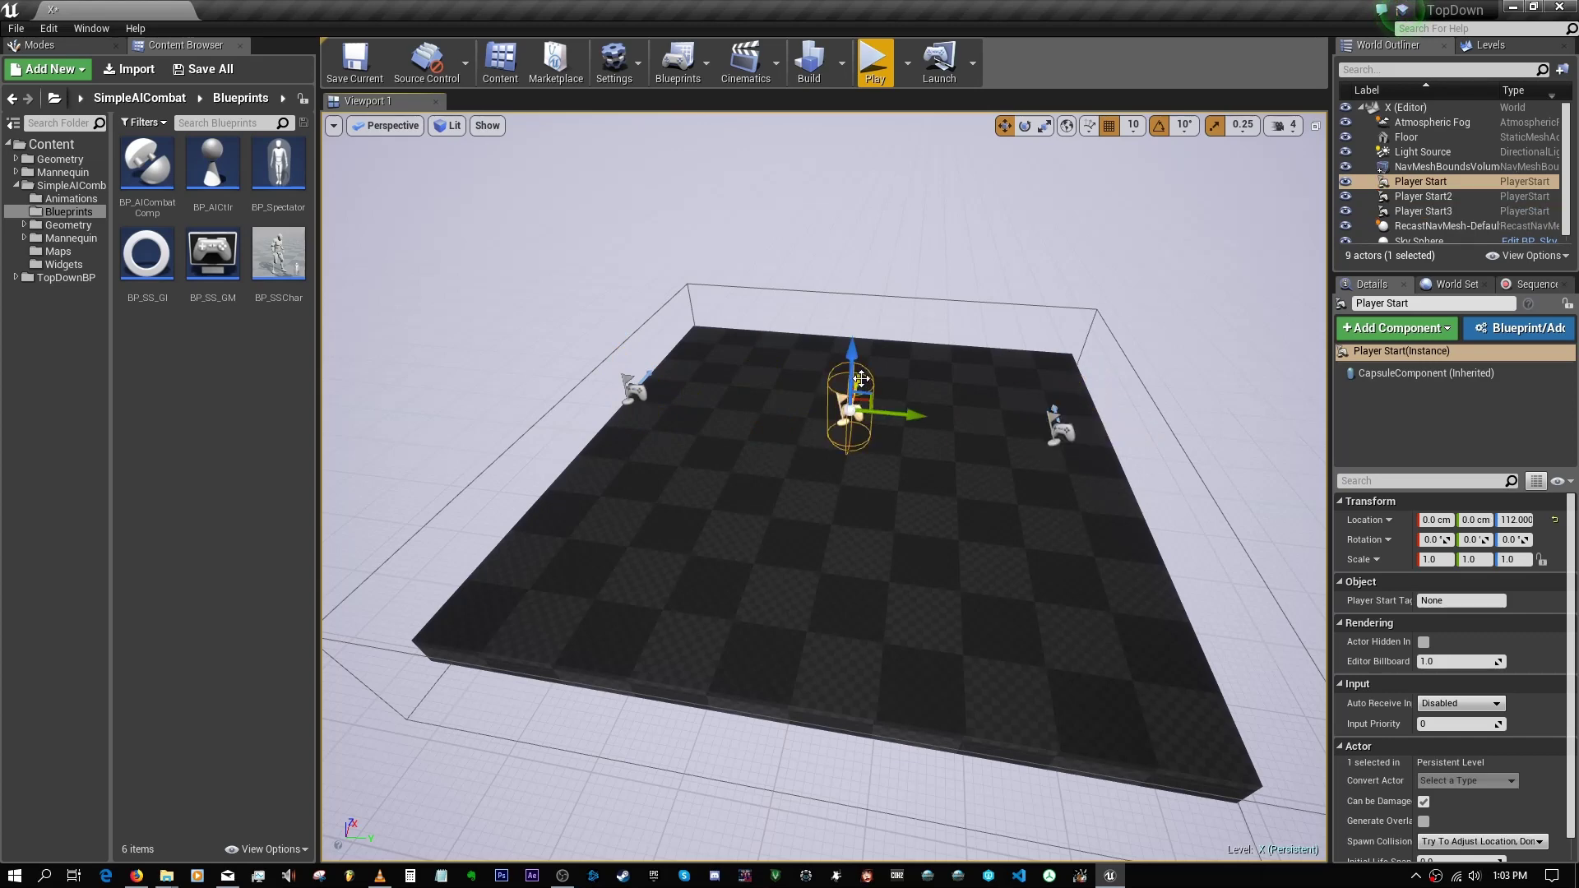
pyautogui.moveTo(861, 379); pyautogui.dragTo(654, 510)
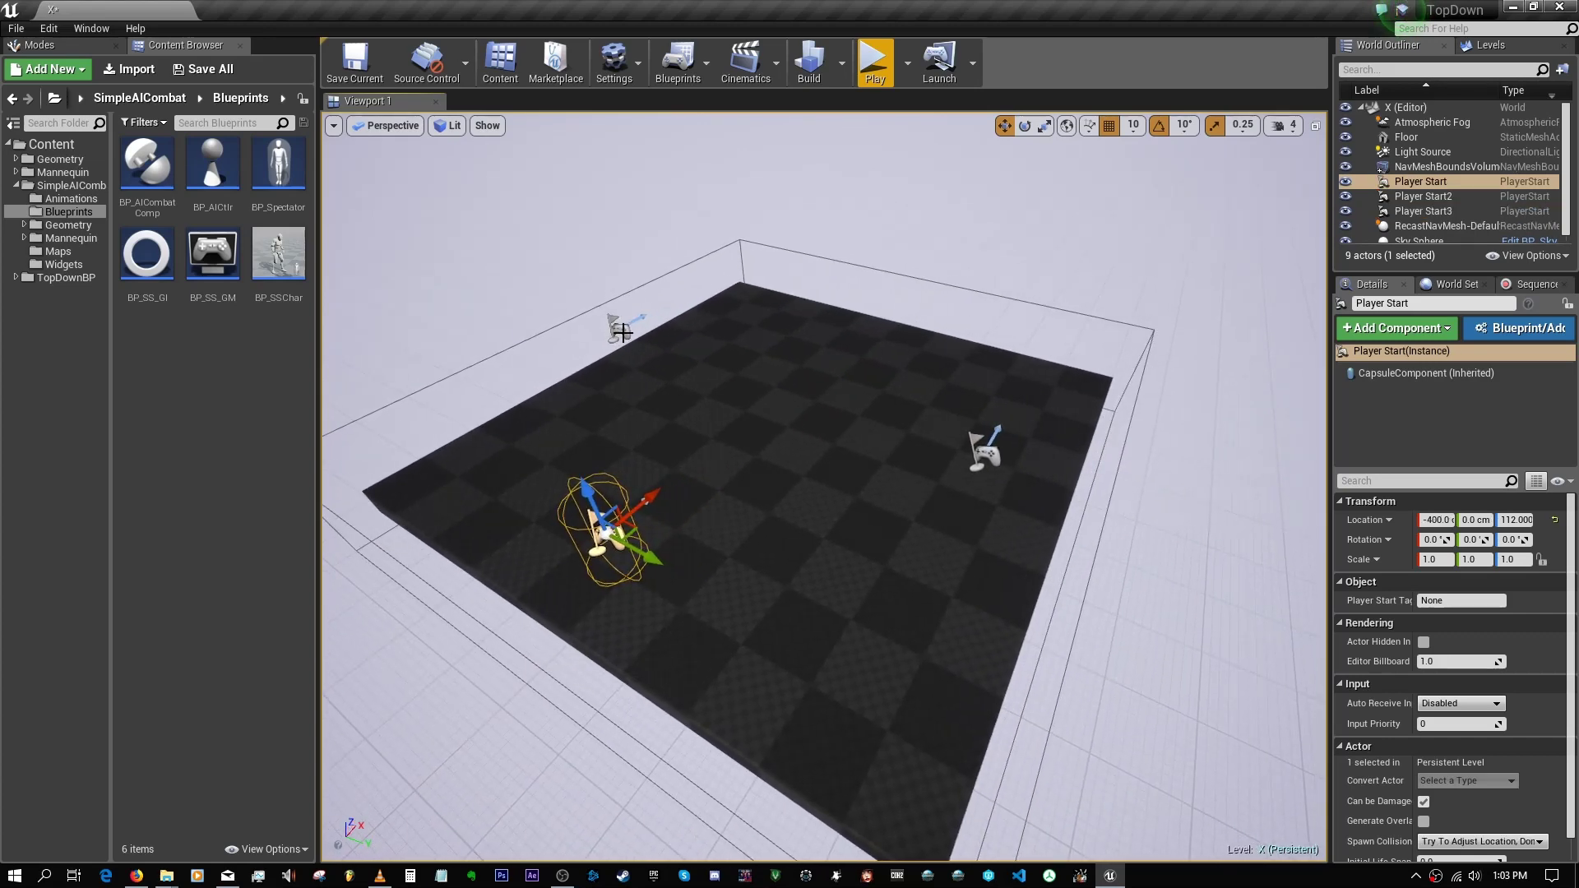
# Step: Rotate Player Start2 to 90° and Player Start3 to -90° about Z so they face each other
pyautogui.click(623, 331)
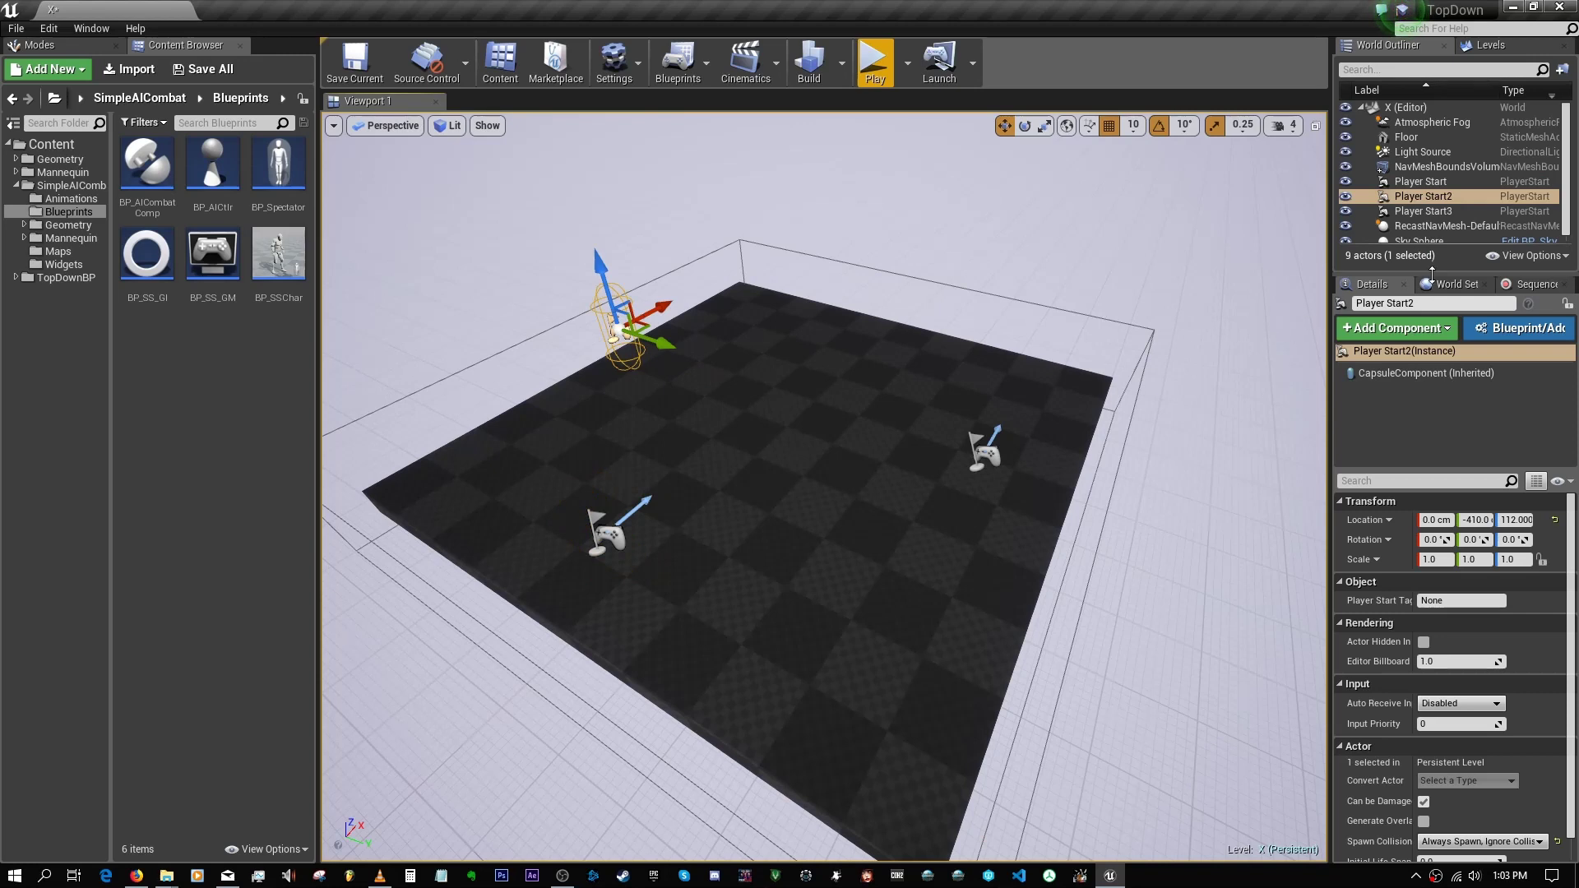
pyautogui.press('e')
pyautogui.moveTo(664, 363); pyautogui.dragTo(687, 363)
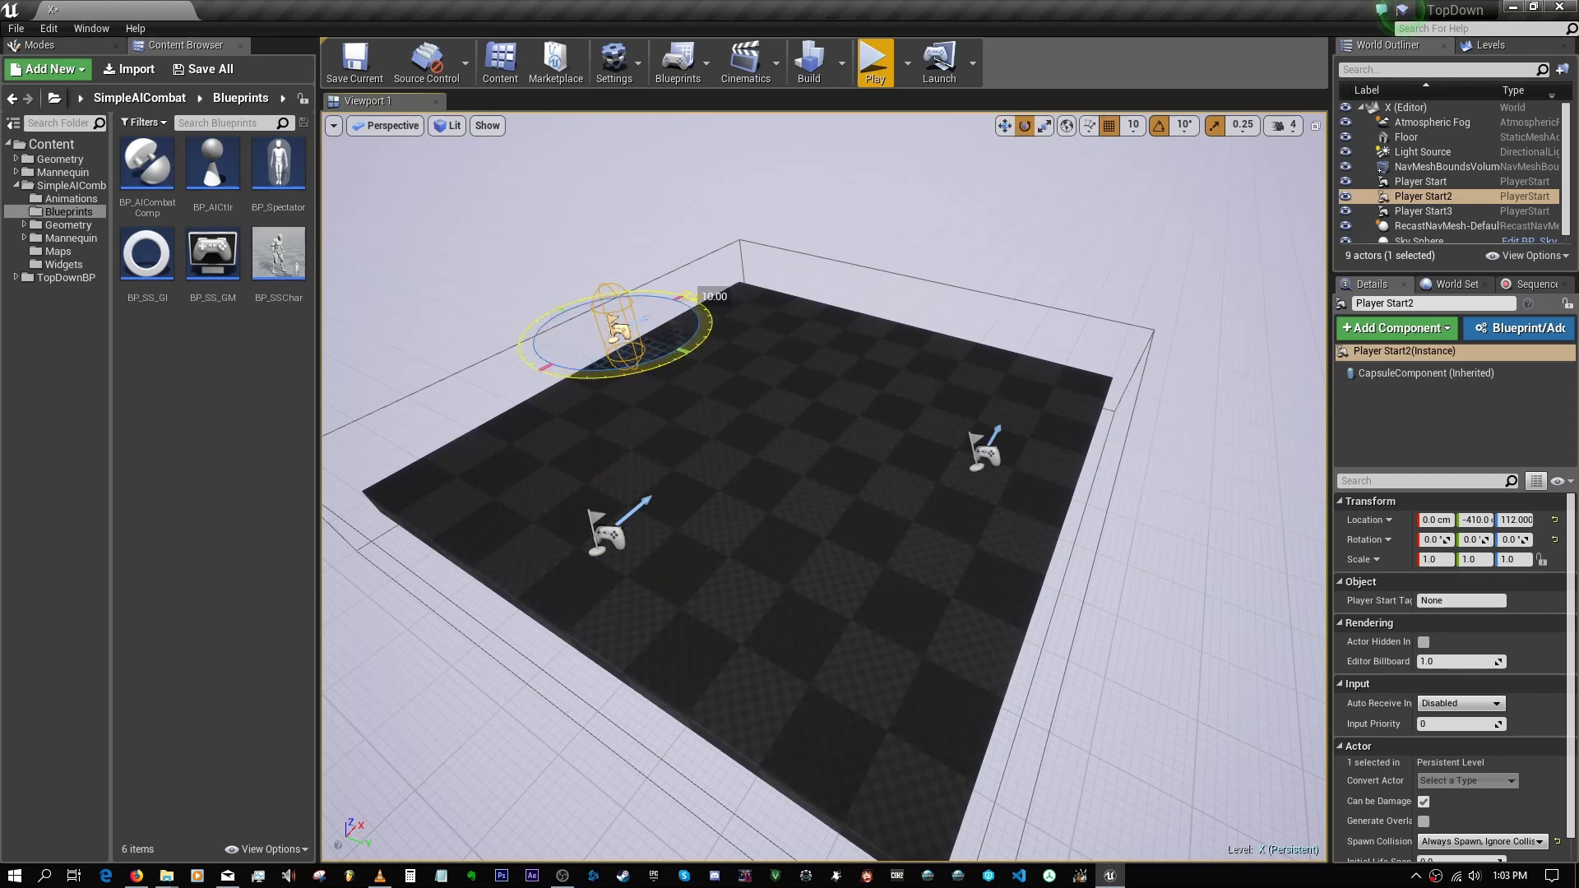
pyautogui.press('r')
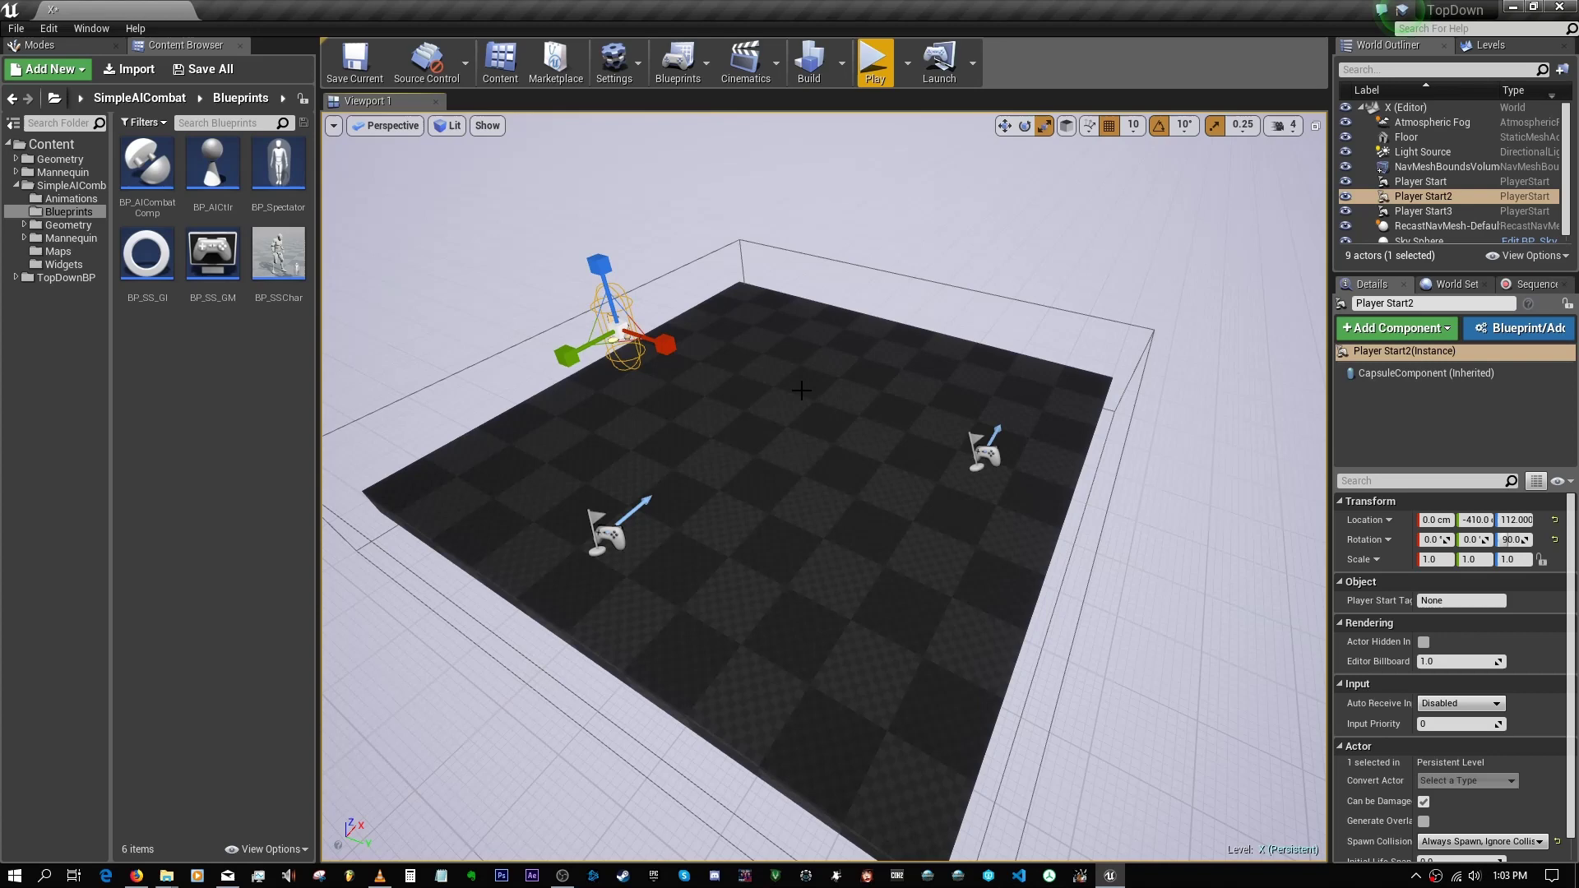
pyautogui.click(998, 463)
pyautogui.press('e')
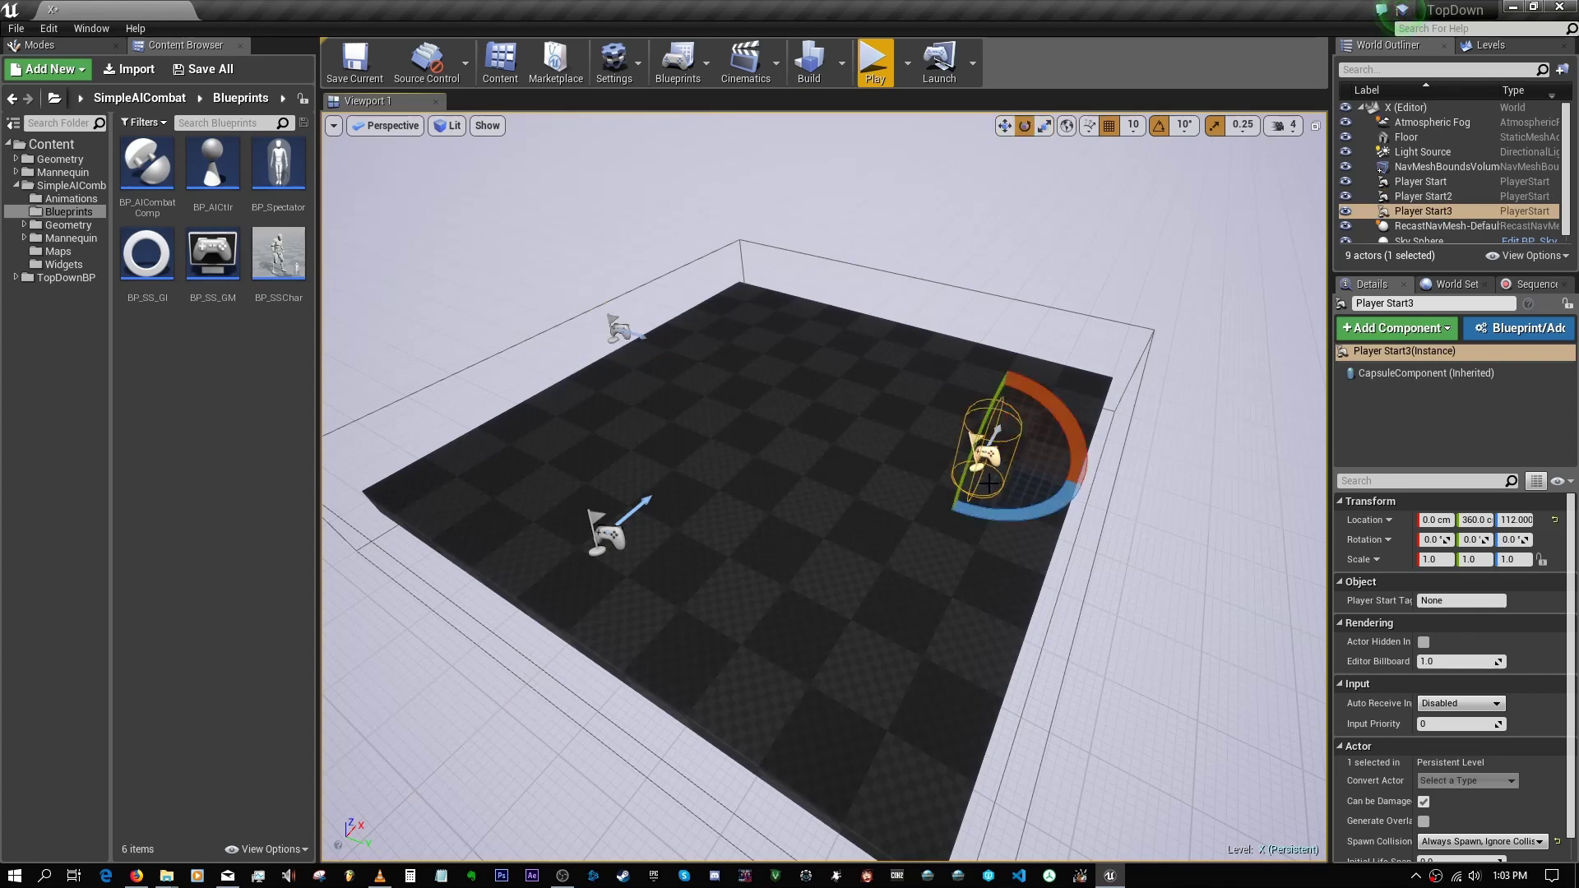
pyautogui.moveTo(980, 508); pyautogui.dragTo(905, 501)
# Step: Move Player Start2 onto the floor at Y -340 cm
pyautogui.press('w')
pyautogui.moveTo(549, 391); pyautogui.dragTo(625, 386, button='right')
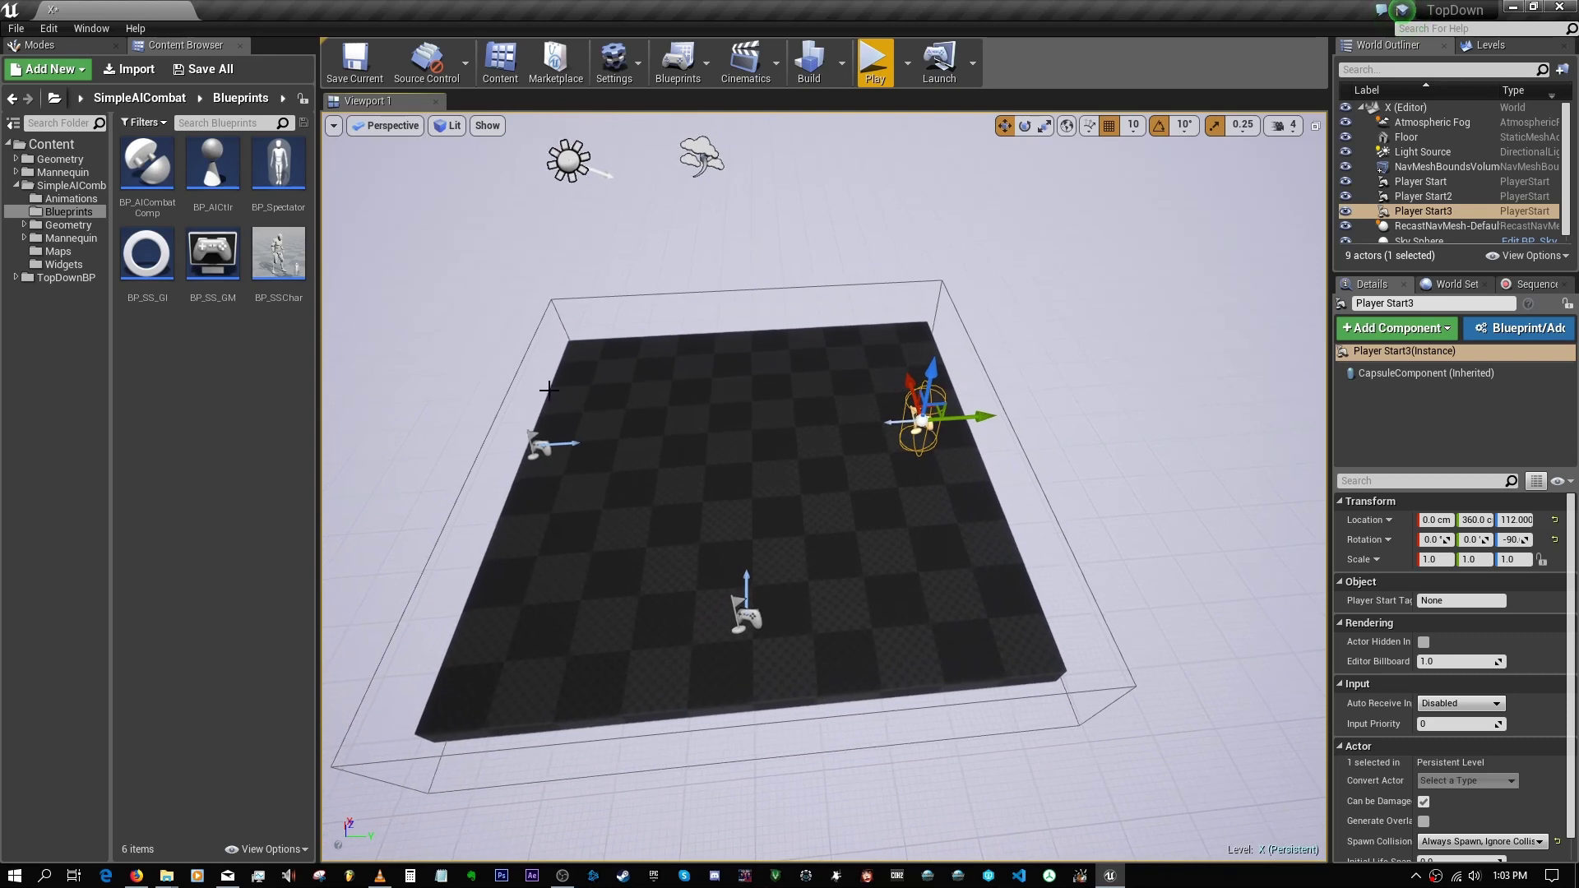
pyautogui.click(541, 440)
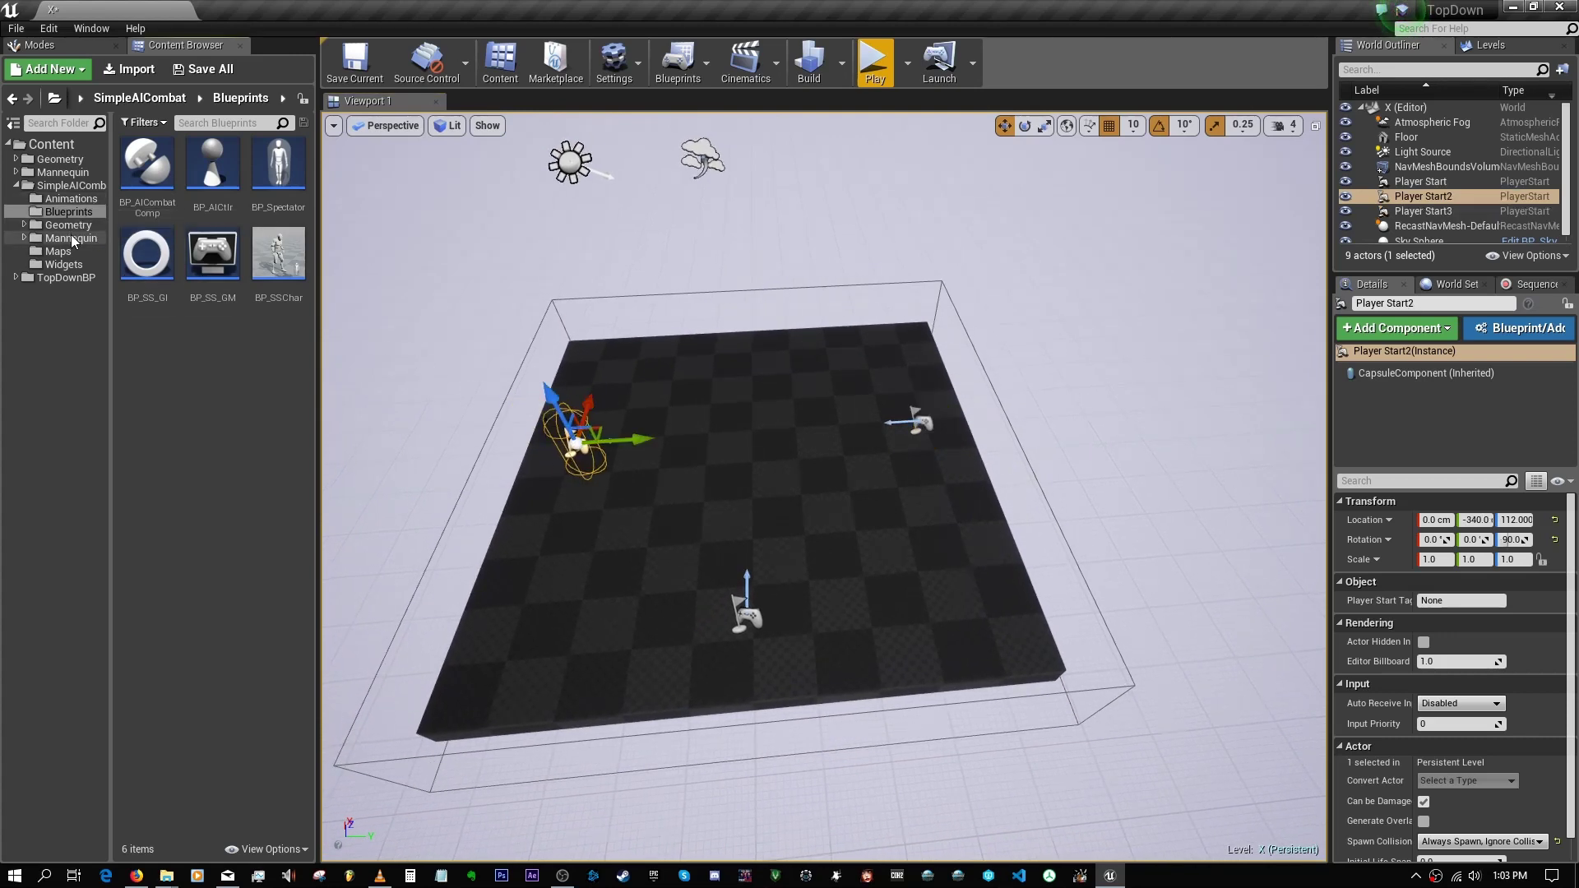
# Step: Open SideScrollerExampleMap from the SimpleAICombat Maps folder, saving the changes to level X
pyautogui.click(70, 185)
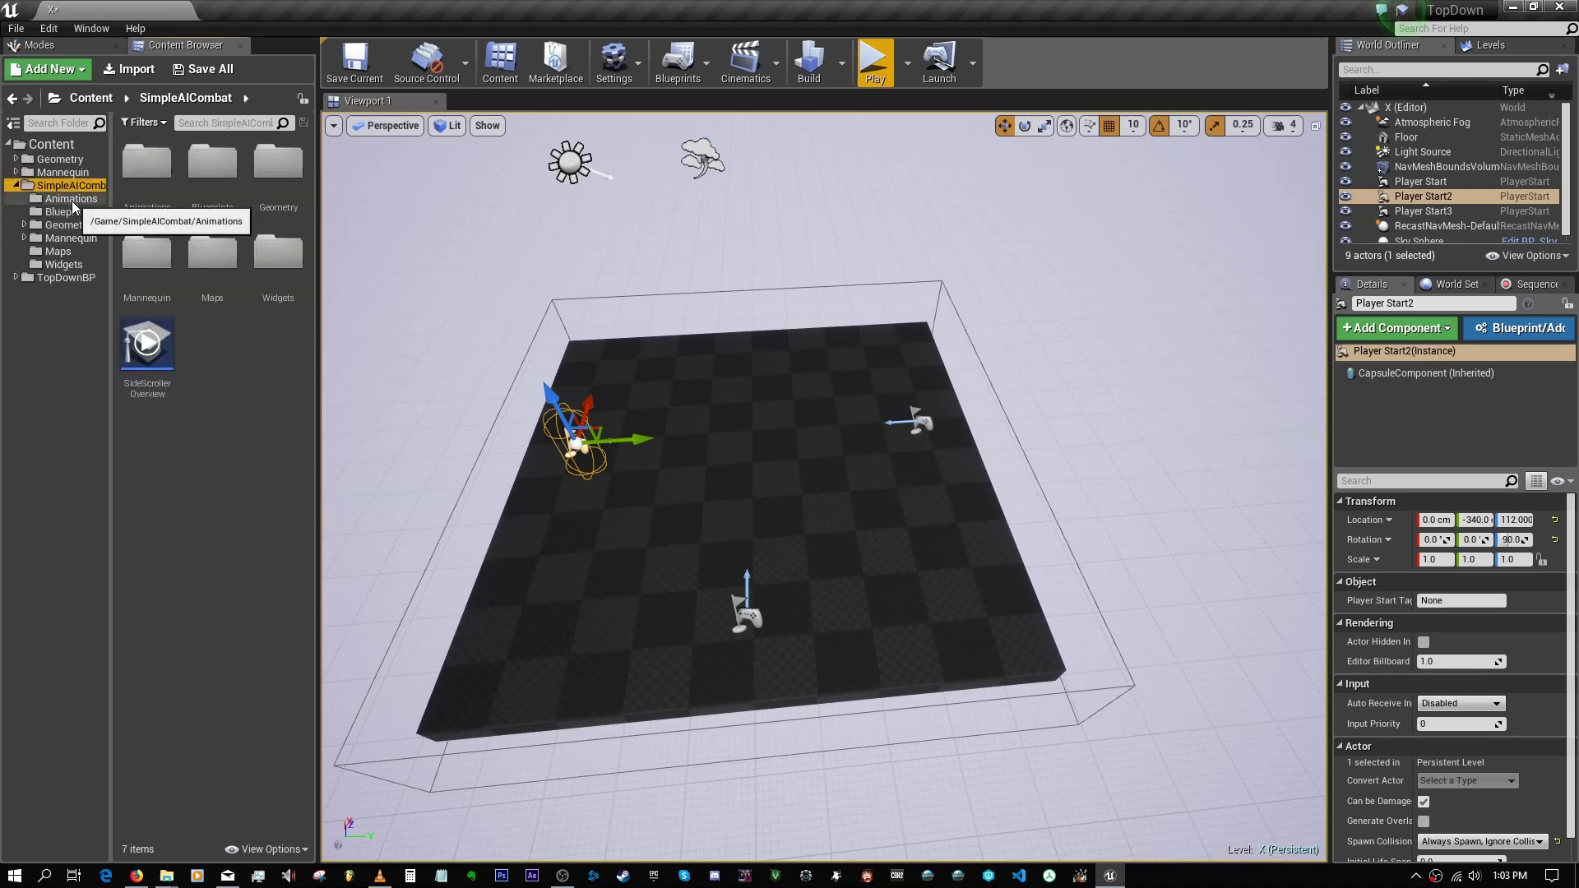
pyautogui.doubleClick(146, 169)
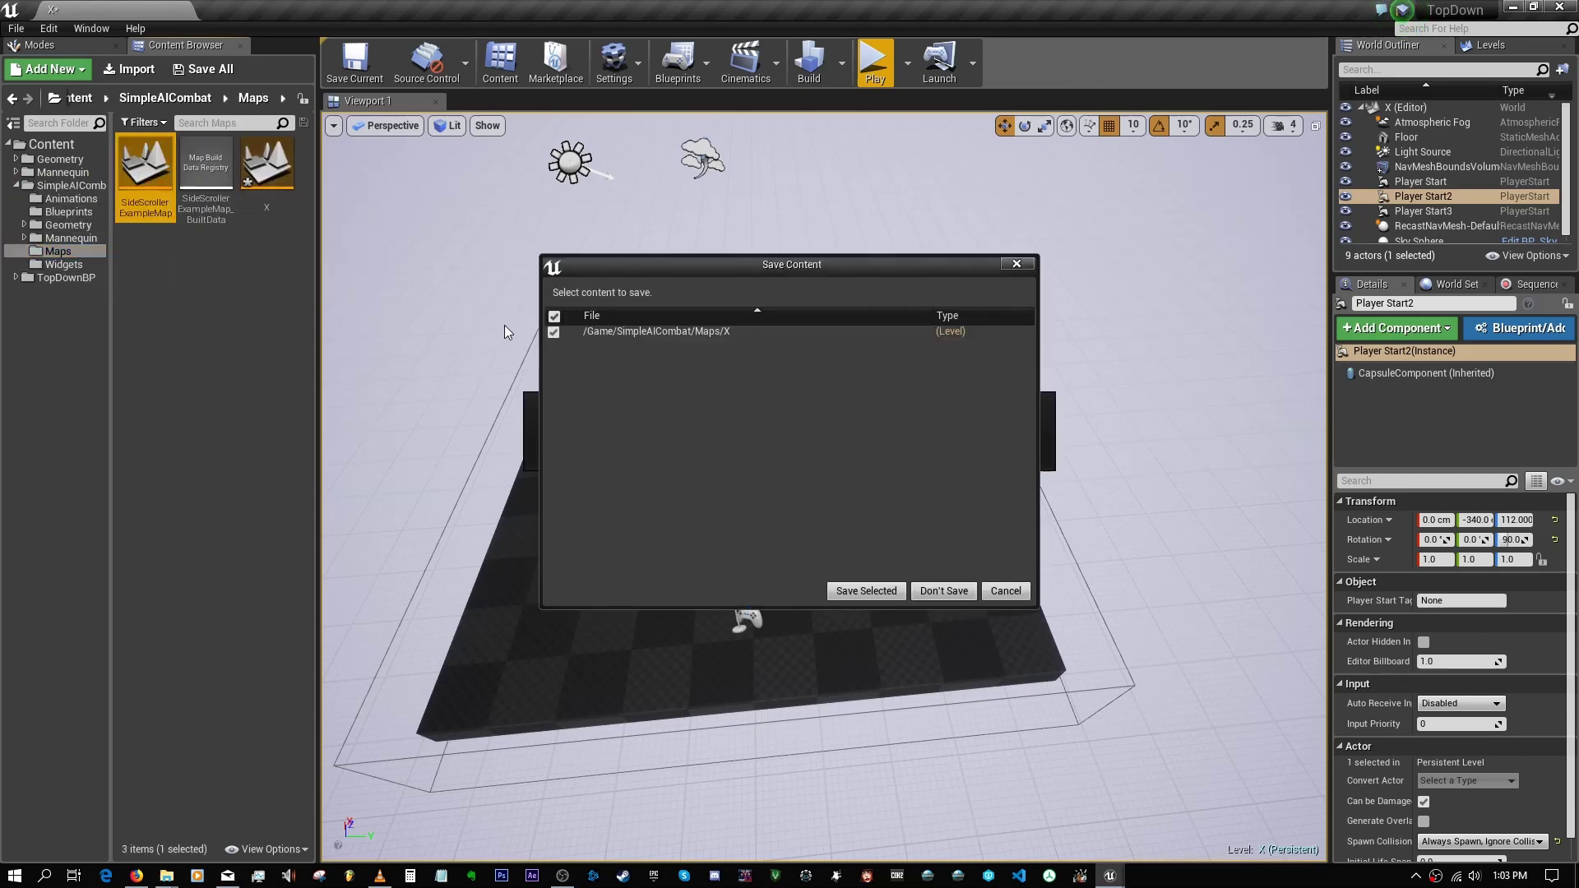
pyautogui.click(866, 589)
# Step: Copy all nodes from SideScrollerExampleMap's Level Blueprint, then close it
pyautogui.click(678, 66)
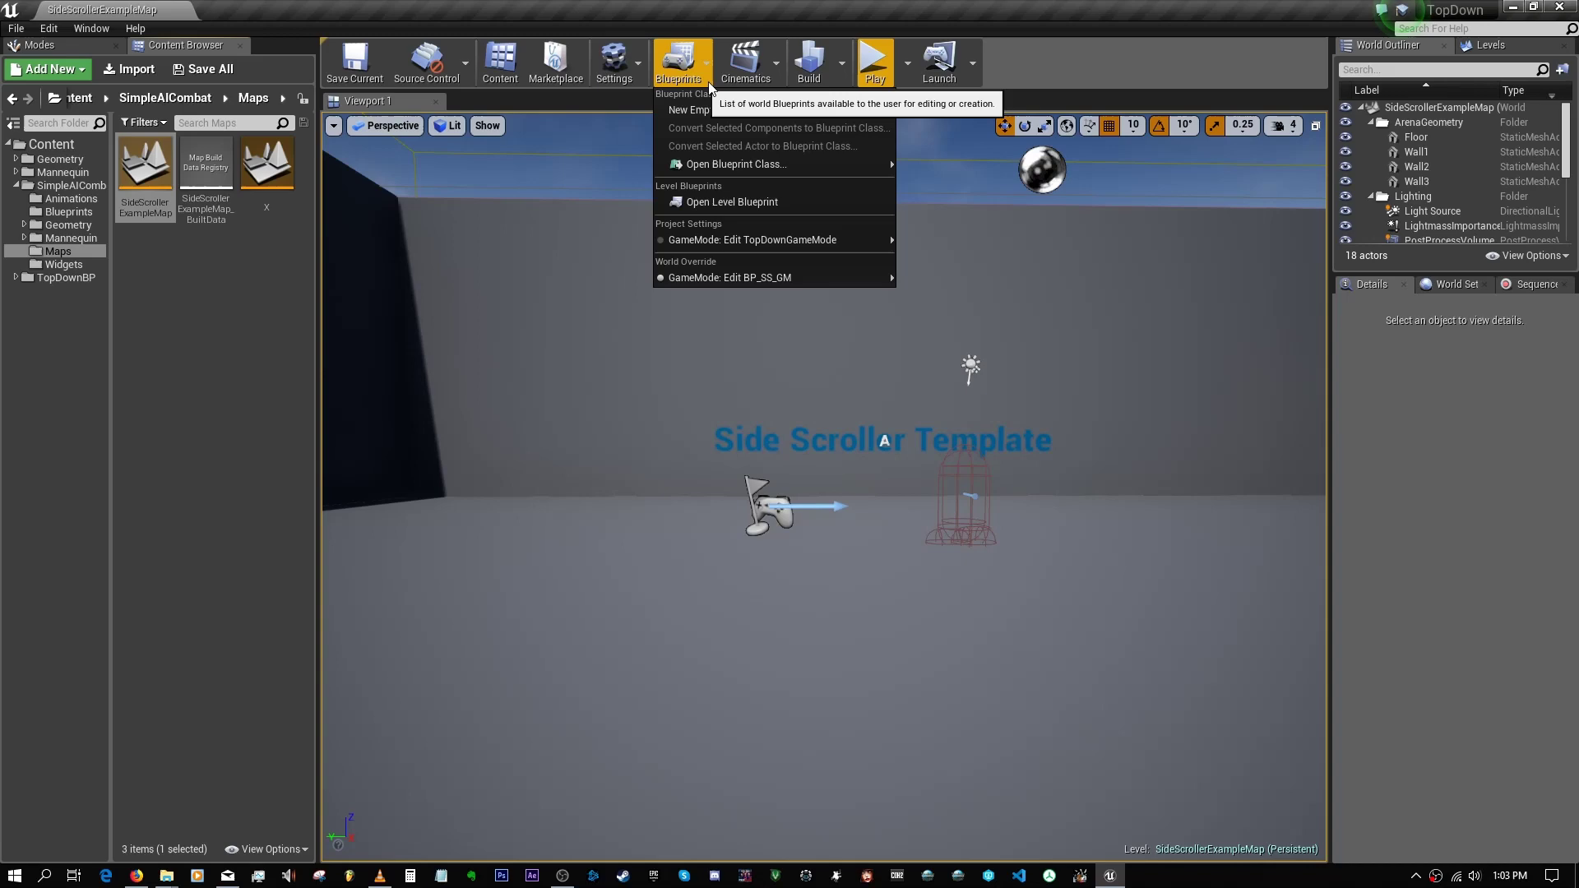
pyautogui.click(734, 204)
pyautogui.scroll(4, 814, 486)
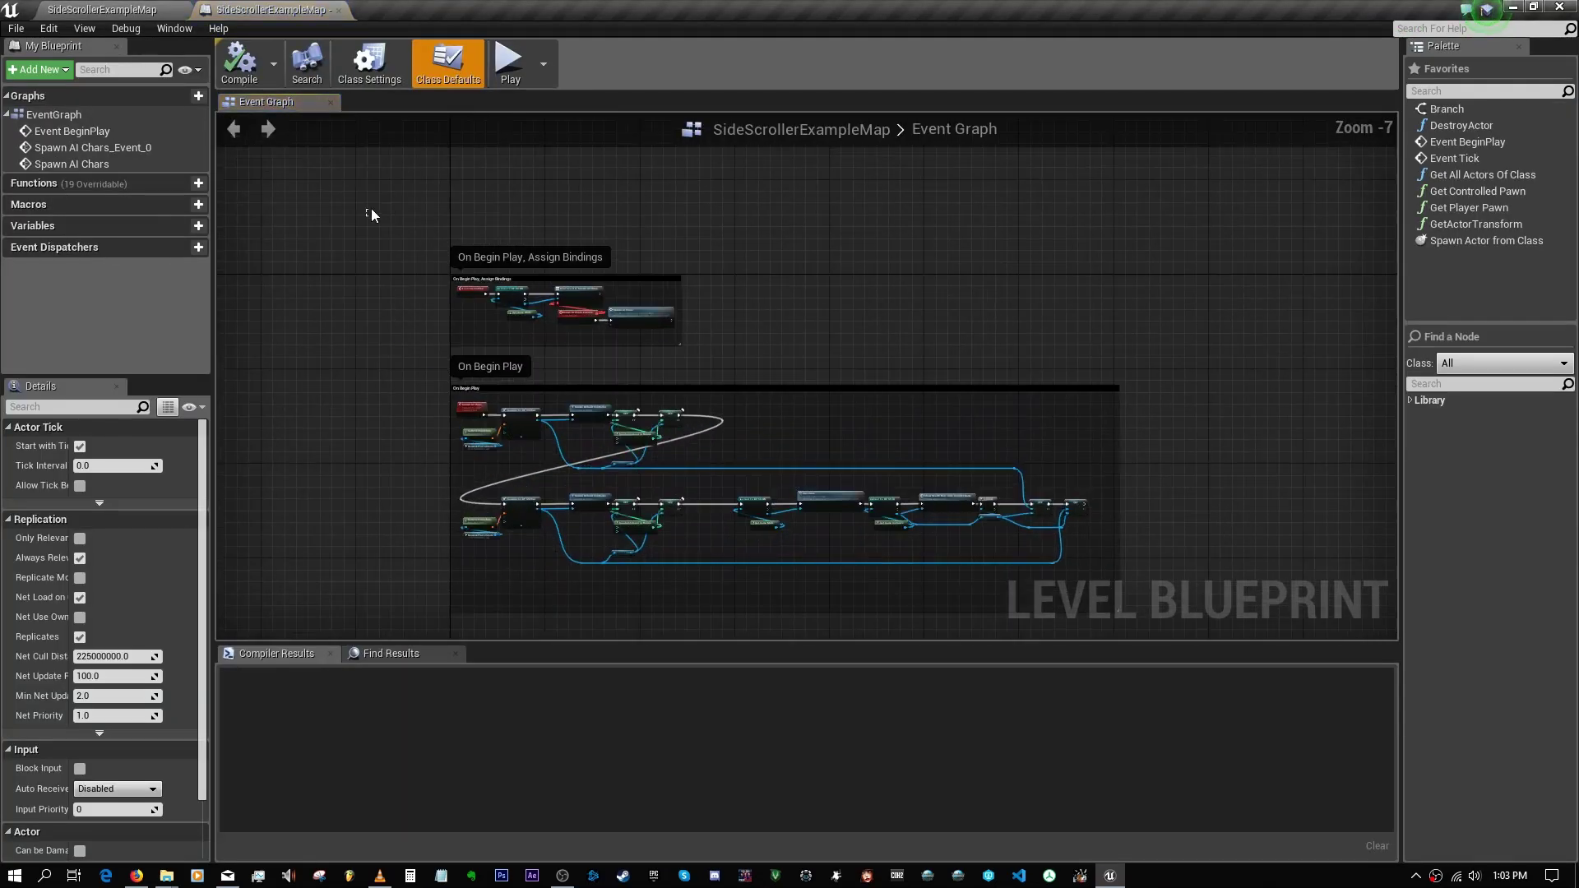
pyautogui.moveTo(368, 192); pyautogui.dragTo(1175, 615)
pyautogui.click(821, 563)
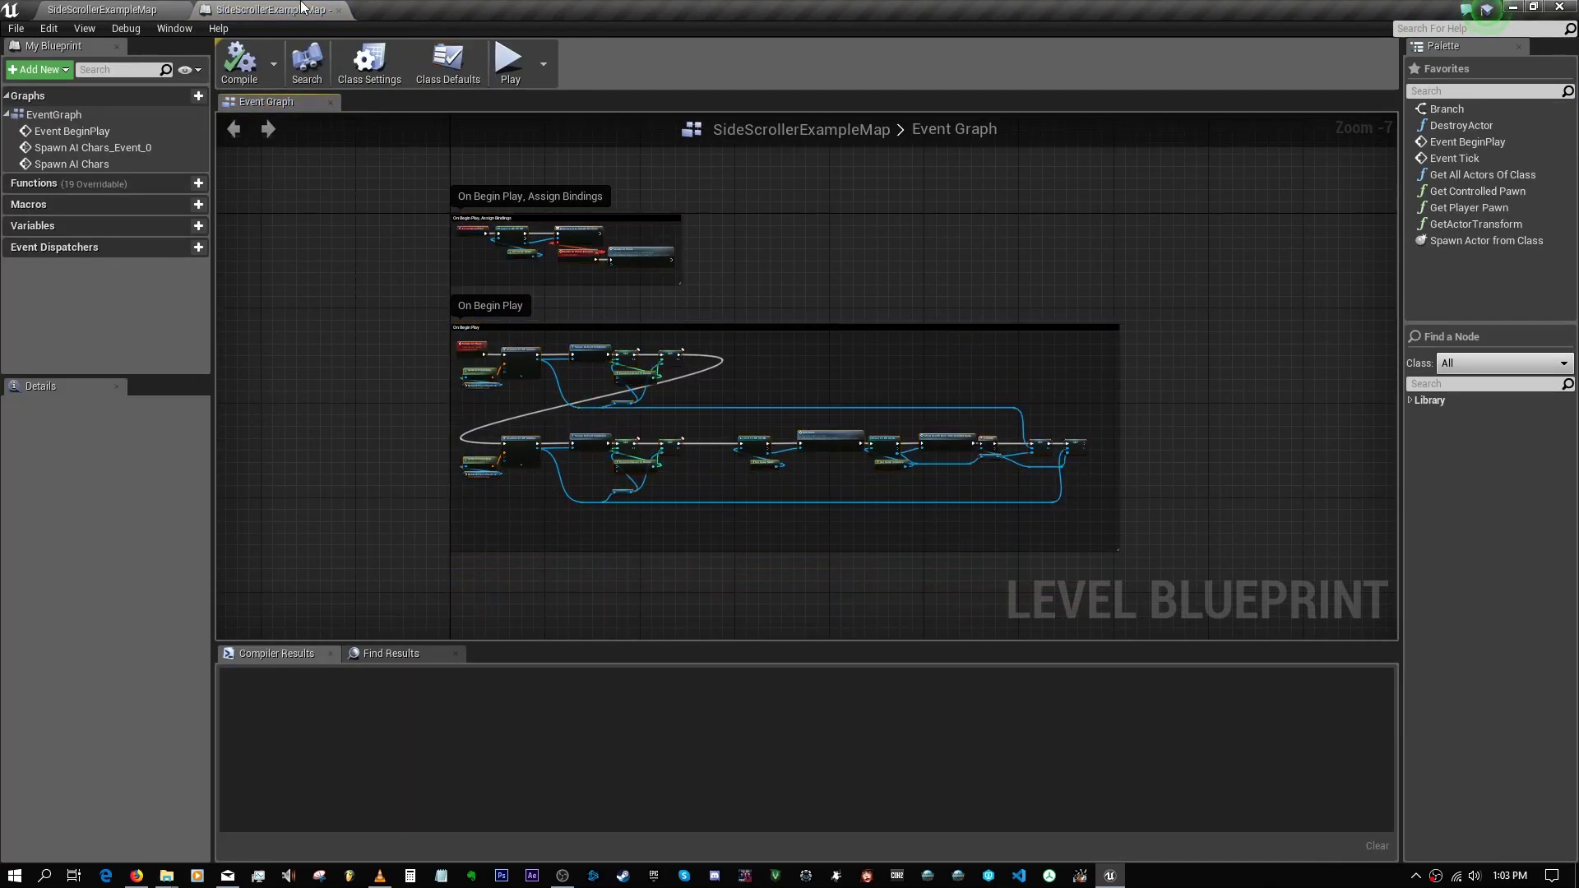
pyautogui.click(338, 10)
# Step: Reopen level X and delete the default Event BeginPlay and Event Tick nodes from its Level Blueprint
pyautogui.doubleClick(260, 165)
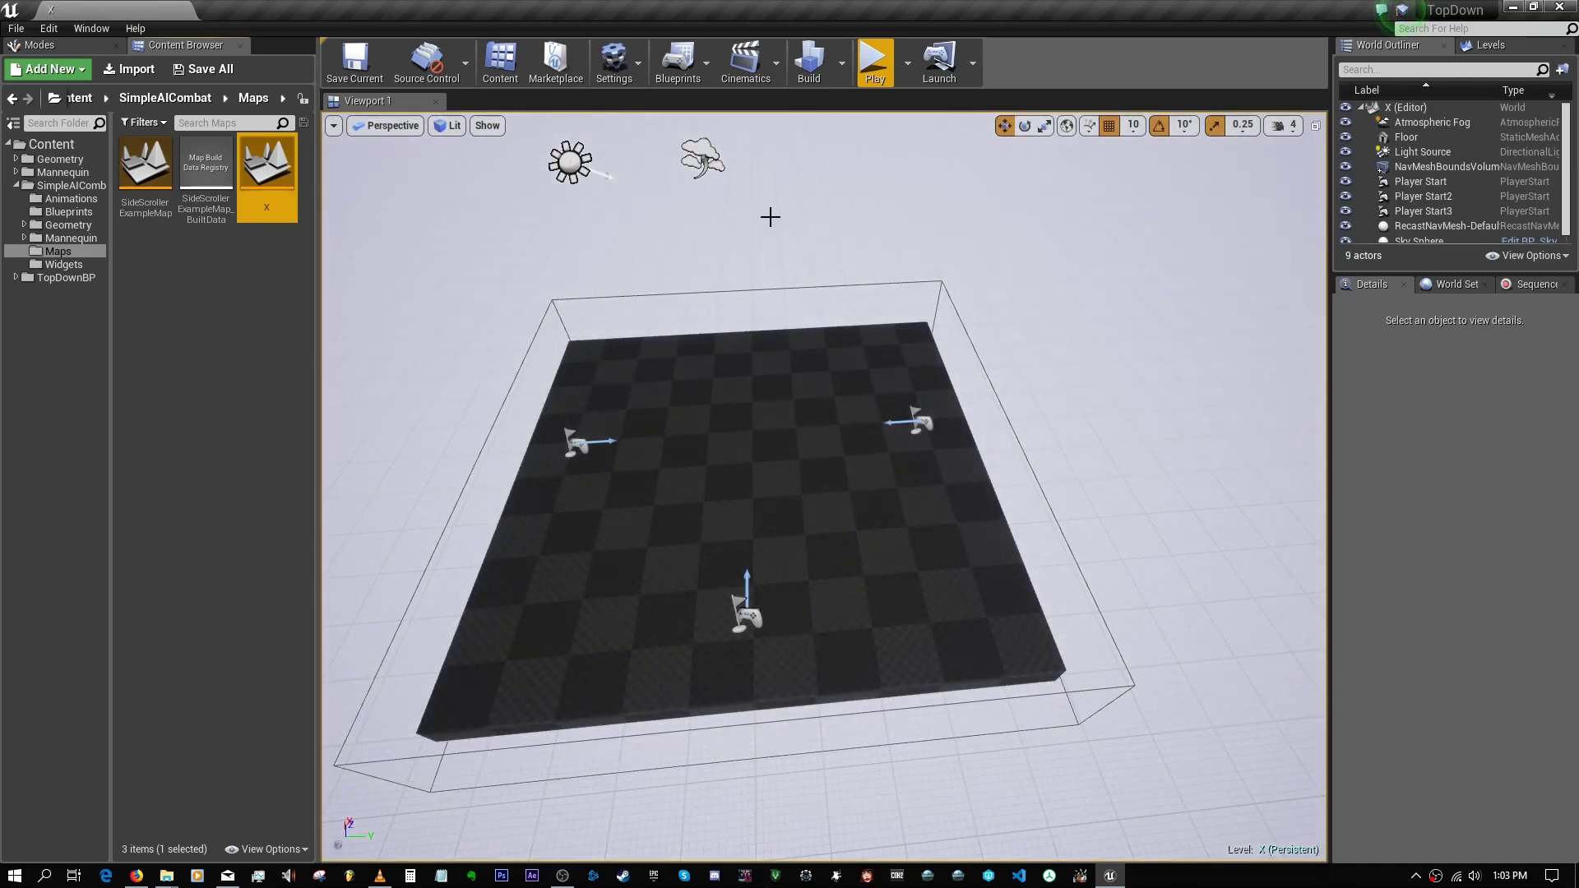
pyautogui.click(678, 59)
pyautogui.click(753, 200)
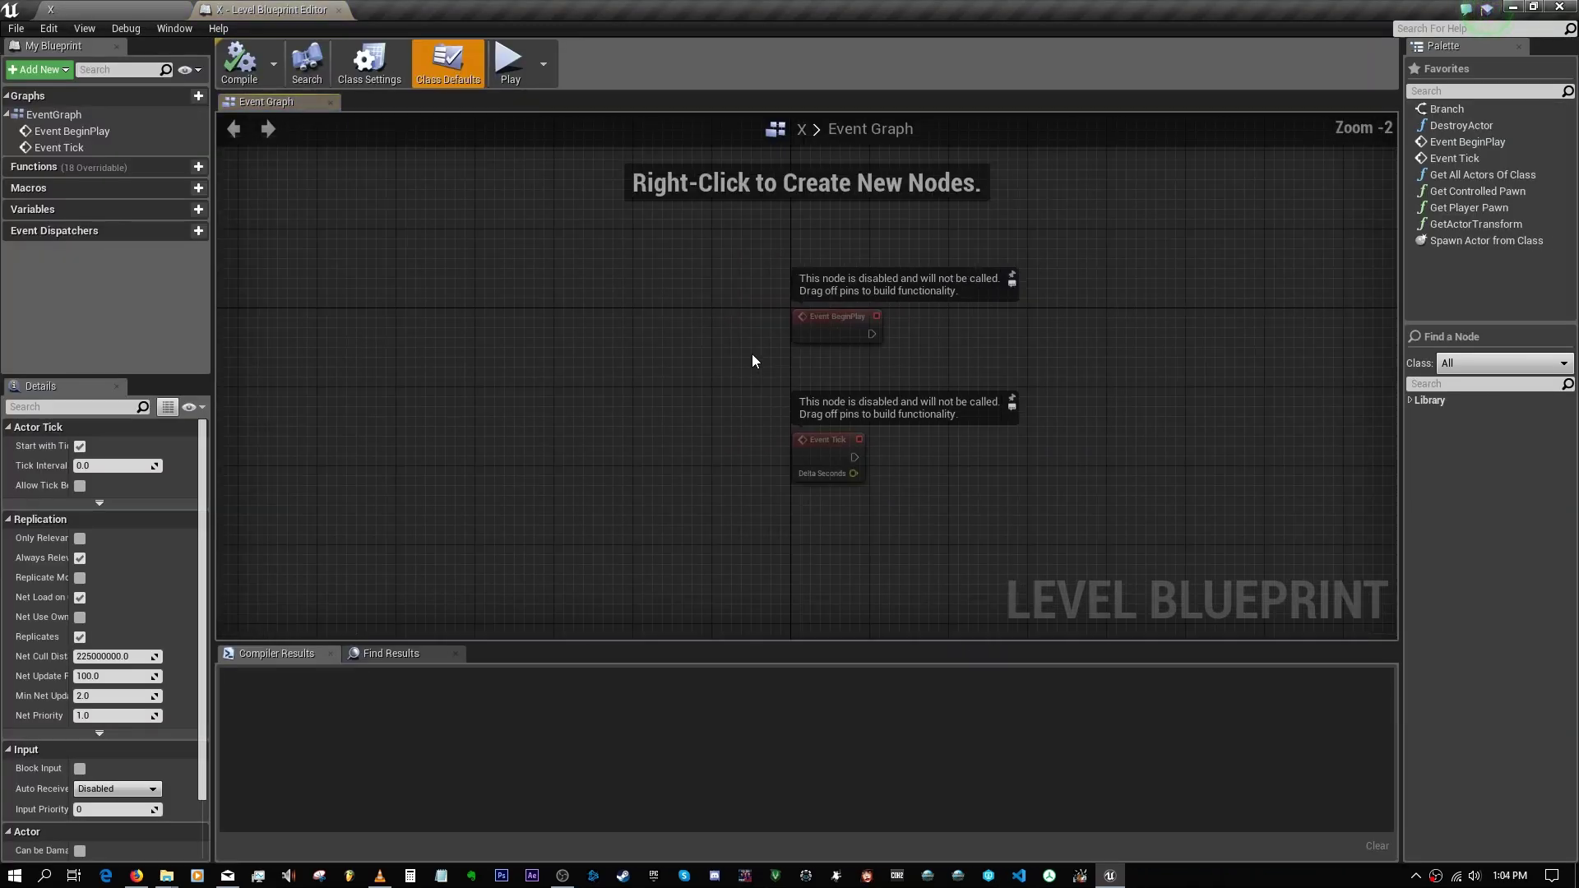
pyautogui.moveTo(920, 507); pyautogui.dragTo(804, 463, button='right')
pyautogui.scroll(-1, 803, 463)
pyautogui.moveTo(847, 485); pyautogui.dragTo(567, 185)
pyautogui.press('Delete')
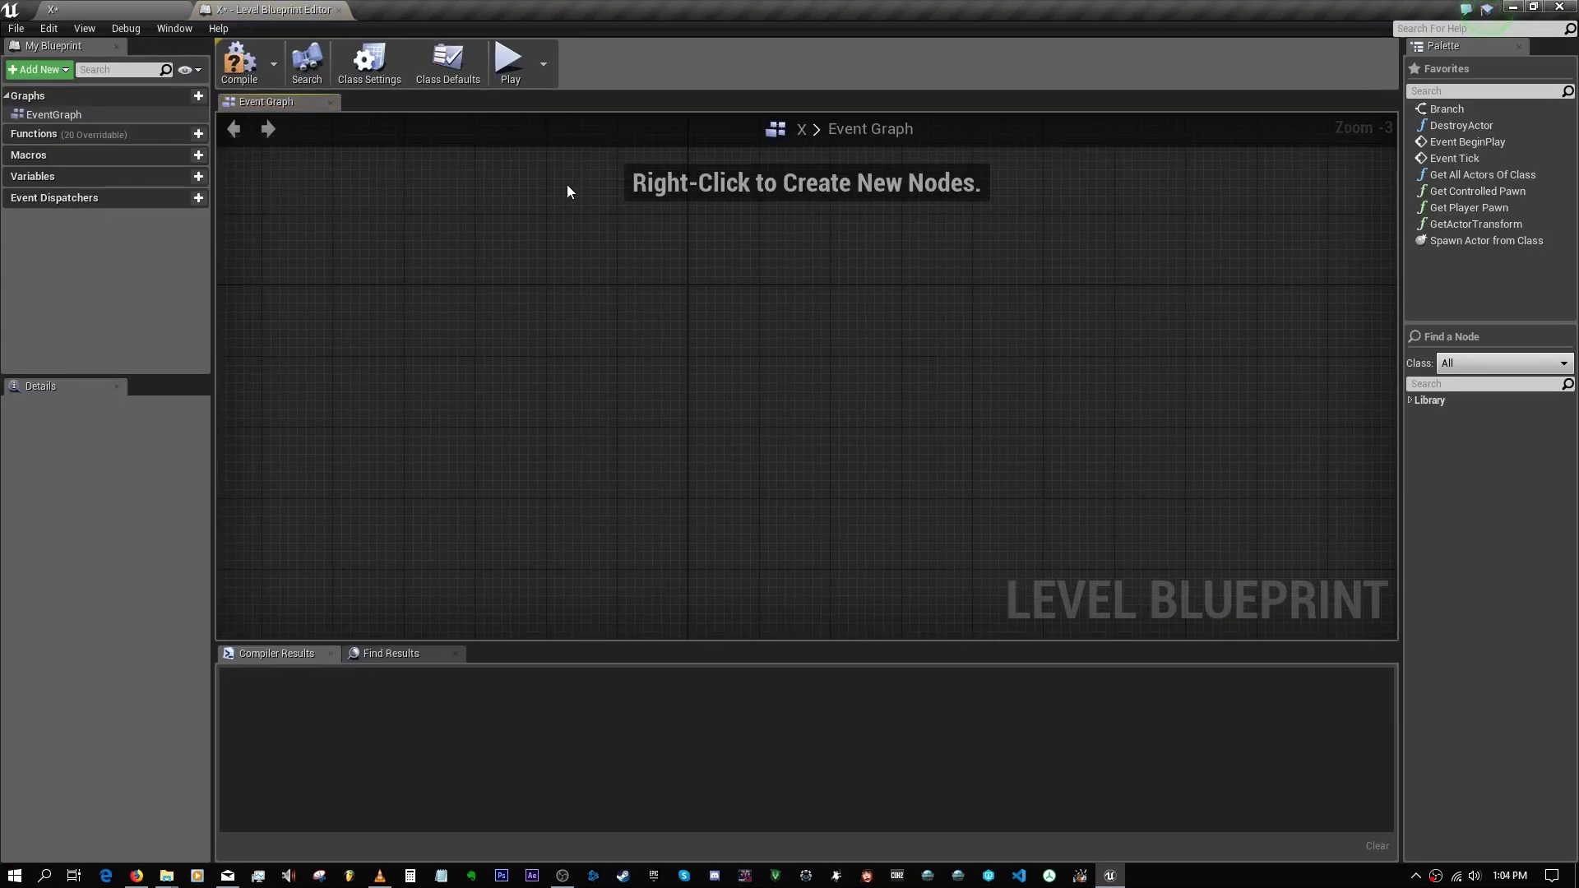
# Step: Paste the copied On Begin Play and Assign Bindings node groups into level X's Level Blueprint
pyautogui.scroll(-7, 566, 184)
pyautogui.hotkey('ctrl', 'v')
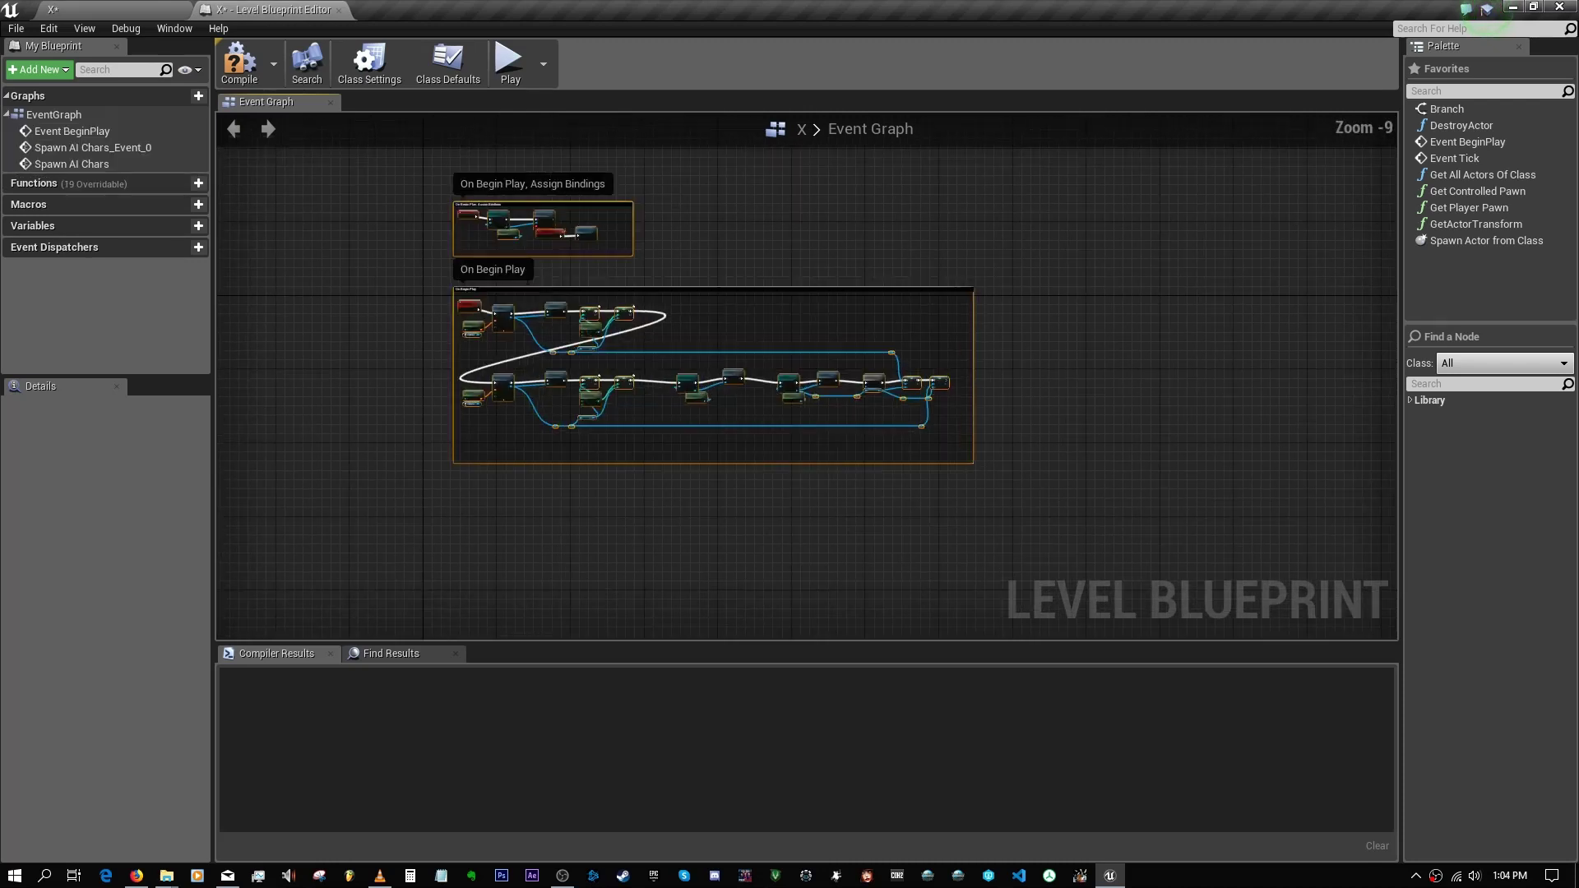
pyautogui.scroll(2, 548, 255)
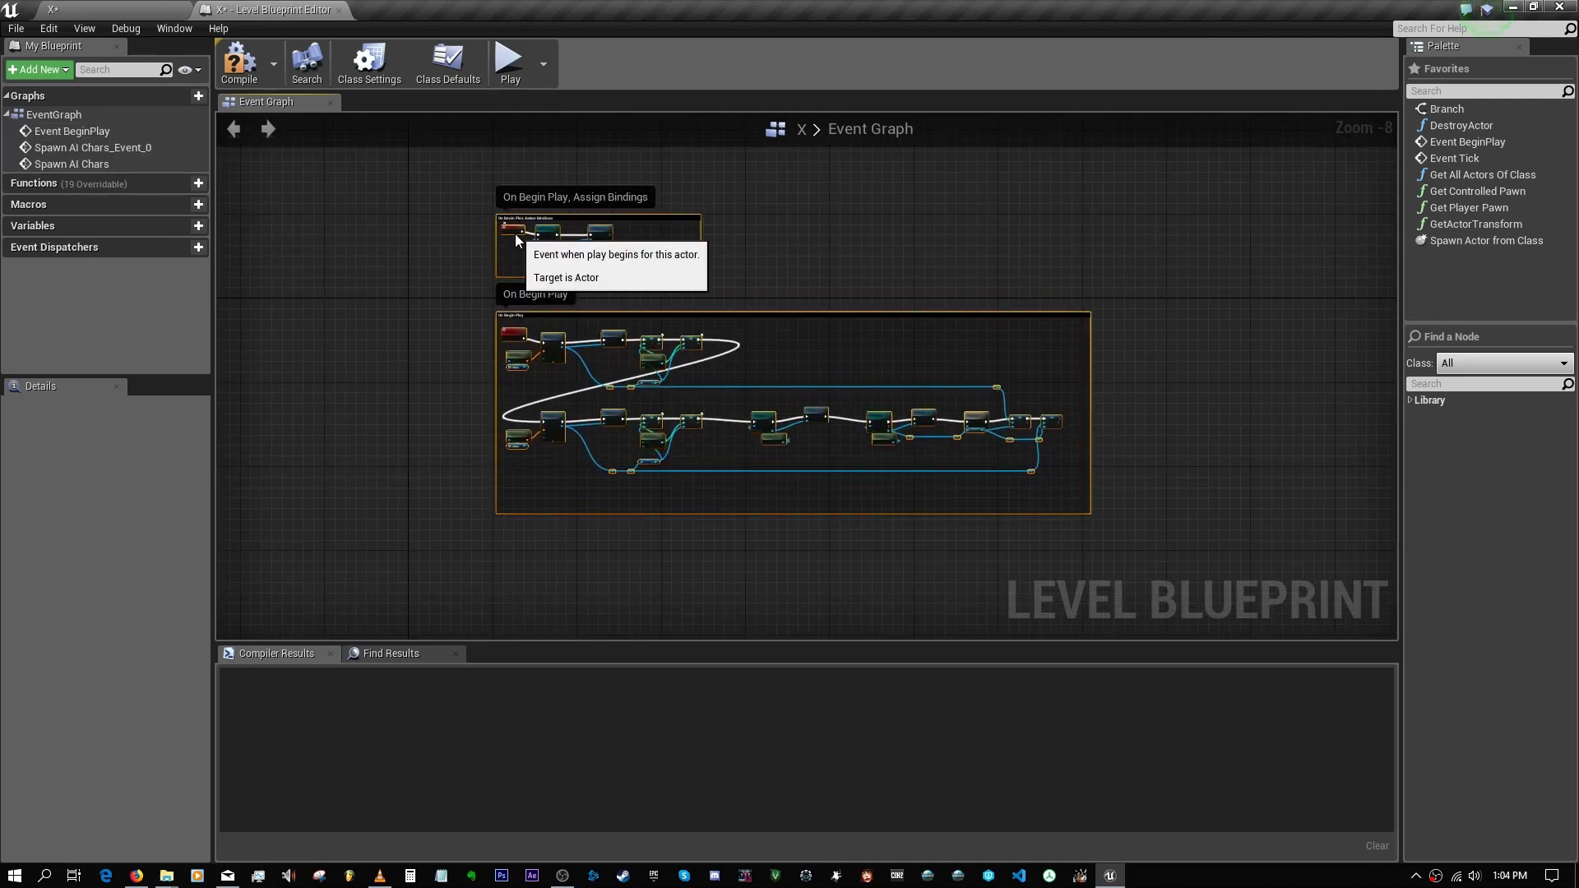
# Step: Select Player Start2 in level X and add a reference to it in the Level Blueprint below the first GetActorTransform
pyautogui.scroll(8, 439, 284)
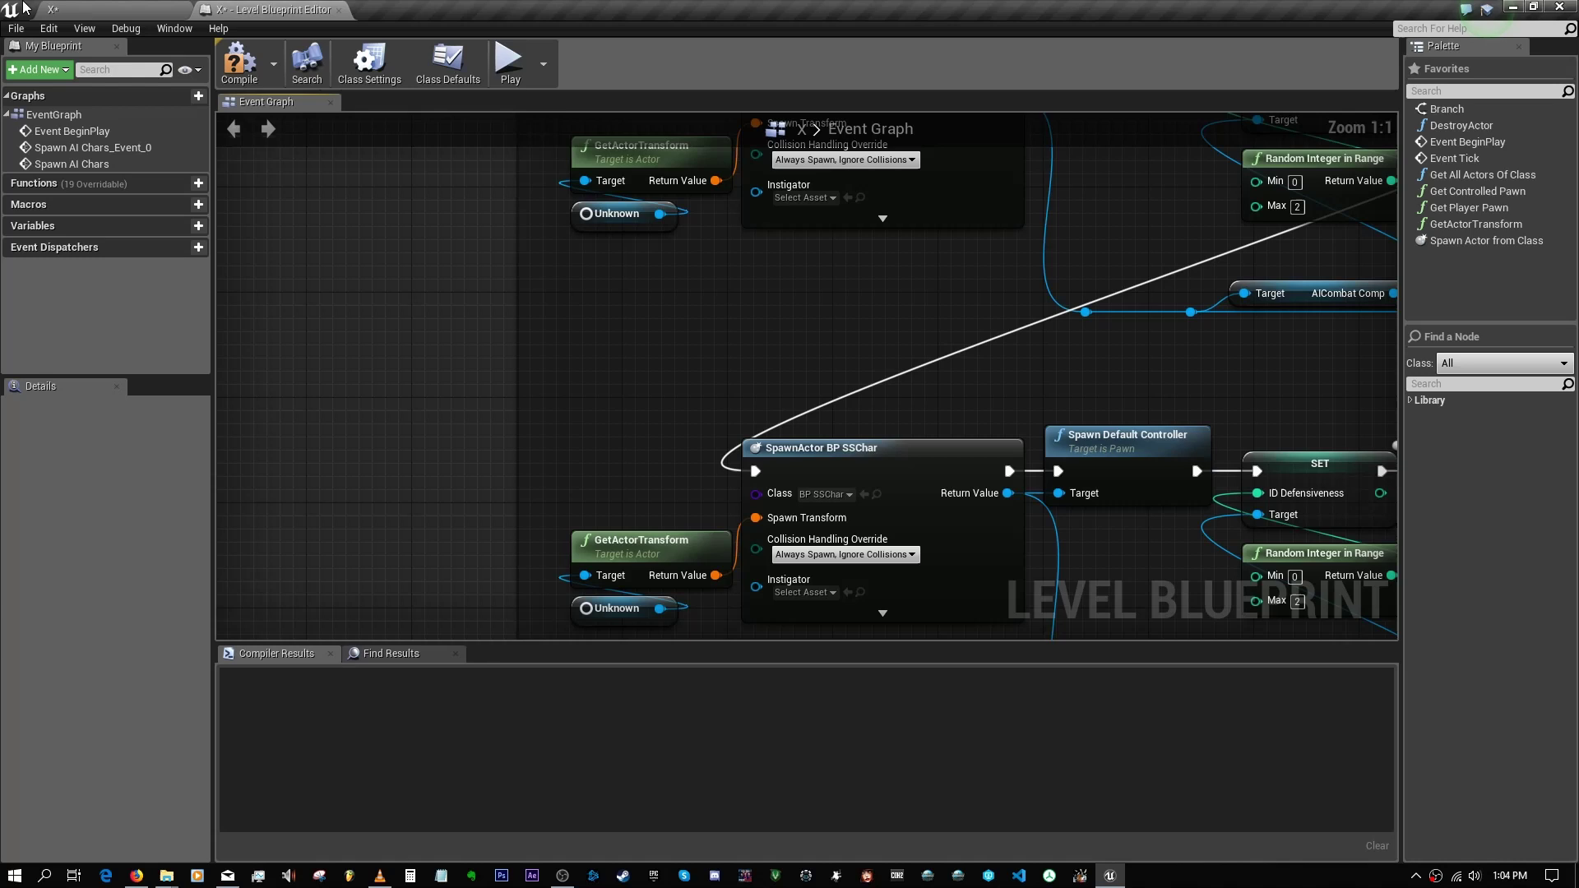
pyautogui.click(54, 9)
pyautogui.click(579, 447)
pyautogui.click(298, 9)
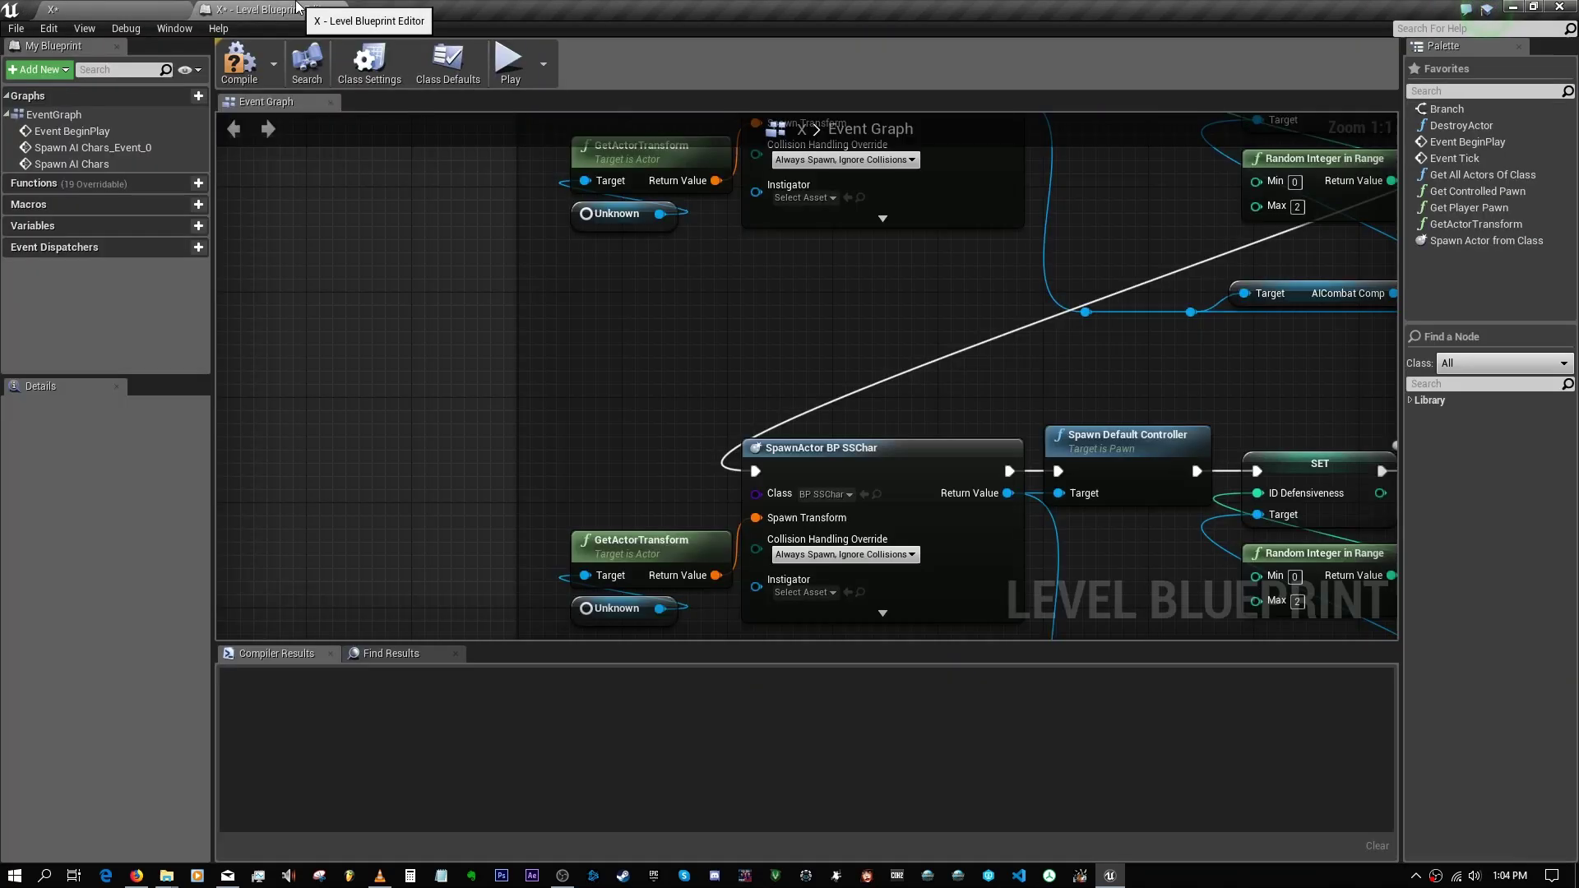
pyautogui.rightClick(562, 261)
pyautogui.click(645, 336)
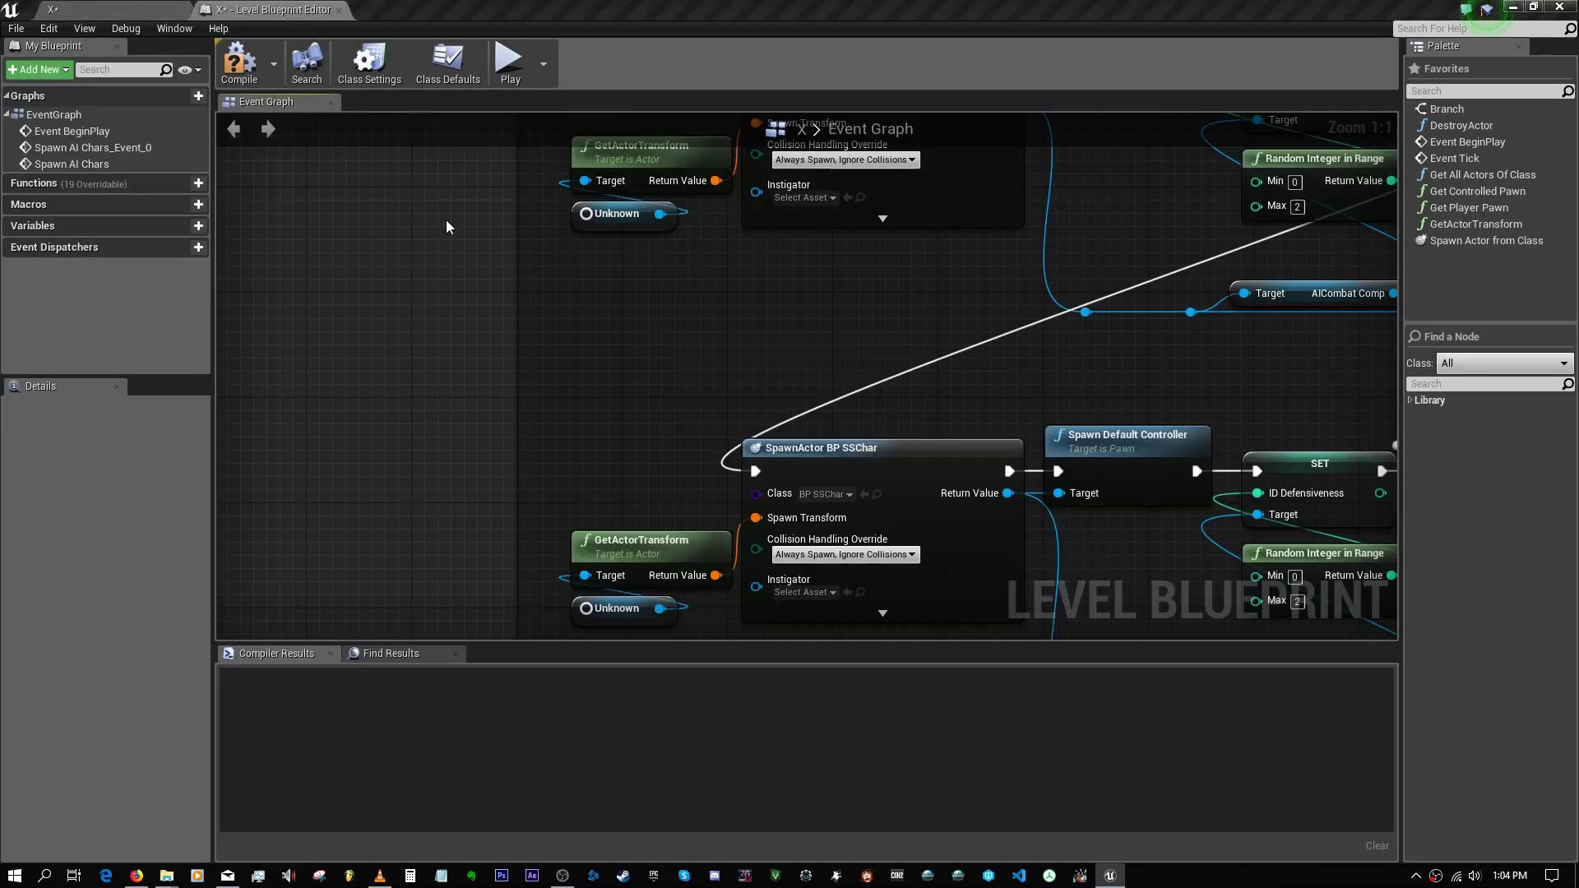
# Step: Select Player Start3 in the level and add a reference to it in the Level Blueprint above the second GetActorTransform
pyautogui.click(124, 9)
pyautogui.click(917, 424)
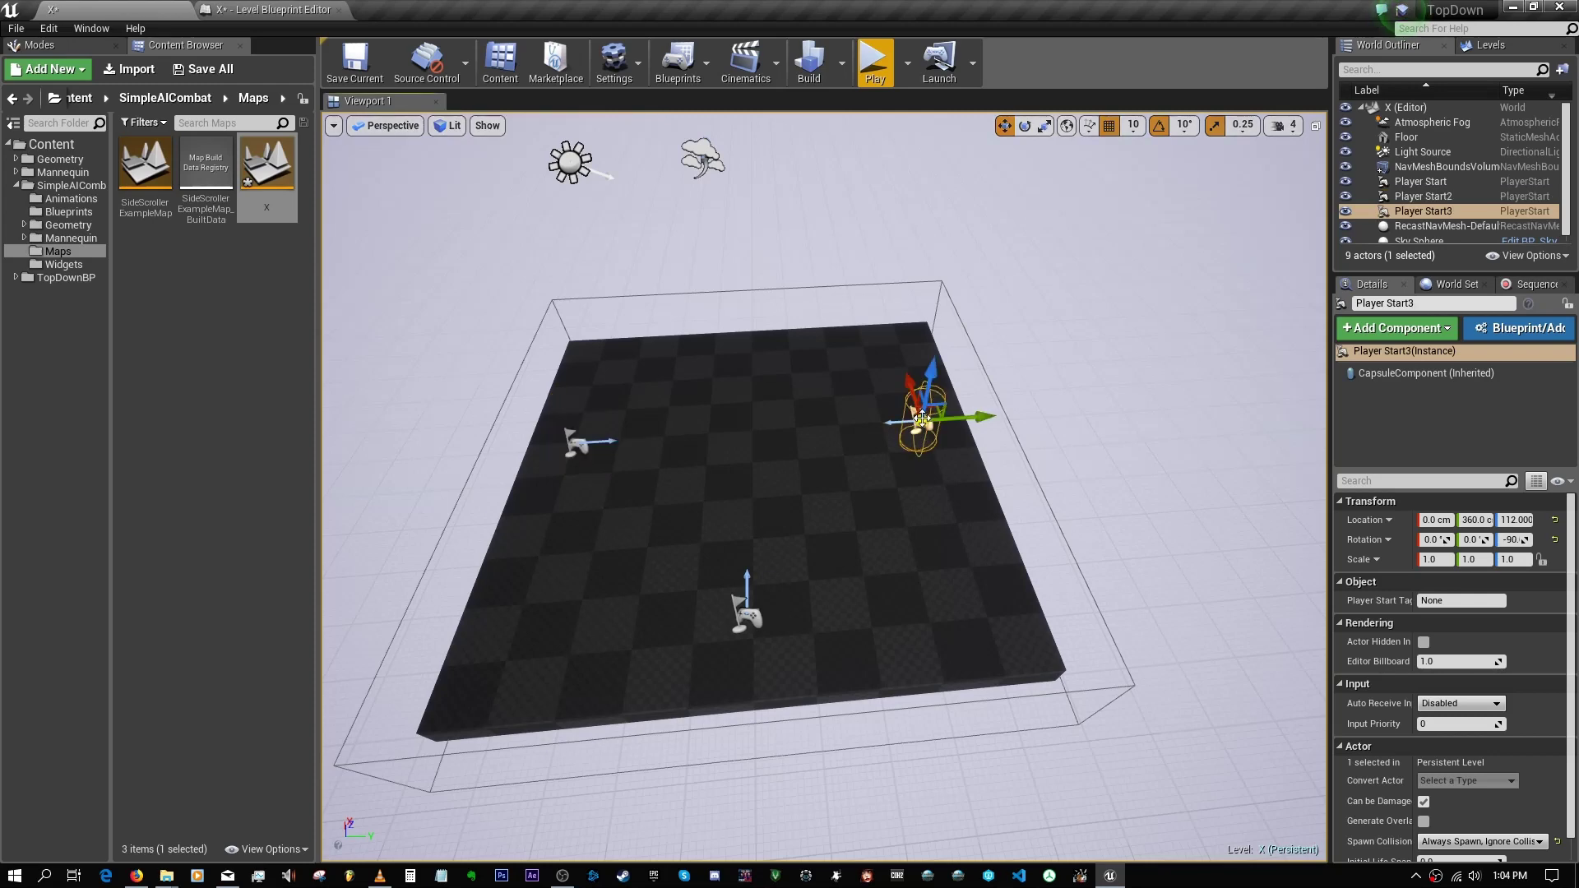
pyautogui.click(272, 9)
pyautogui.rightClick(559, 488)
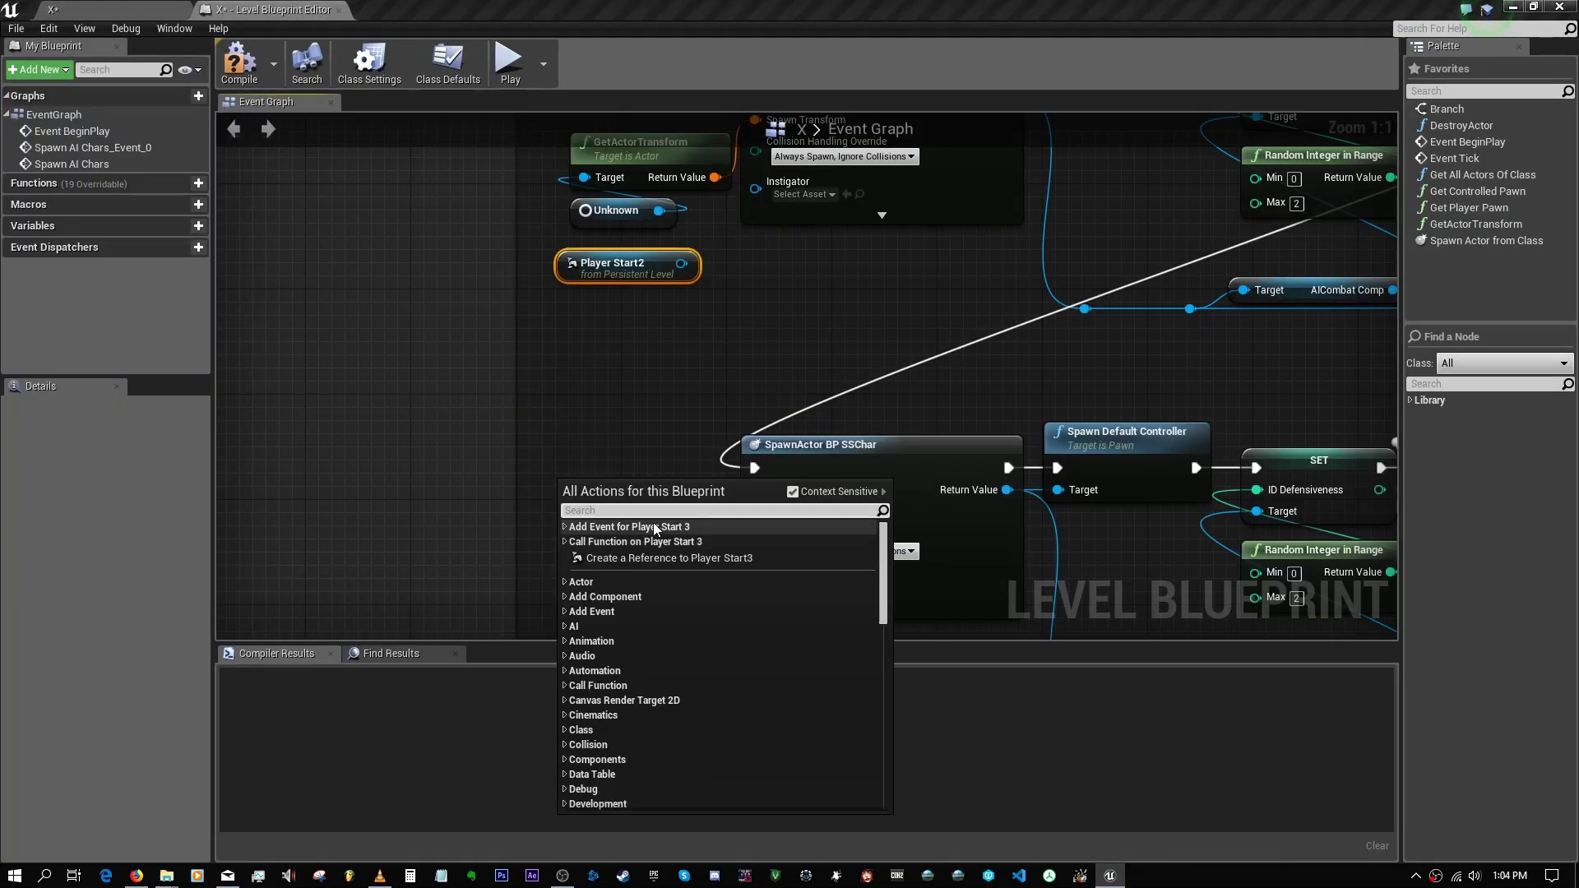
pyautogui.click(653, 522)
# Step: Connect Player Start2 to the first GetActorTransform's Target, delete the Unknown node there, and place the reference beneath GetActorTransform
pyautogui.moveTo(682, 266); pyautogui.dragTo(605, 180)
pyautogui.click(611, 213)
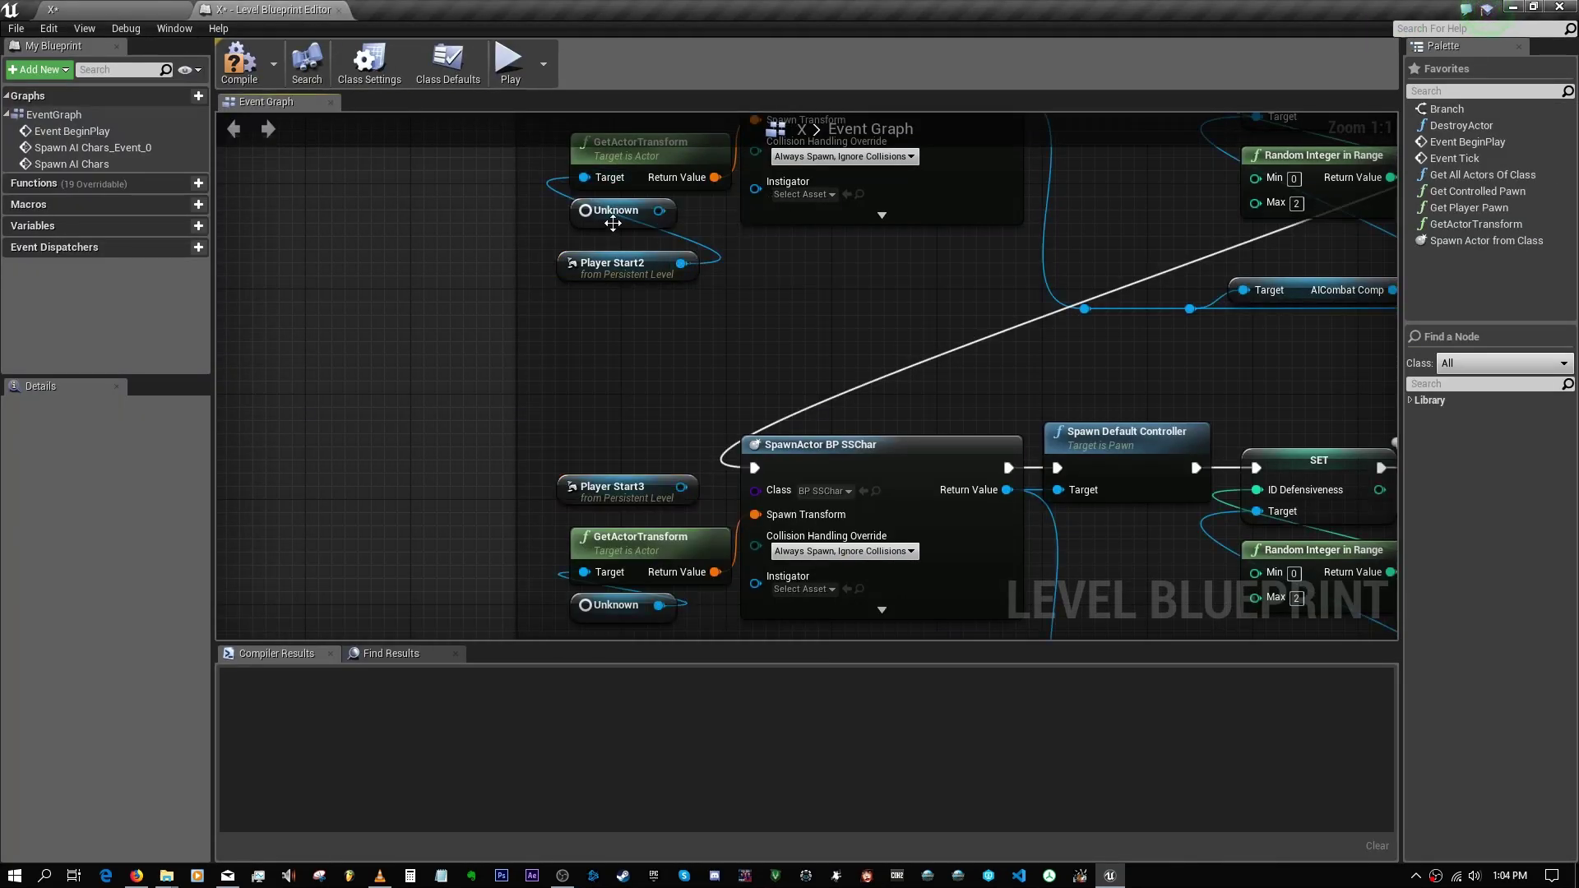
pyautogui.press('Delete')
pyautogui.moveTo(662, 299); pyautogui.dragTo(659, 586, button='right')
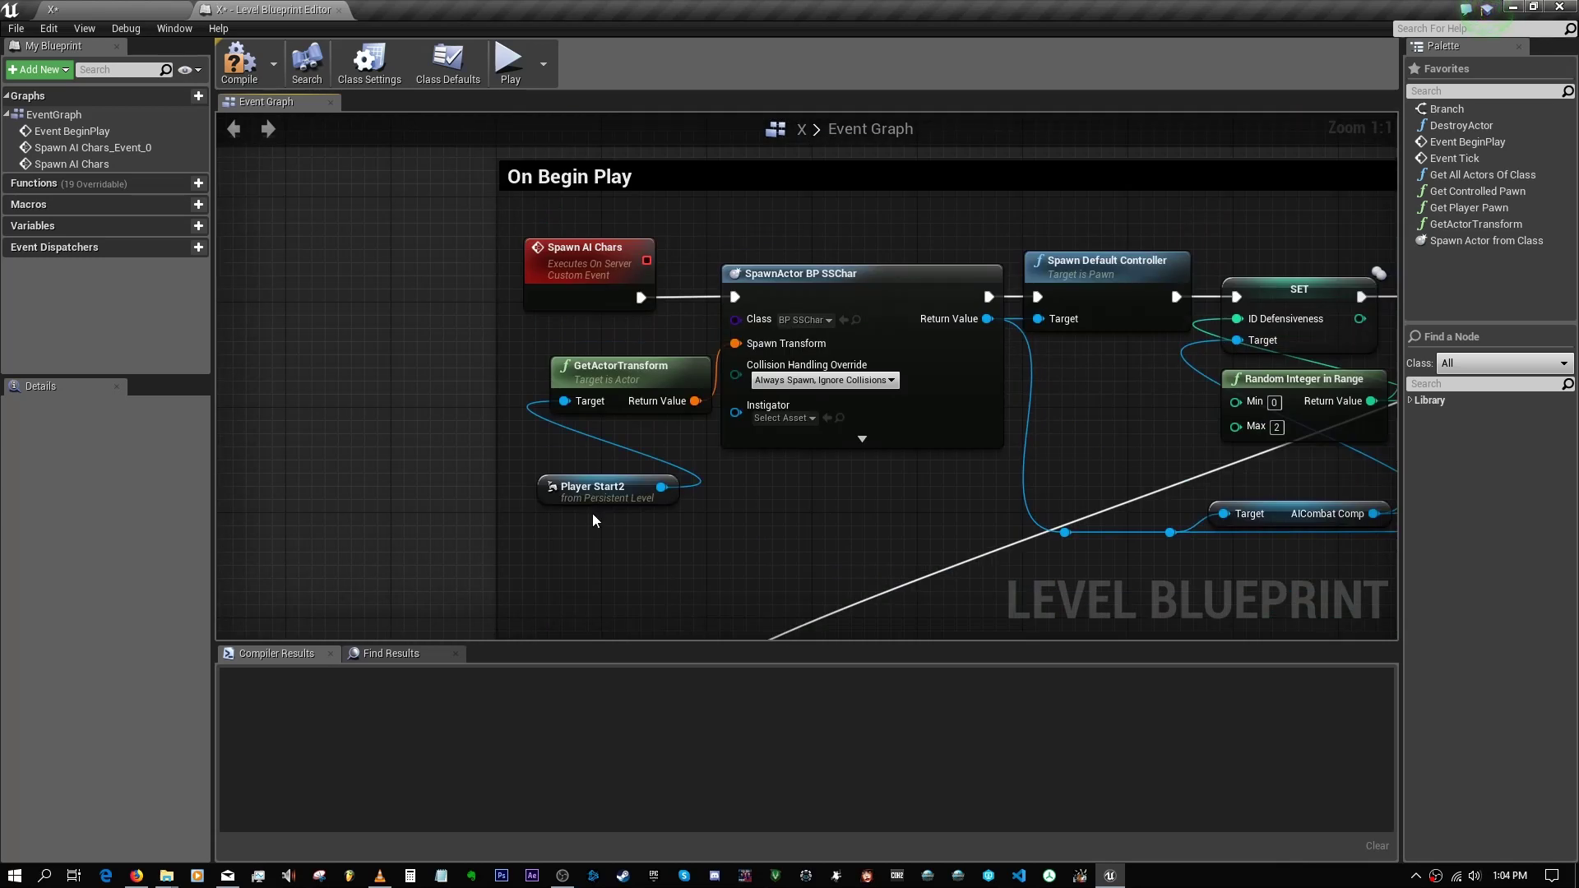
pyautogui.moveTo(596, 502); pyautogui.dragTo(609, 456)
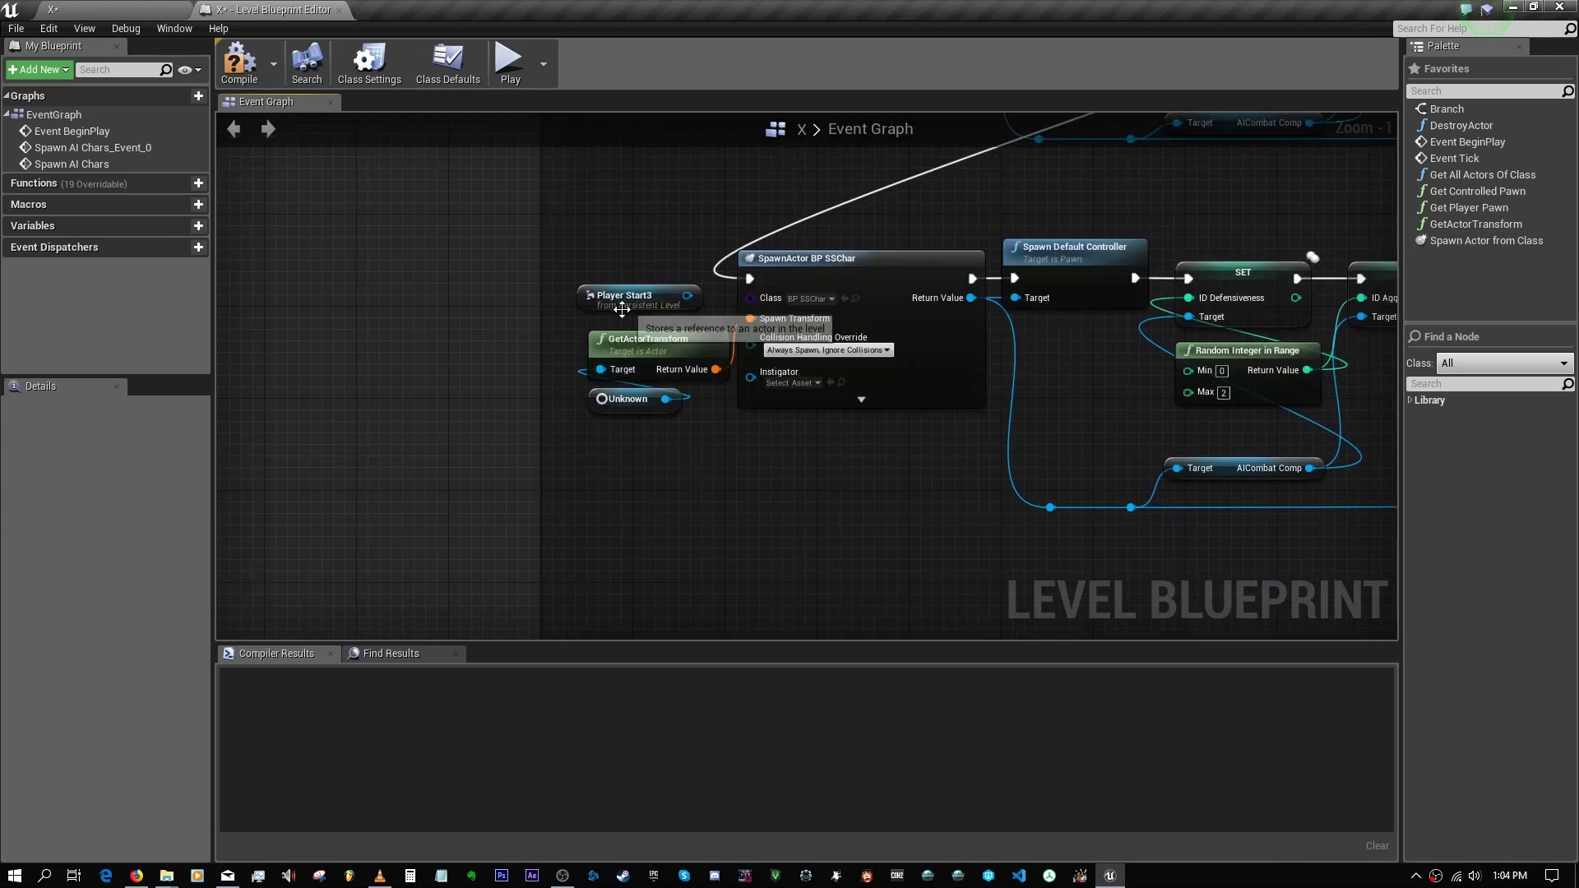
# Step: Connect Player Start3 to the second GetActorTransform's Target, replacing the Unknown node below it with the reference
pyautogui.moveTo(687, 295); pyautogui.dragTo(600, 369)
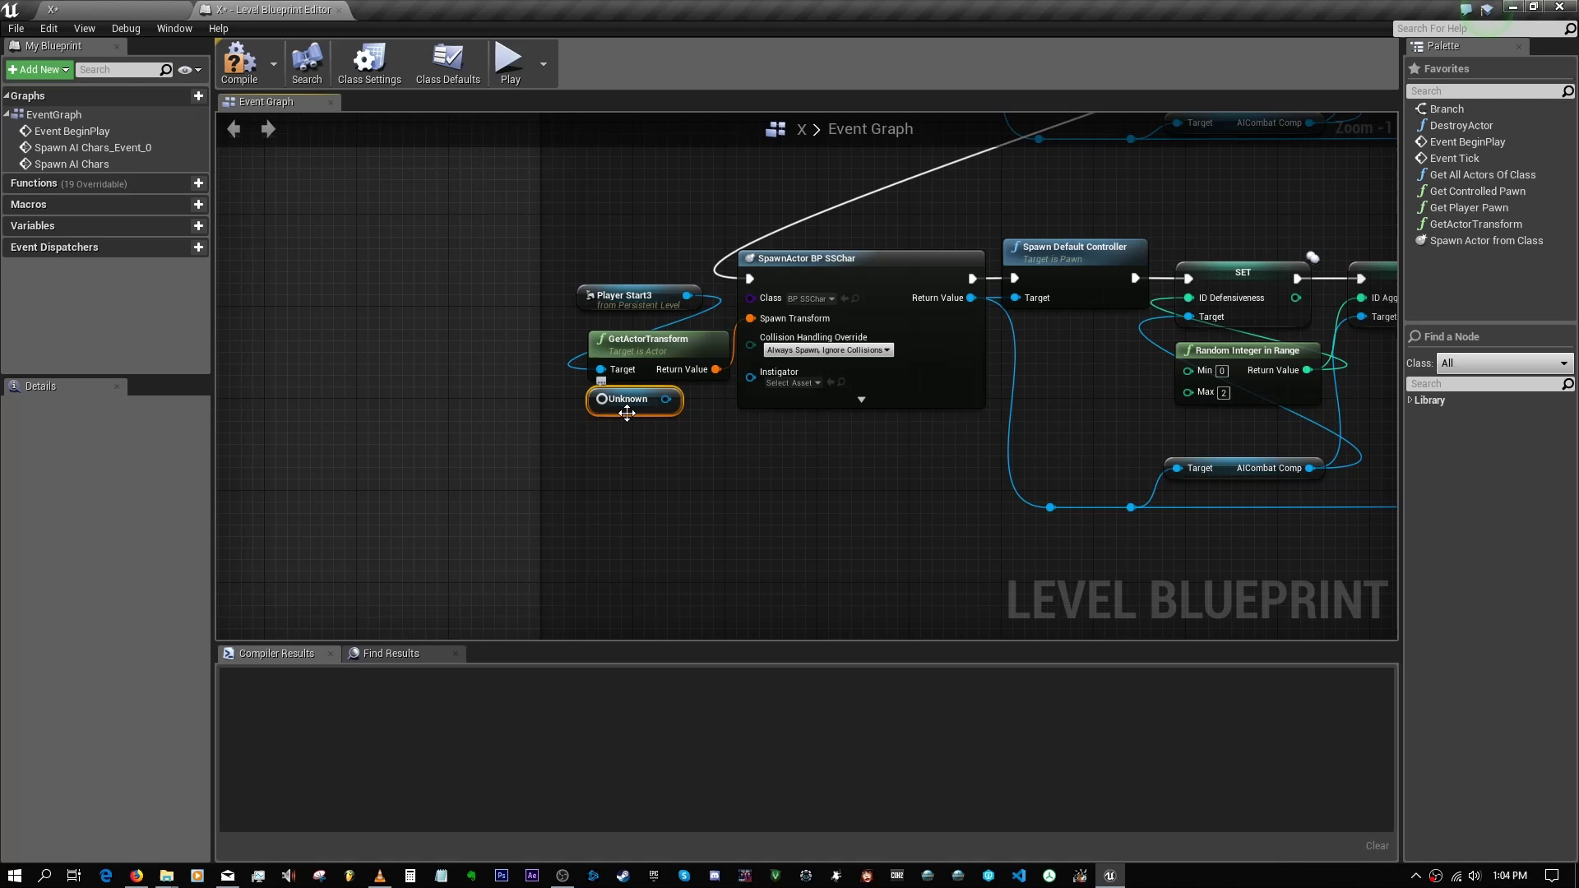
pyautogui.press('Delete')
pyautogui.moveTo(633, 297); pyautogui.dragTo(645, 400)
pyautogui.click(658, 447)
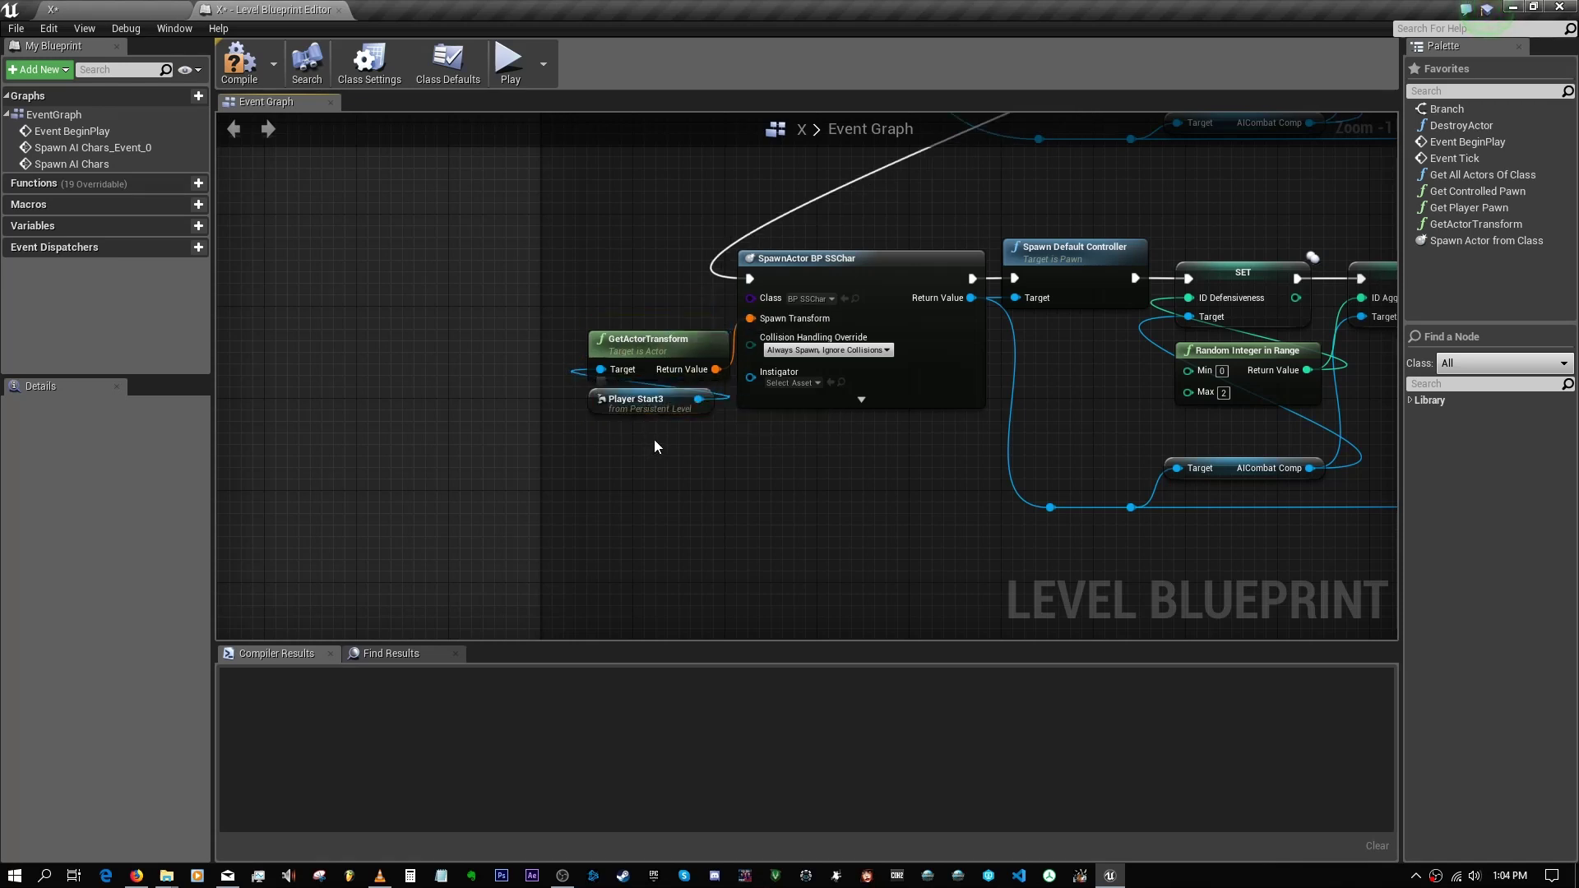
# Step: Compile level X's Level Blueprint with the reconnected player start references
pyautogui.scroll(-7, 658, 447)
pyautogui.moveTo(756, 466); pyautogui.dragTo(619, 564, button='right')
pyautogui.scroll(2, 522, 294)
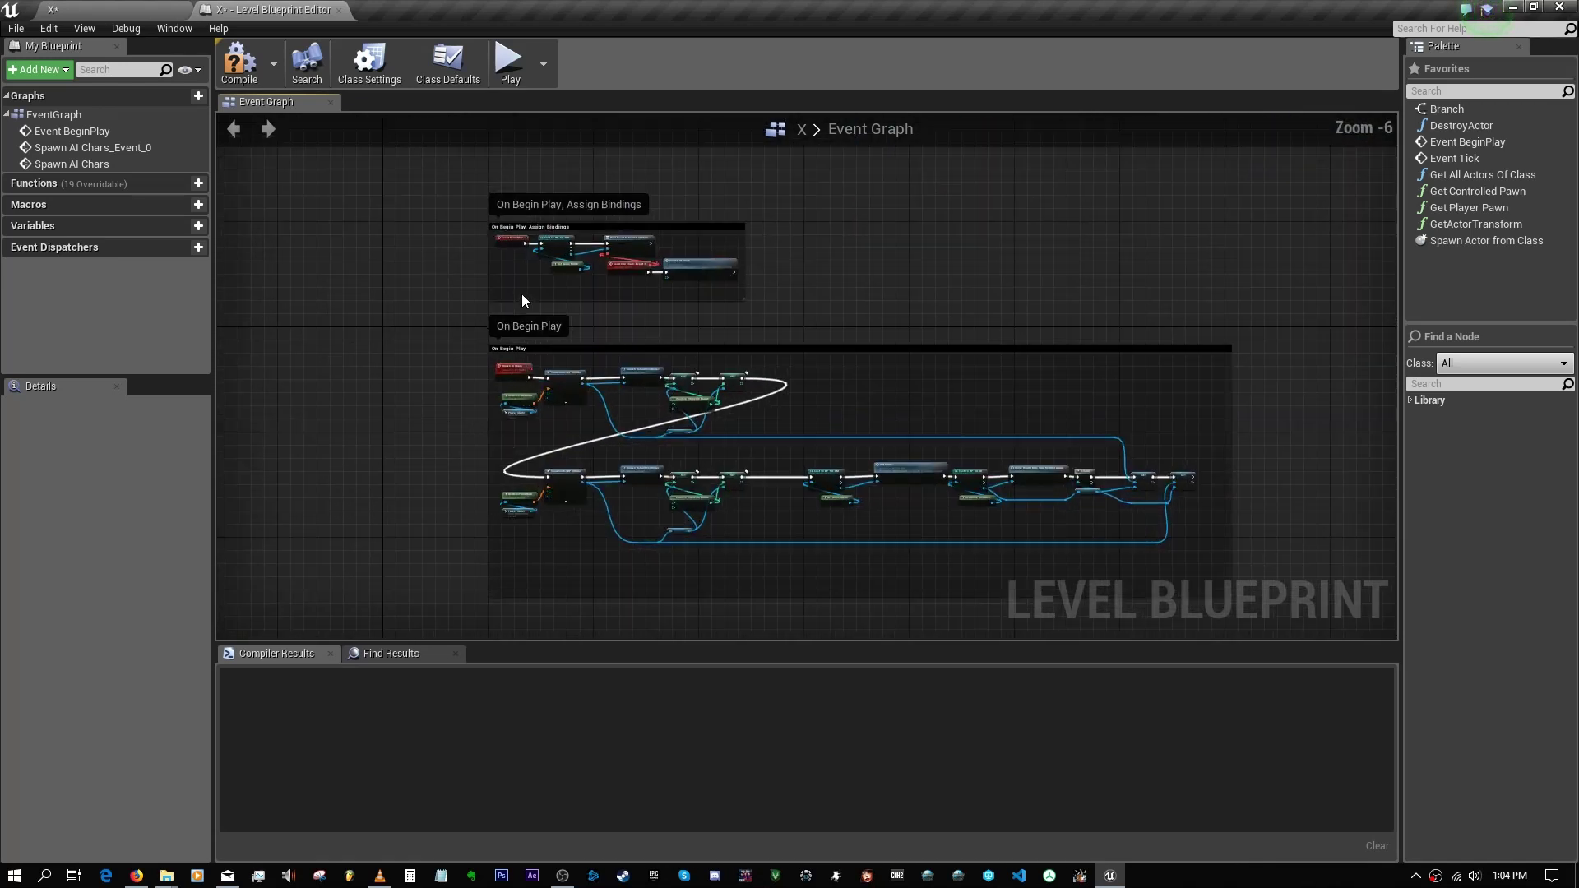
pyautogui.moveTo(431, 342); pyautogui.dragTo(546, 336, button='right')
pyautogui.click(244, 77)
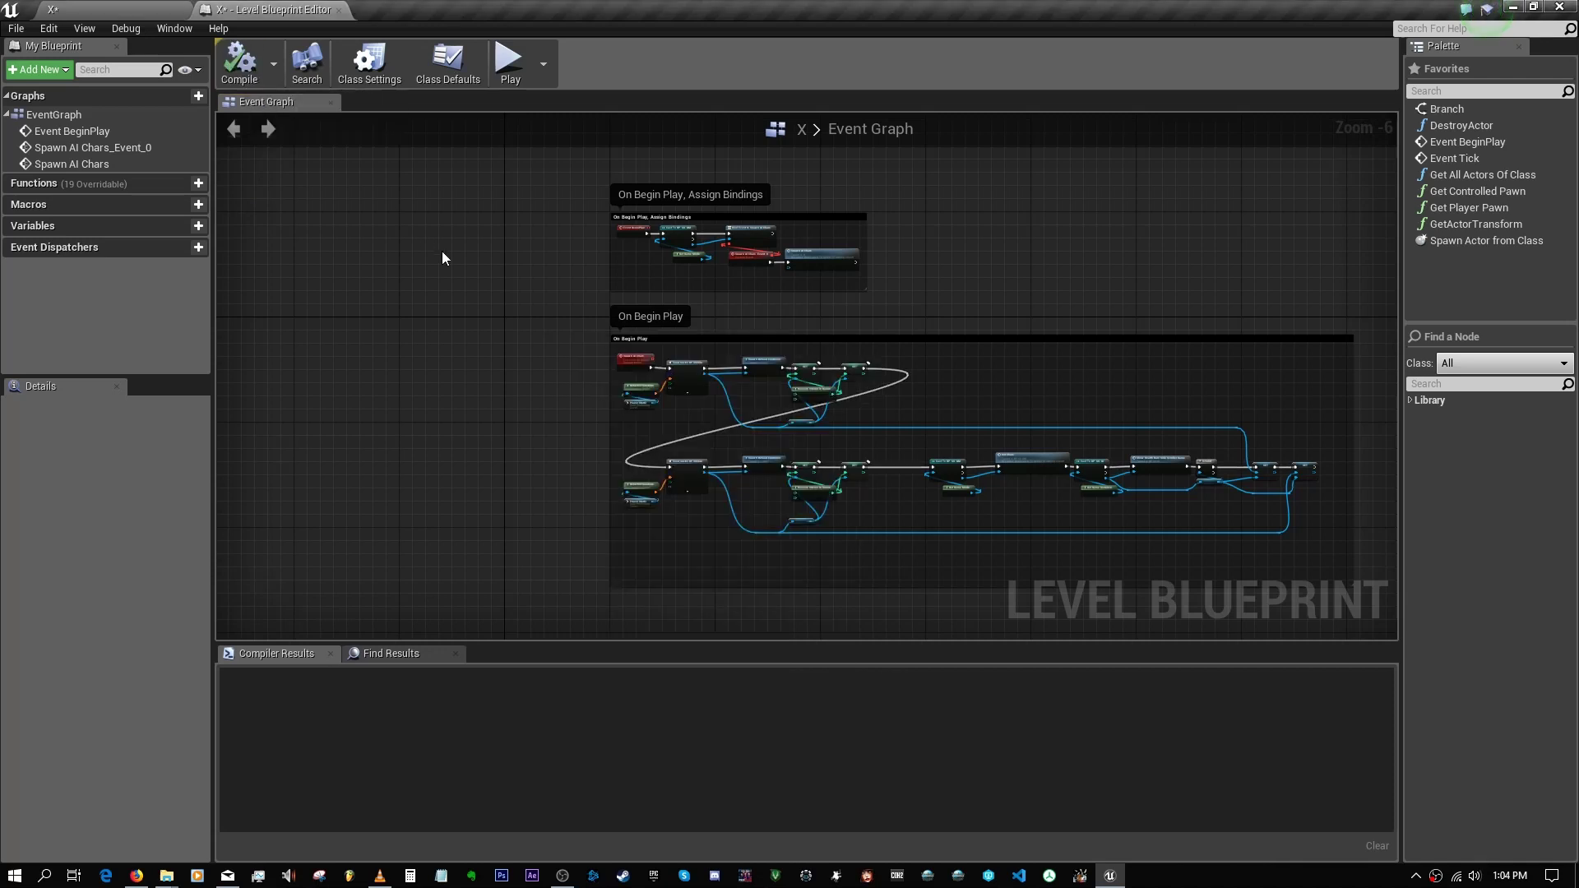
# Step: Examine the Spawn AI Chars event and the On Begin Play, Assign Bindings group in the Level Blueprint
pyautogui.moveTo(440, 254); pyautogui.dragTo(304, 282, button='right')
pyautogui.scroll(5, 436, 395)
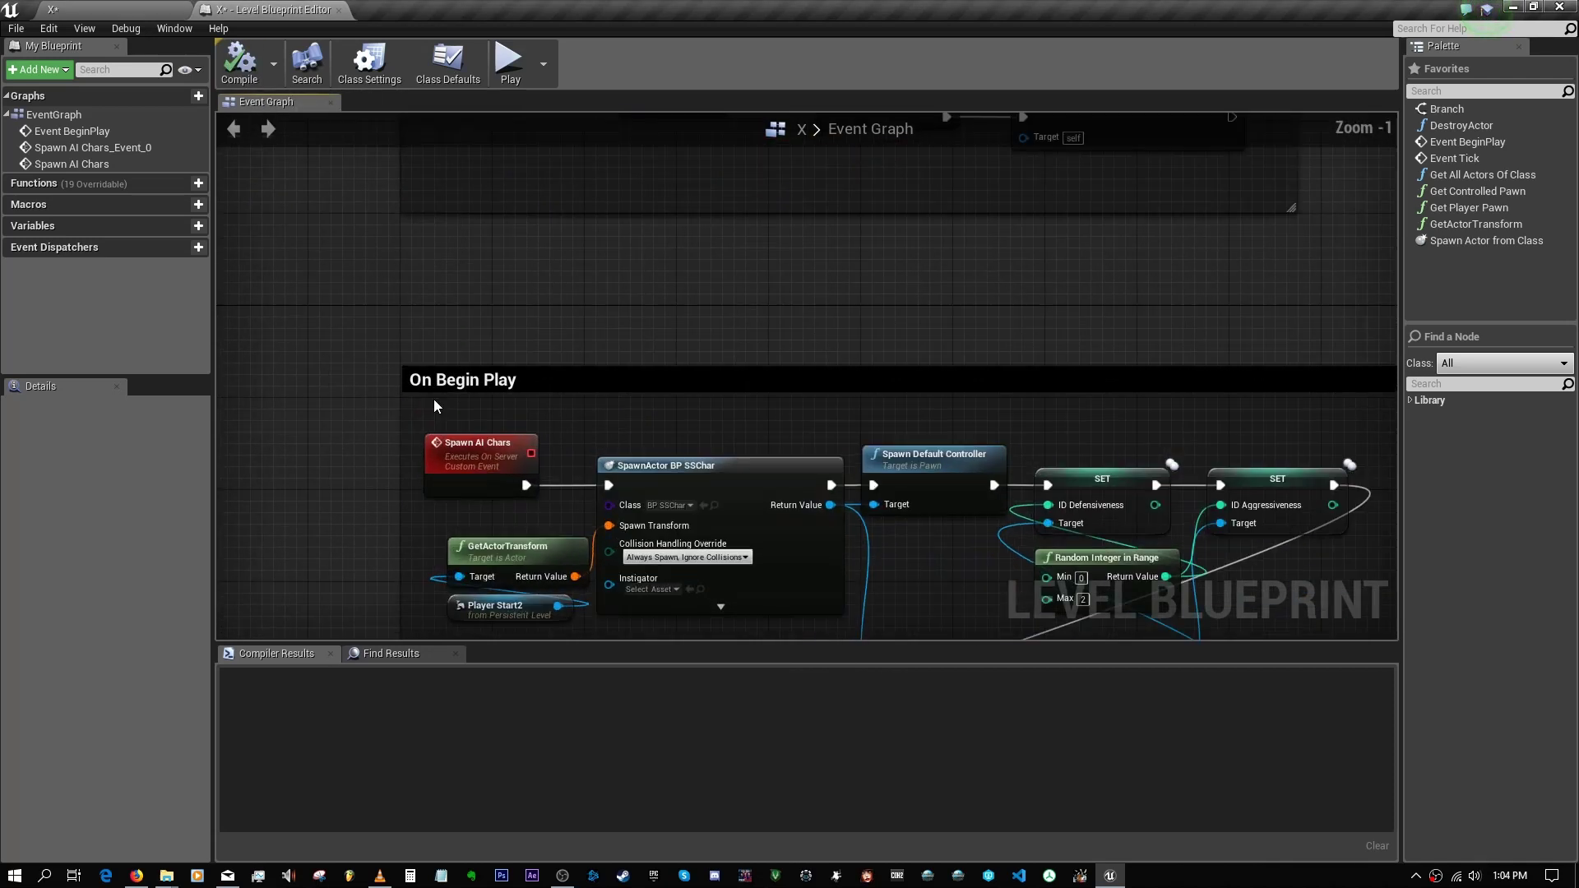
pyautogui.click(450, 463)
pyautogui.scroll(-4, 521, 419)
pyautogui.scroll(2, 584, 293)
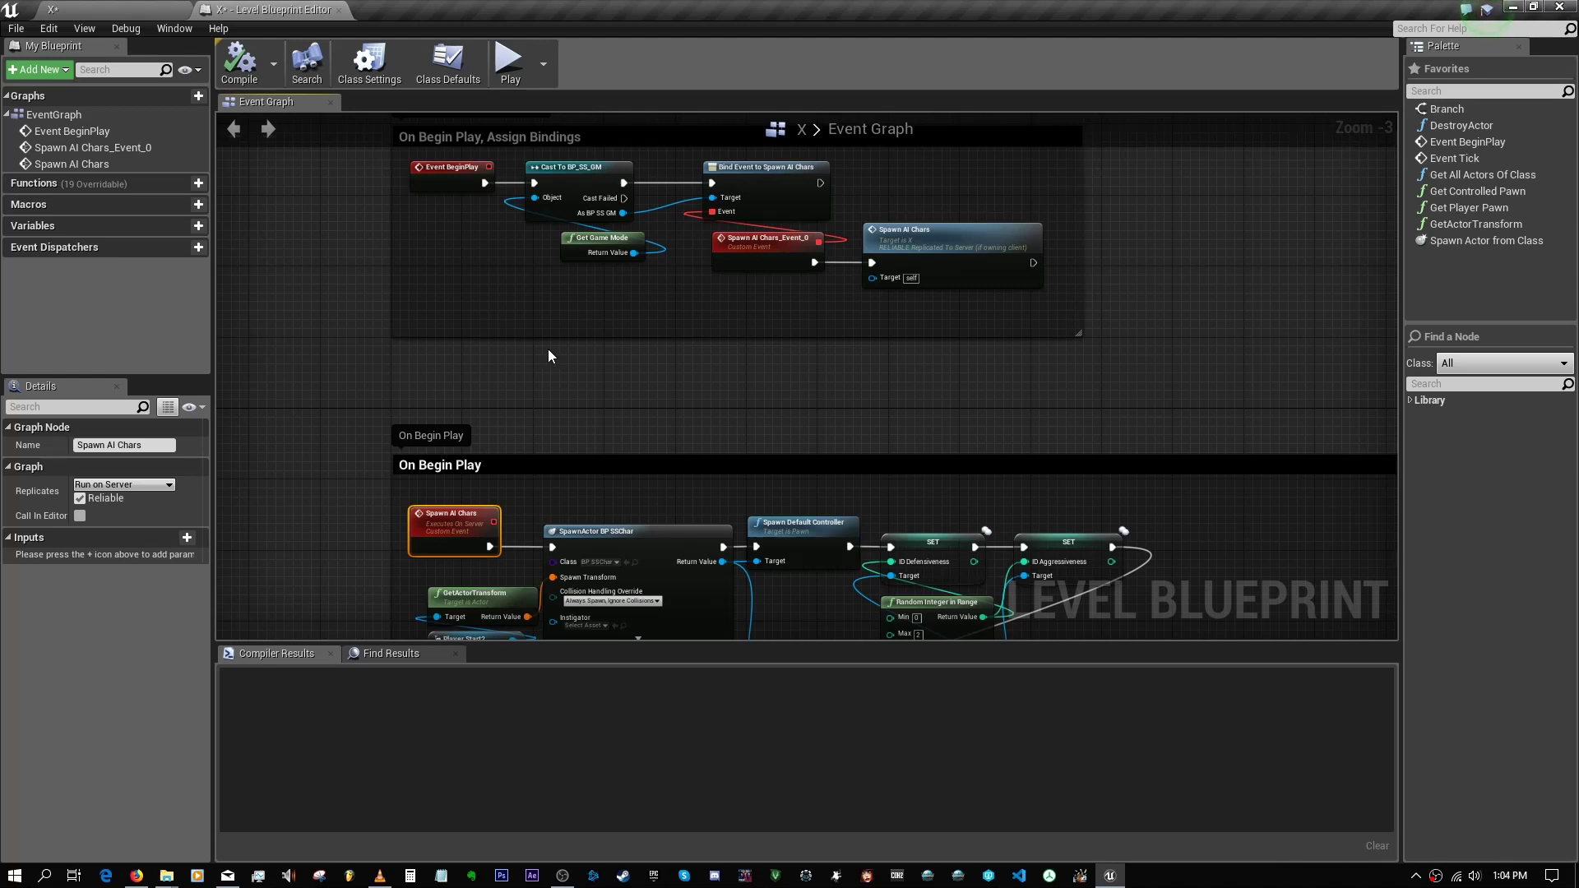
pyautogui.moveTo(511, 401); pyautogui.dragTo(656, 328, button='right')
pyautogui.scroll(-1, 657, 327)
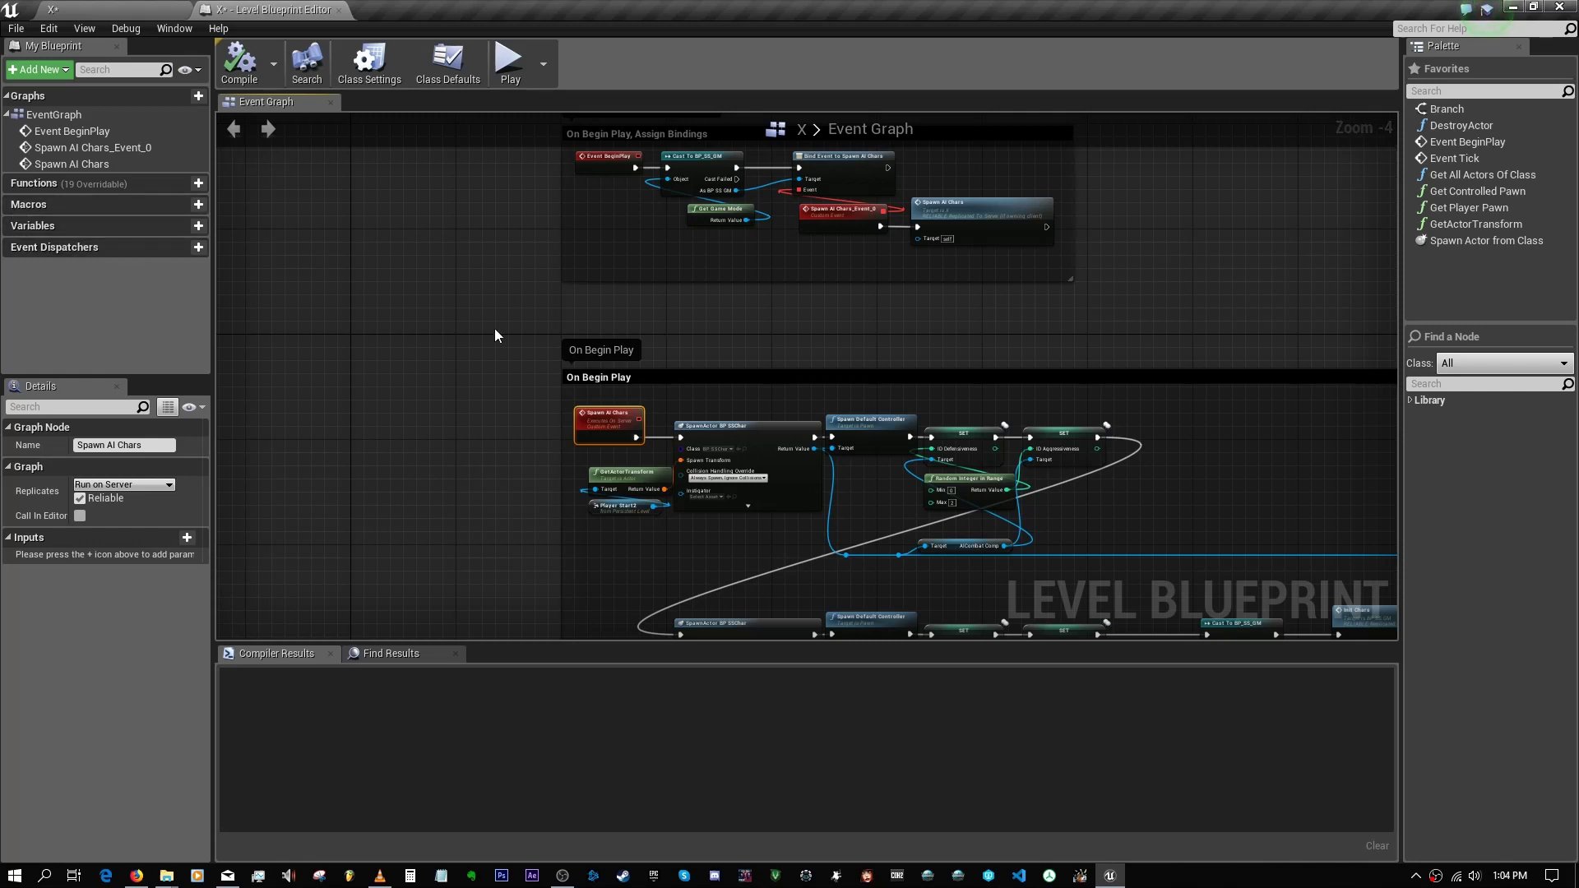
pyautogui.scroll(-4, 510, 339)
# Step: Return to level X, run a play test in the viewport, and stop it
pyautogui.click(153, 9)
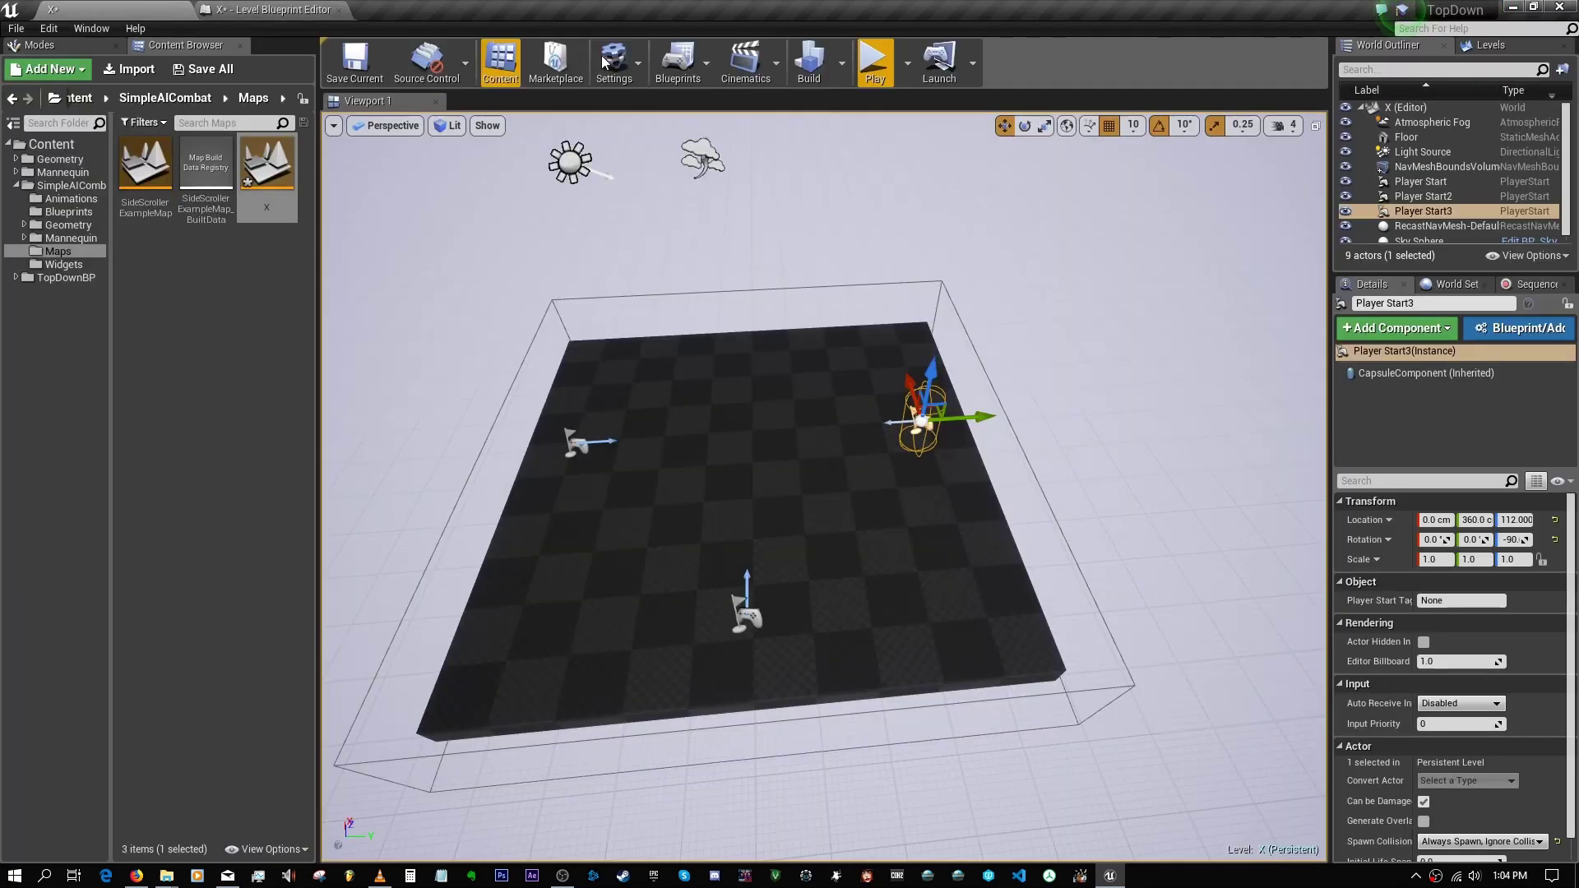
pyautogui.click(875, 61)
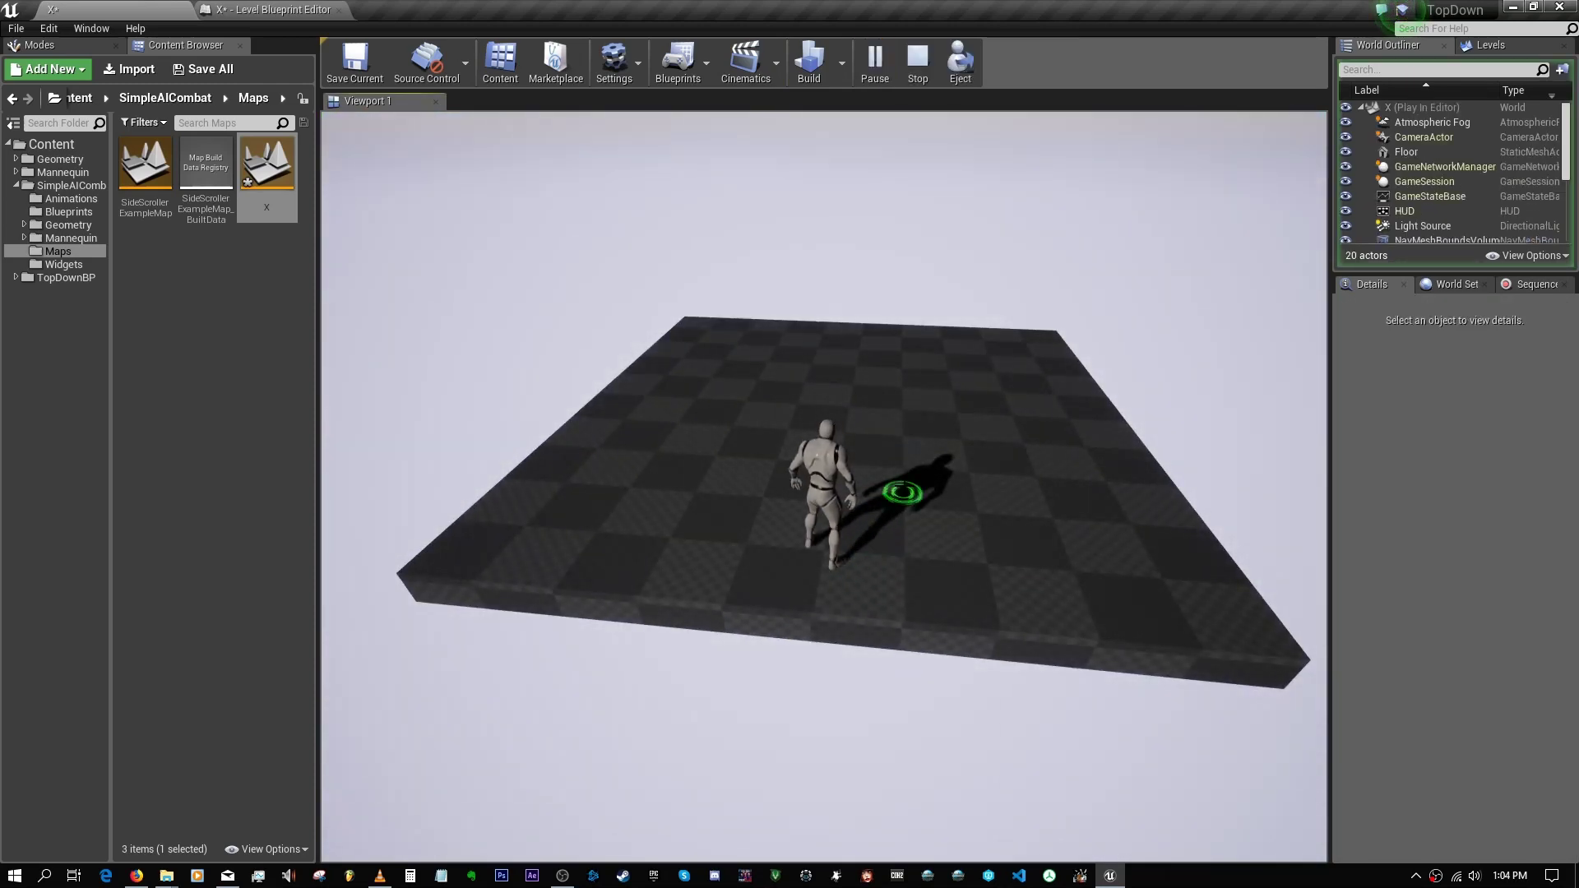
pyautogui.press('Escape')
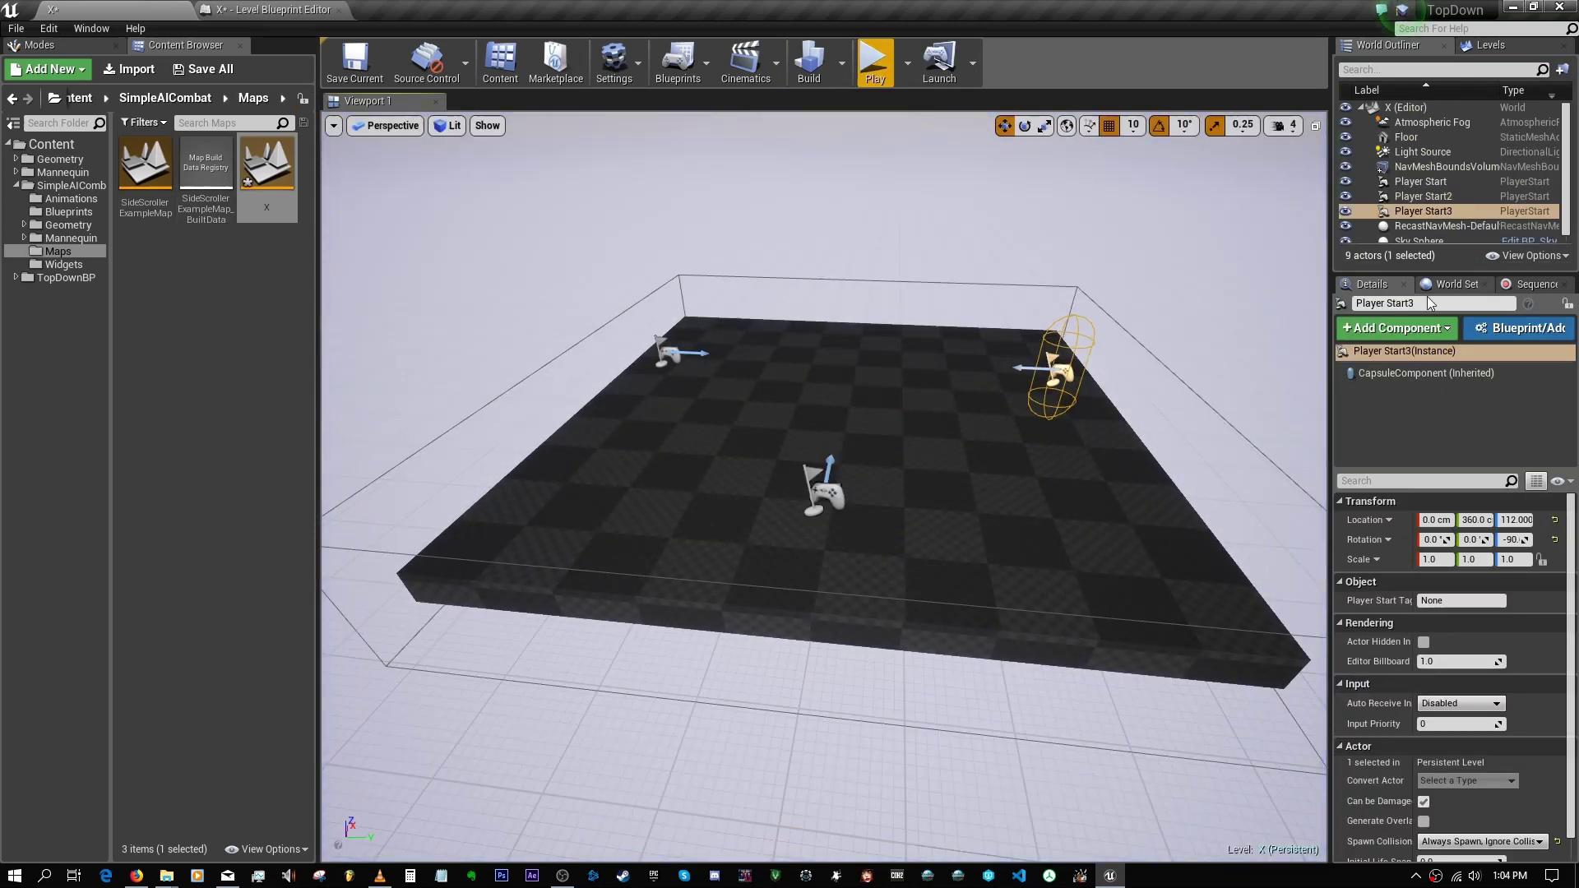
# Step: Set the level's GameMode Override to BP_SS_GM in the World Settings
pyautogui.click(1451, 285)
pyautogui.click(1450, 436)
pyautogui.click(1431, 487)
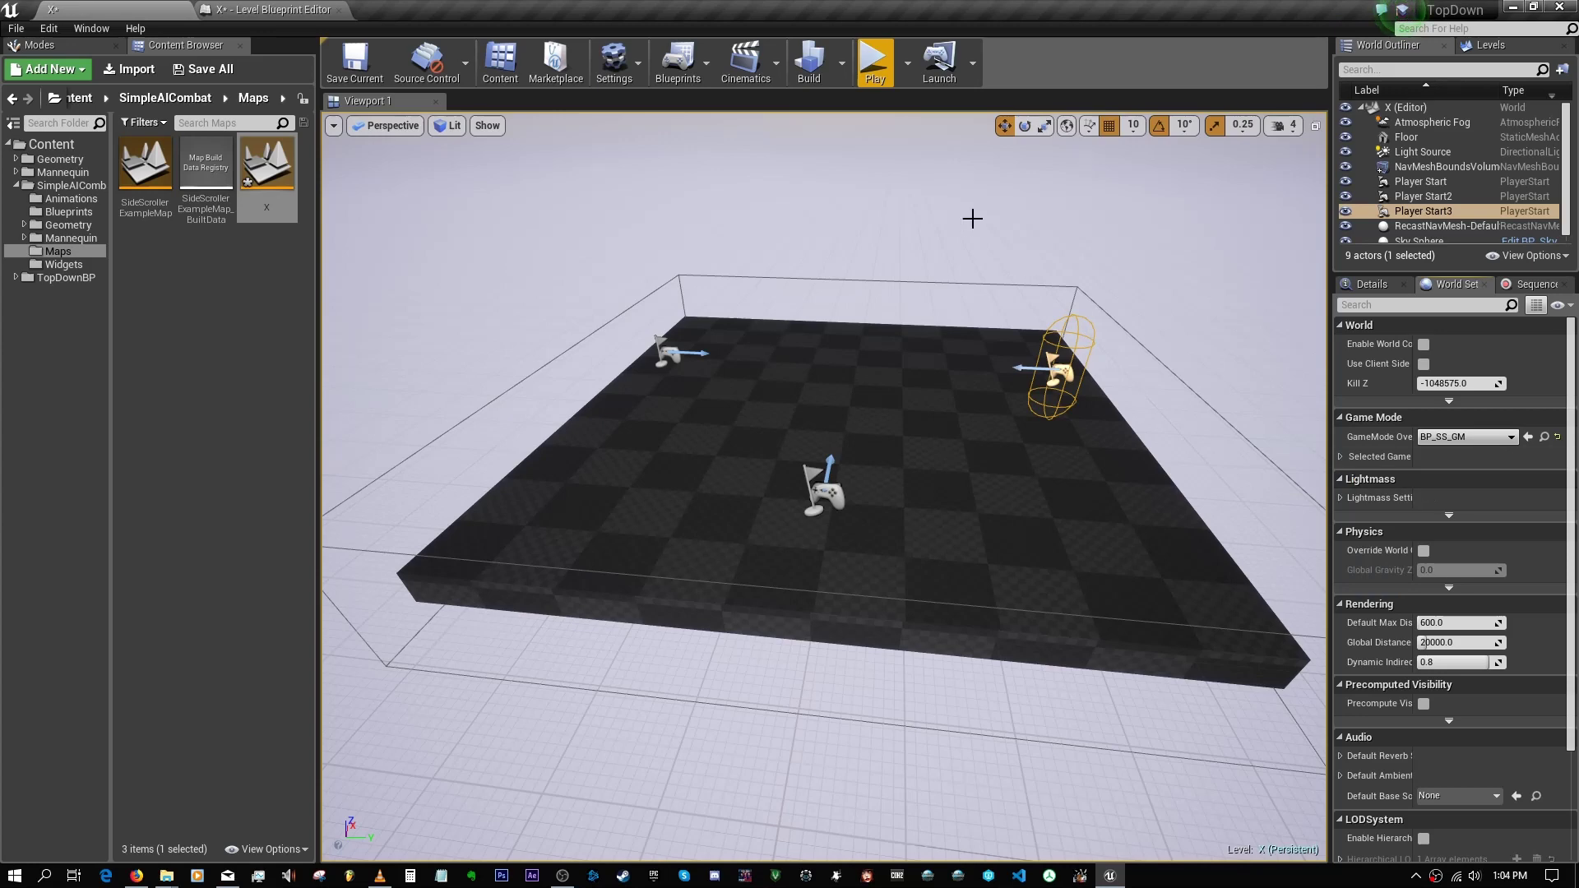
# Step: Play-test level X three times with the new game mode, watching how the AI characters spawn, and stop each run
pyautogui.click(876, 61)
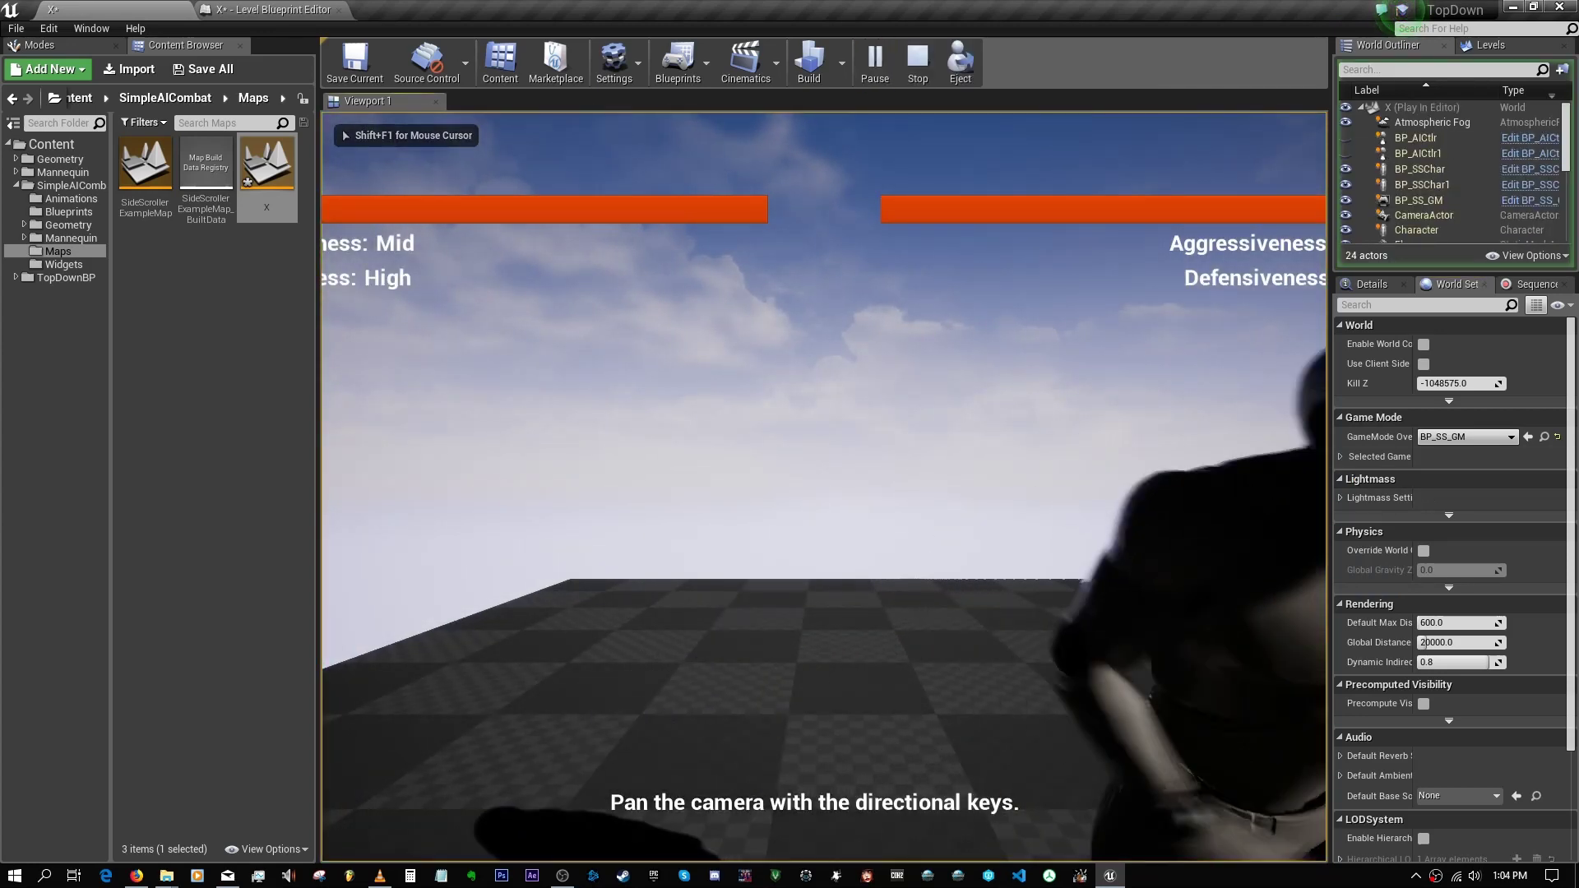
pyautogui.press('Escape')
pyautogui.click(875, 61)
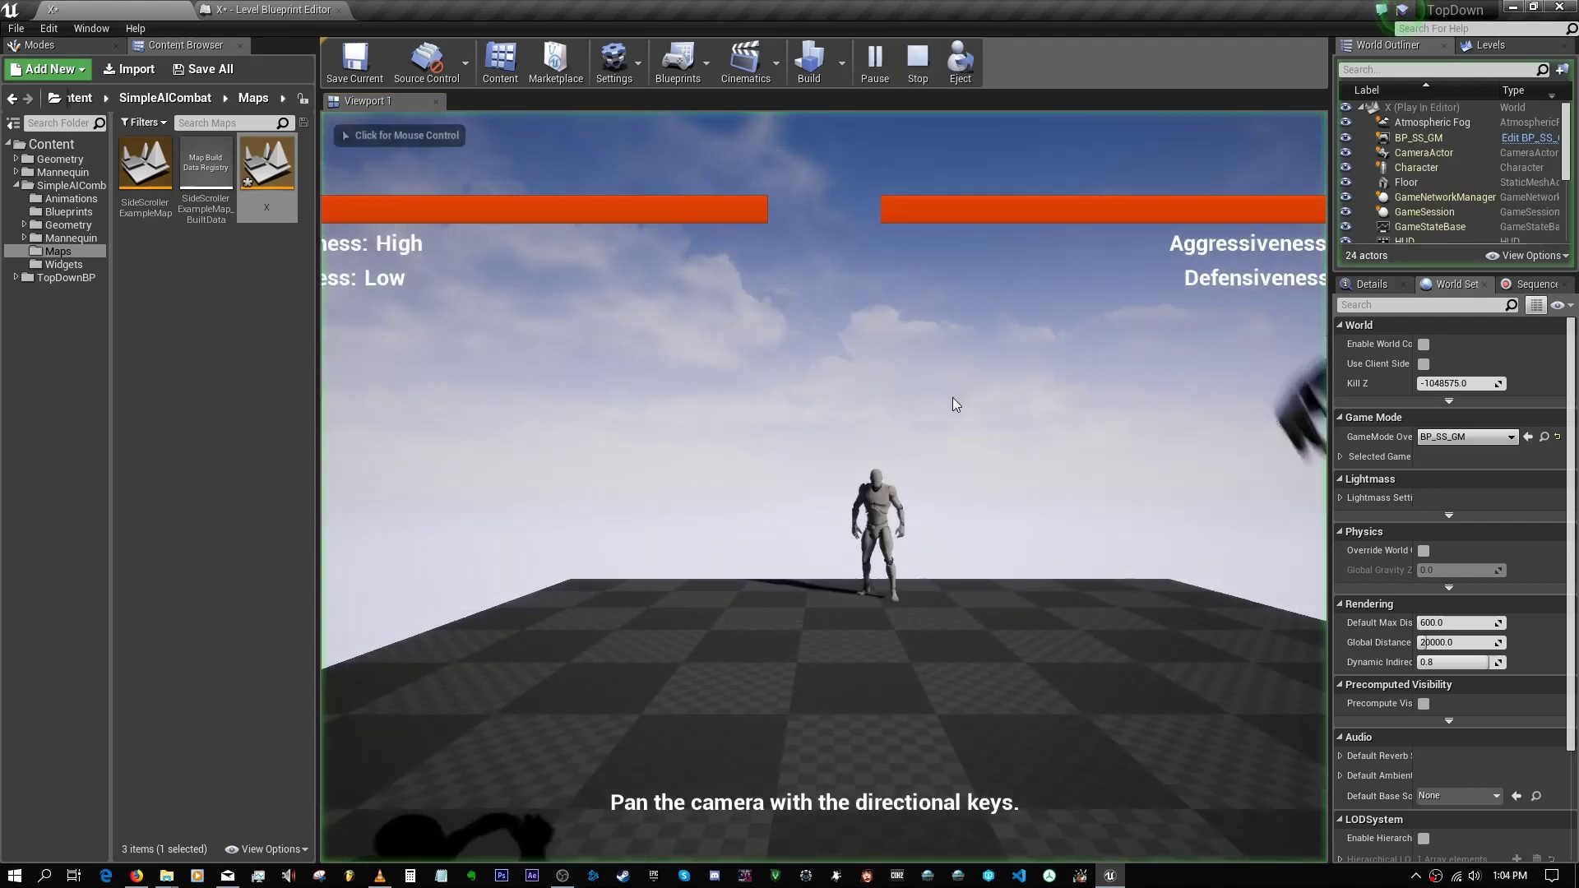
pyautogui.press('Escape')
pyautogui.click(875, 61)
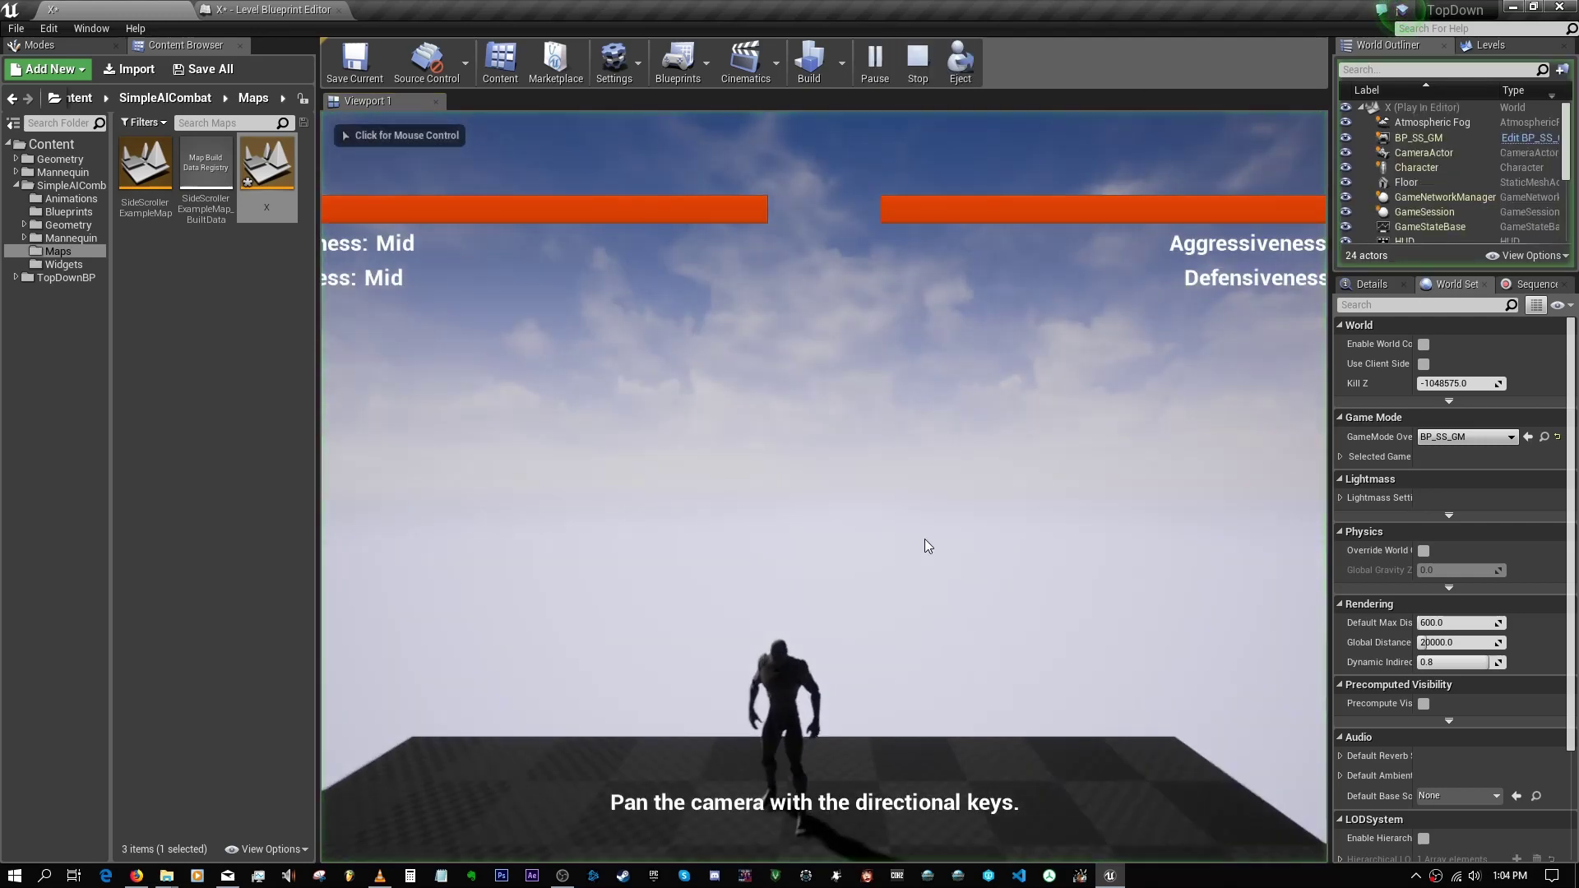
pyautogui.click(928, 546)
pyautogui.press('Escape')
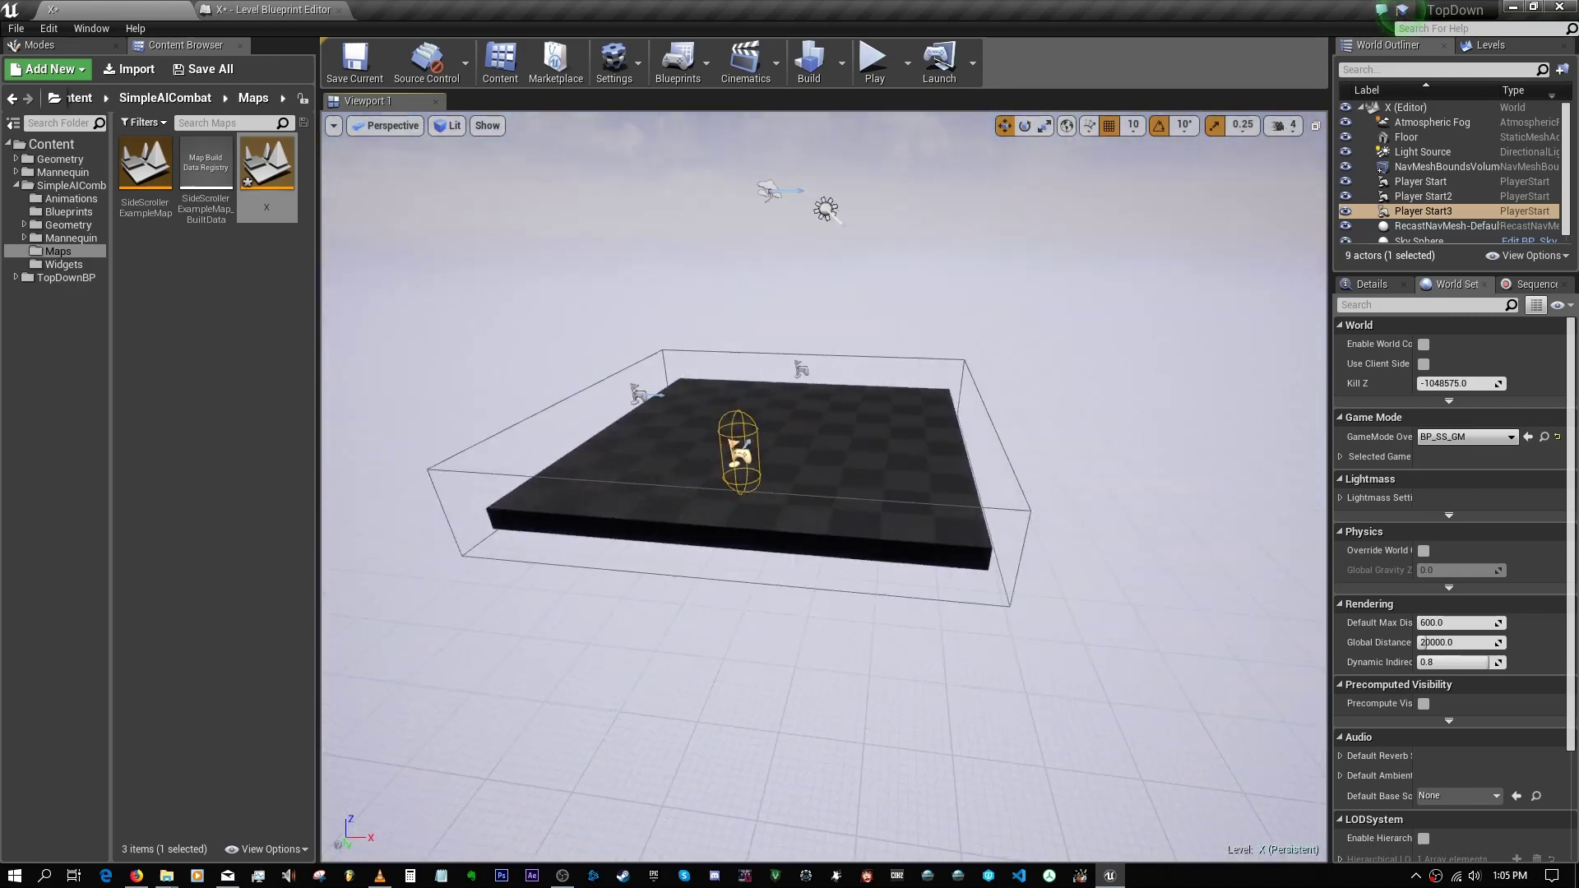
# Step: Run two more play tests of the level to check the characters against the camera position, stopping each one
pyautogui.moveTo(823, 486); pyautogui.dragTo(845, 171, button='right')
pyautogui.click(873, 71)
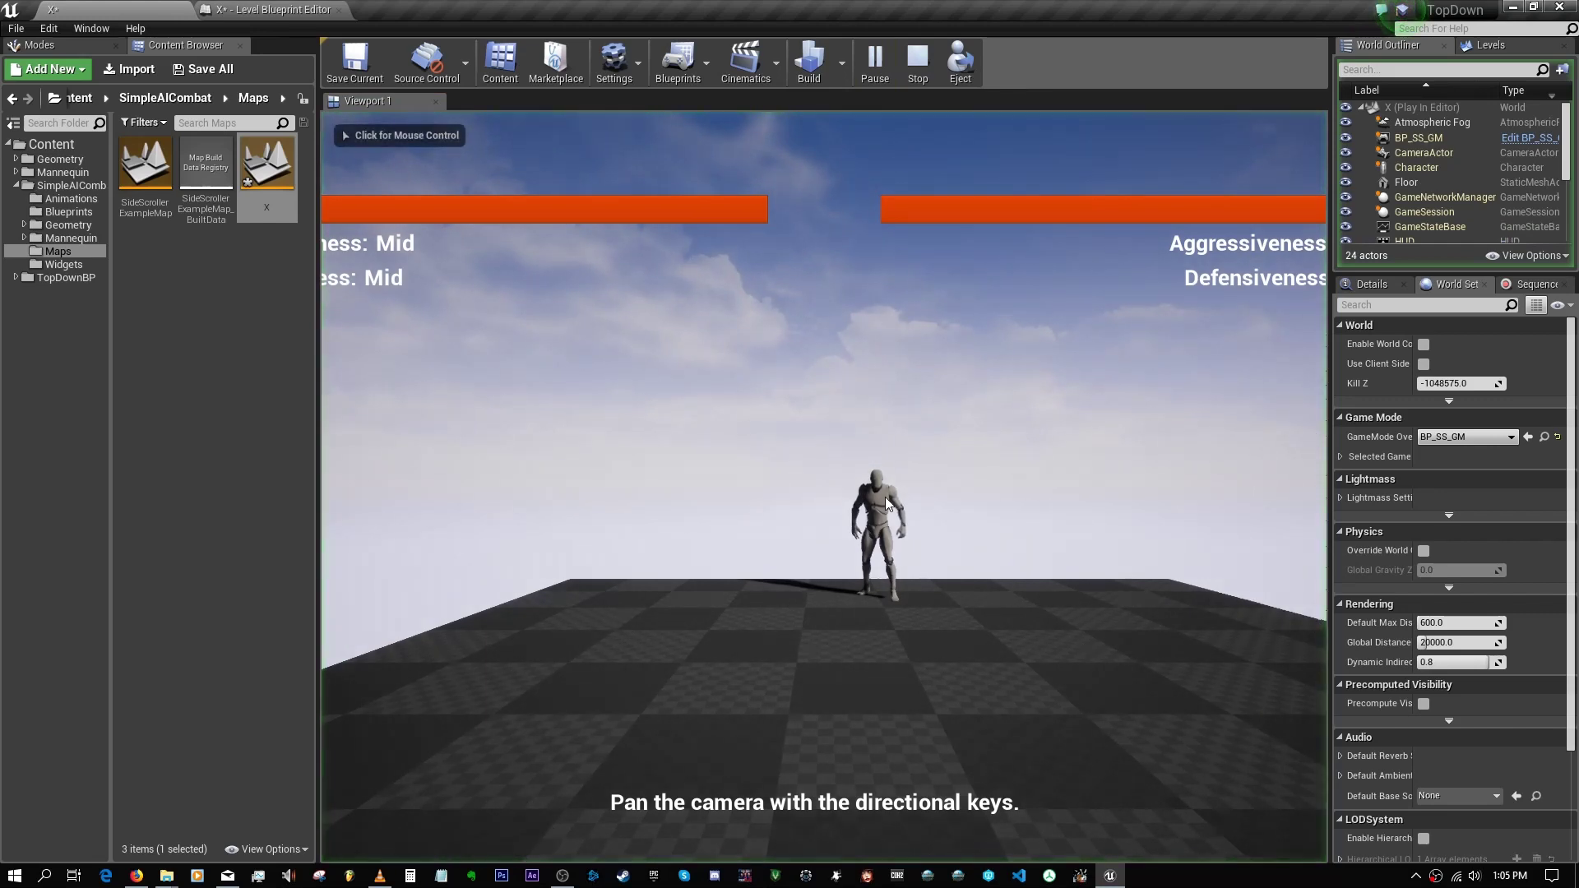
pyautogui.press('Escape')
pyautogui.click(873, 65)
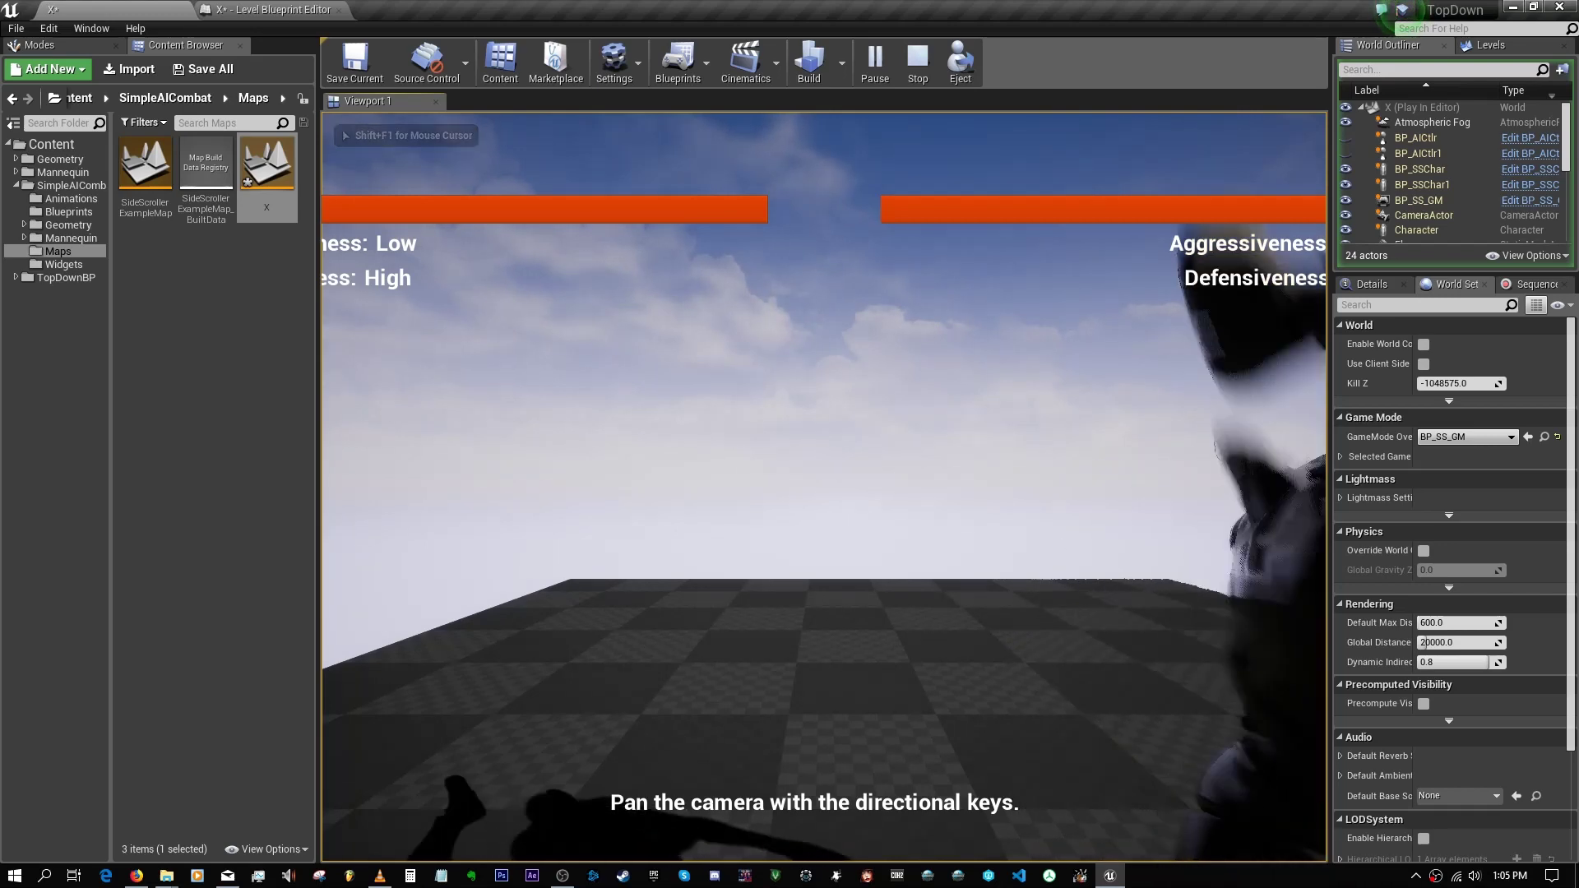
pyautogui.press('Escape')
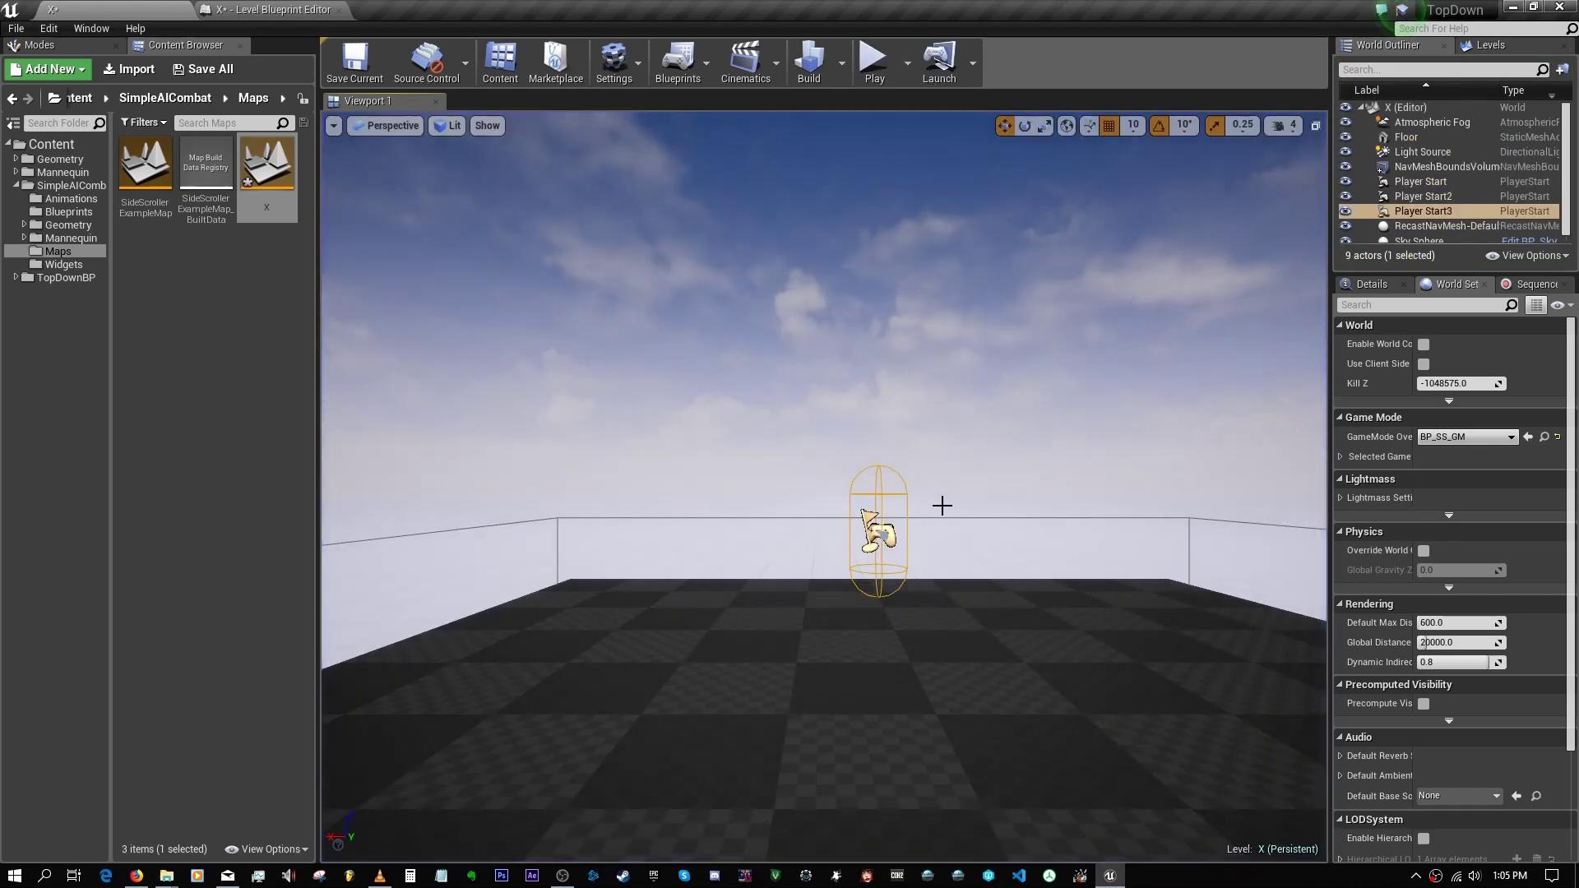
# Step: Inspect the player start layout on the floor from above, selecting Player Start2
pyautogui.moveTo(943, 506); pyautogui.dragTo(885, 447, button='right')
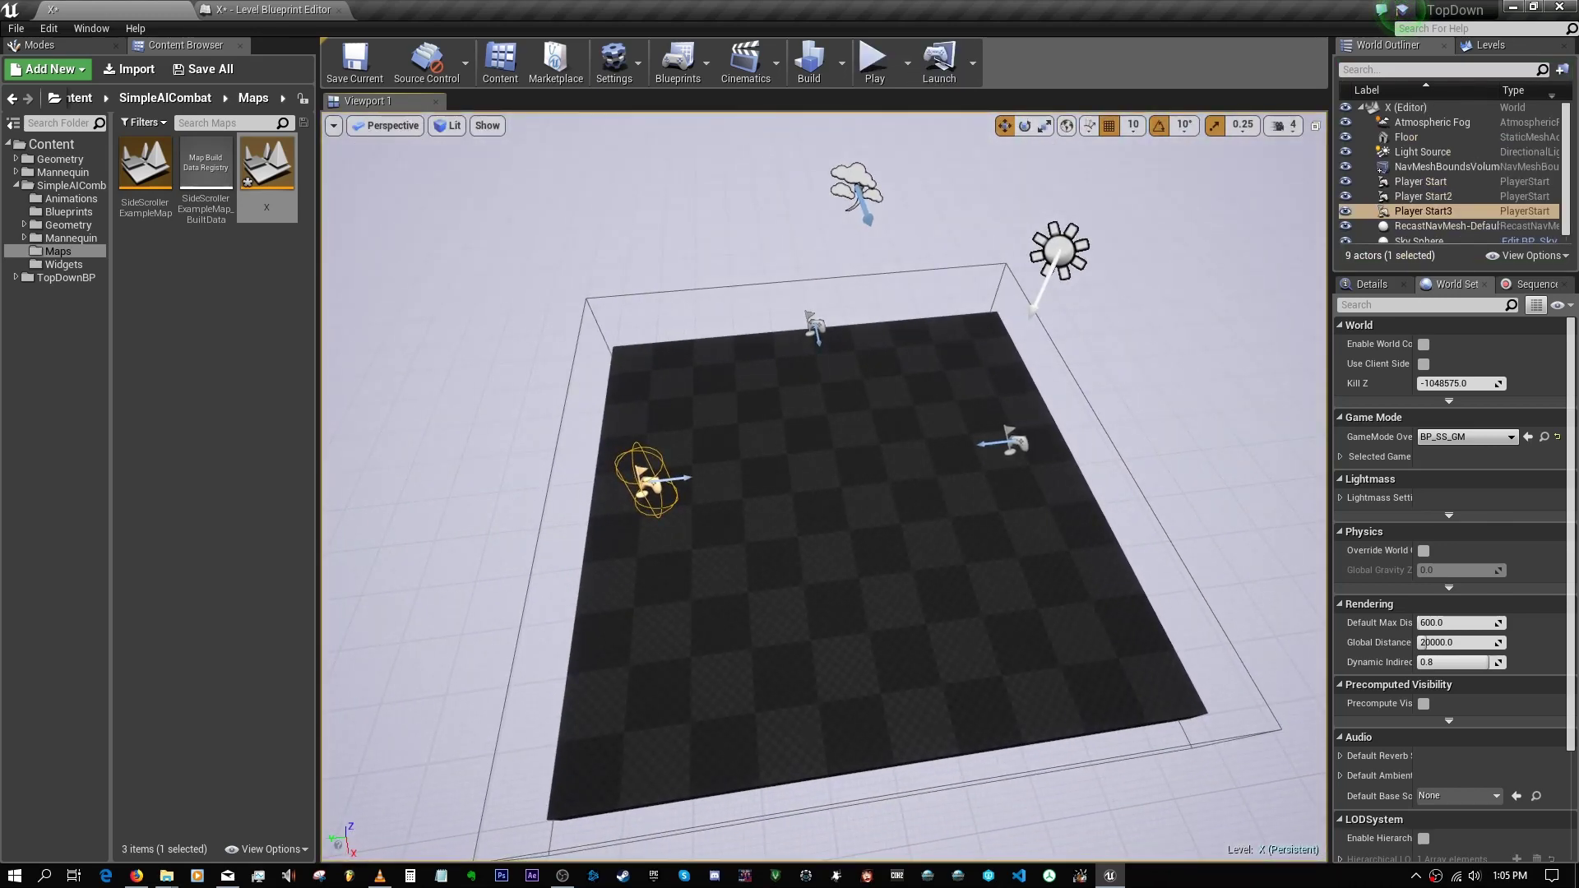
pyautogui.click(1026, 445)
pyautogui.moveTo(1074, 516); pyautogui.dragTo(1012, 514, button='right')
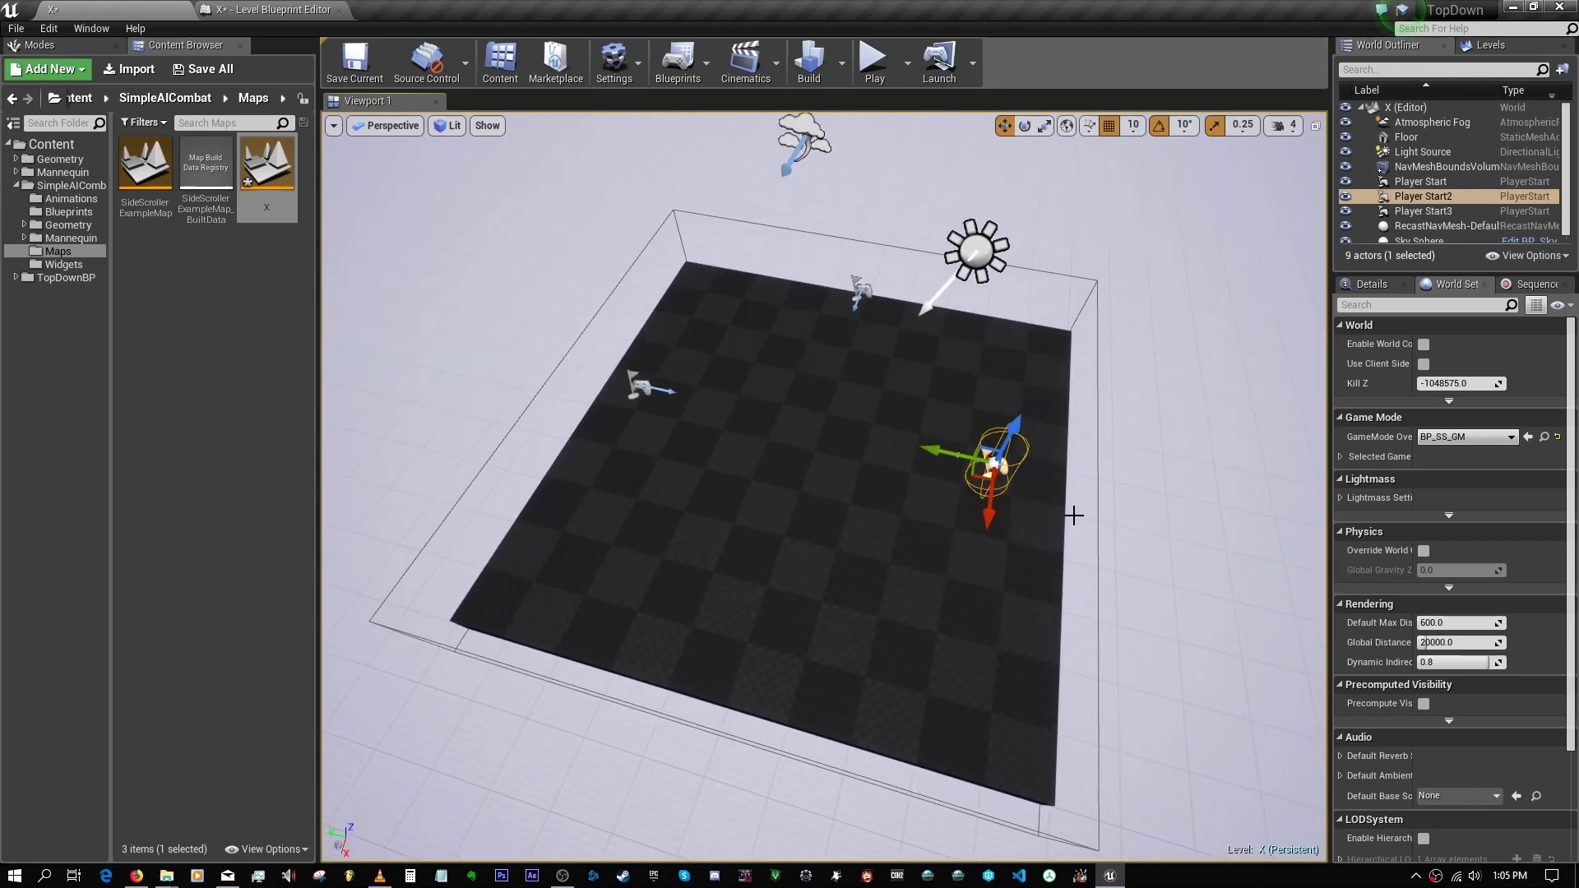
# Step: Select the original Player Start in the level and add a reference to it in the Level Blueprint
pyautogui.click(863, 289)
pyautogui.moveTo(900, 352); pyautogui.dragTo(953, 379, button='right')
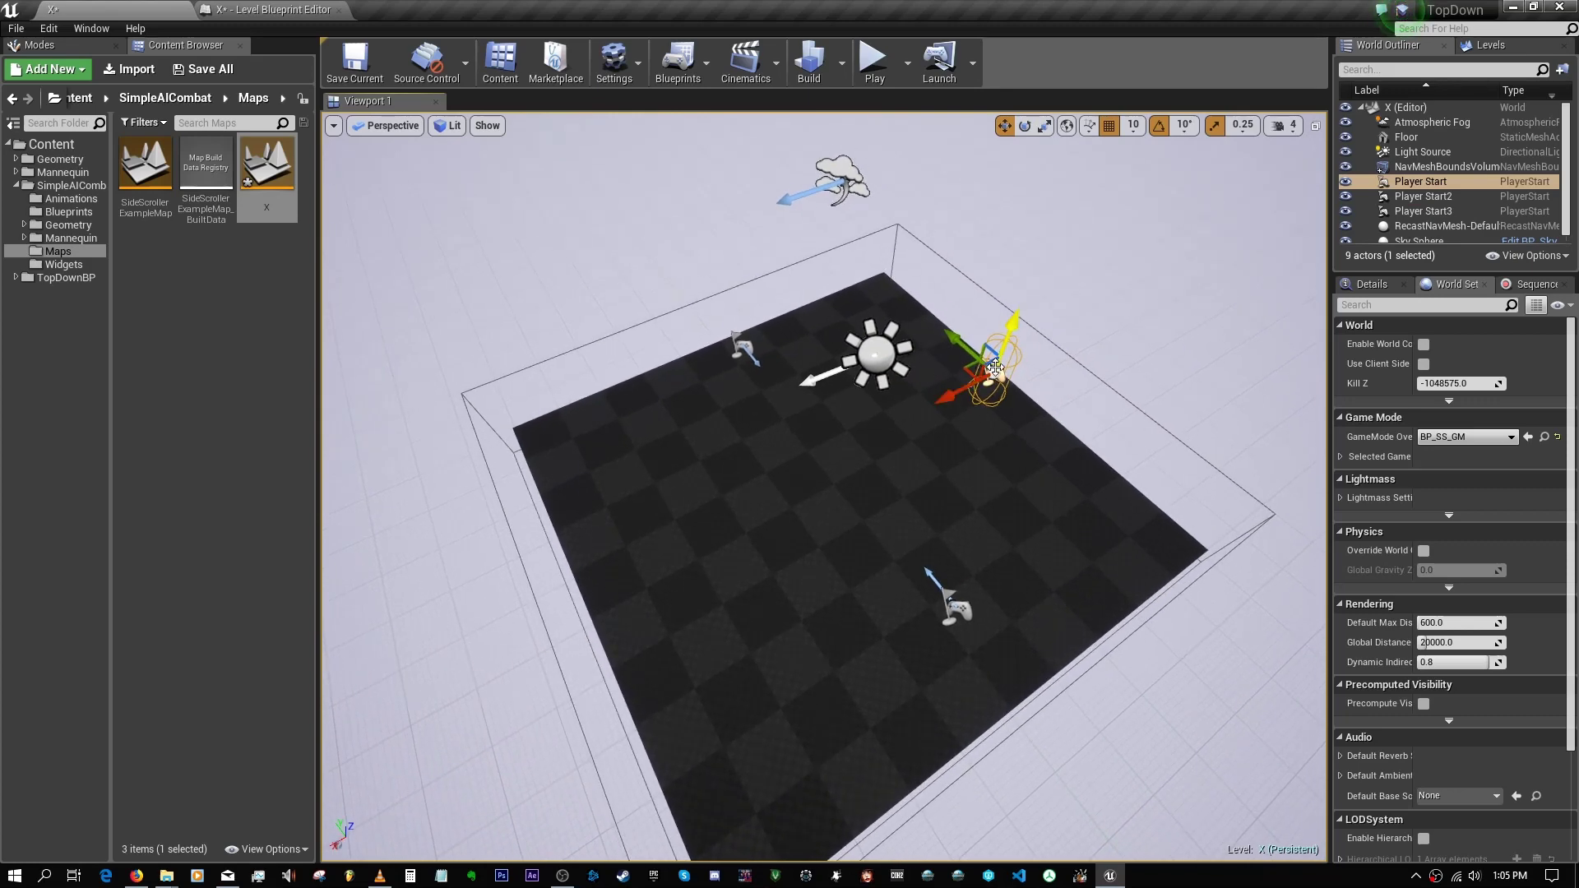
pyautogui.click(243, 8)
pyautogui.scroll(7, 595, 464)
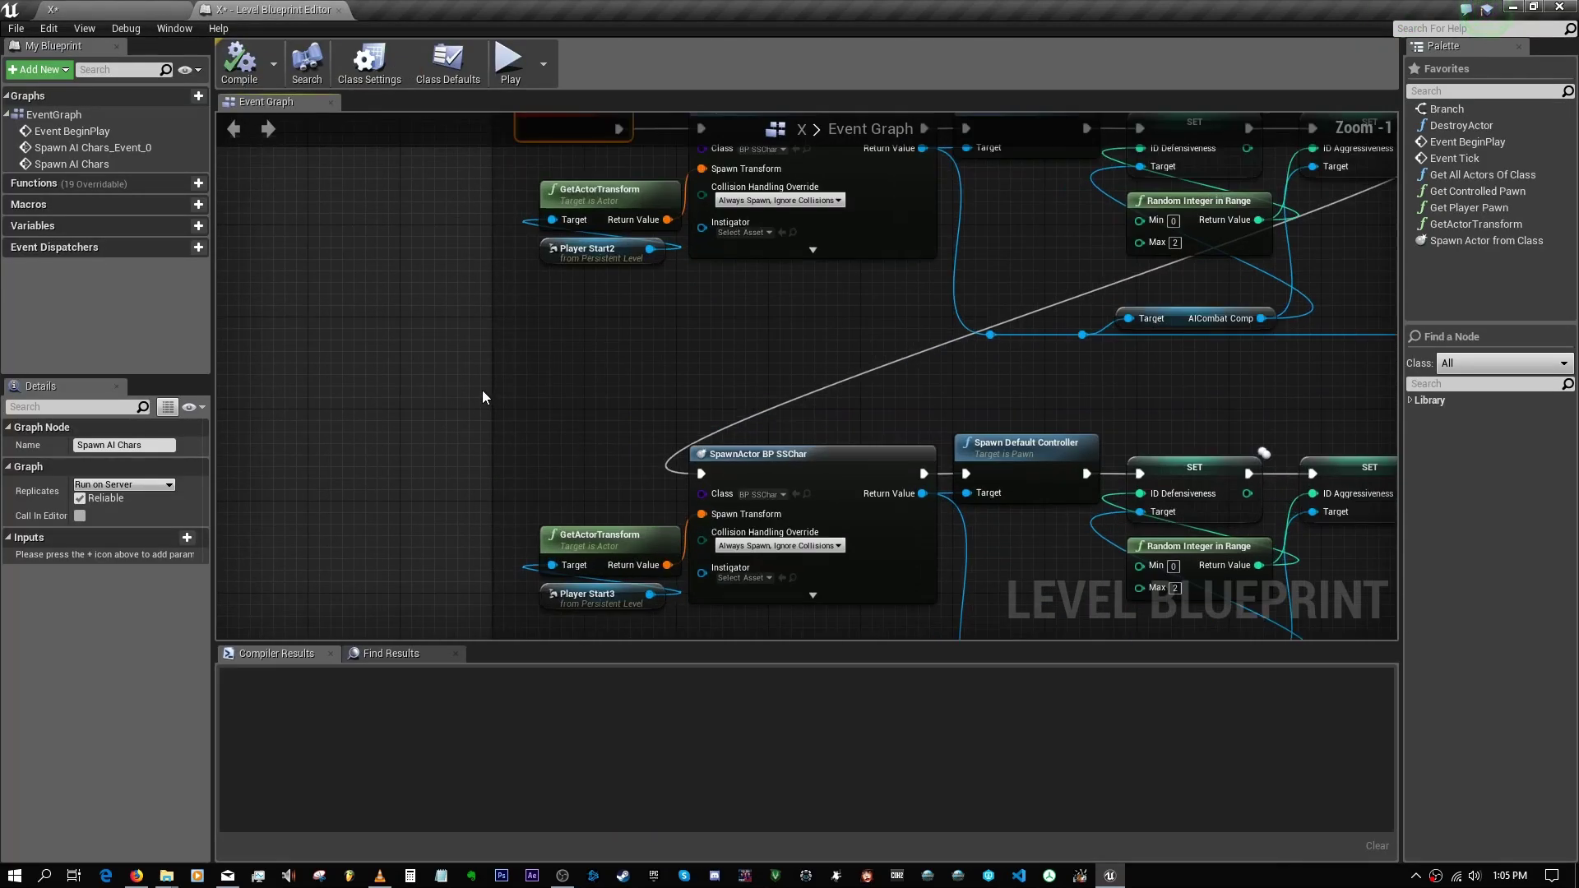
pyautogui.rightClick(482, 390)
pyautogui.click(585, 467)
pyautogui.moveTo(584, 467); pyautogui.dragTo(655, 335, button='right')
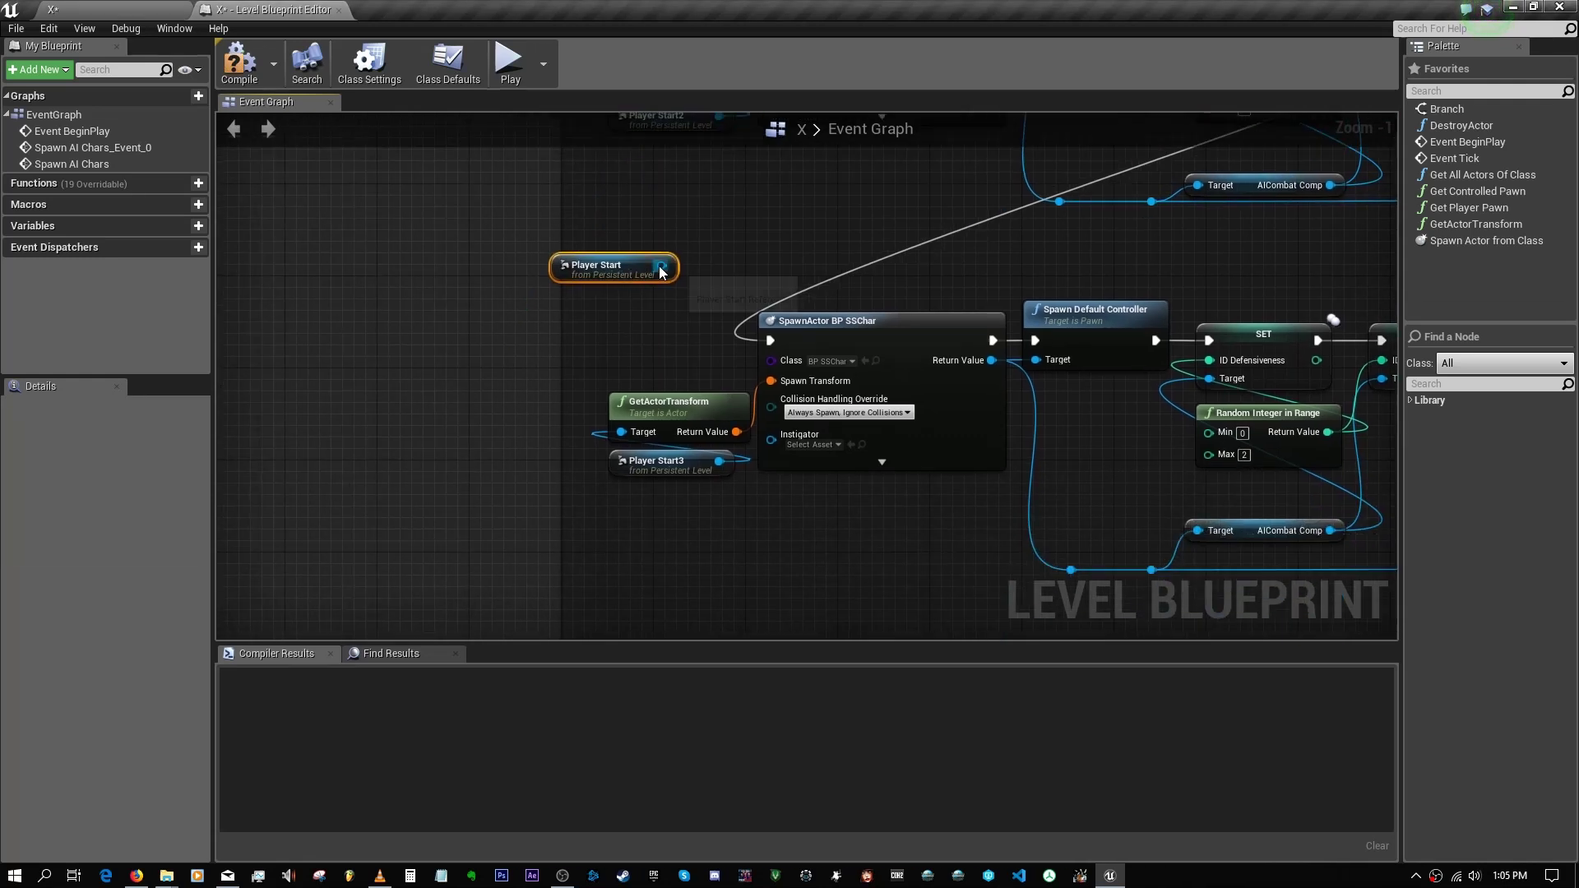
# Step: Connect the Player Start reference to the second GetActorTransform's Target in place of Player Start3
pyautogui.moveTo(661, 268); pyautogui.dragTo(646, 422, button='right')
pyautogui.moveTo(648, 422); pyautogui.dragTo(645, 424)
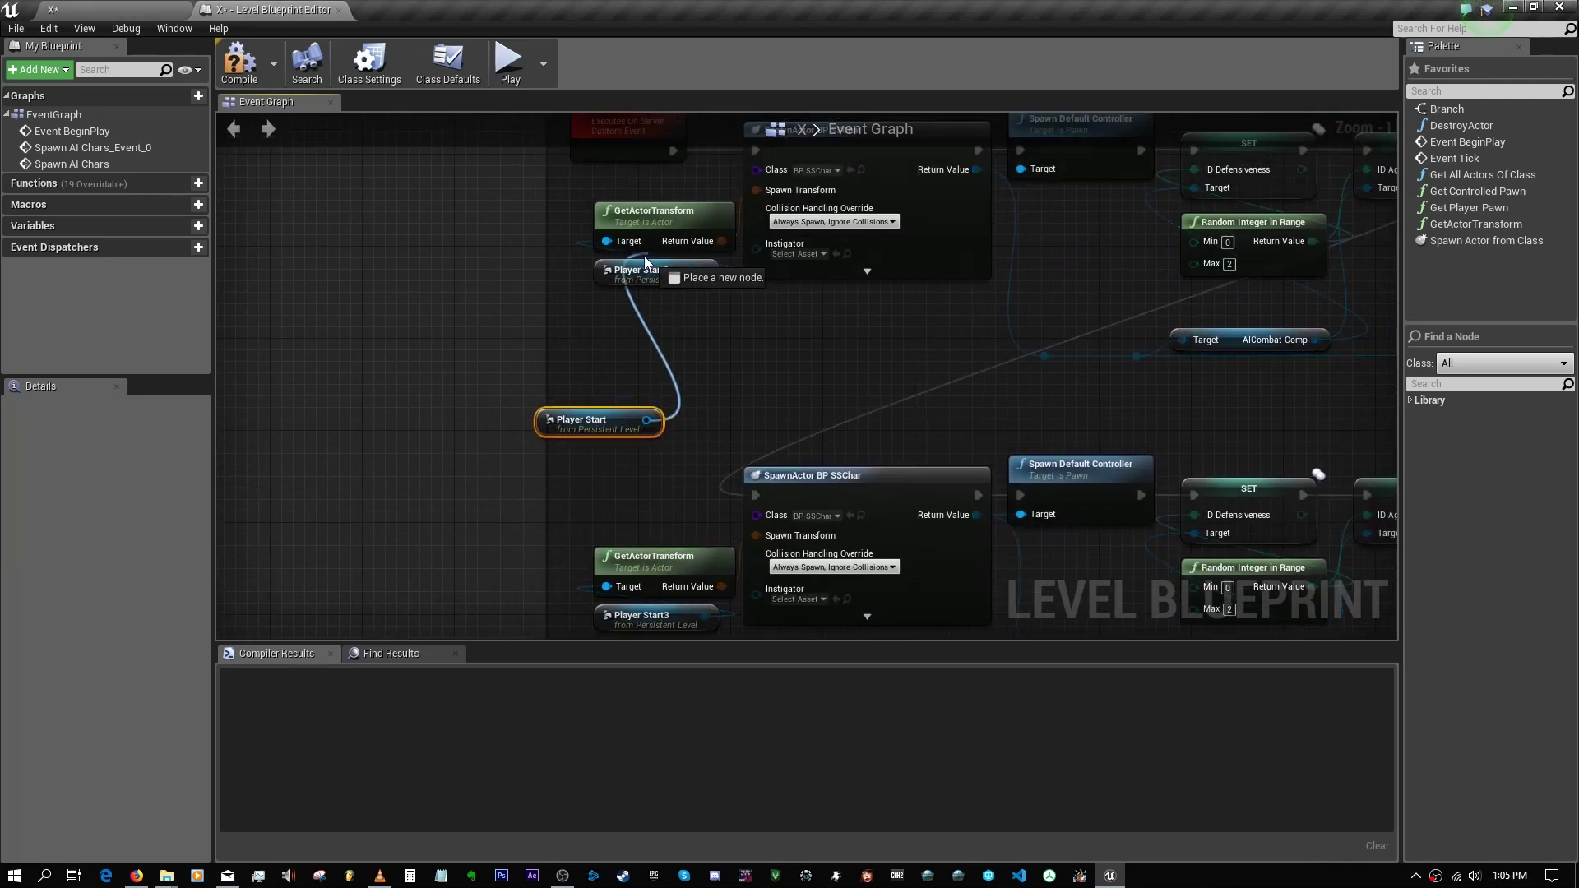
pyautogui.moveTo(646, 560); pyautogui.dragTo(642, 575)
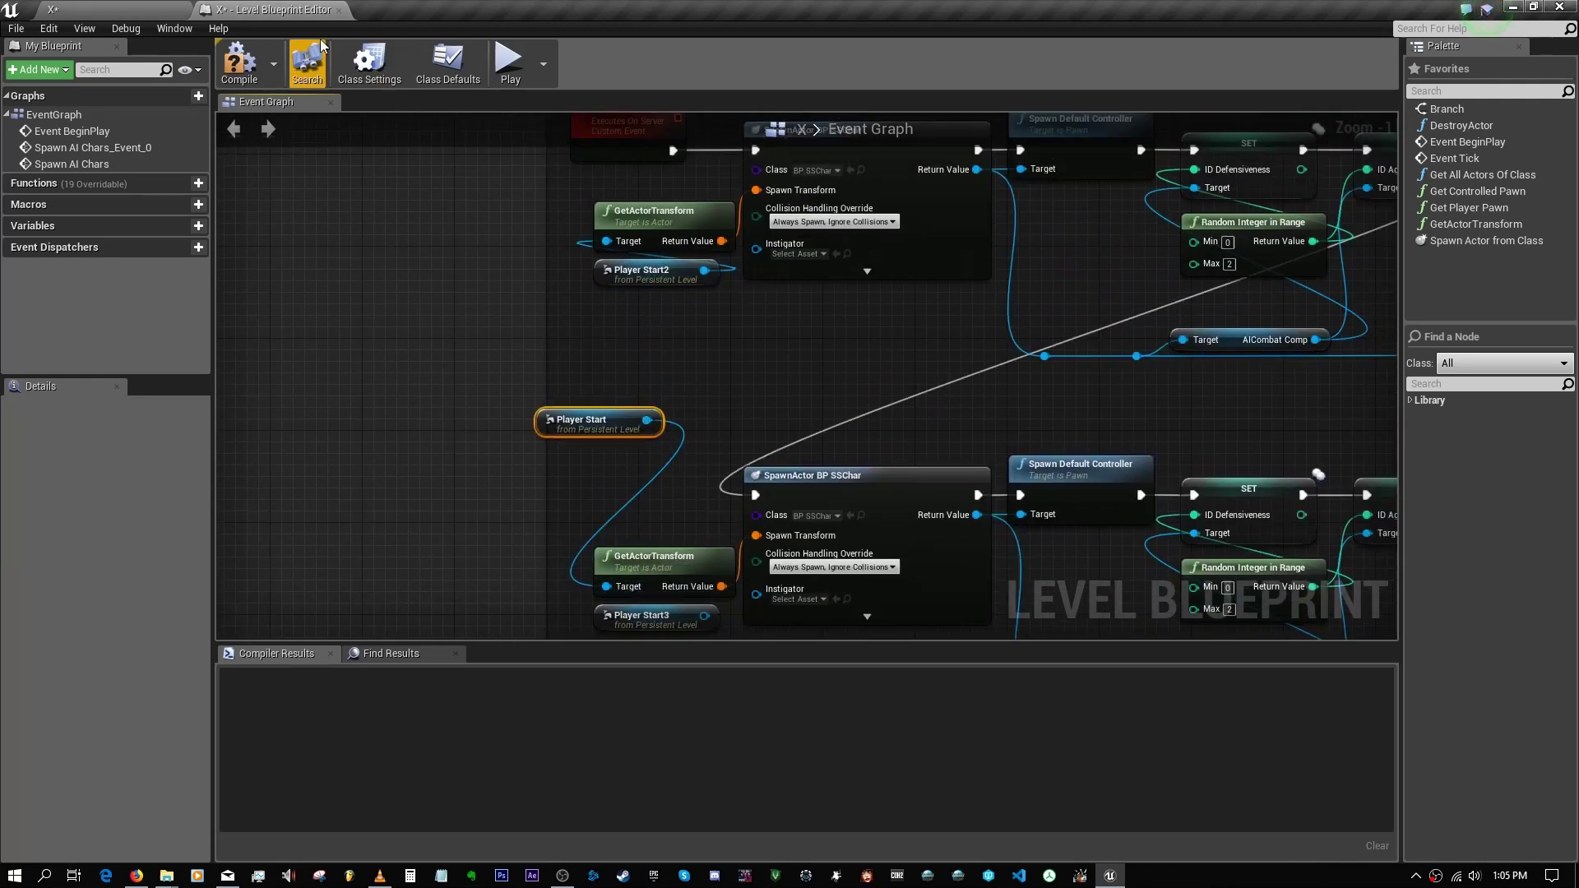
# Step: Play test the level with the Player Start reference driving the second spawn, and stop it
pyautogui.click(165, 10)
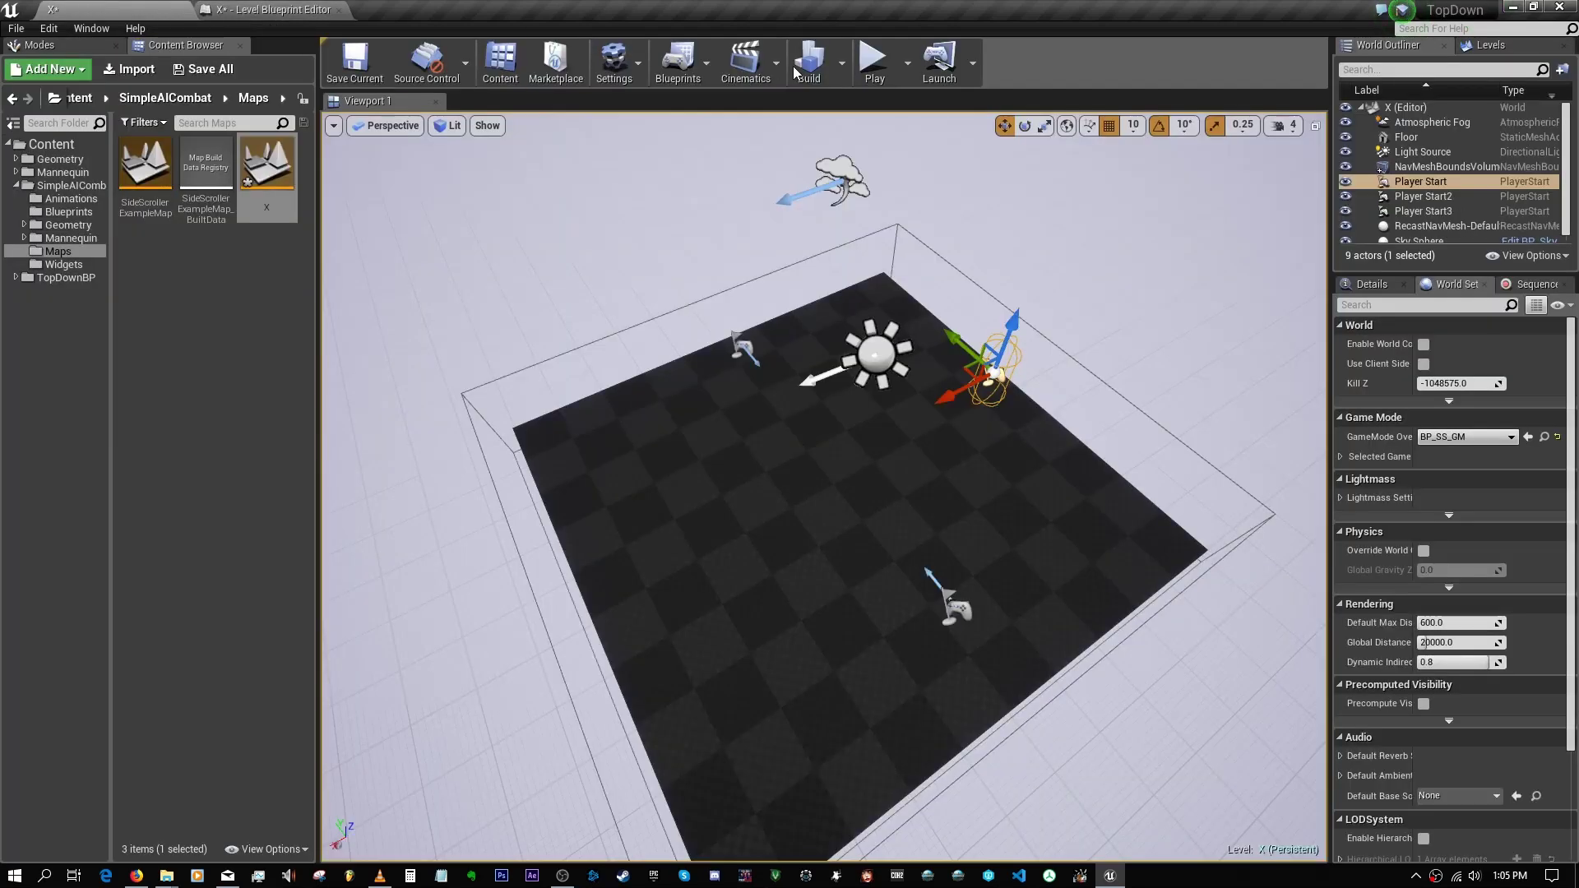
pyautogui.click(873, 64)
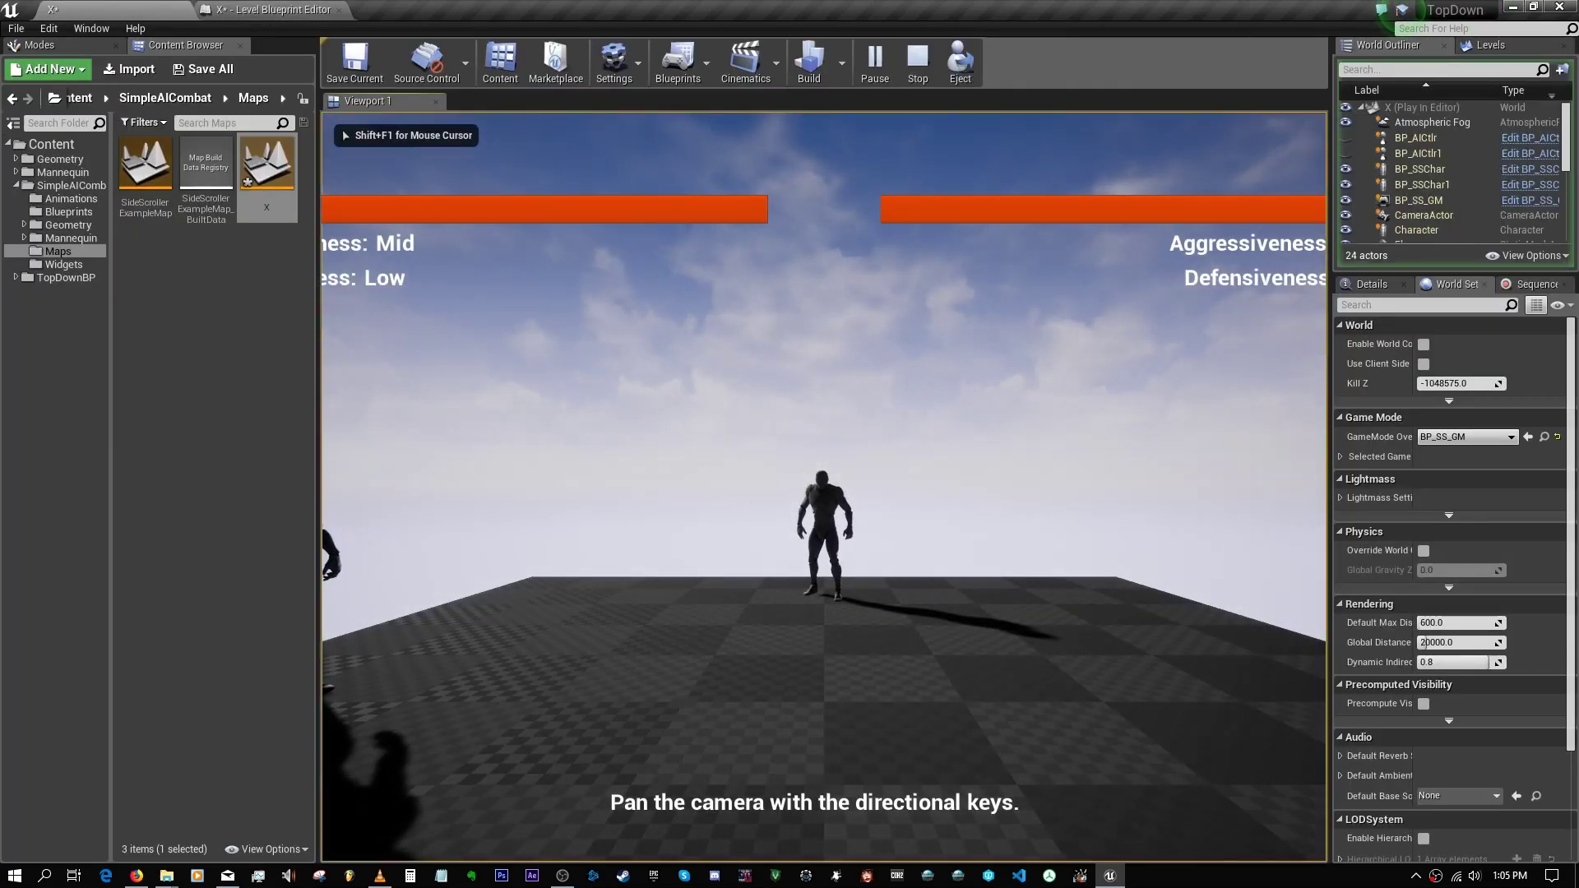
pyautogui.press('Escape')
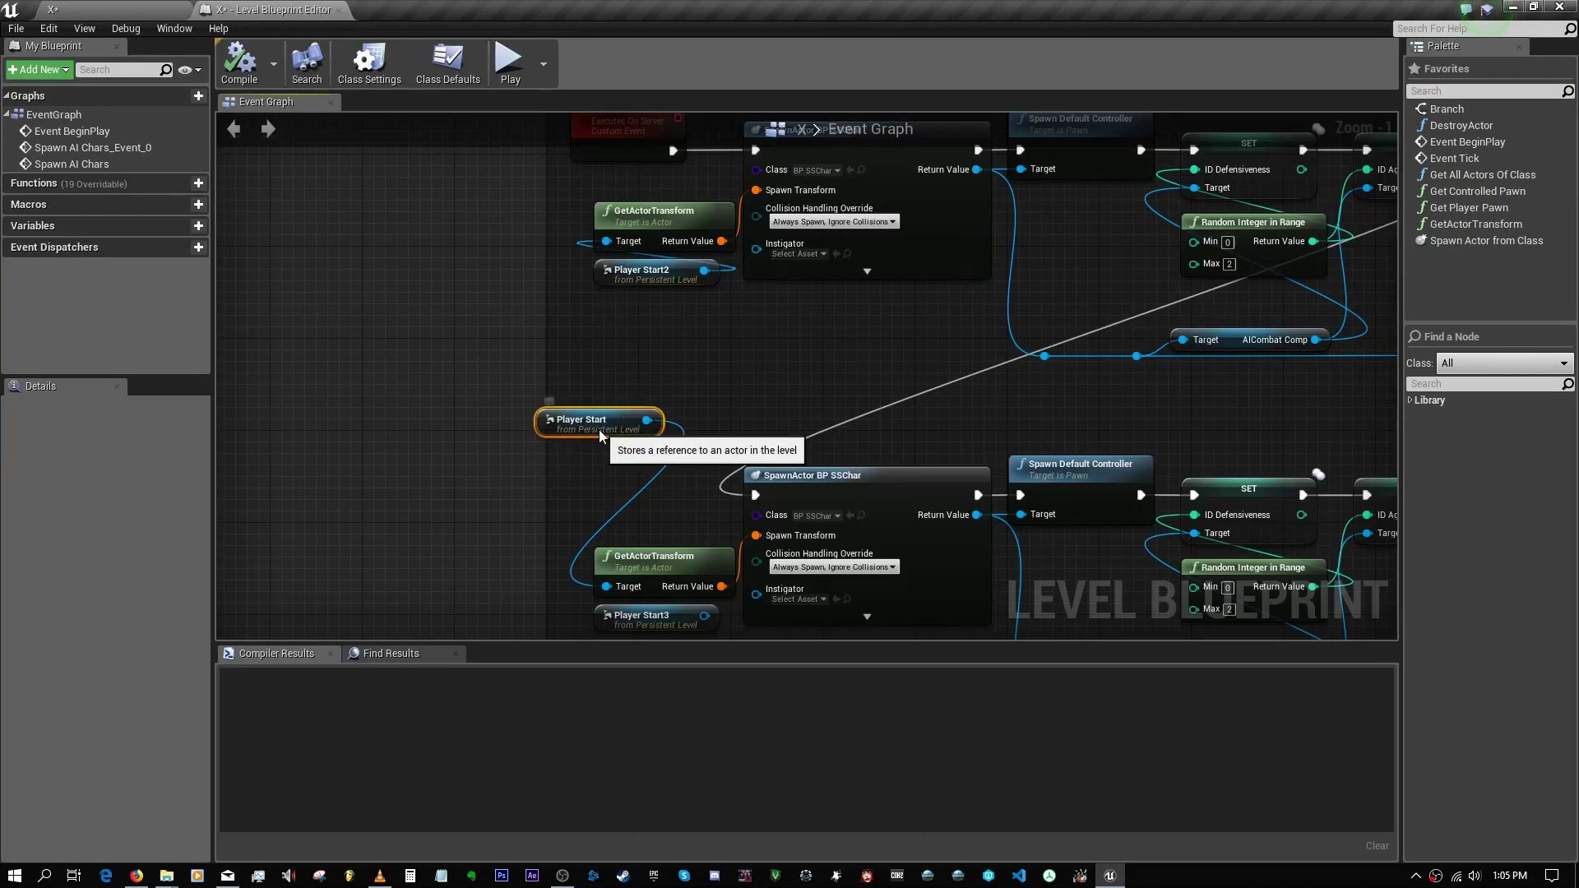
# Step: Remove the Player Start reference from the Level Blueprint and reconnect Player Start3 to the second GetActorTransform's Target
pyautogui.moveTo(599, 426); pyautogui.dragTo(647, 518)
pyautogui.moveTo(639, 472); pyautogui.dragTo(595, 329, button='right')
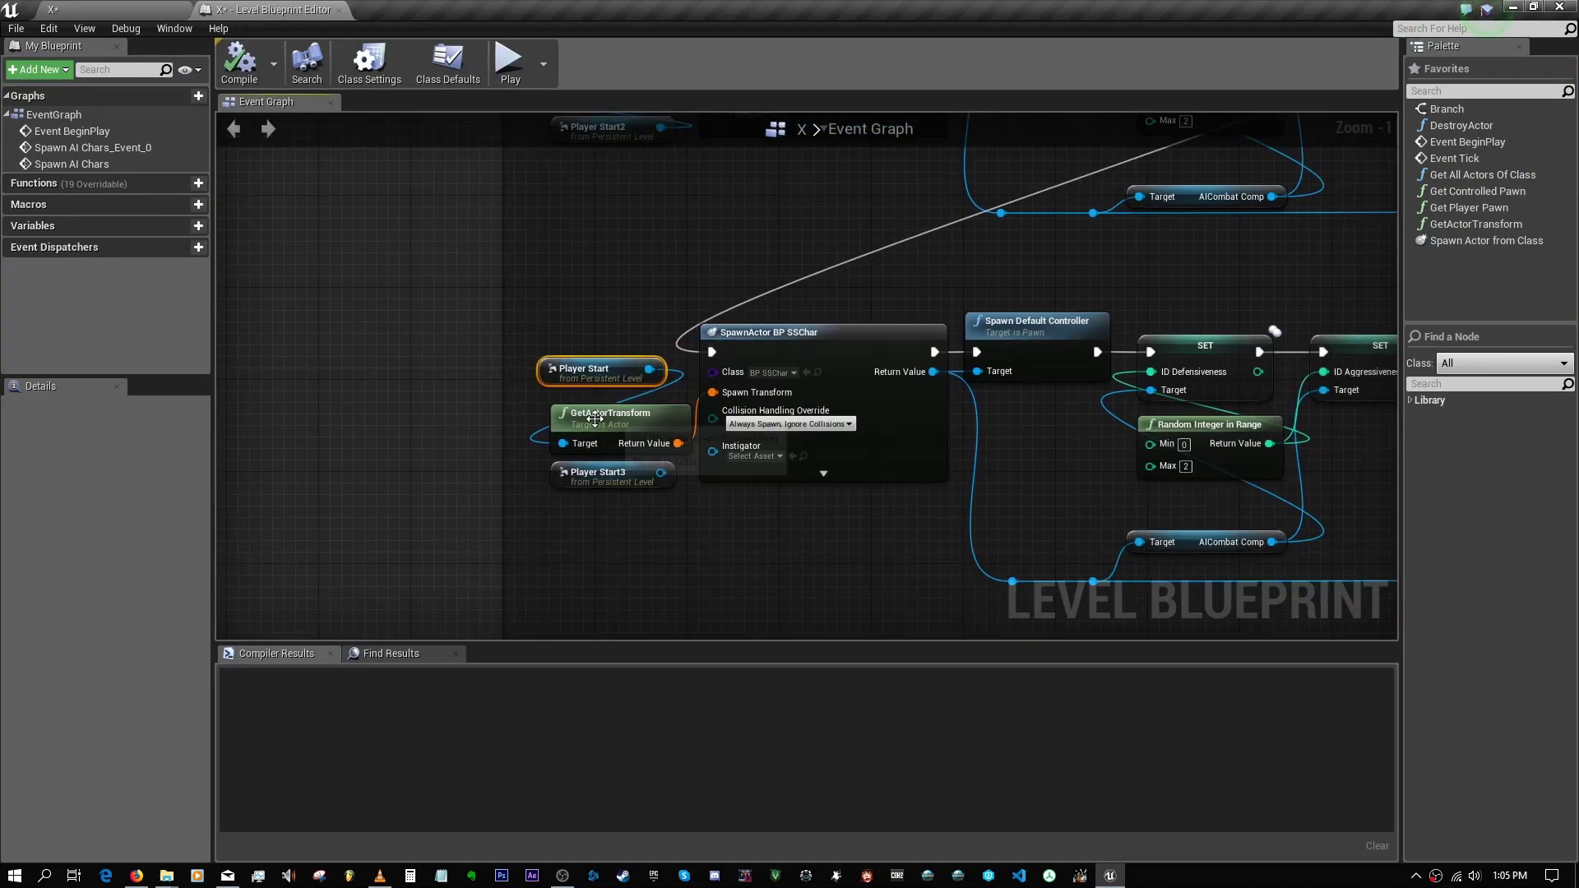
pyautogui.moveTo(664, 480); pyautogui.dragTo(562, 444)
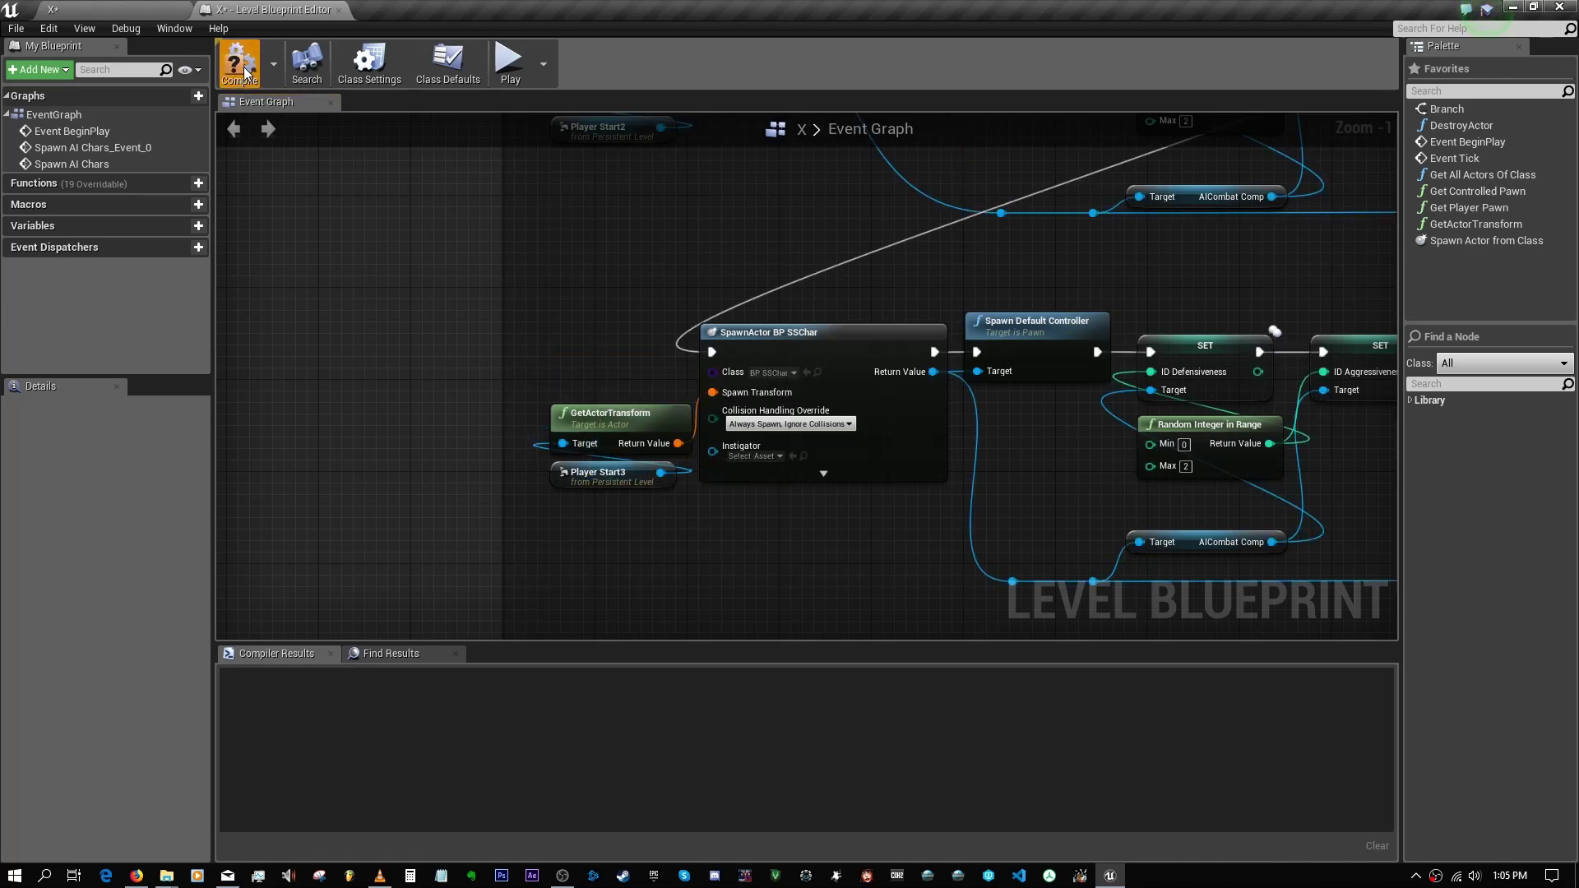
# Step: Place a BP_Spectator from the SimpleAICombat Blueprints folder on the level floor, just in front of the original Player Start
pyautogui.click(51, 9)
pyautogui.moveTo(807, 496)
pyautogui.mouseDown(button='right')
pyautogui.moveTo(1069, 497)
pyautogui.moveTo(807, 497)
pyautogui.mouseUp(button='right')
pyautogui.click(807, 497)
pyautogui.click(893, 741)
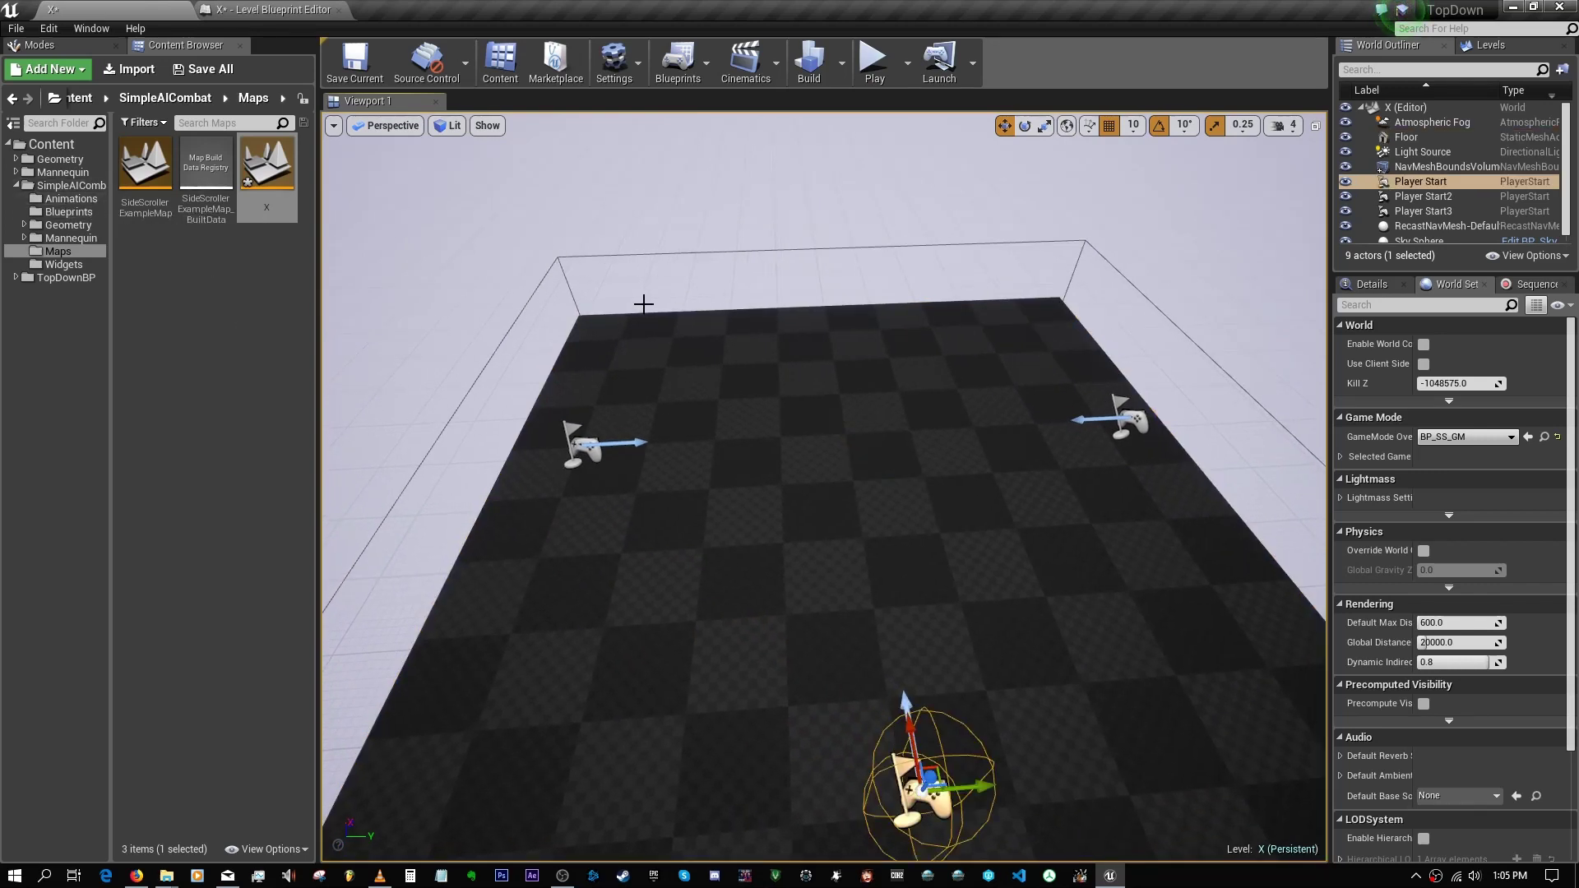
pyautogui.click(69, 212)
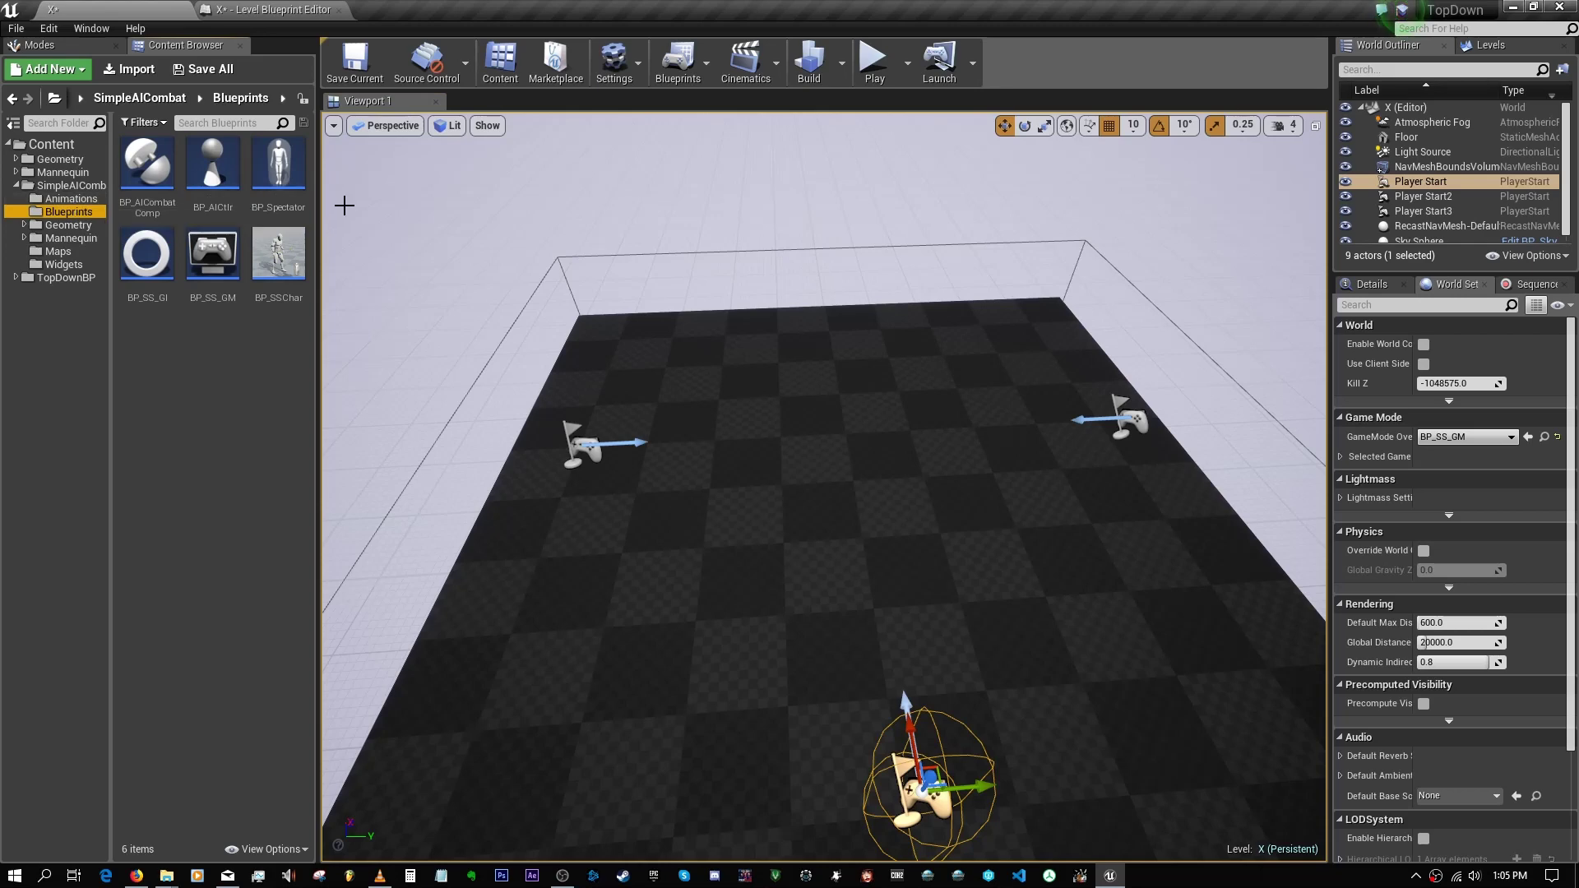
pyautogui.moveTo(278, 169); pyautogui.dragTo(877, 676)
pyautogui.moveTo(932, 686); pyautogui.dragTo(1008, 688, button='right')
# Step: Find the auto possess property of the placed BP_Spectator and set it to Player 0
pyautogui.click(1375, 286)
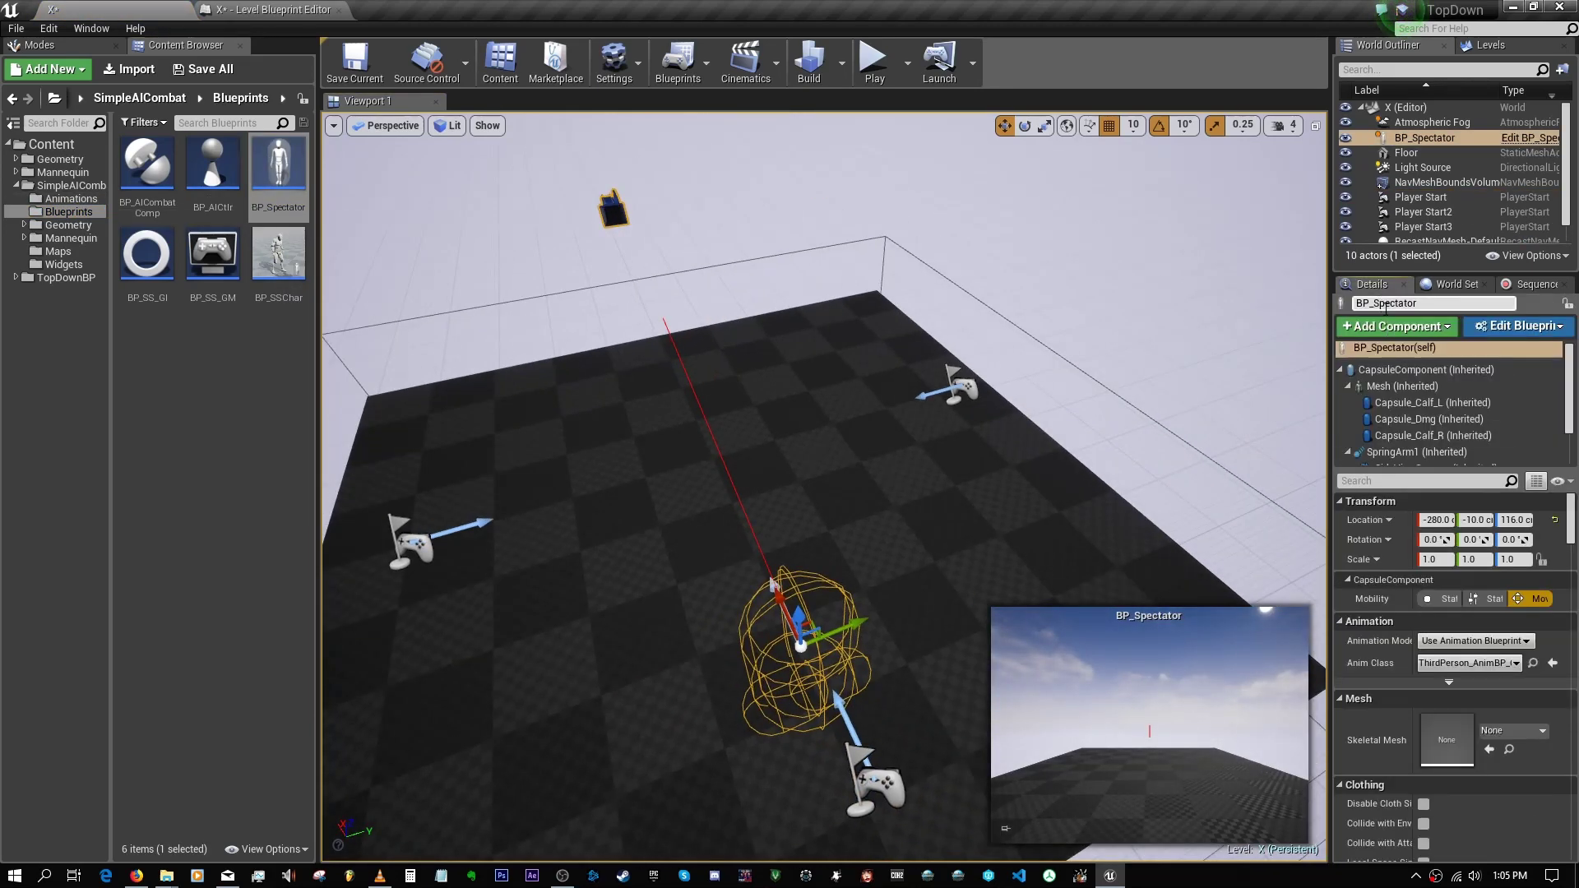
pyautogui.click(1381, 483)
pyautogui.write('playe')
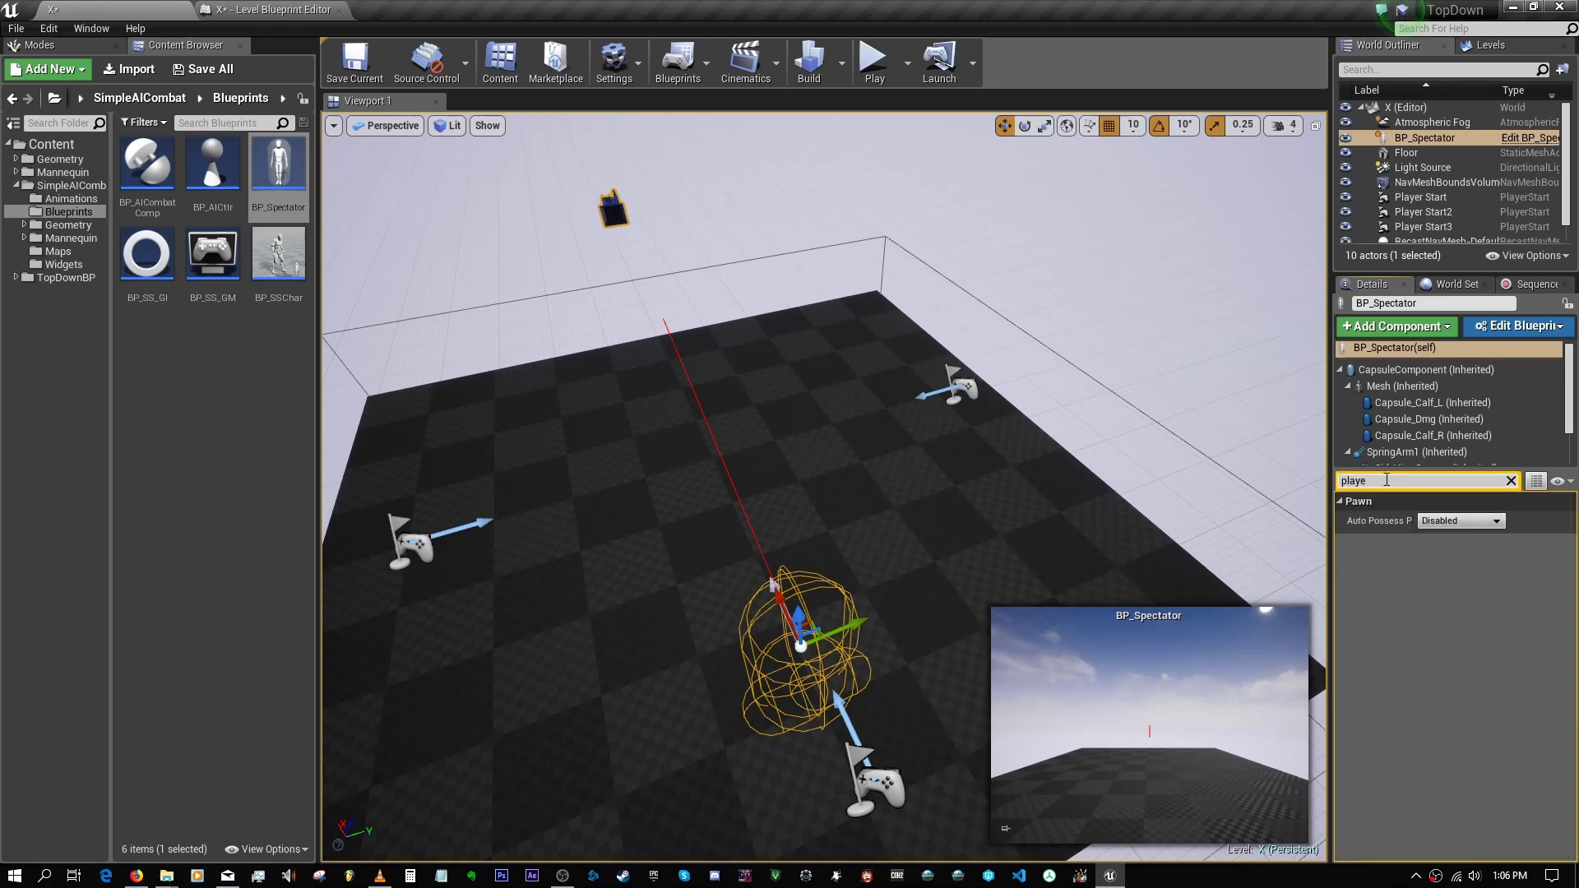
pyautogui.click(1460, 520)
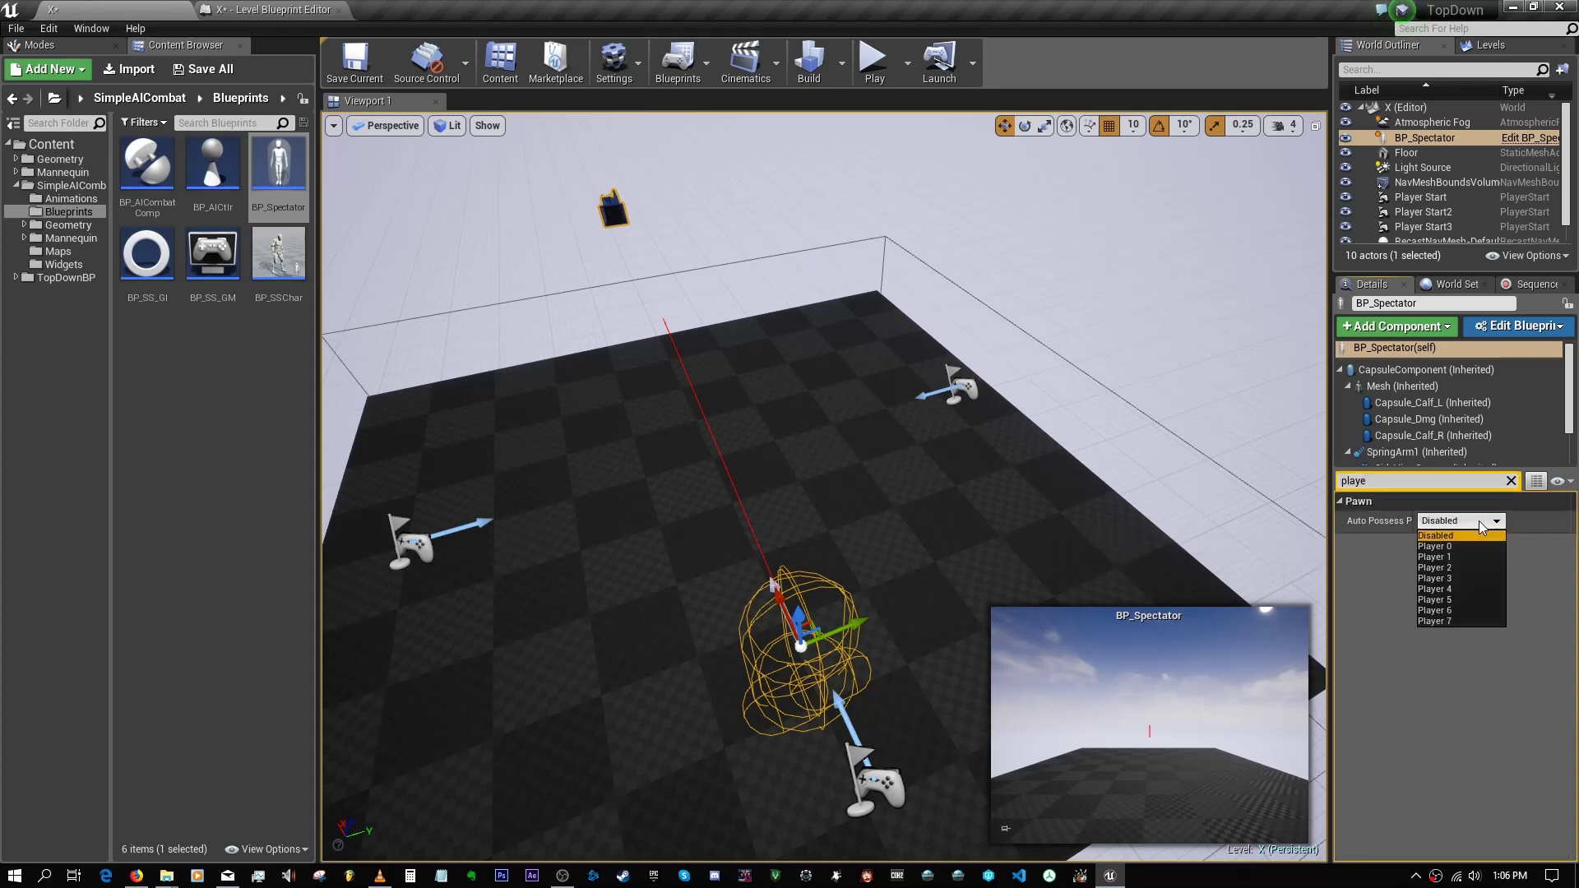
pyautogui.click(1448, 551)
# Step: Play test the level with the possessed spectator, pan its camera left during the fight, and stop the test
pyautogui.click(876, 72)
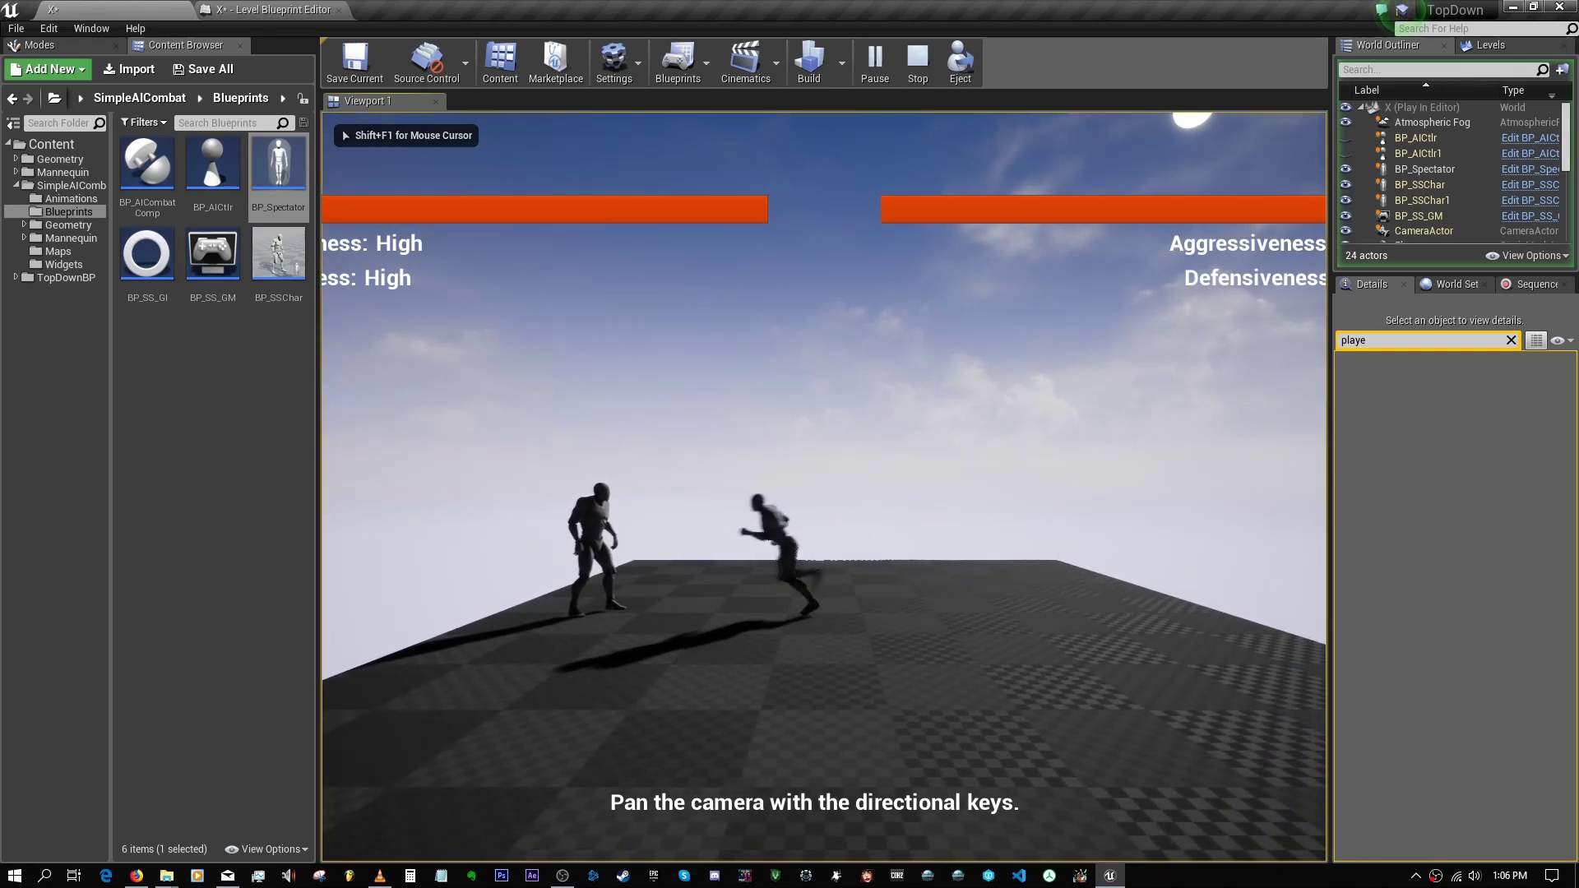
pyautogui.press('Left')
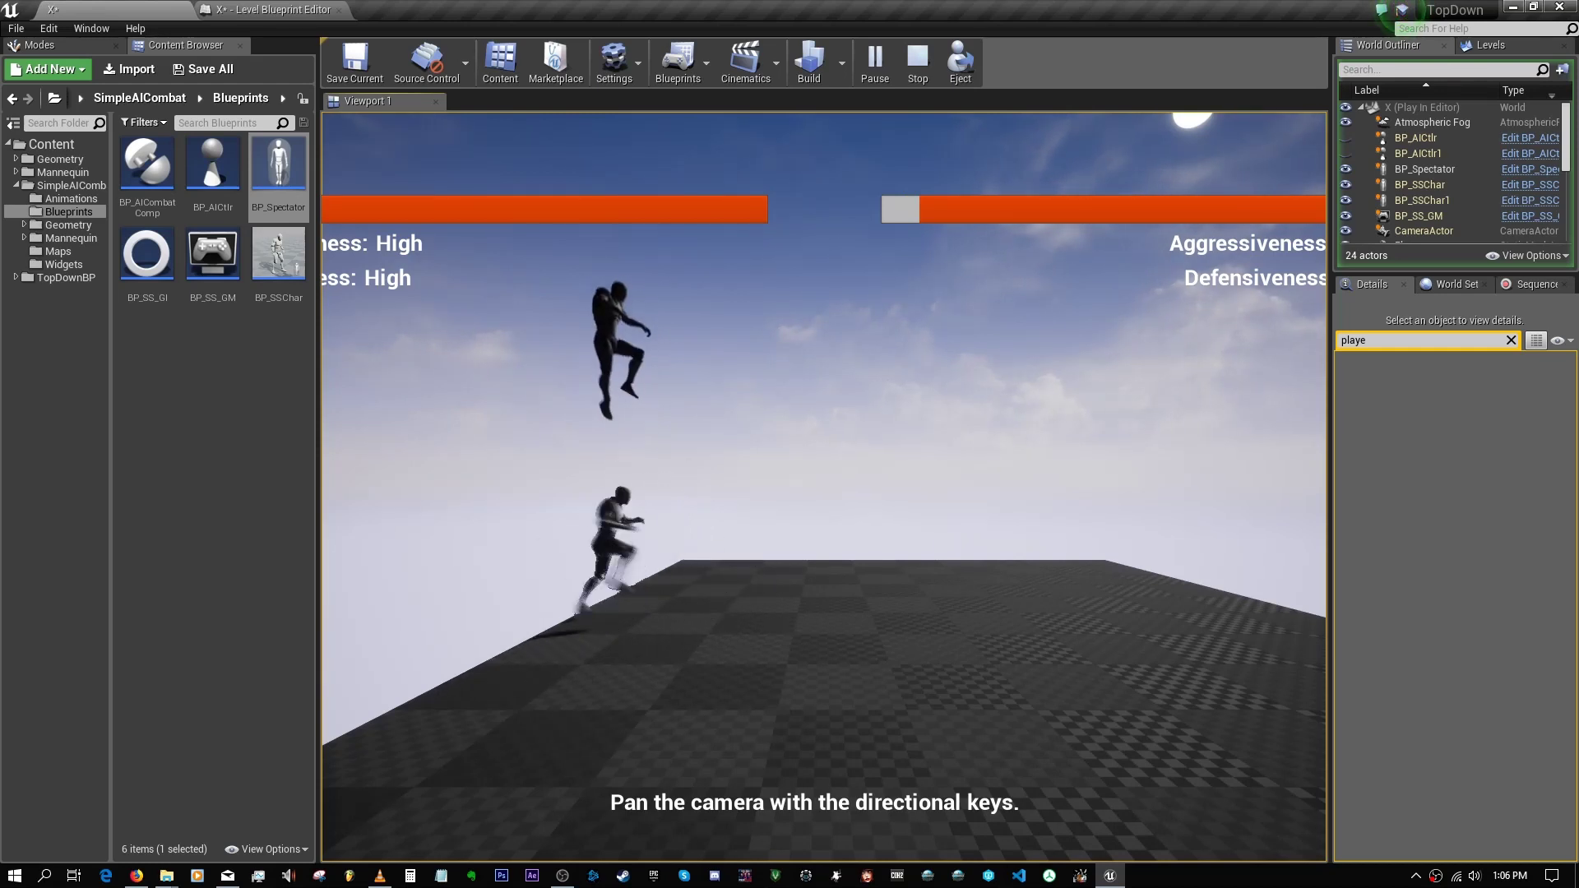
pyautogui.press('Escape')
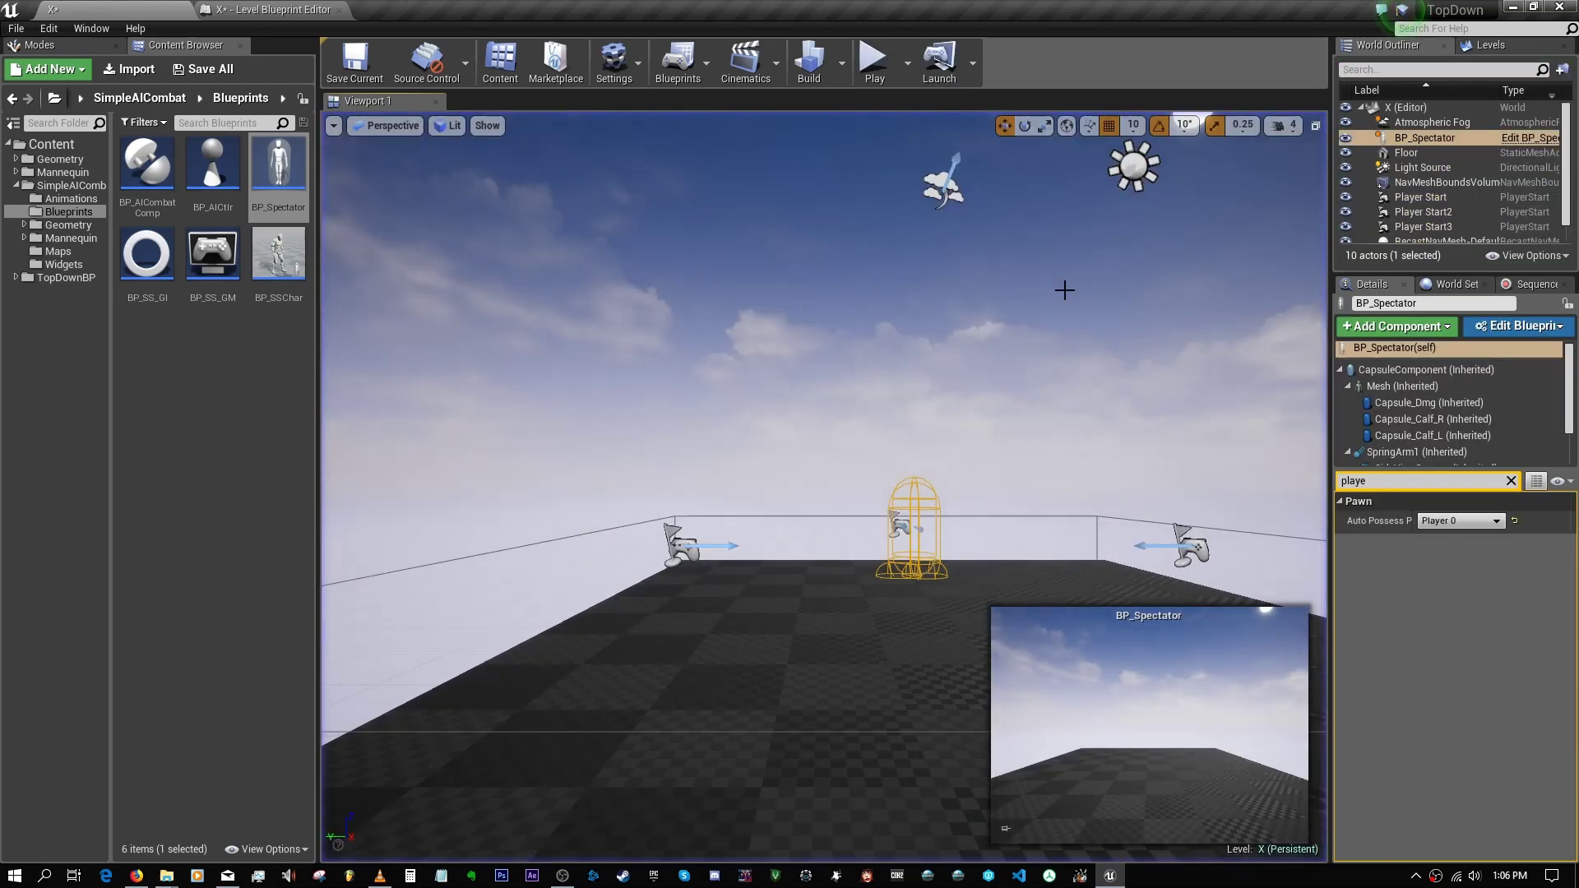